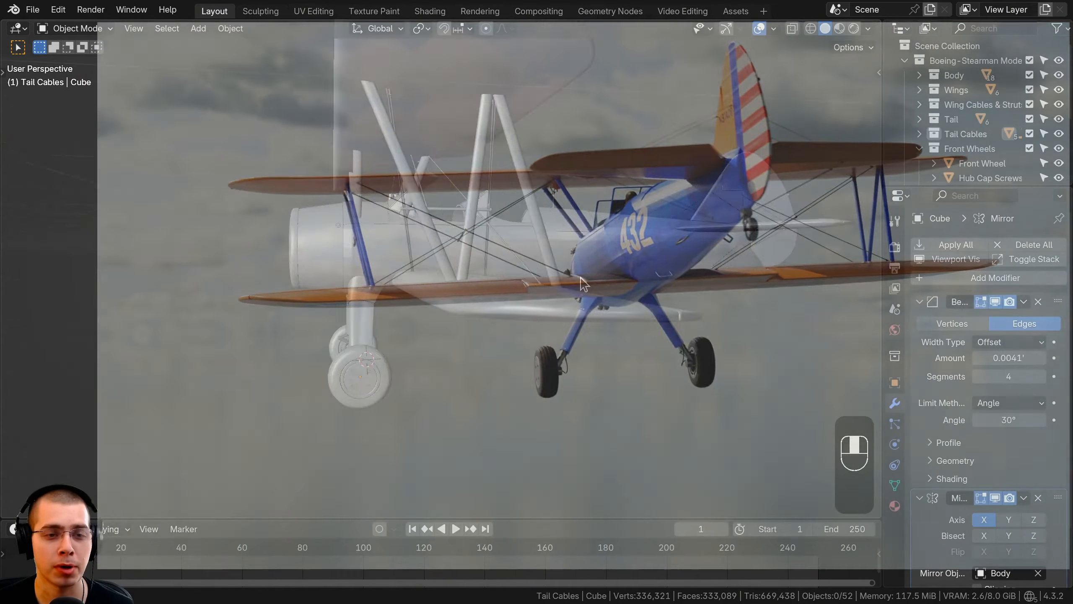
middle_click_drag(582, 278, 570, 197)
scroll(557, 279, "up", 2)
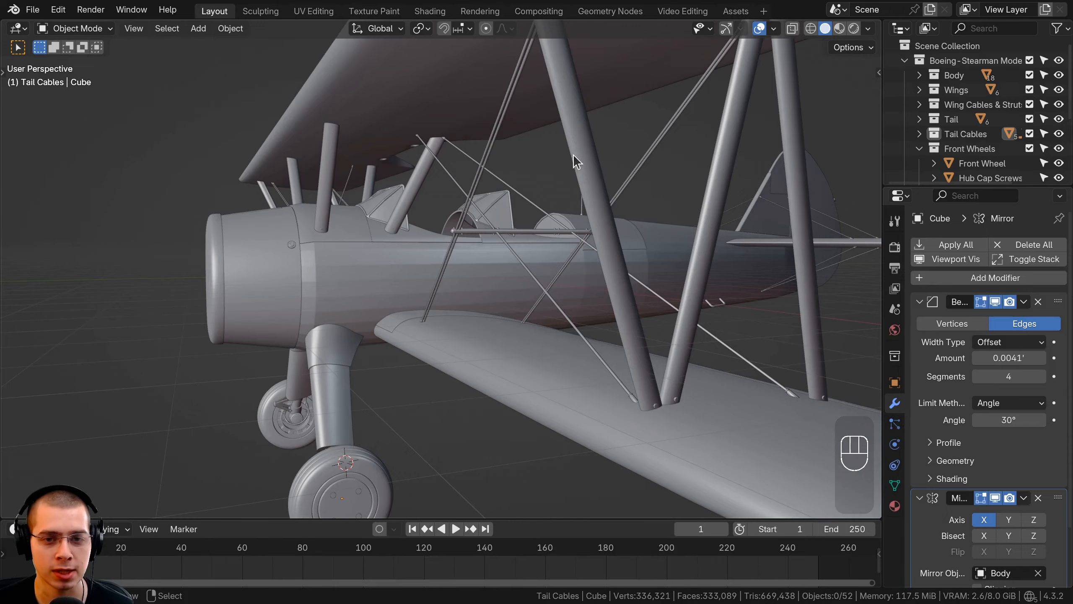
middle_click_drag(571, 196, 536, 244)
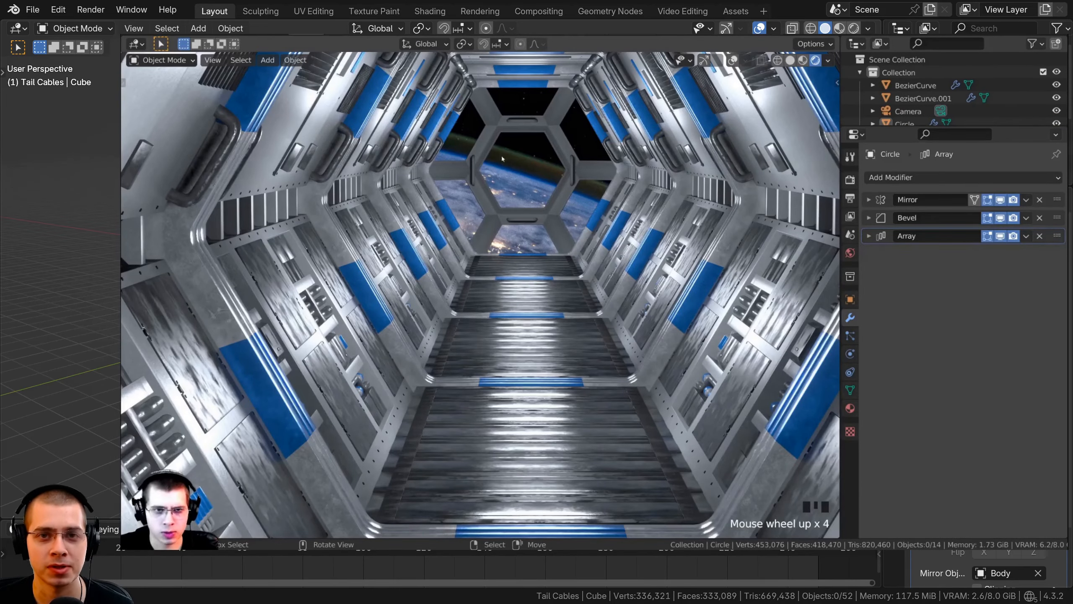
key("shift+c")
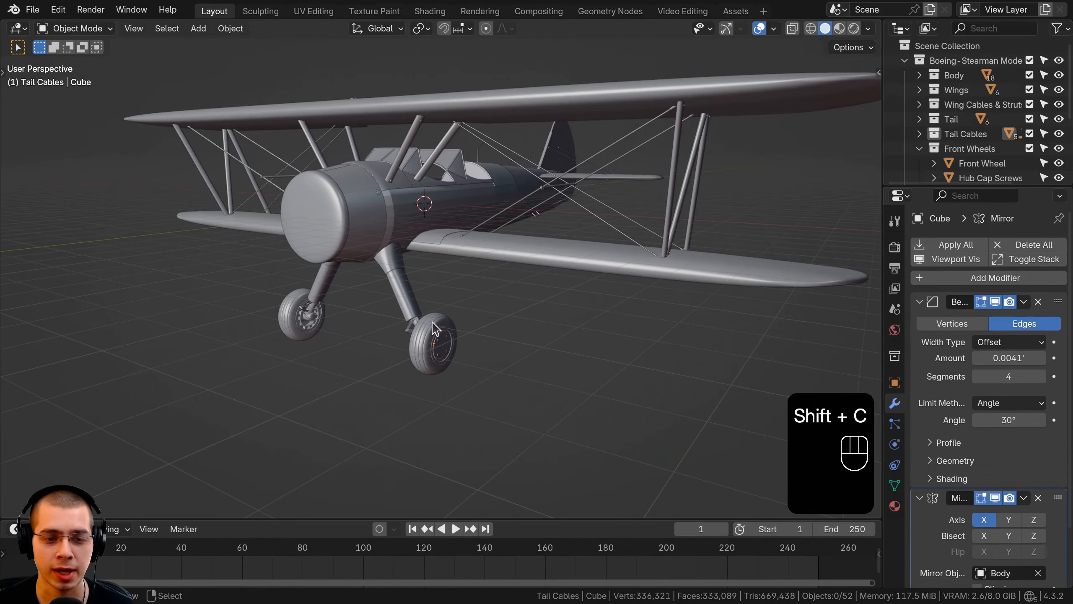
Duplicate the front wheel and move the copy along the Y axis to below the tail
left_click(424, 331)
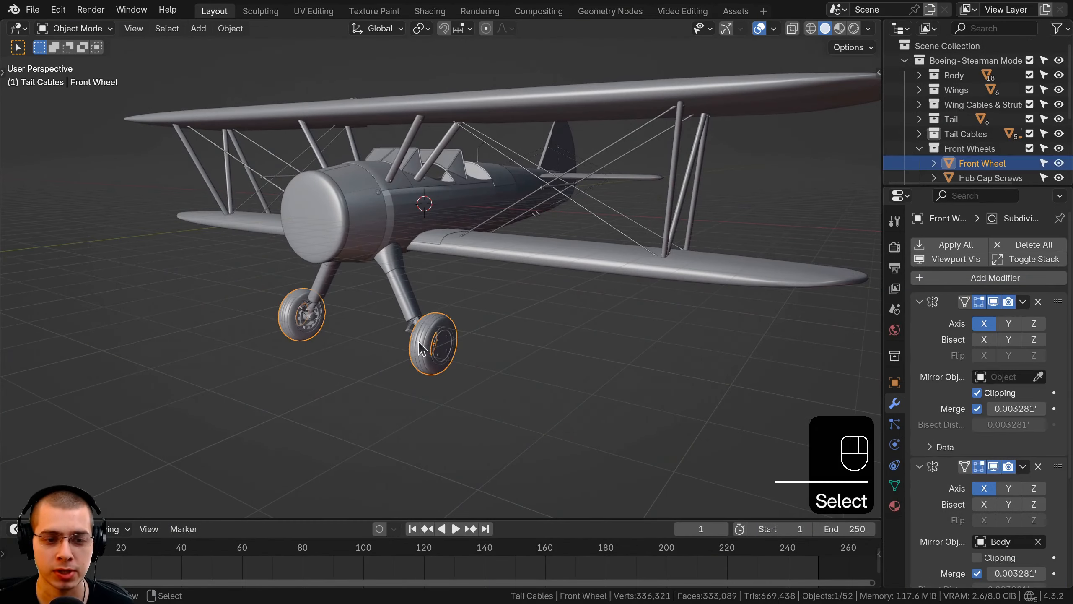
scroll(419, 340, "down", 4)
middle_click_drag(418, 340, 356, 329)
scroll(379, 315, "up", 3)
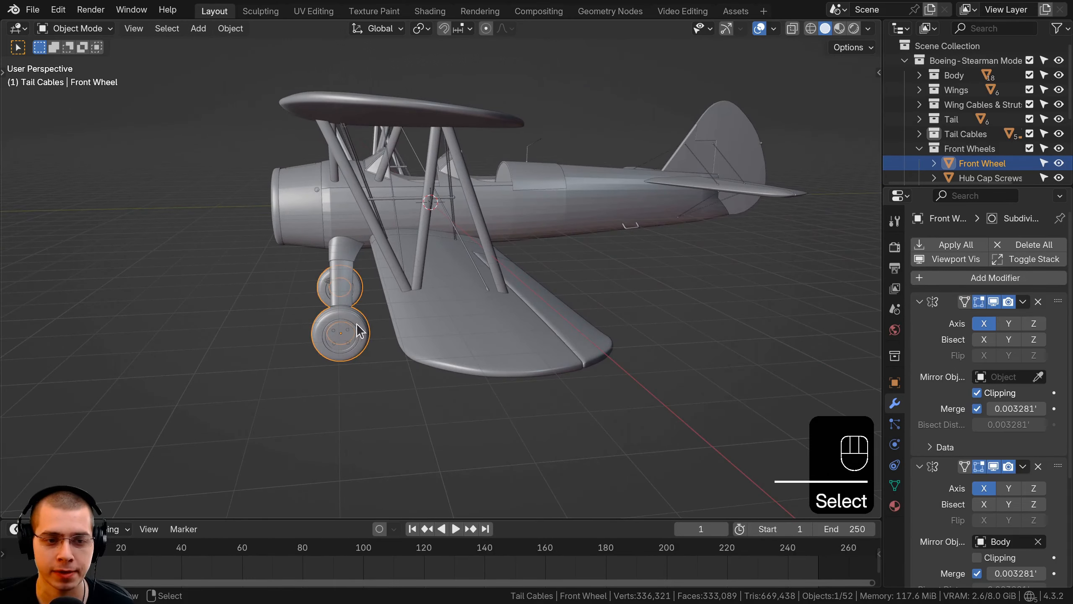
key("shift+d")
key("y")
left_click(777, 302)
middle_click_drag(777, 302, 592, 292, "shift")
middle_click_drag(592, 292, 556, 287)
scroll(548, 292, "up", 1)
middle_click_drag(555, 287, 556, 294)
key("comma")
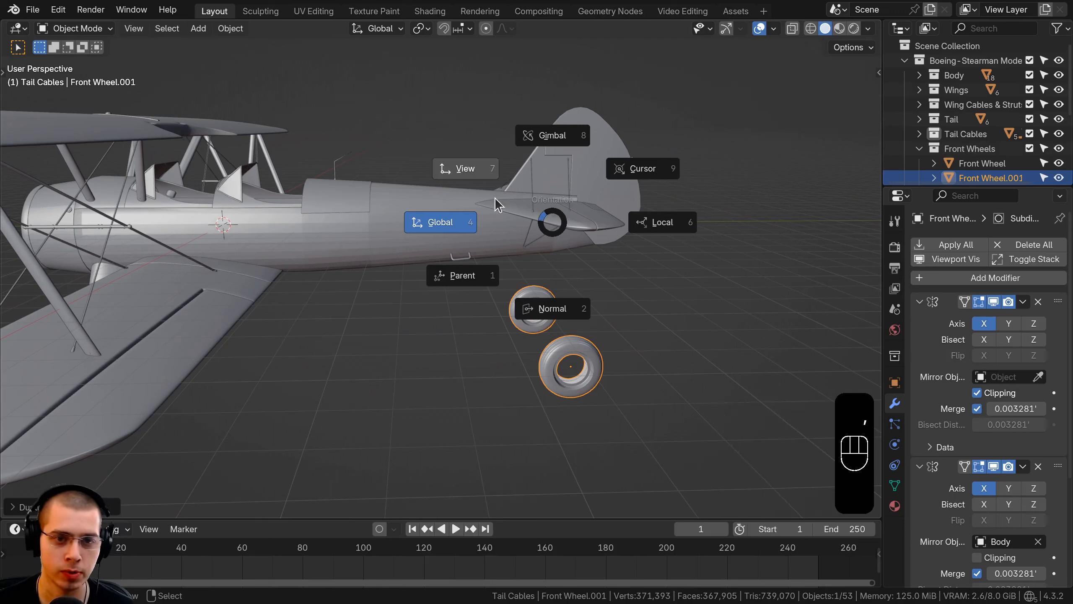
right_click(537, 233)
Move the duplicated wheel to a new collection named Tail Wheel
key("m")
left_click(519, 211)
type("Tail Wheel")
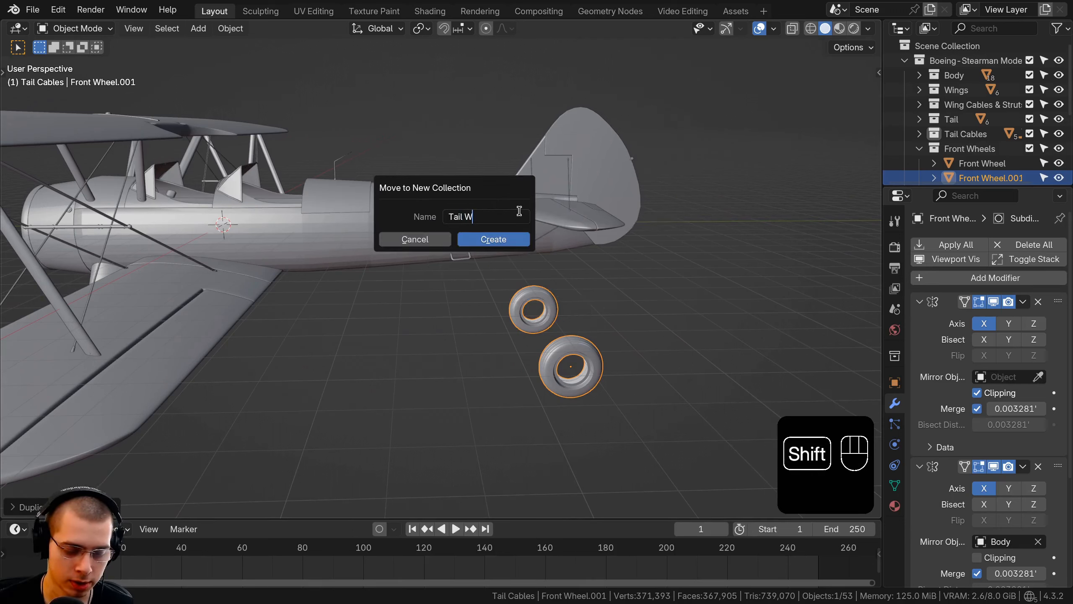
left_click(510, 240)
Nest the Tail Wheel collection inside the main Boeing-Stearman collection
scroll(974, 124, "down", 2)
left_click_drag(921, 186, 941, 396)
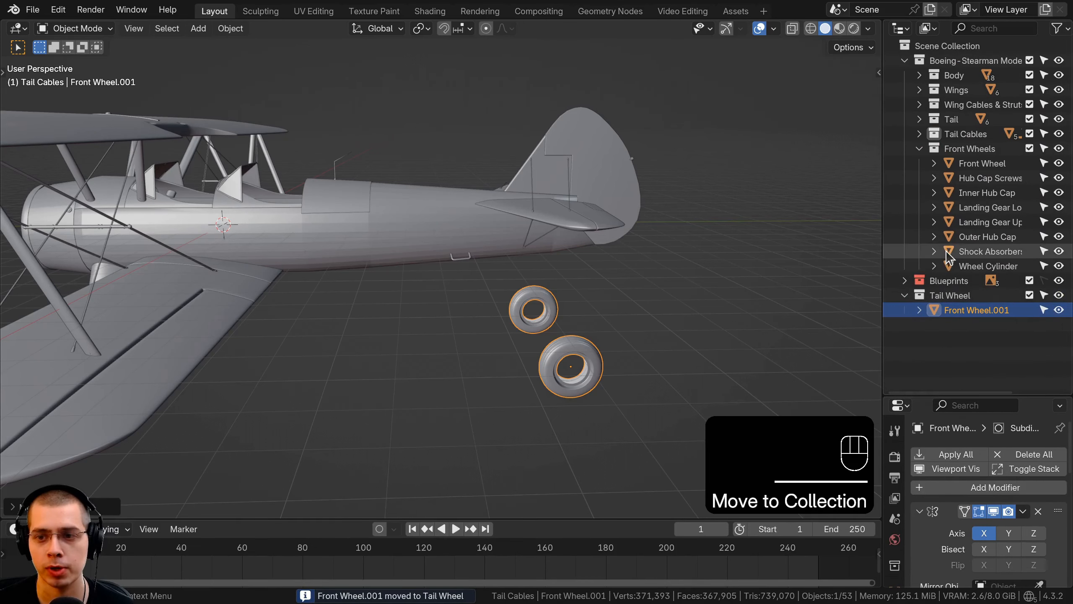
left_click_drag(944, 295, 950, 65)
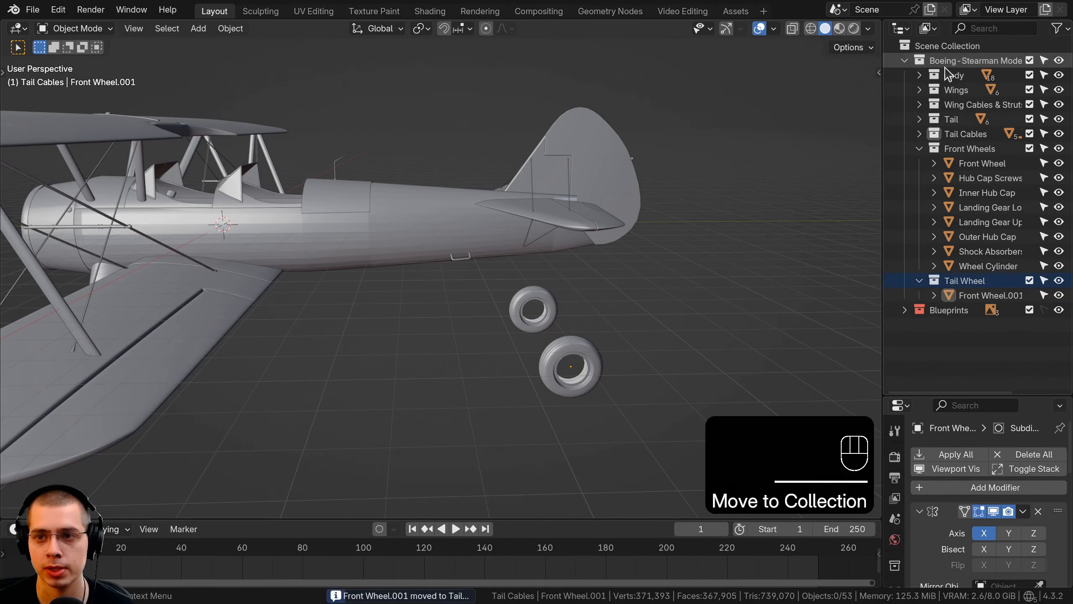
Collapse the Front Wheels collection and rename the duplicated wheel object as Tail Wheel
left_click(920, 148)
double_click(968, 180)
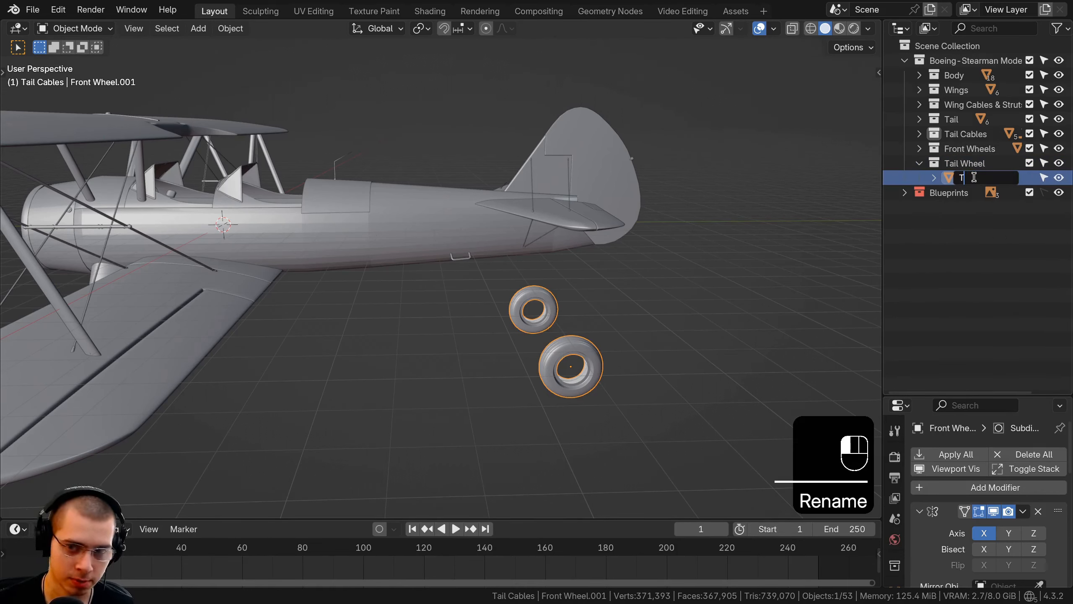
type("Tail Whee")
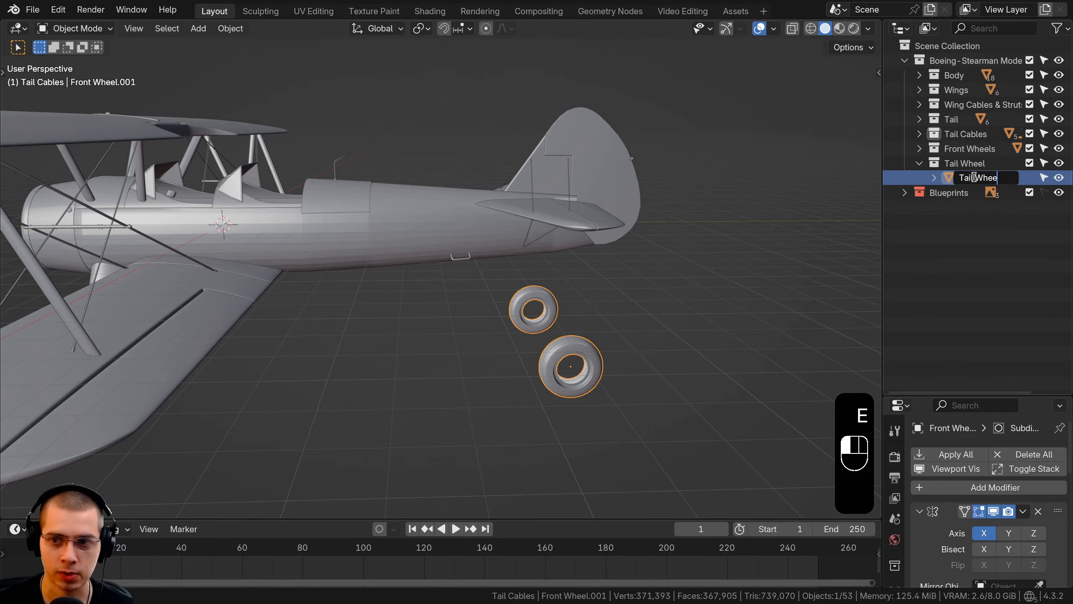
Remove the tail wheel's Mirror modifier that mirrors across the Body object, keeping its own Mirror and Subdivision modifiers
middle_click_drag(568, 277, 448, 292)
middle_click_drag(448, 288, 377, 290, "shift")
scroll(377, 291, "up", 2)
key("Tab")
scroll(377, 290, "up", 2)
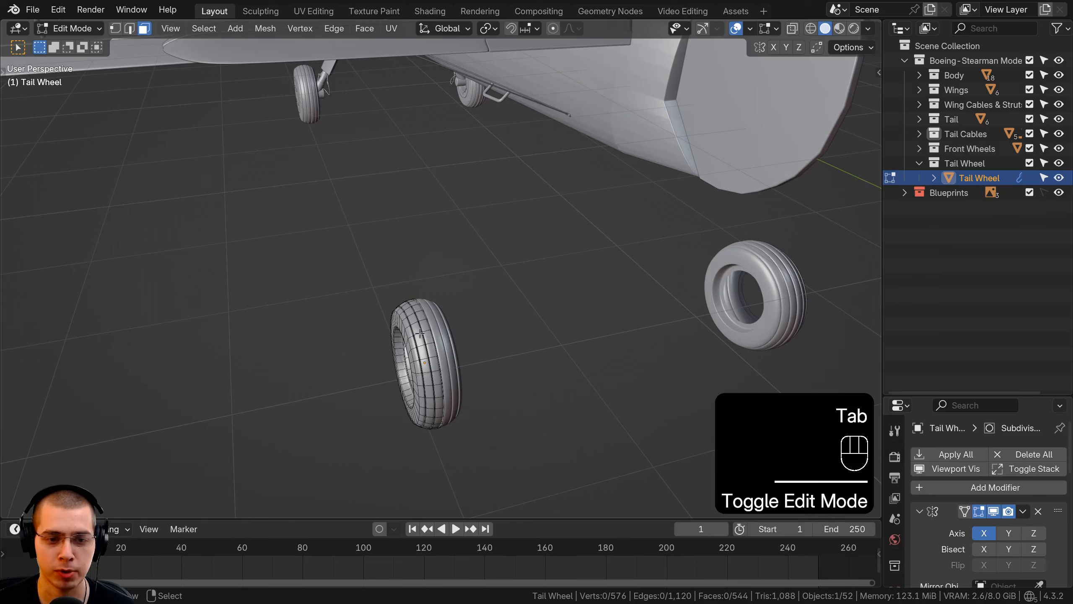
key("Tab")
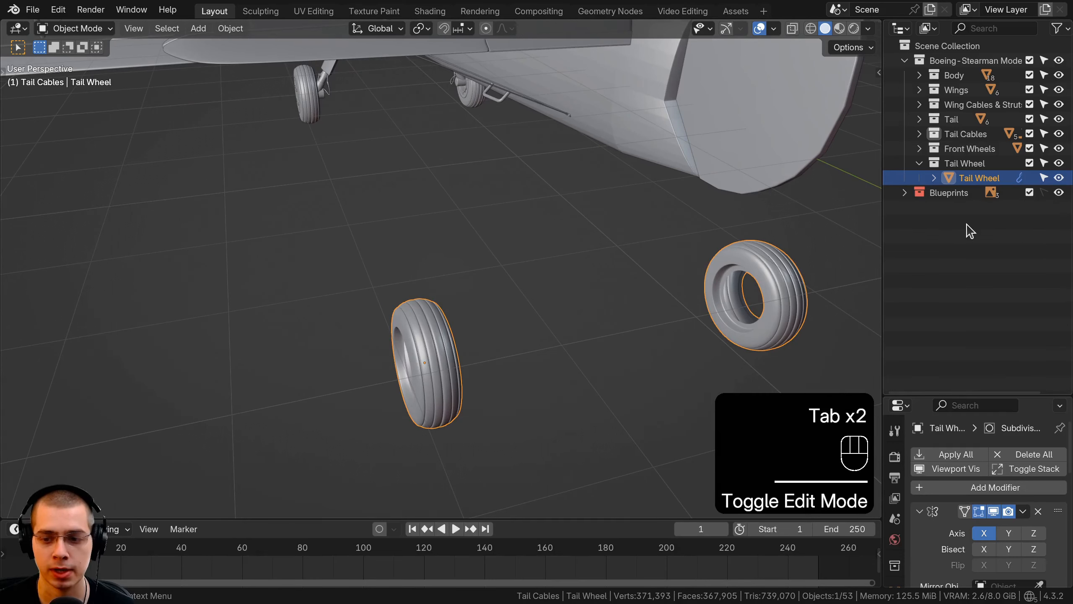
left_click_drag(949, 394, 945, 145)
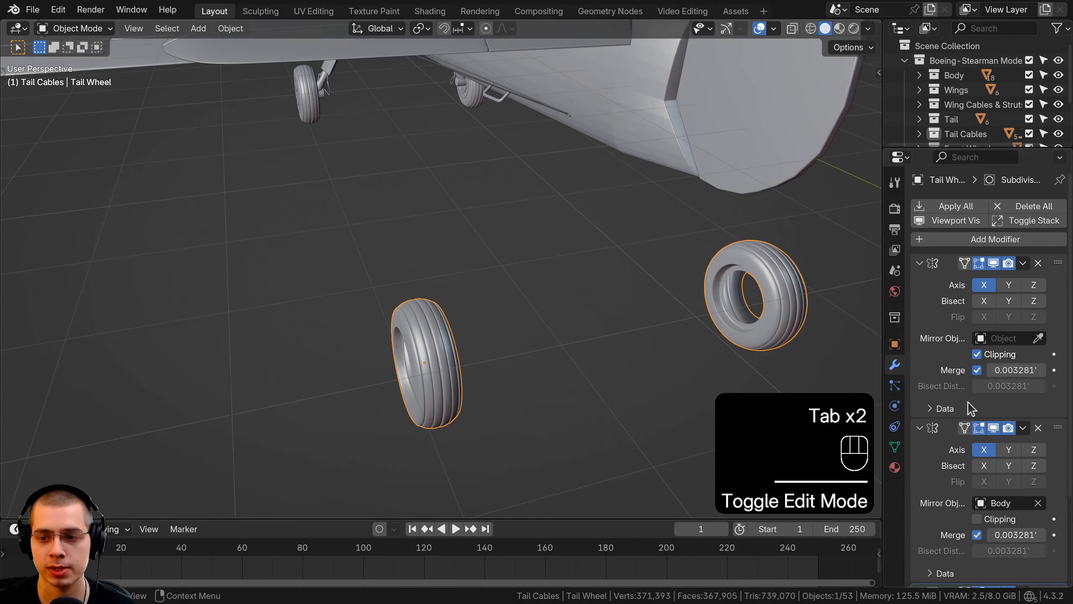
left_click(994, 427)
left_click(995, 427)
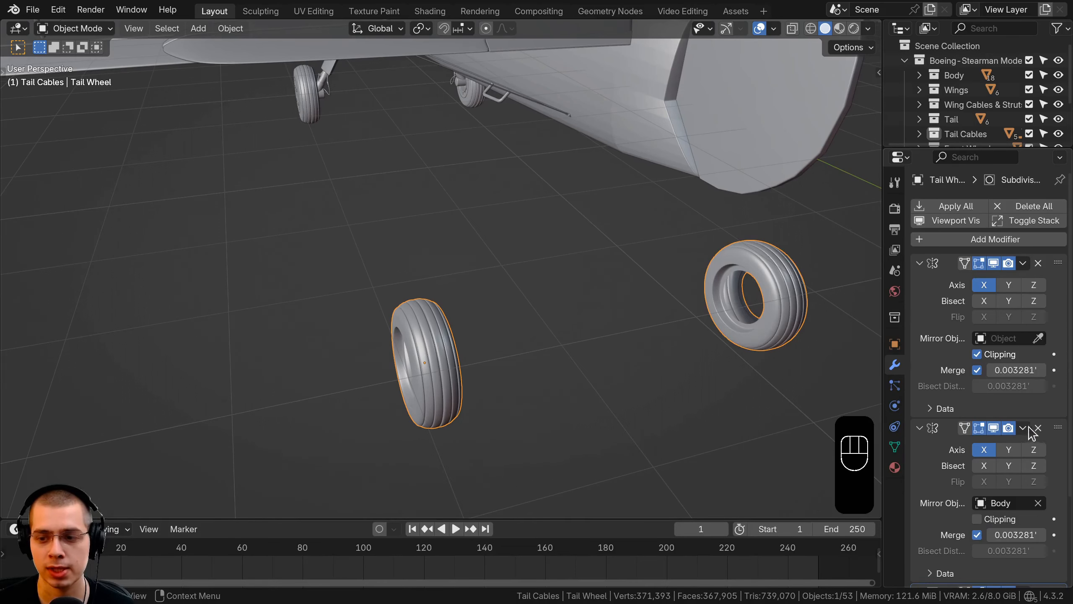
left_click(1039, 428)
left_click(995, 262)
Clear the tail wheel's location to centre it on the aircraft's axis
middle_click_drag(480, 346, 436, 348)
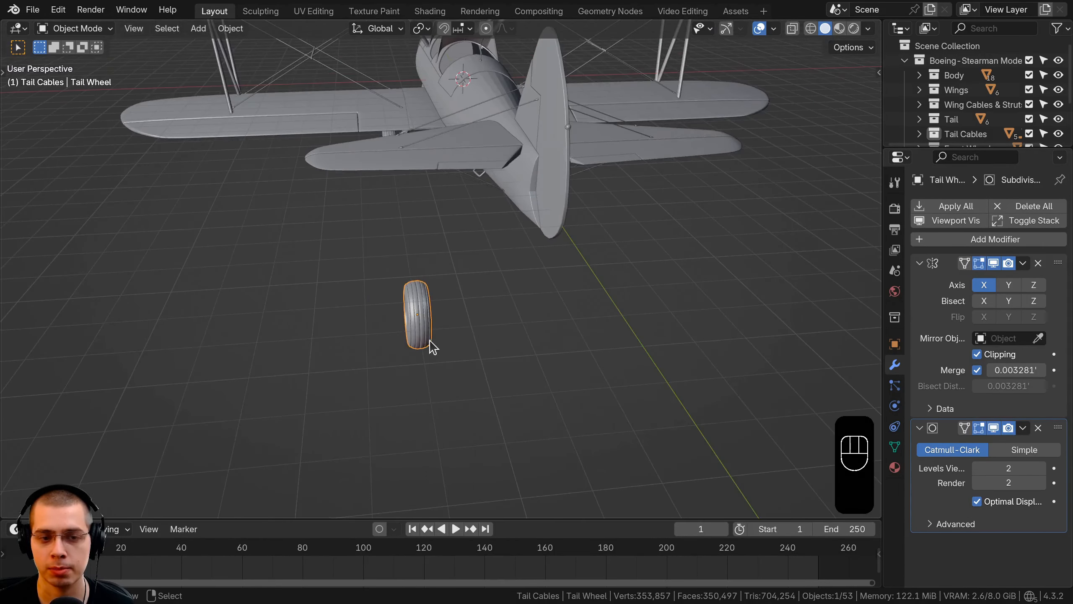
middle_click_drag(566, 293, 444, 275)
middle_click_drag(519, 277, 566, 210)
middle_click_drag(556, 229, 556, 232, "shift")
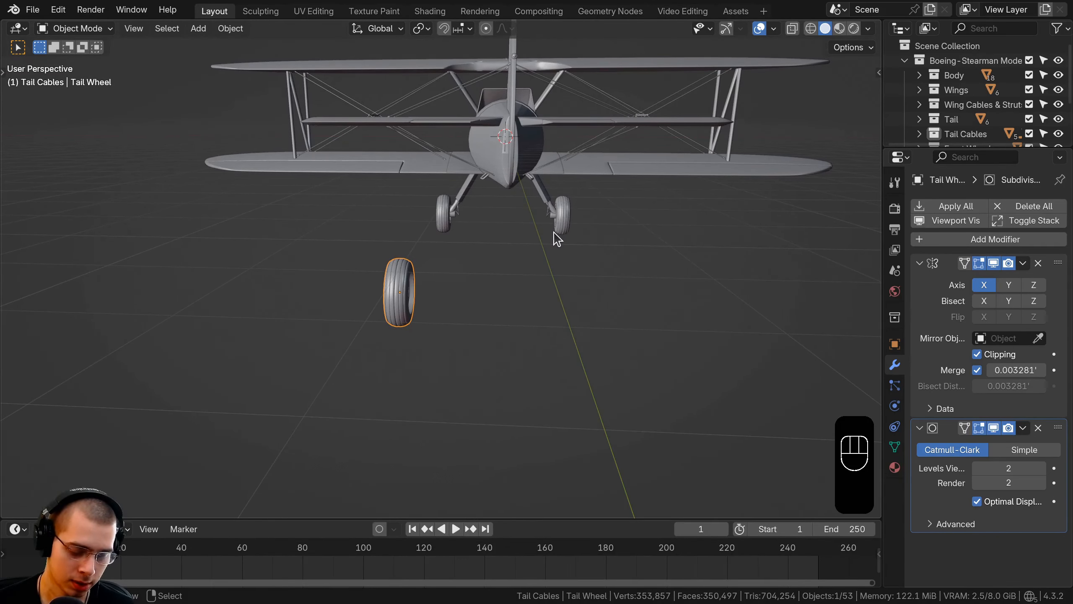
key("alt+g")
middle_click_drag(557, 239, 382, 138)
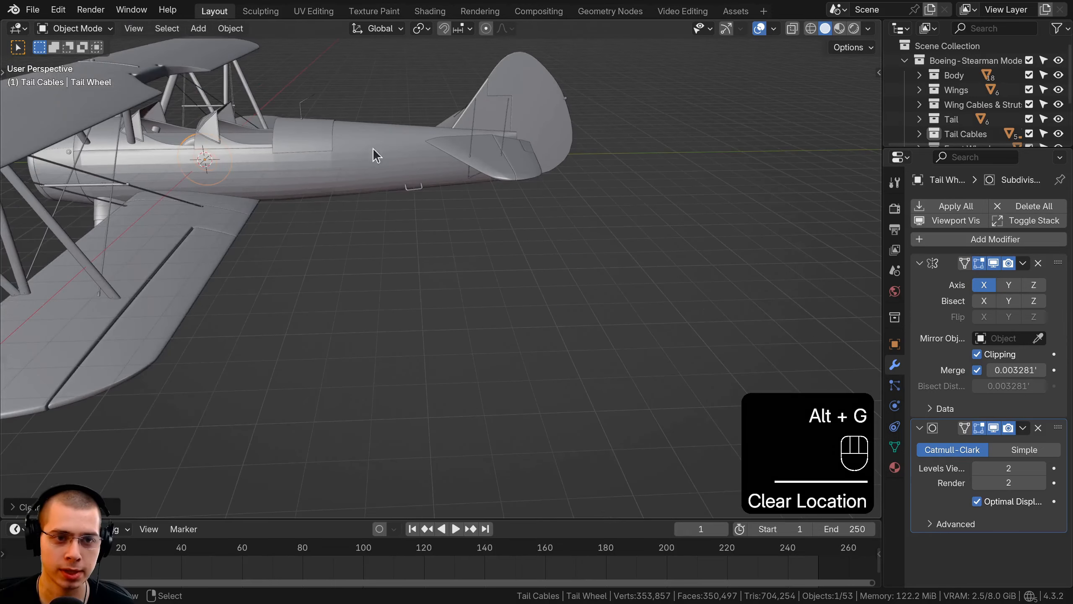
middle_click_drag(265, 150, 219, 169, "shift")
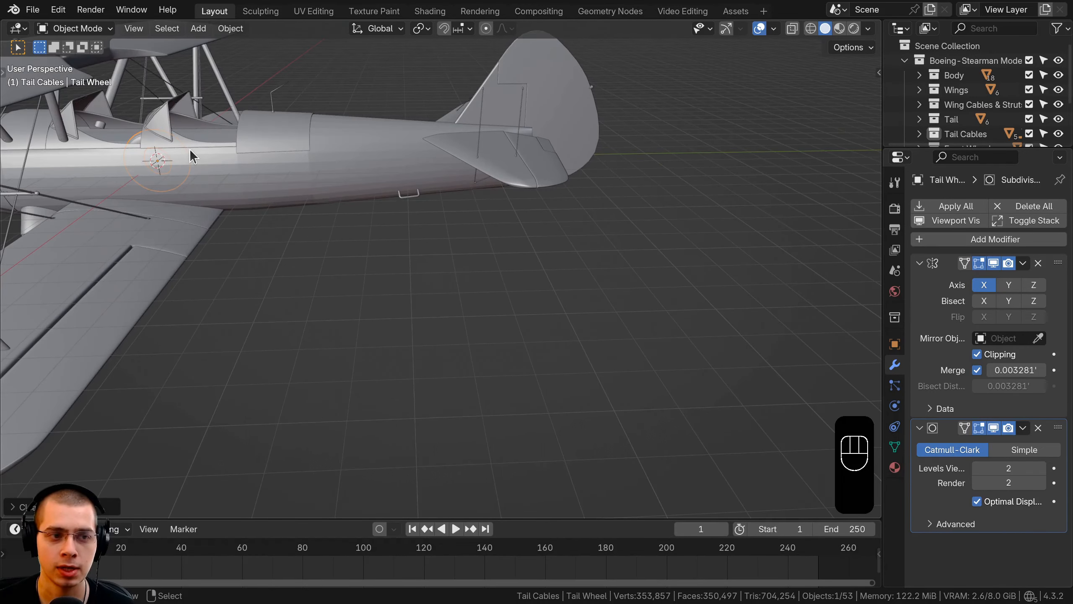
Move the tail wheel back to the rear of the aircraft and lower it beneath the tail
key("g")
left_click(568, 135)
key("g")
key("z")
left_click(557, 224)
middle_click_drag(557, 224, 378, 213)
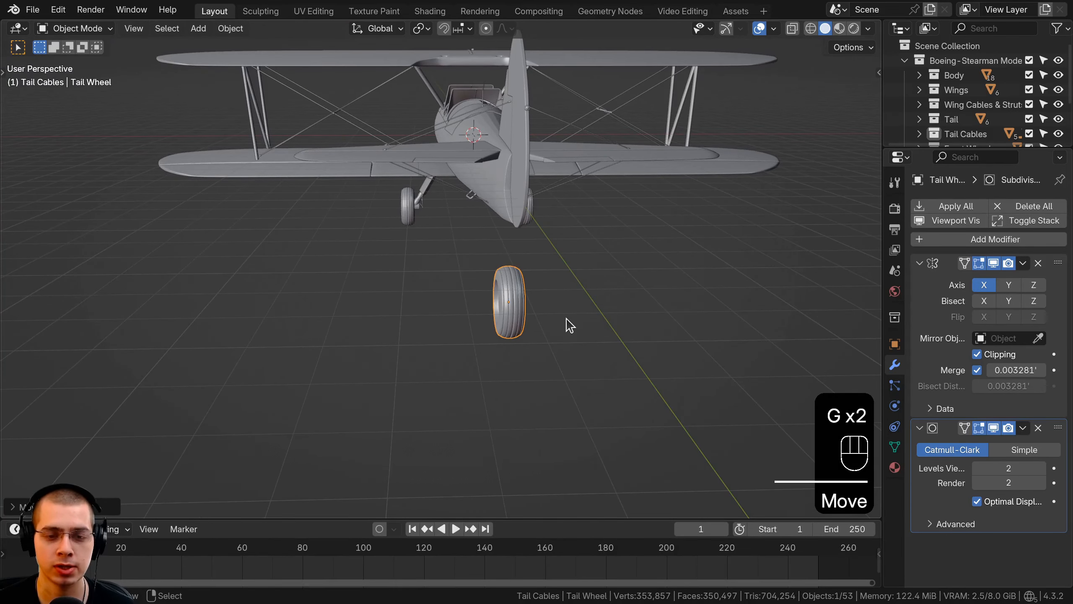
In the right side view, move the tail wheel onto the blueprint's tail wheel and scale it down to match
key("KP_Decimal")
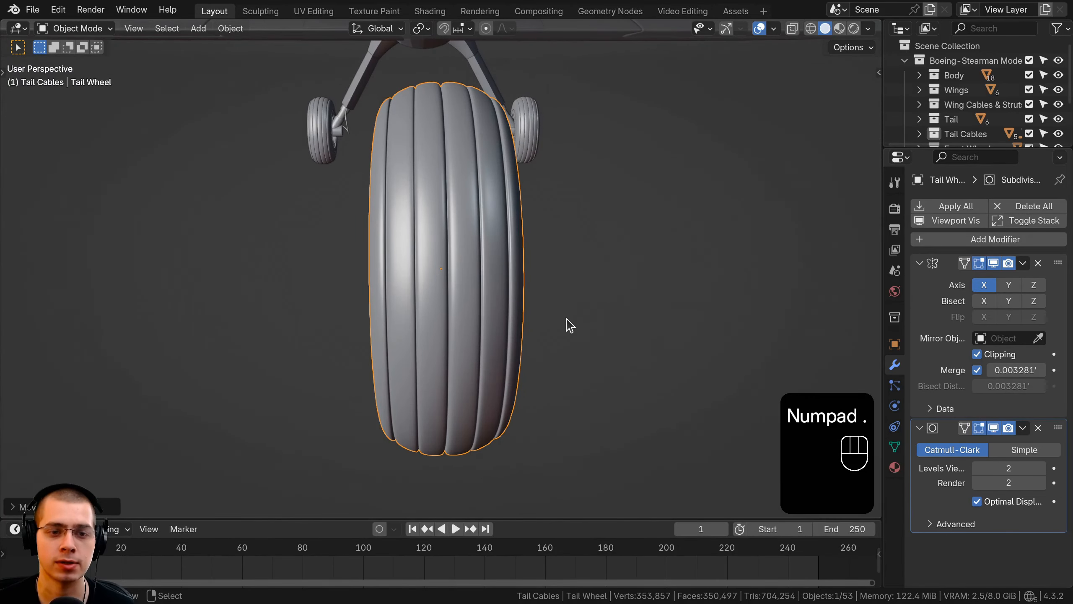
key("KP_1")
key("KP_3")
scroll(588, 288, "down", 5)
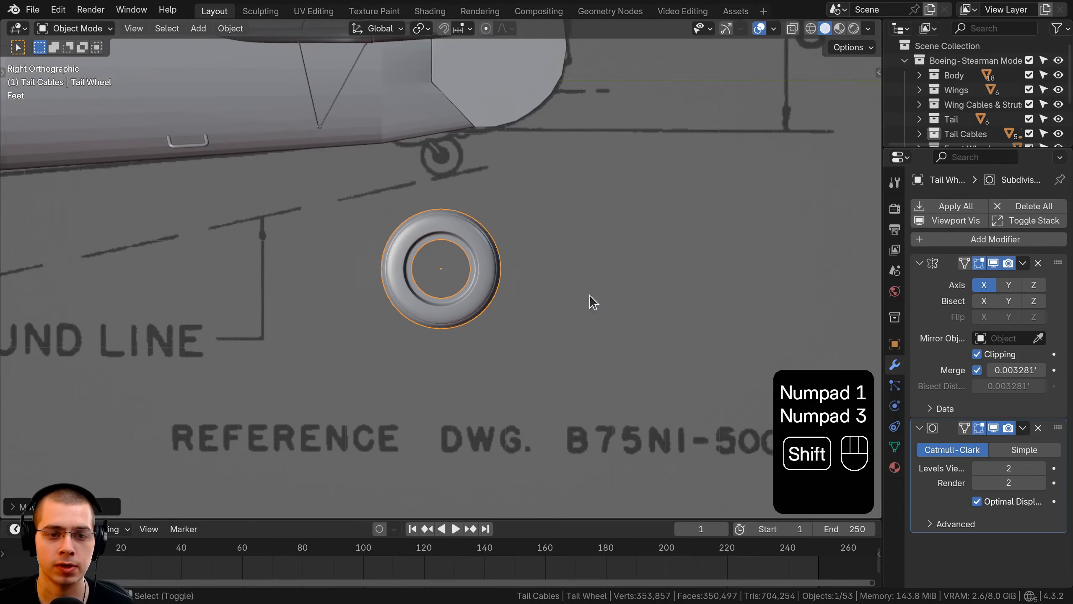
middle_click_drag(591, 295, 615, 391, "shift")
scroll(615, 391, "up", 2)
key("g")
key("s")
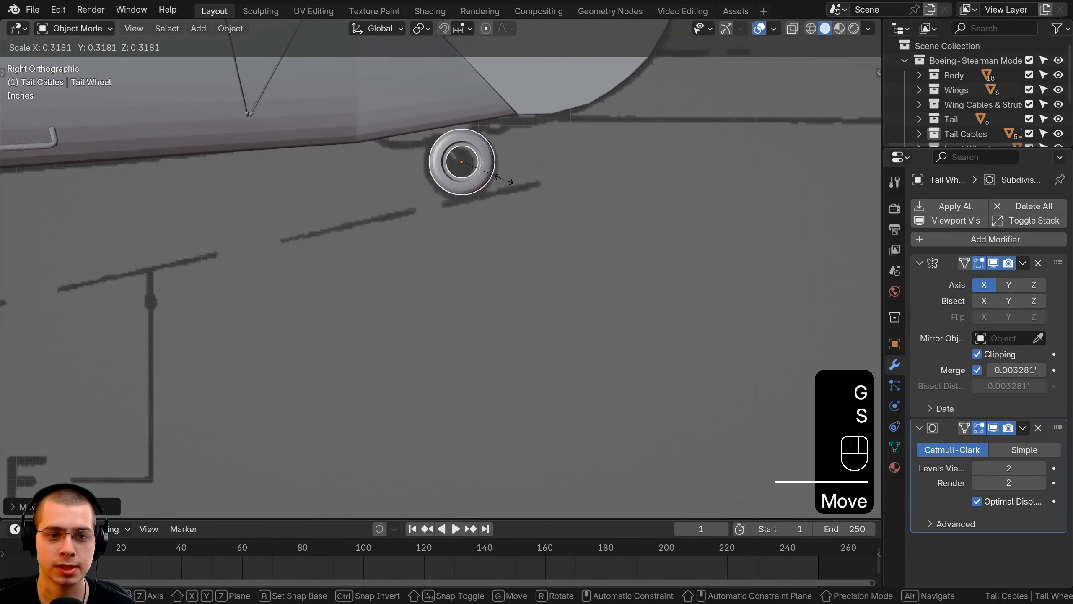
left_click(540, 171)
Apply the tail wheel's scale
key("ctrl+a")
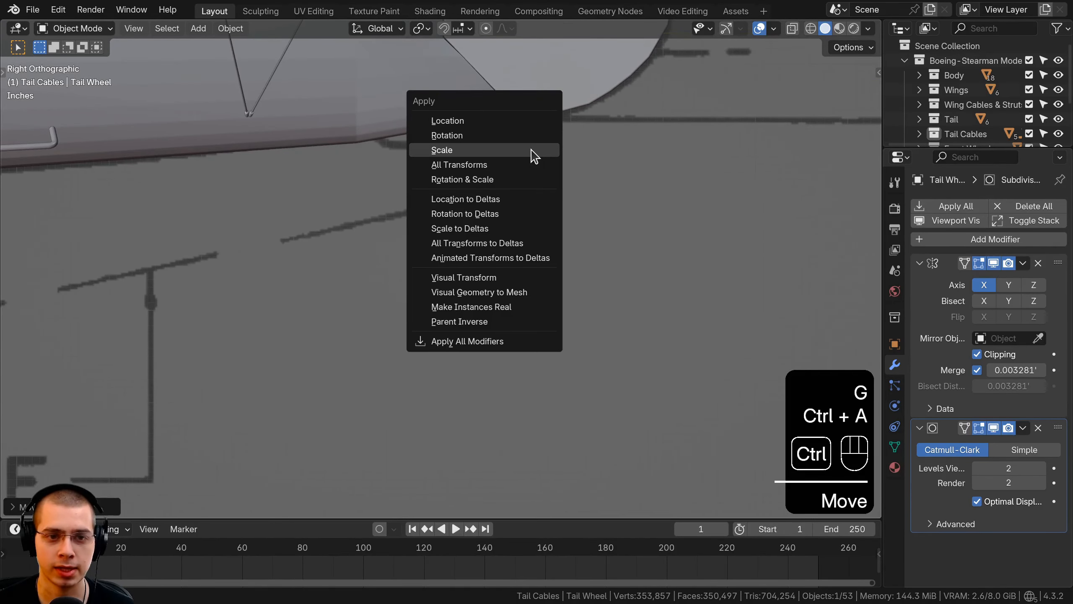
left_click(532, 149)
key("ctrl+a")
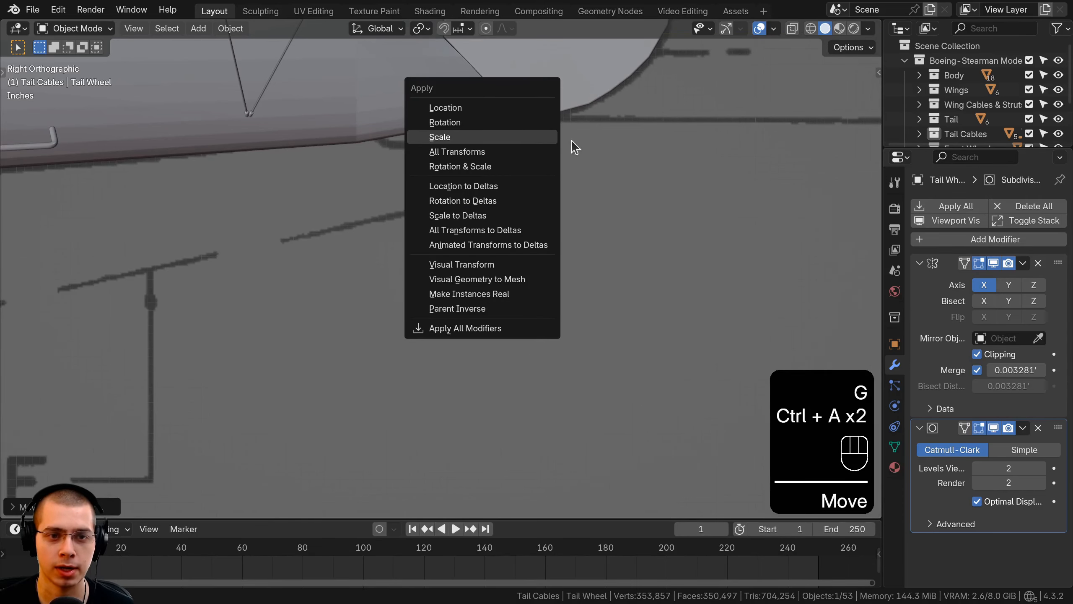
left_click(573, 141)
Adjust the tail wheel's scale and position over the blueprint's tail wheel
key("s")
left_click(563, 146)
key("g")
left_click(561, 150)
scroll(431, 138, "up", 3)
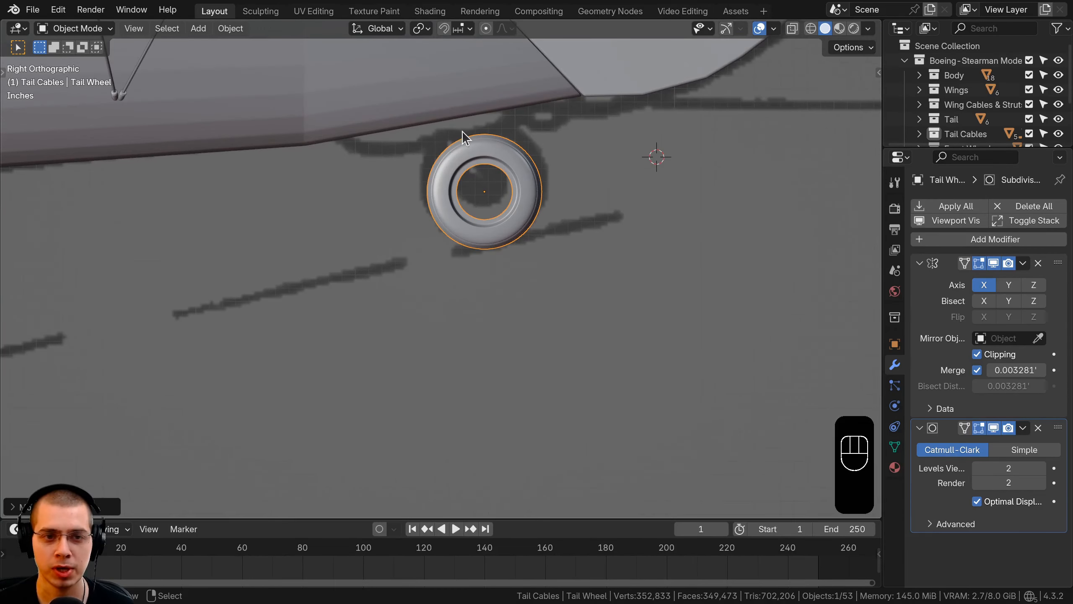
middle_click_drag(446, 119, 443, 144, "shift")
Move the tail wheel slightly below the blueprint's wheel and fine-tune its size and position
key("g")
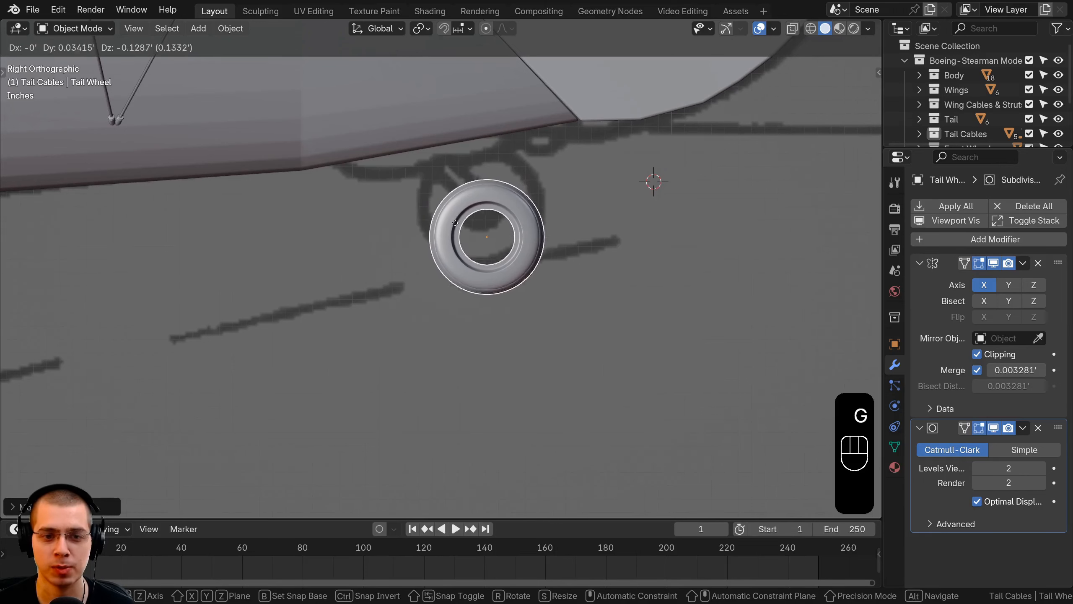
key("g")
key("g")
left_click(448, 163)
key("g")
left_click(566, 211)
key("s")
left_click(576, 210)
key("g")
left_click(576, 213)
key("s")
left_click(574, 213)
key("g")
left_click(575, 216)
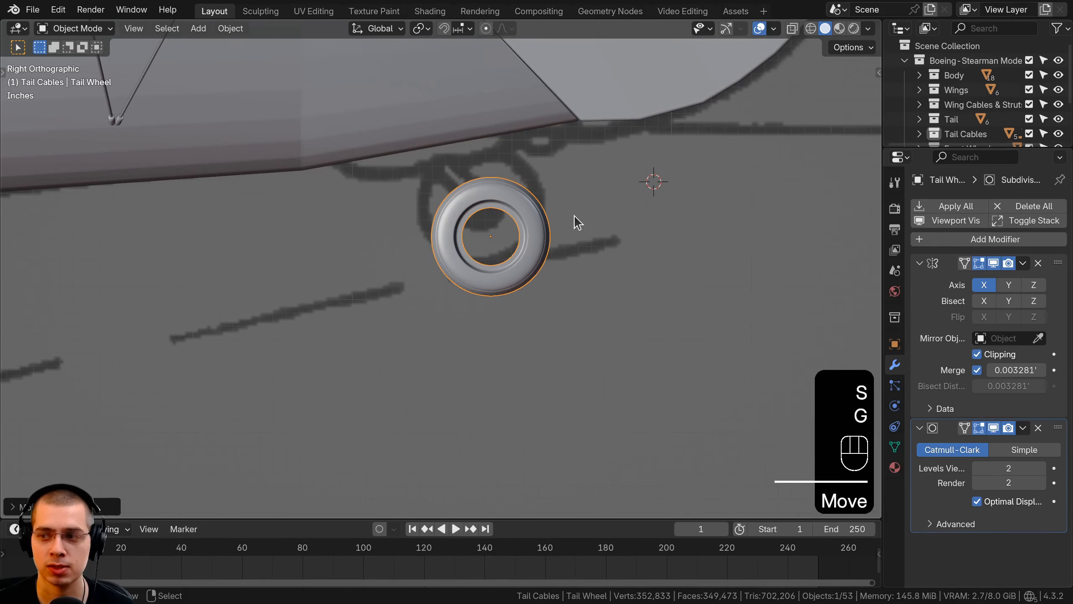
key("g")
left_click(540, 192, "ctrl")
Apply the scale of the resized tail wheel and deselect everything
key("ctrl+a")
left_click(520, 192)
scroll(537, 203, "down", 4)
key("a")
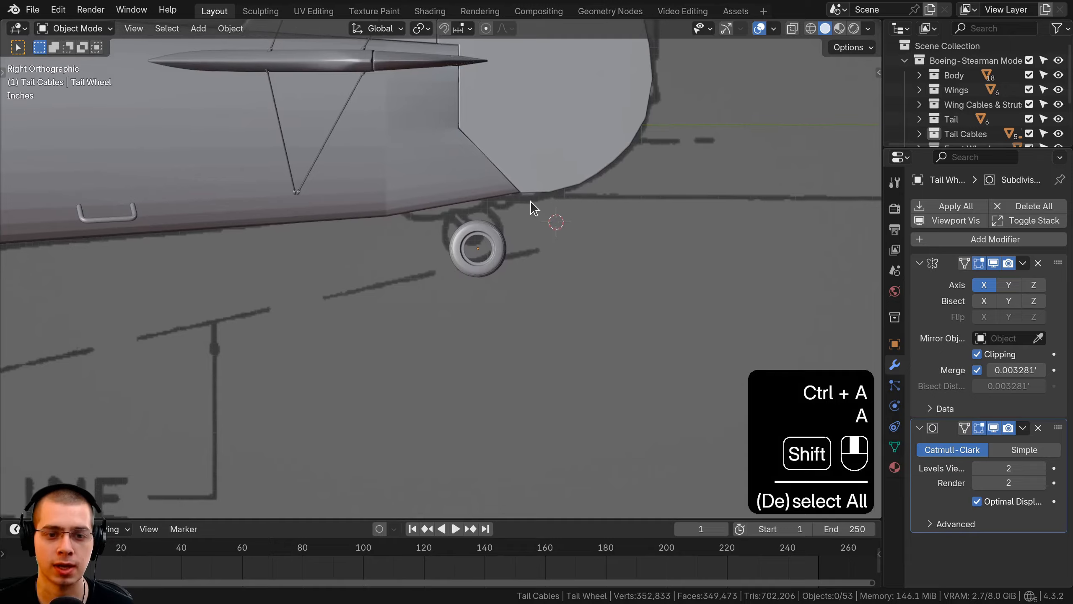
Edit the tail wheel's mesh and select the vertex loop inside the recess around the tire's centre hole
middle_click_drag(531, 202, 521, 212, "shift")
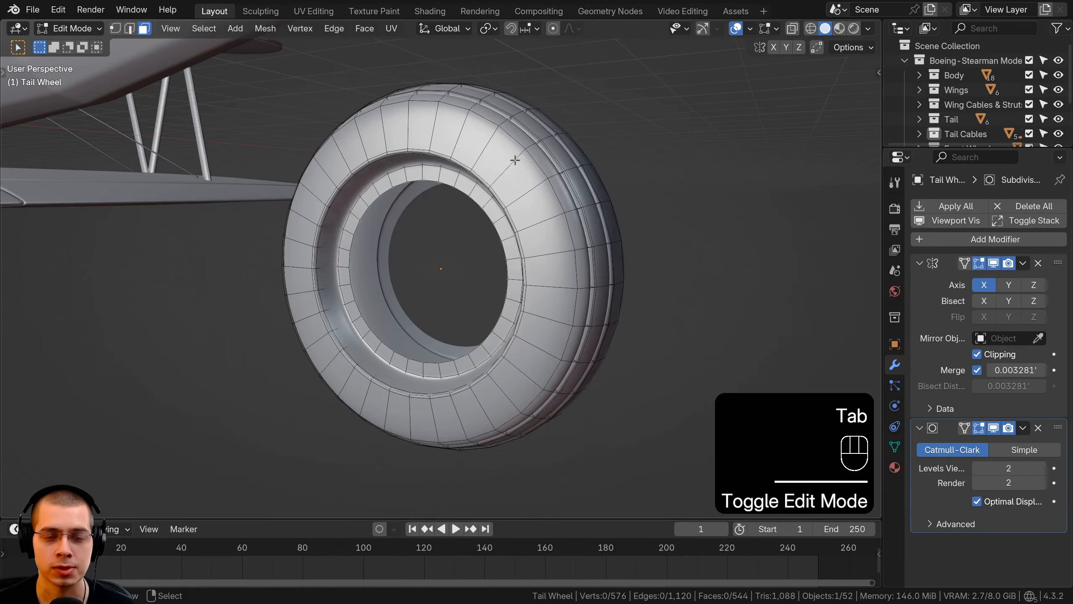
middle_click_drag(516, 159, 630, 169)
middle_click_drag(469, 260, 306, 280)
middle_click_drag(417, 277, 357, 275)
middle_click_drag(357, 276, 367, 280, "shift")
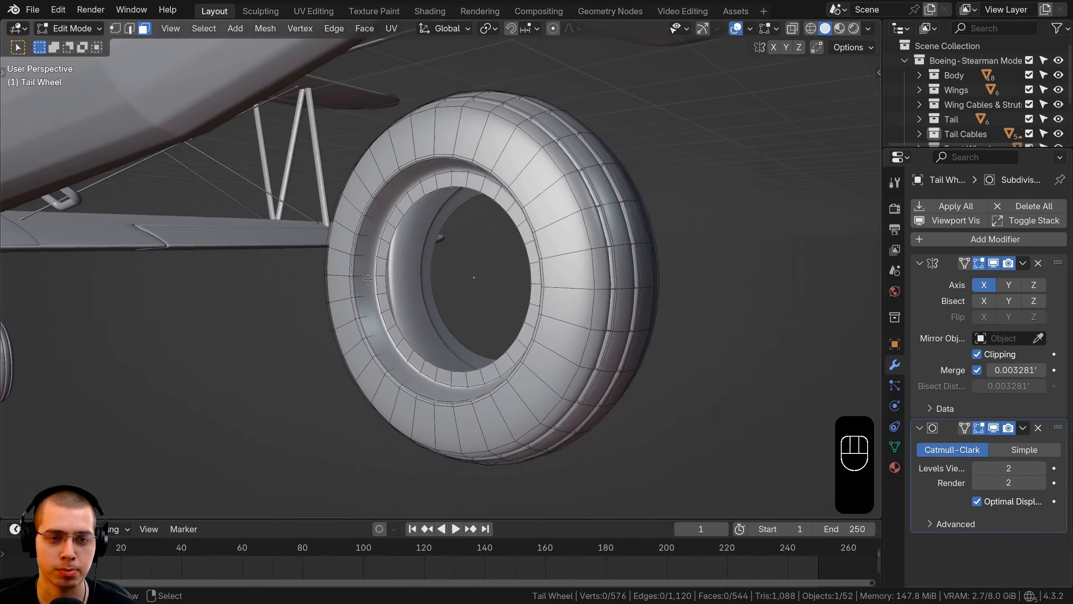
scroll(380, 266, "up", 3)
scroll(509, 210, "down", 1)
scroll(411, 240, "down", 1)
middle_click_drag(510, 211, 418, 241)
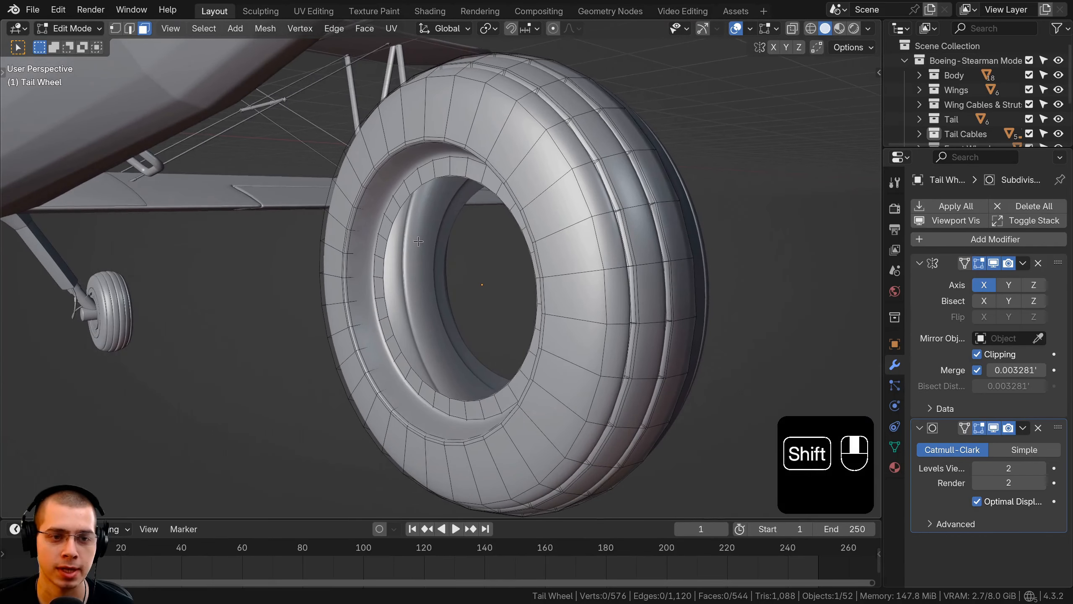
key("1")
left_click(401, 190, "alt")
middle_click_drag(400, 190, 421, 200)
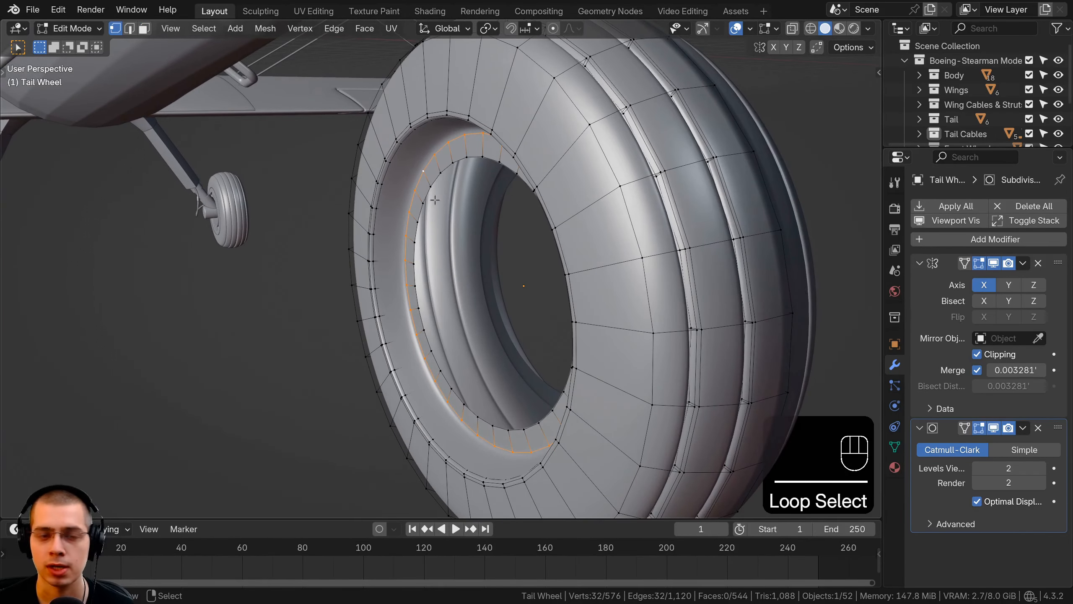
Duplicate the selected loop, shift it along the X axis, and scale it up by about 1.06
key("shift+d")
key("x")
left_click(423, 201)
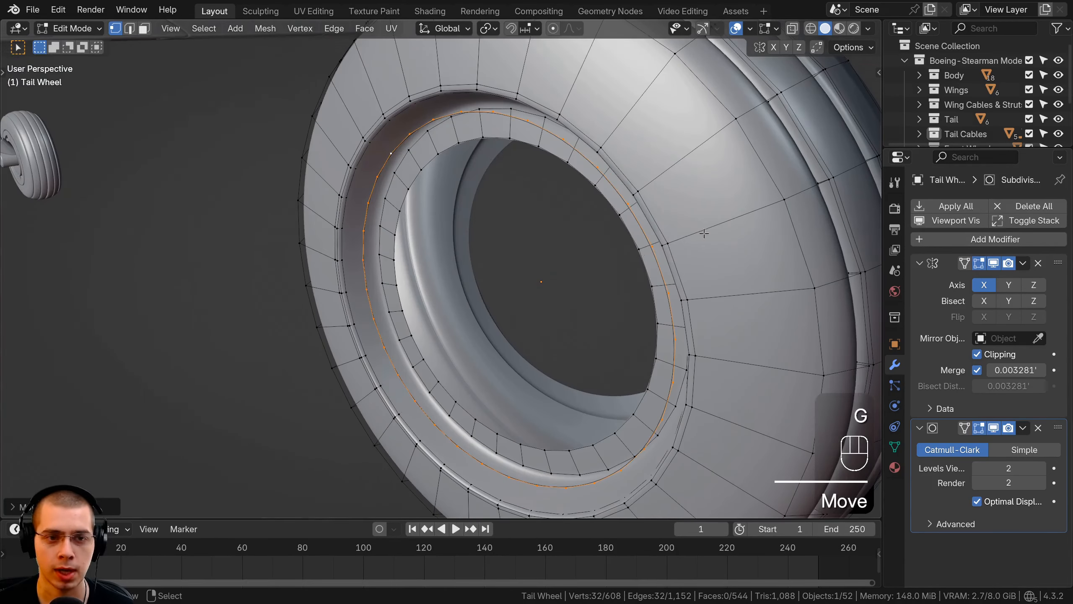
key("s")
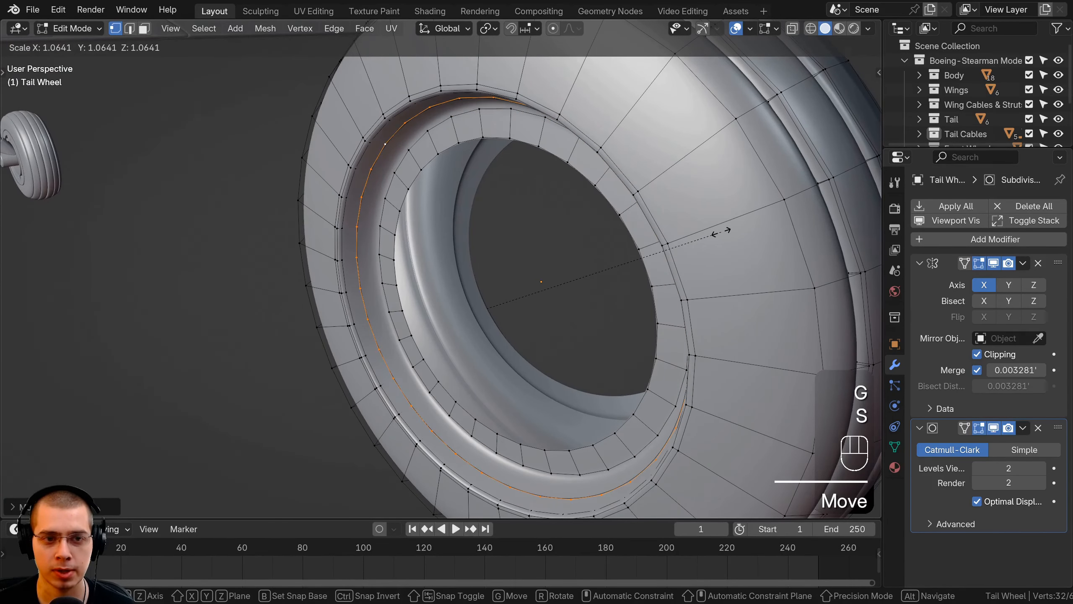
left_click(721, 232)
Fill the duplicated loop with a face and extrude it about -0.035 ft along the X axis
key("f")
mouse_move(486, 169)
middle_mouse_down()
mouse_move(479, 180)
mouse_move(491, 173)
middle_mouse_up()
key("e")
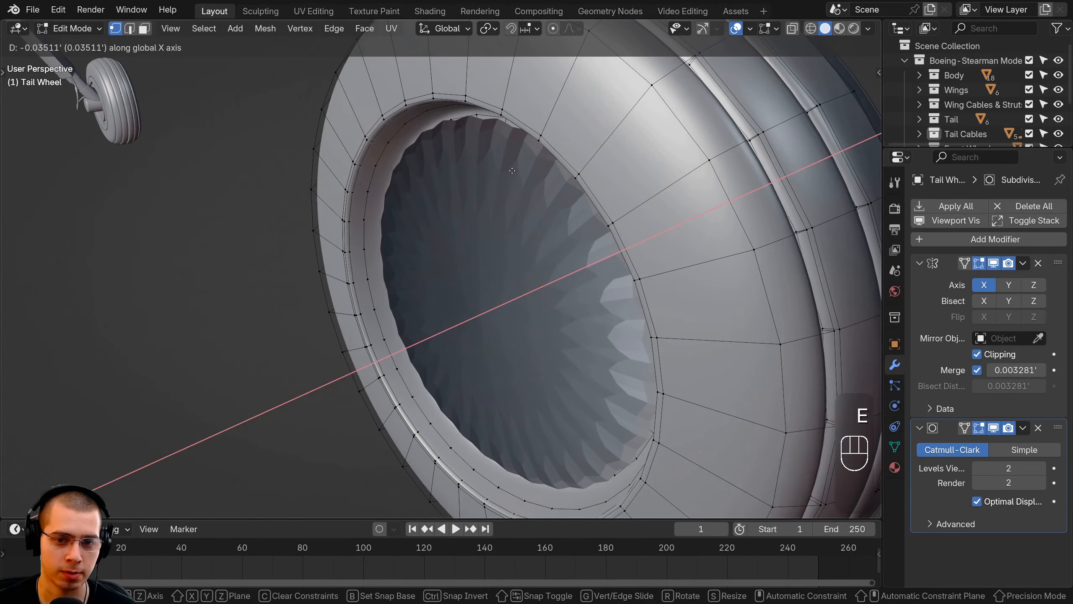
left_click(513, 170)
Finish extruding the hub disc along the X axis and recalculate the normals of the whole tail wheel mesh
middle_click_drag(513, 170, 484, 161)
key("x")
left_click(407, 166)
key("a")
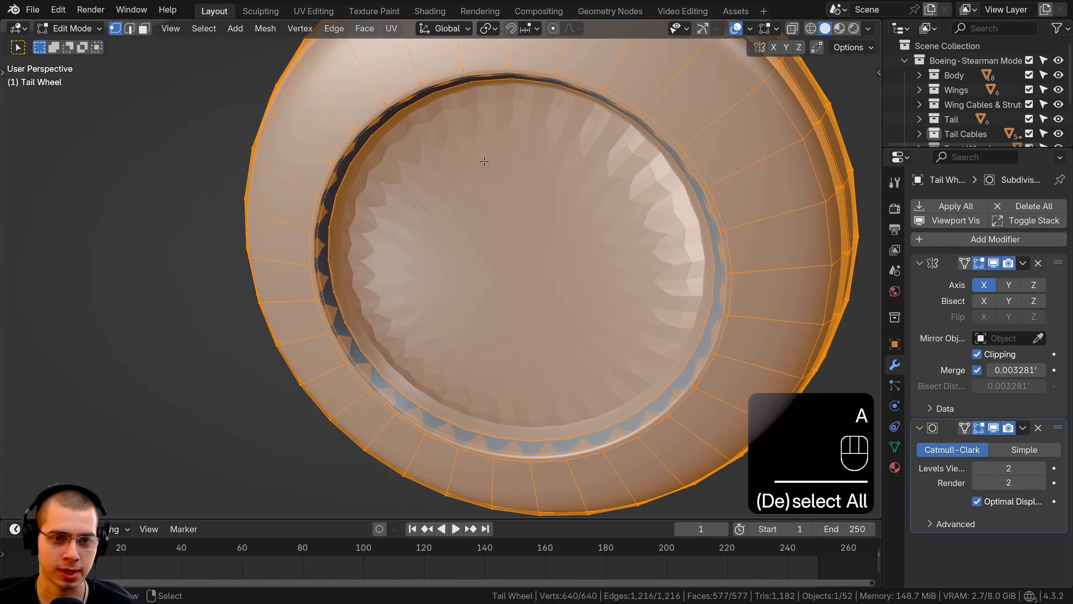
key("shift+n")
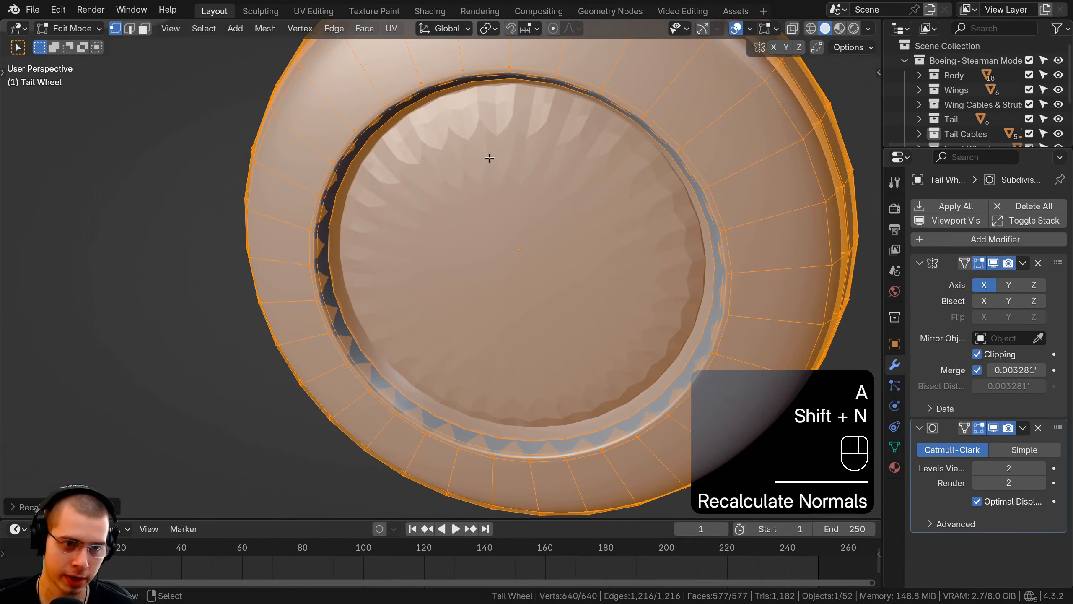
Select the hub disc's front face and inset it twice, by about 0.005 ft and about 0.025 ft
left_click(144, 31)
right_click(451, 281)
middle_click_drag(503, 253, 494, 256, "shift")
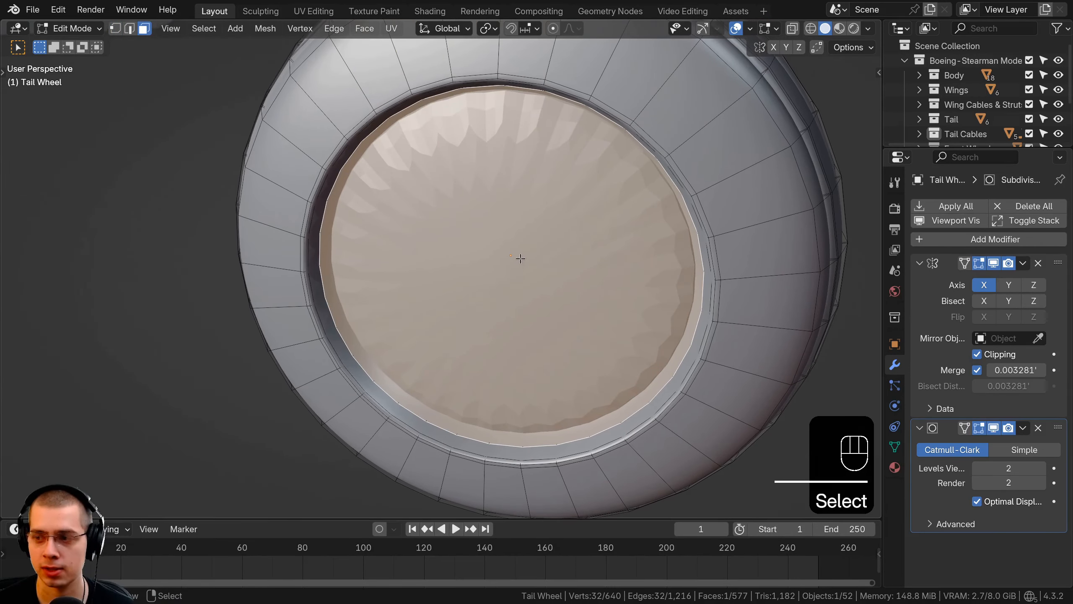
key("i")
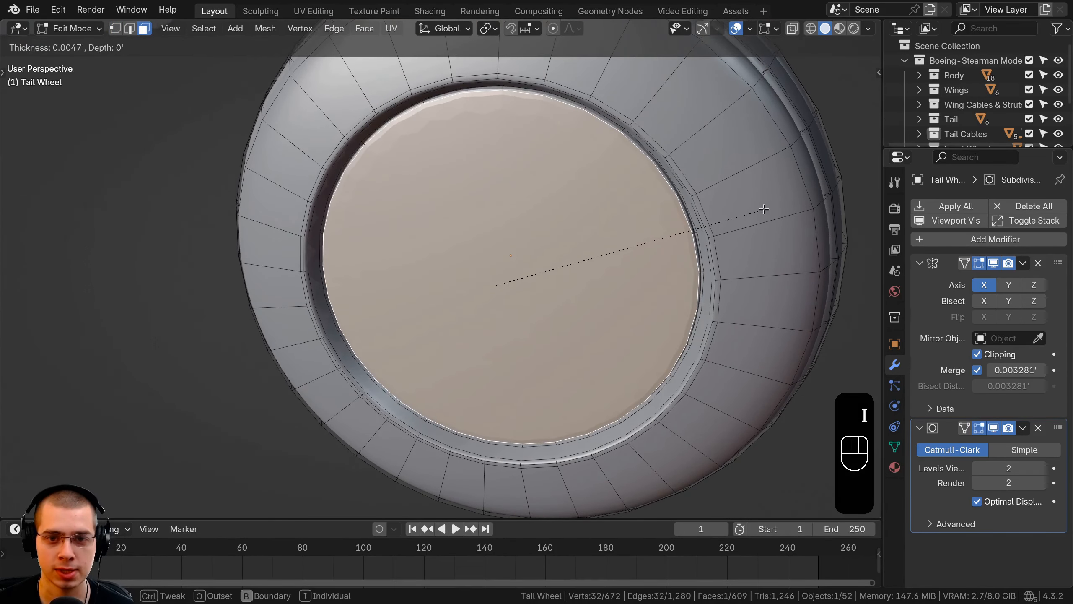
left_click(769, 210)
key("i")
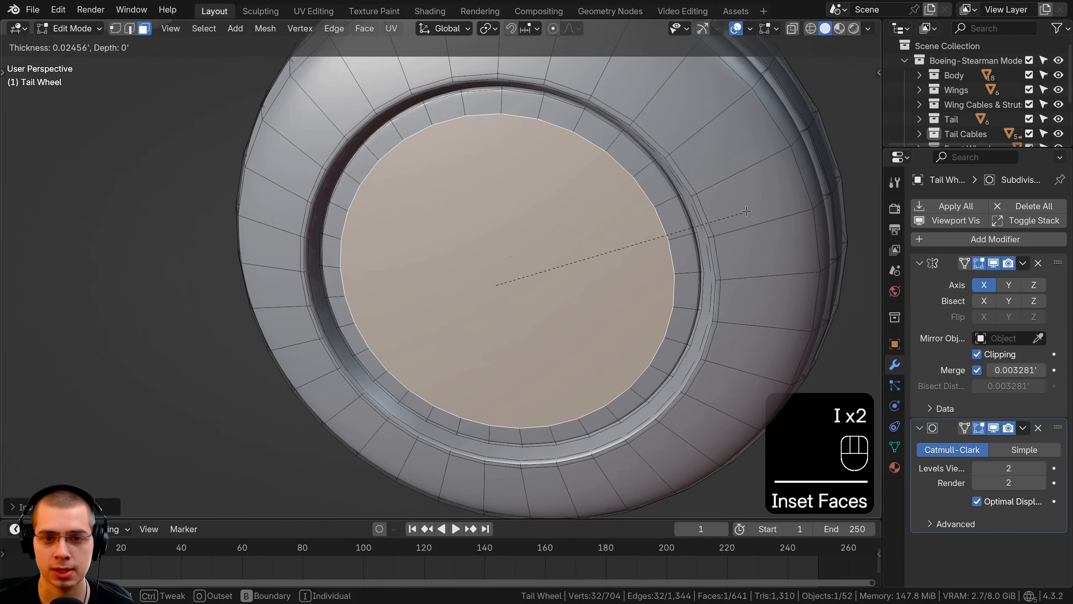
left_click(744, 209)
Extrude the inner hub face a short distance and inset it by a thin margin
middle_click_drag(744, 209, 682, 249)
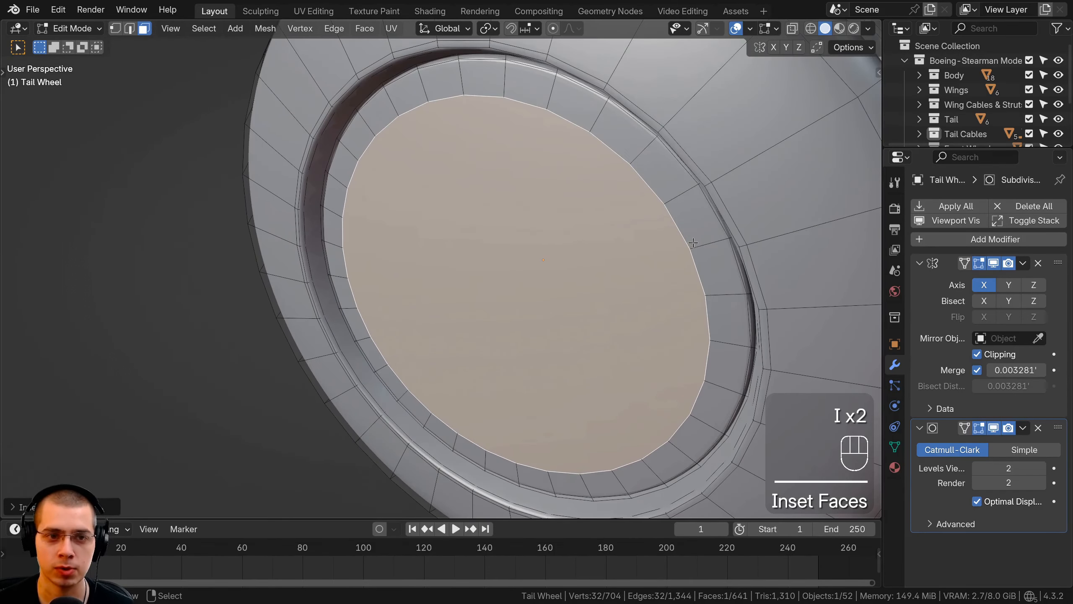
key("e")
left_click(697, 241)
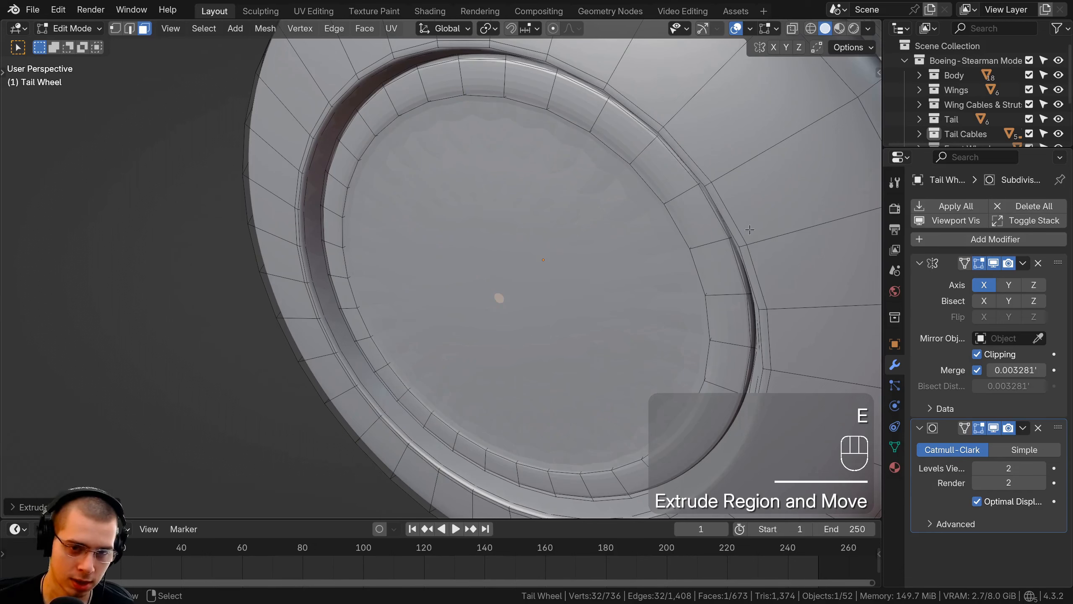
key("i")
left_click(744, 230)
key("Tab")
key("Tab")
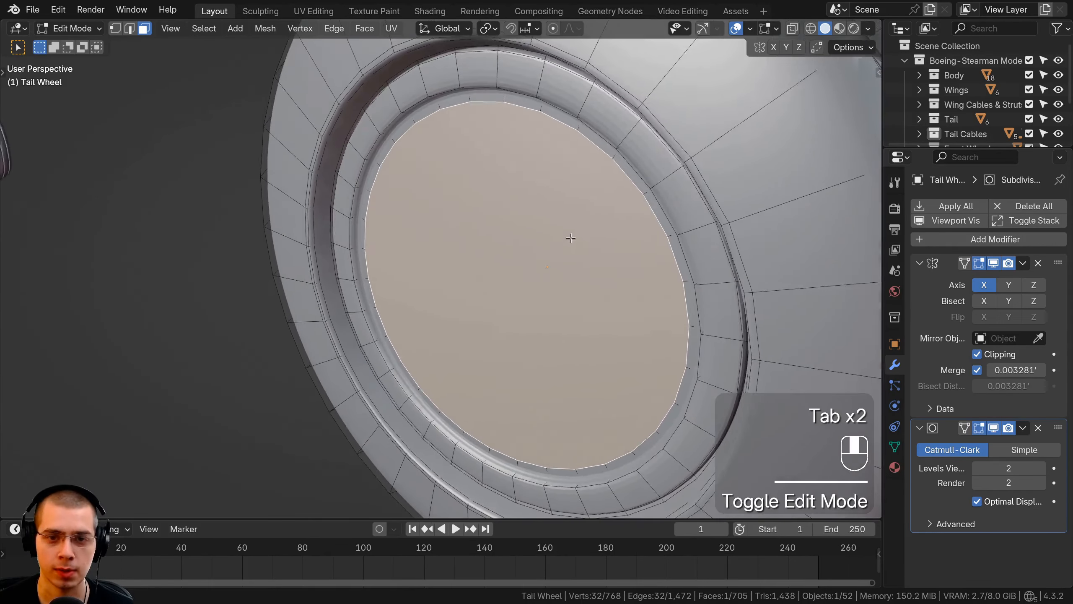
Extrude the central hub face about 0.013 ft along its normal and inset it slightly
key("e")
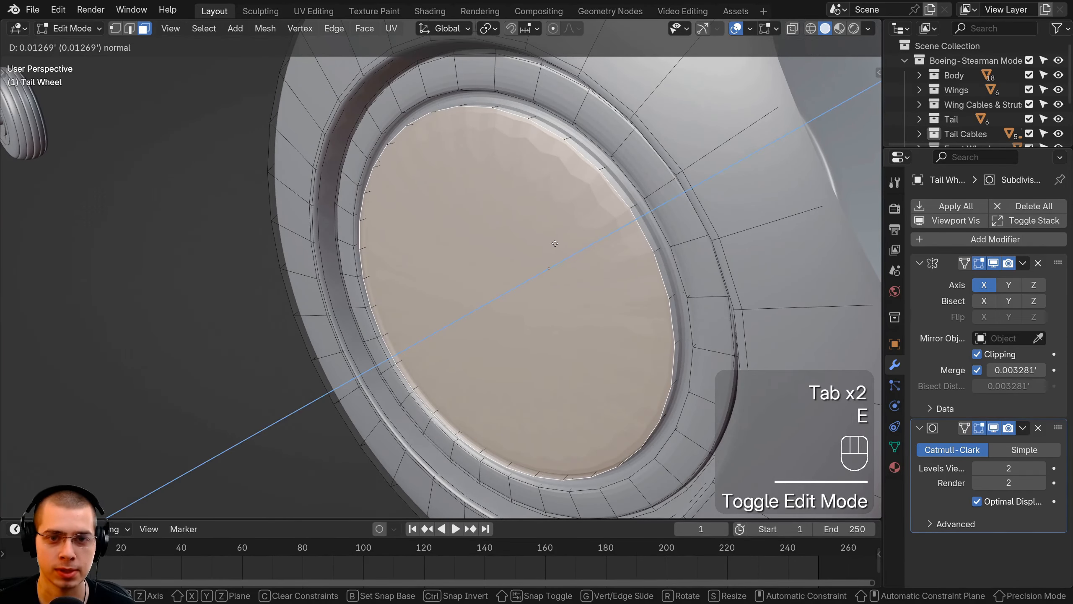
left_click(554, 244)
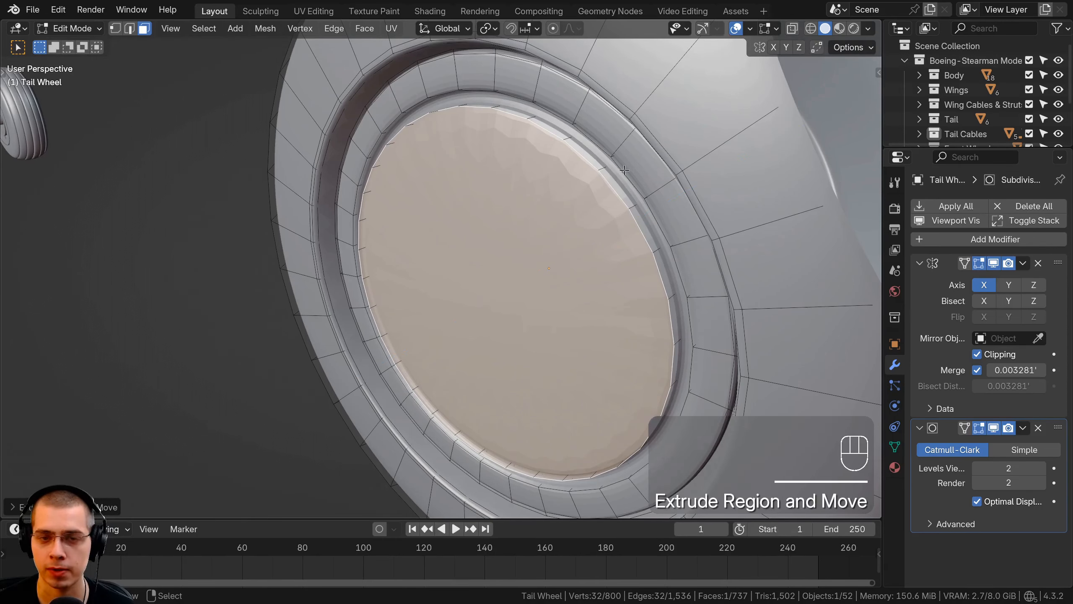
middle_click_drag(616, 174, 630, 121)
middle_click_drag(671, 418, 695, 345)
middle_click_drag(735, 296, 750, 273)
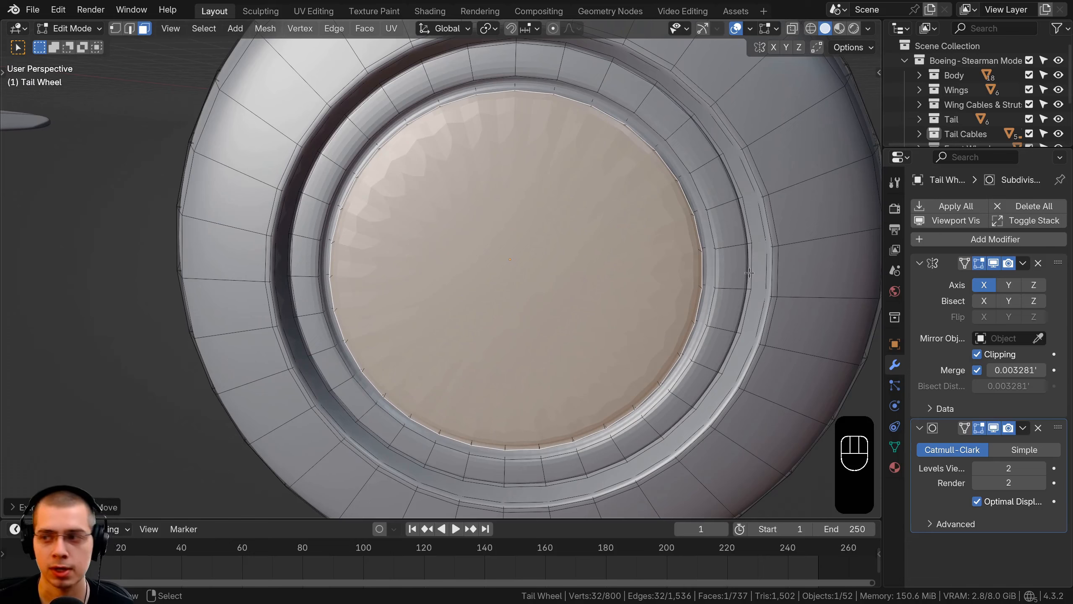
key("i")
left_click(520, 168)
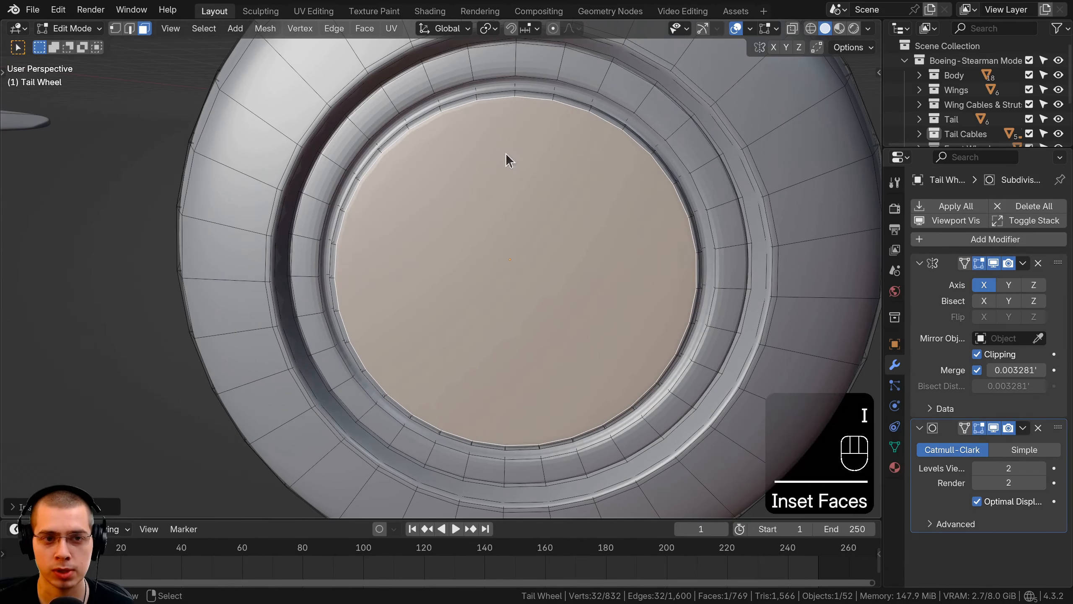
Shade the tail wheel smooth and return to editing its mesh
key("Tab")
key("w")
left_click(428, 111)
scroll(576, 243, "down", 2)
middle_click_drag(576, 243, 581, 196)
key("Tab")
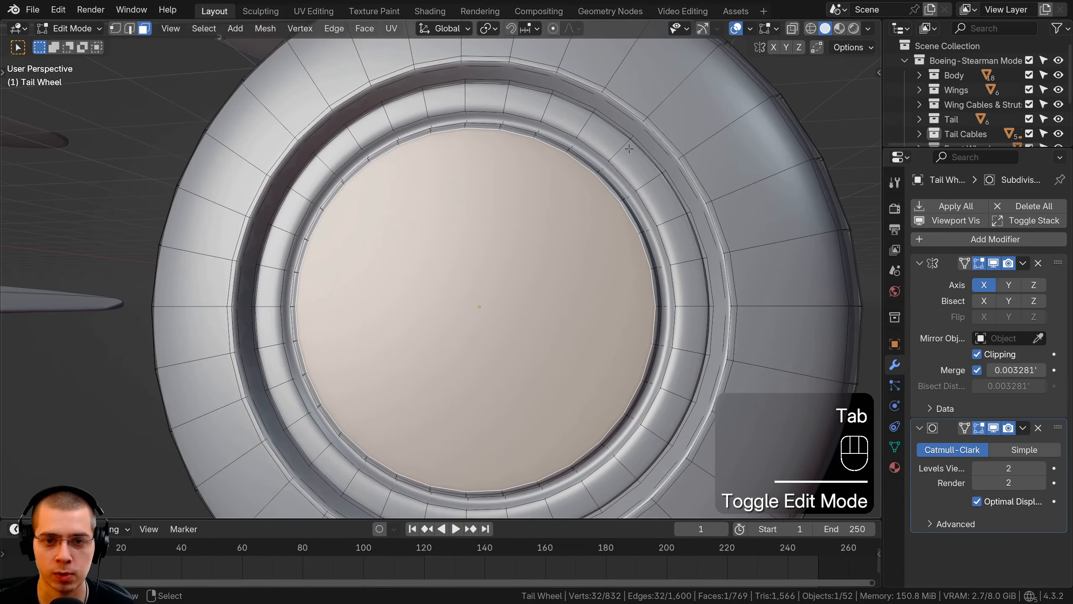
Add a loop cut around the hub's outer ring, slid about 0.57 toward its inner edge, and leave mesh editing
key("ctrl+r")
left_click(626, 150)
left_click(623, 153)
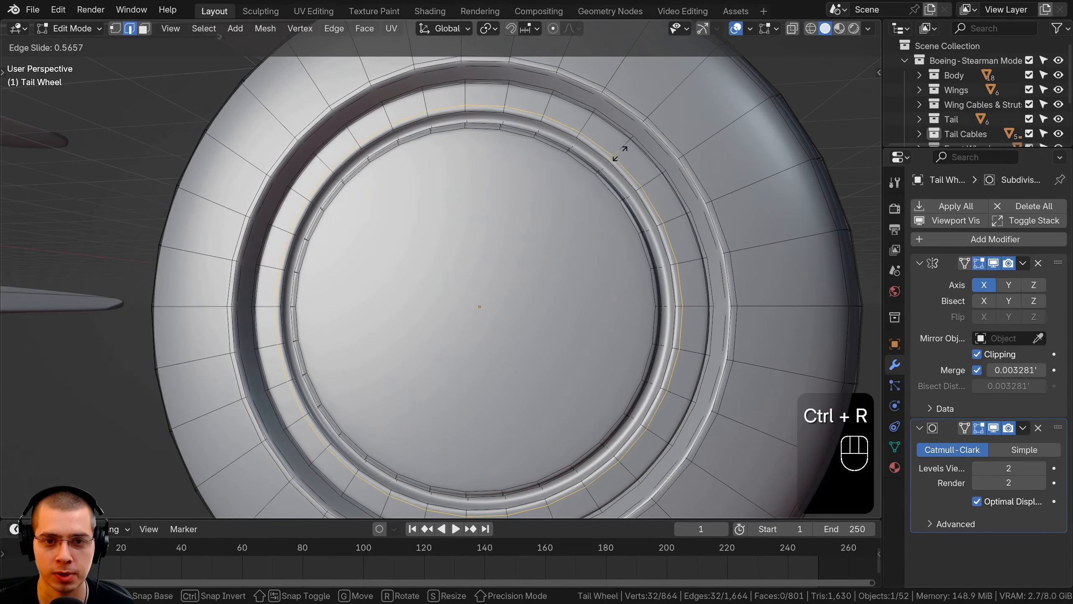
key("Tab")
Snap the 3D cursor to the selected tail wheel's centre
scroll(578, 178, "down", 3)
middle_click_drag(511, 195, 330, 290)
middle_click_drag(405, 277, 558, 314)
scroll(570, 304, "up", 4)
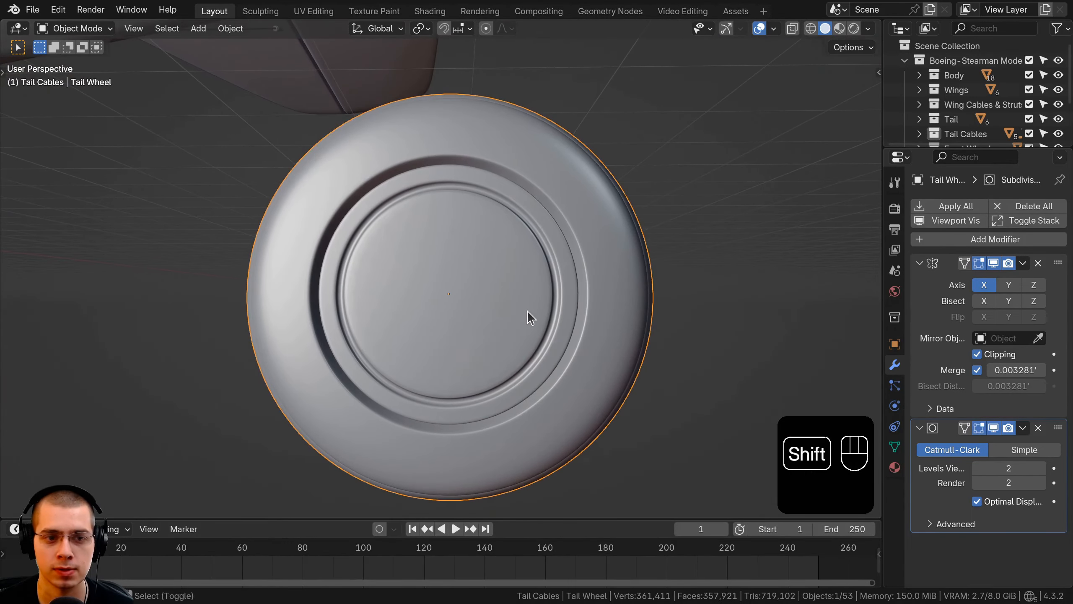
key("KP_Decimal")
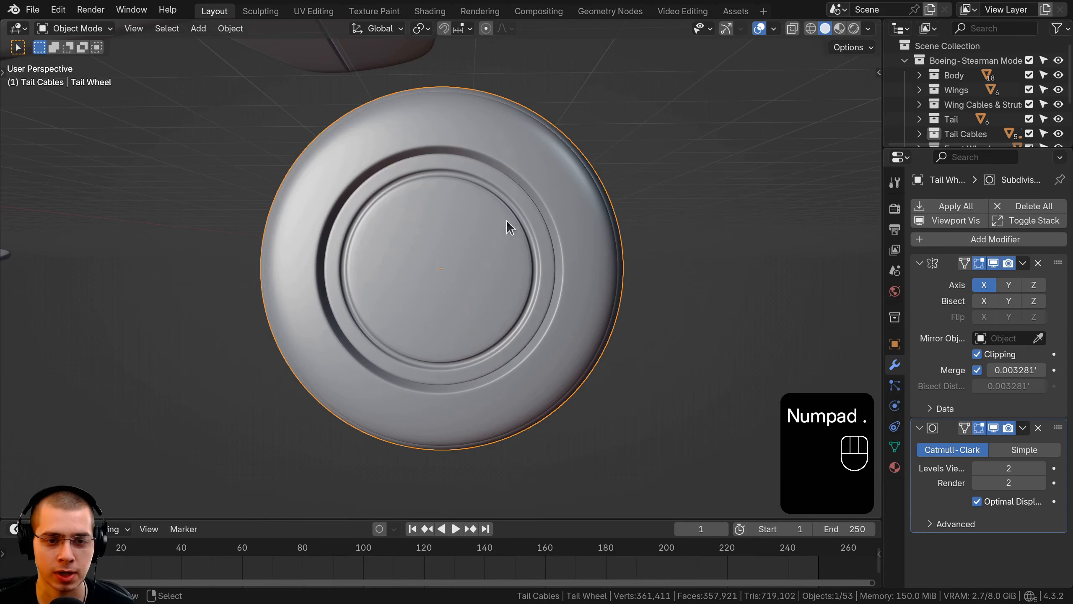
scroll(503, 172, "down", 2)
key("shift+s")
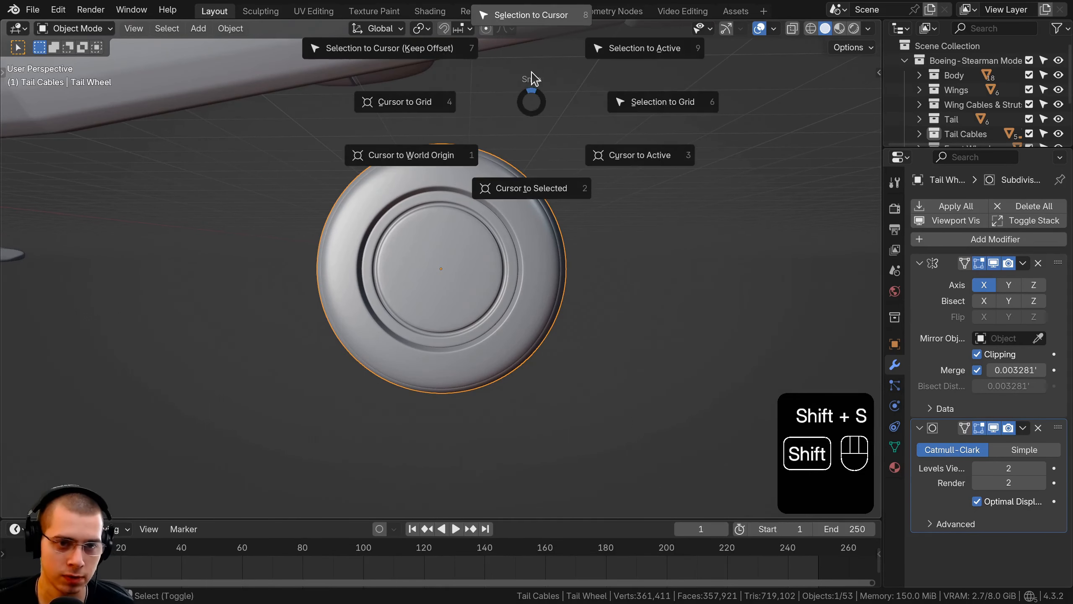
left_click(512, 189)
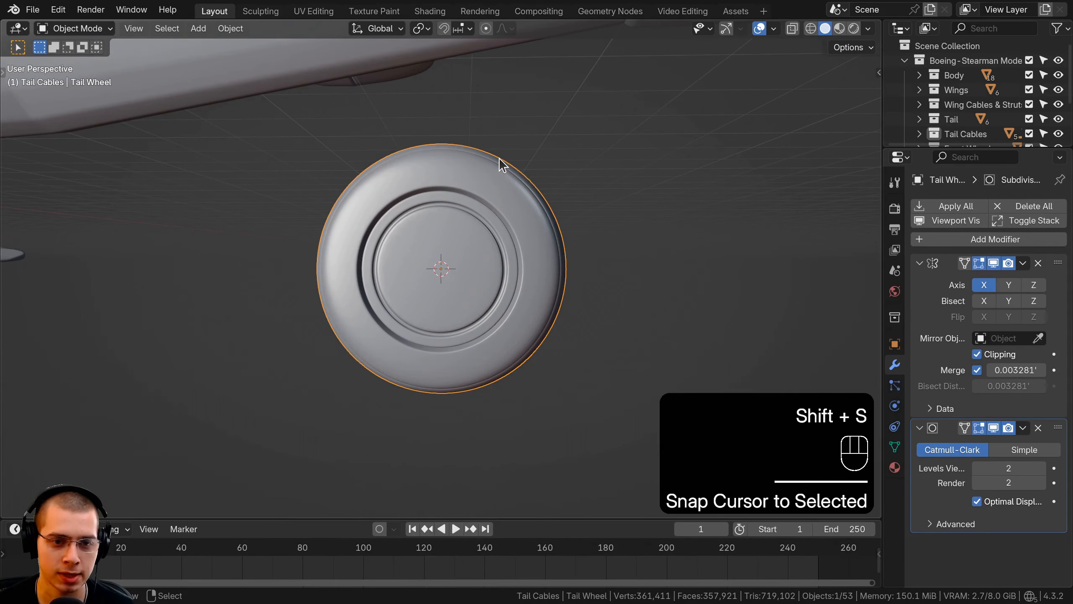
Add a cylinder mesh with 6 vertices at the 3D cursor
key("shift+a")
mouse_move(502, 164)
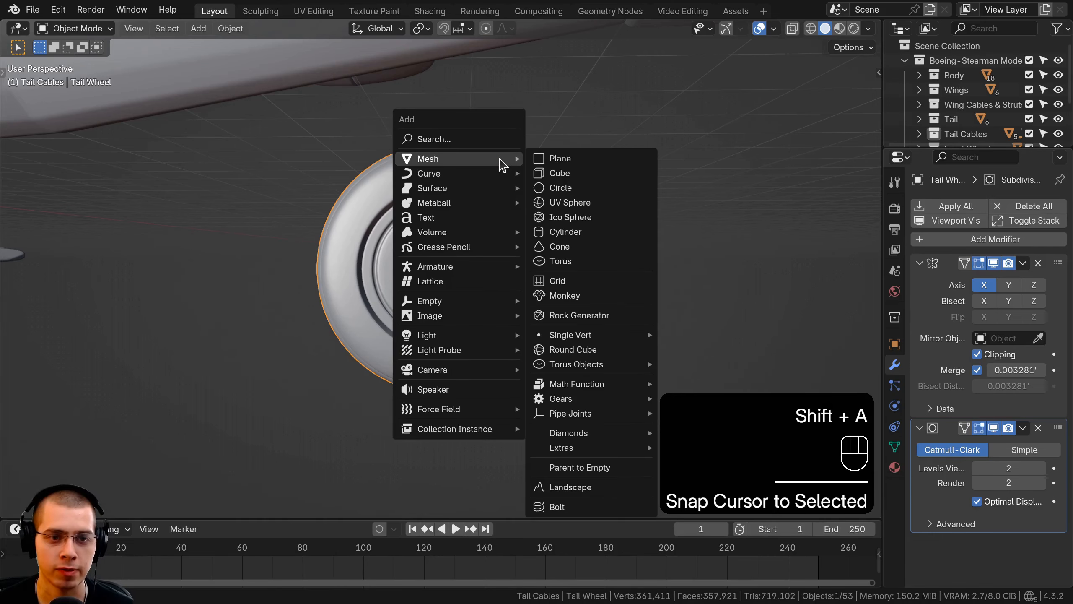
left_click(591, 233)
scroll(506, 235, "down", 5)
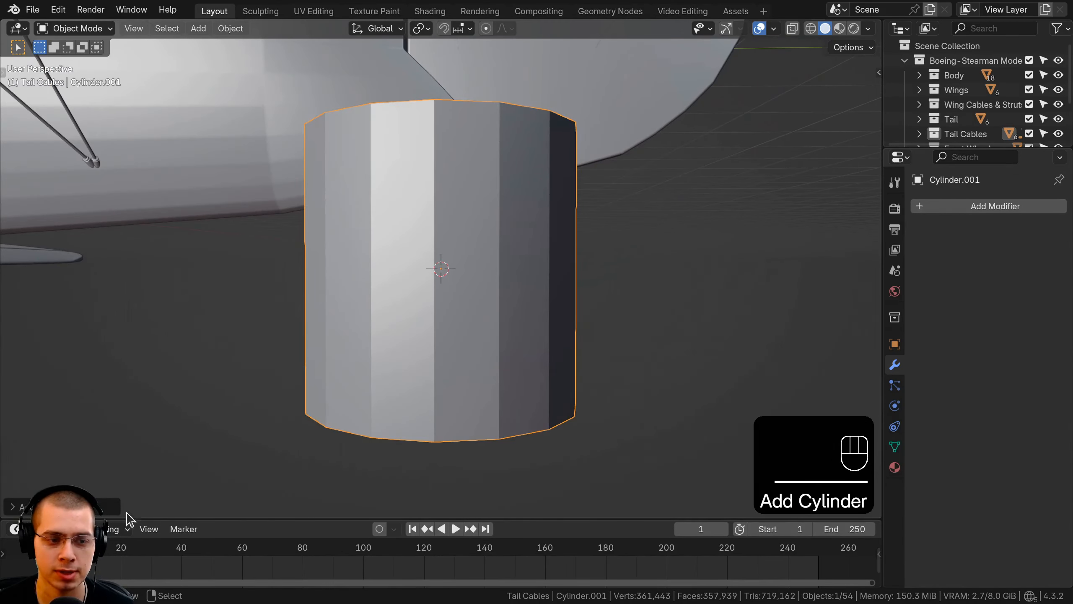
left_click(25, 506)
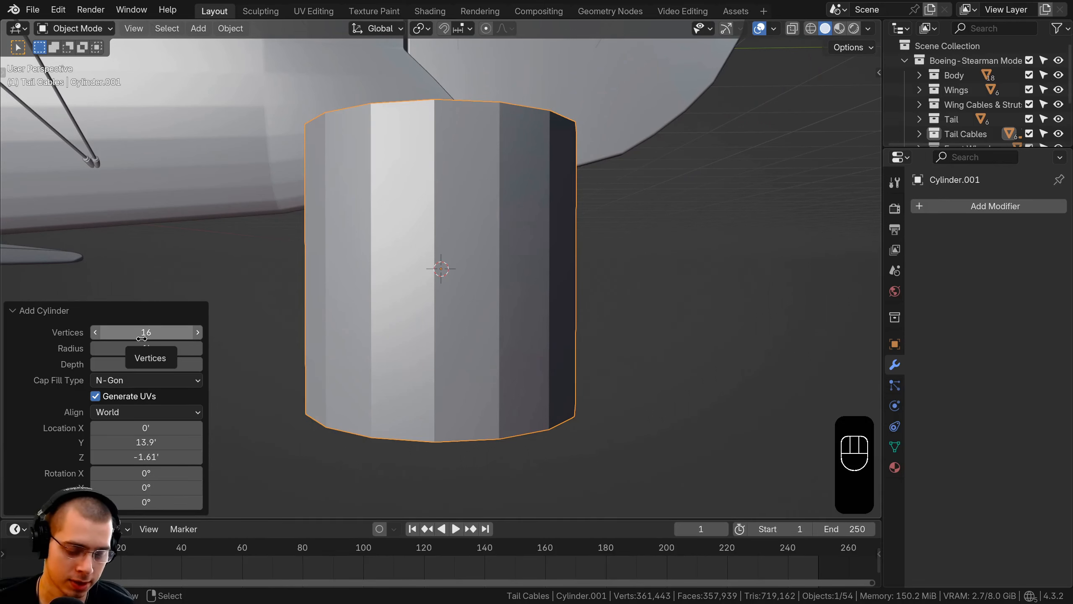
type("6")
key("Return")
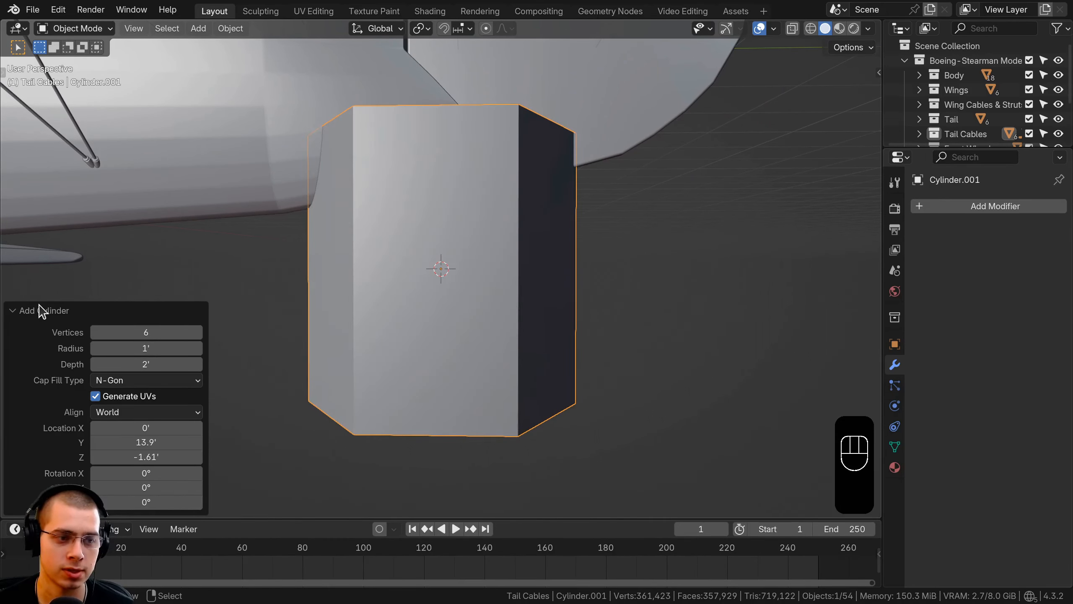
left_click(41, 311)
Scale the hexagonal cylinder's mesh down until it fits inside the tail wheel
scroll(763, 266, "up", 3)
key("Tab")
key("s")
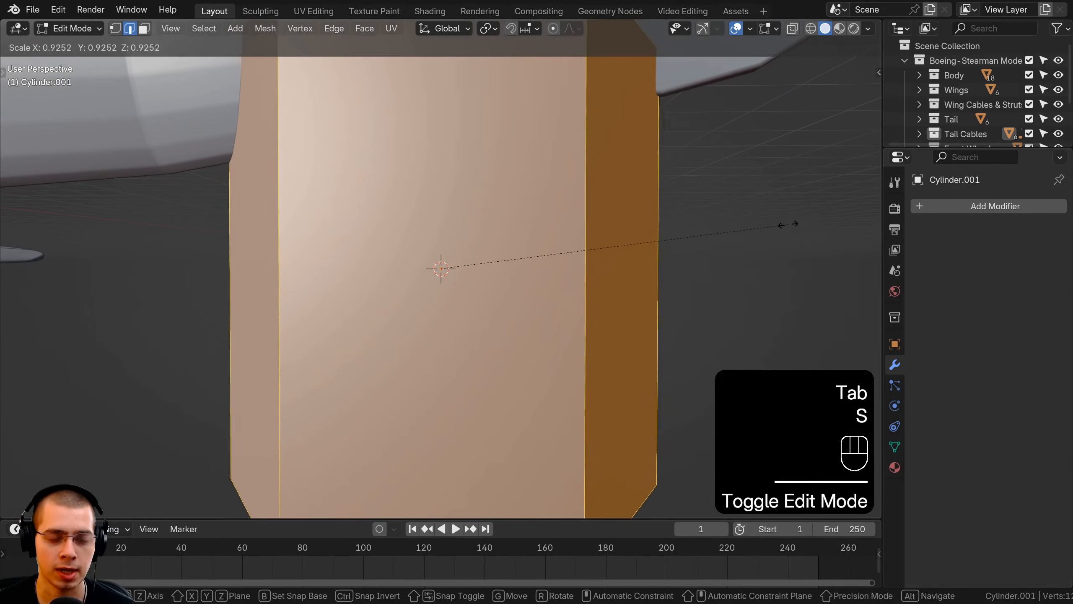
middle_click_drag(434, 312, 422, 310)
scroll(422, 310, "up", 3)
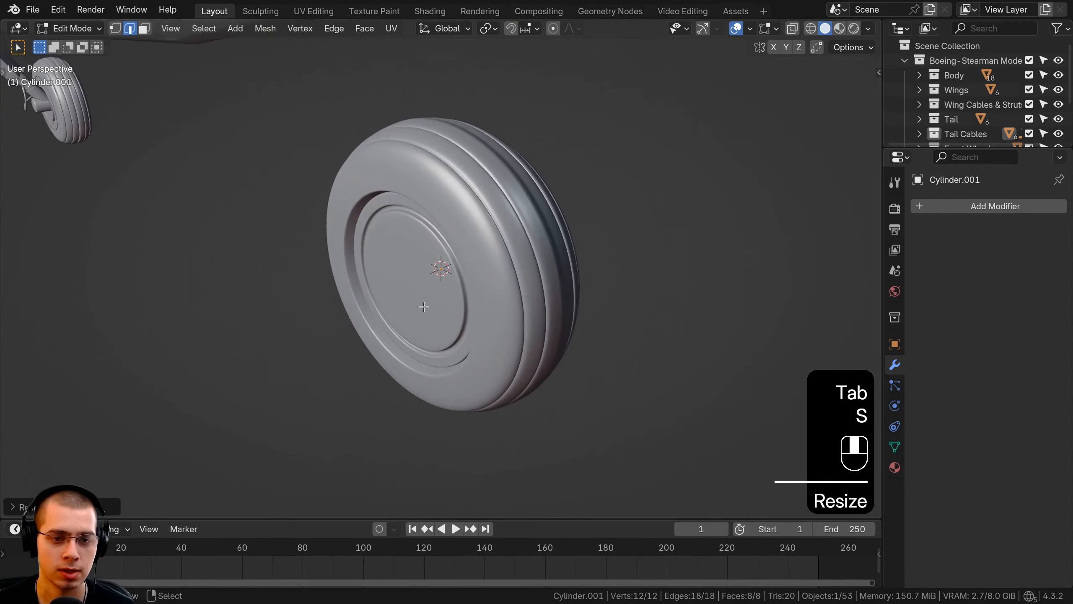
Move the hexagonal cylinder along the X axis out of the hub cap and scale it down by about 0.14
key("g")
key("x")
left_click(382, 326)
key("s")
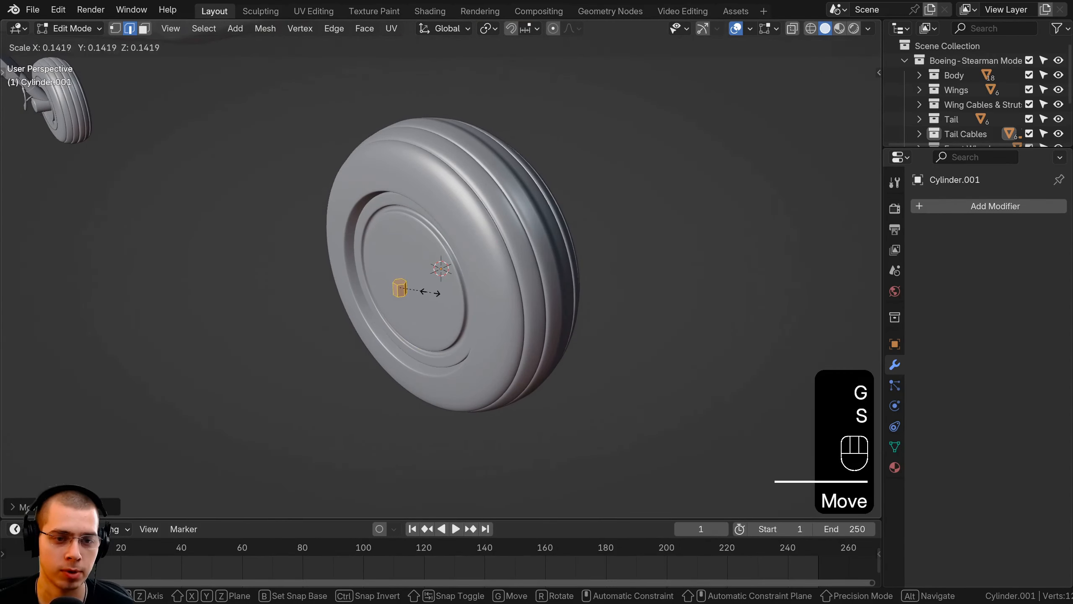
left_click(440, 292)
Rotate the cylinder about the Y axis so its hexagonal end faces outward, and shift it along X near the hub cap
key("r")
key("x")
key("y")
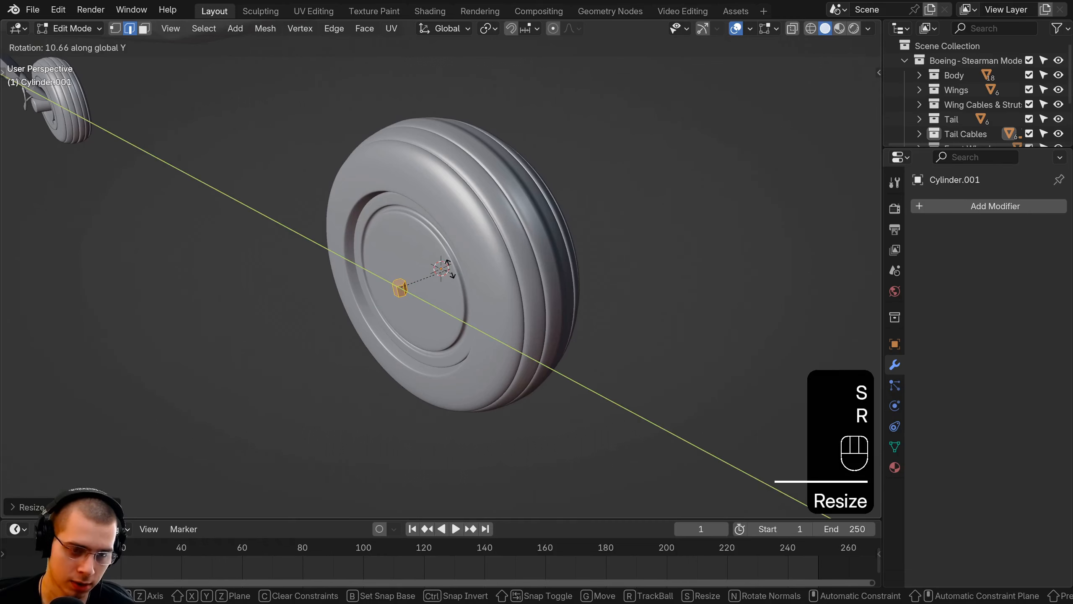
key("Return")
scroll(445, 298, "up", 3)
scroll(460, 307, "up", 1)
key("g")
middle_click_drag(446, 298, 505, 350, "shift")
key("x")
left_click(482, 298)
Raise the hexagonal bolt along the Z axis toward the hub cap's upper rim
key("g")
key("z")
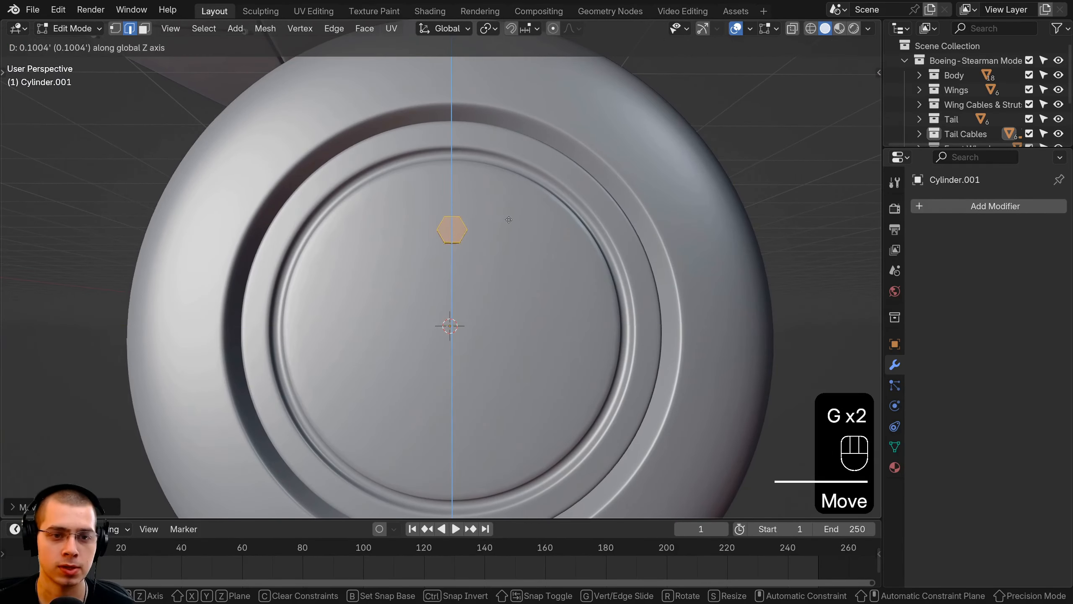
left_click(512, 195)
key("g")
key("z")
left_click(512, 191)
Move the hexagonal bolt along the X axis to seat it in the hub cap's face
scroll(511, 191, "down", 1)
middle_click_drag(511, 191, 584, 254)
key("g")
key("x")
left_click(598, 332)
middle_click_drag(466, 291, 370, 280)
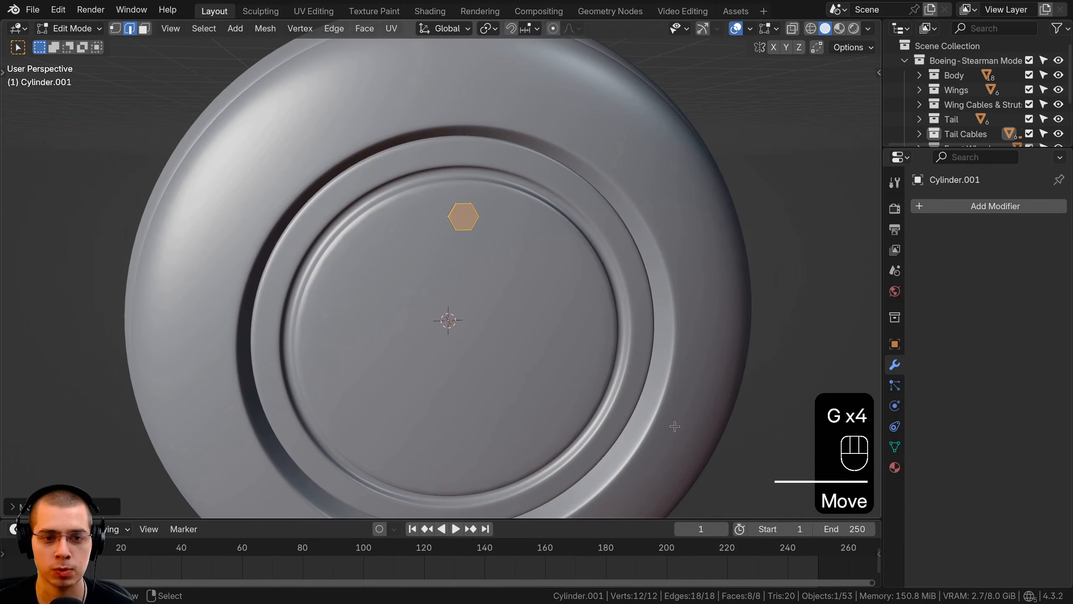
middle_click_drag(690, 419, 690, 362, "shift")
middle_click_drag(473, 261, 463, 252)
key("g")
right_click(522, 199)
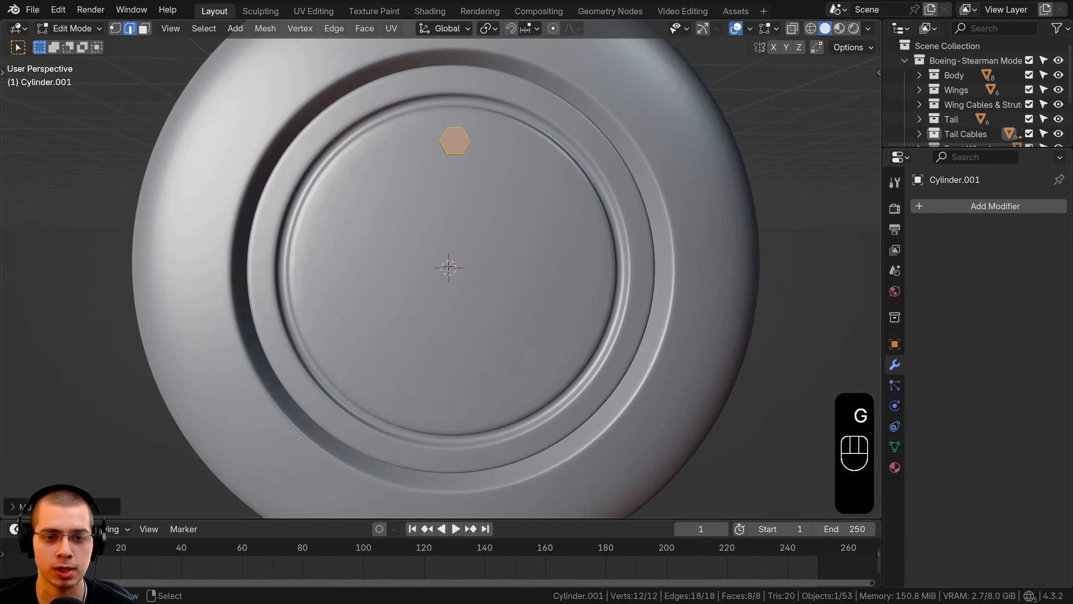
middle_click_drag(502, 180, 449, 162)
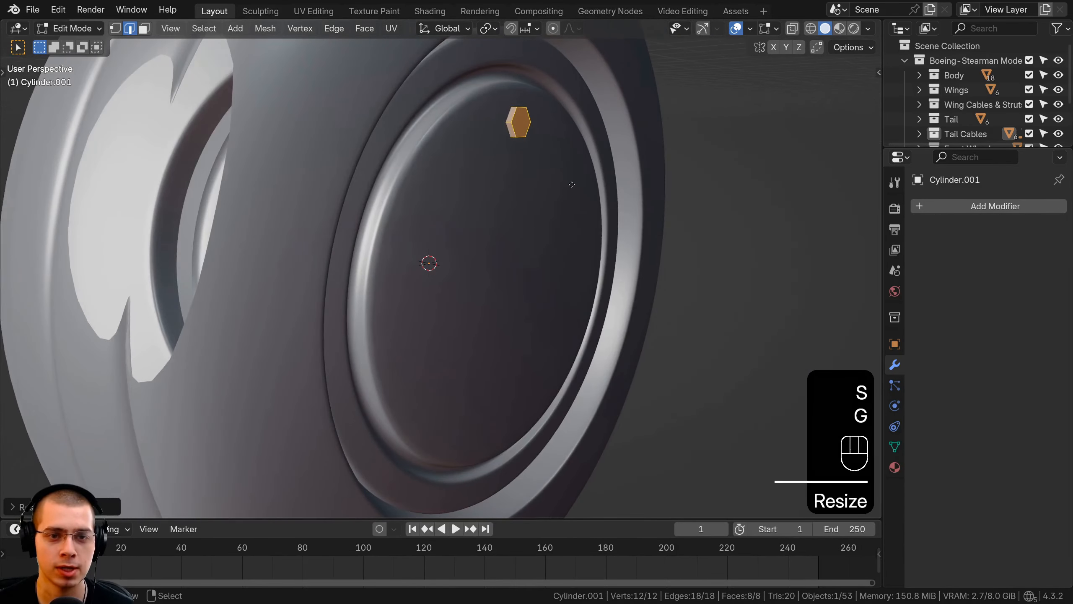
key("g")
key("z")
right_click(570, 184)
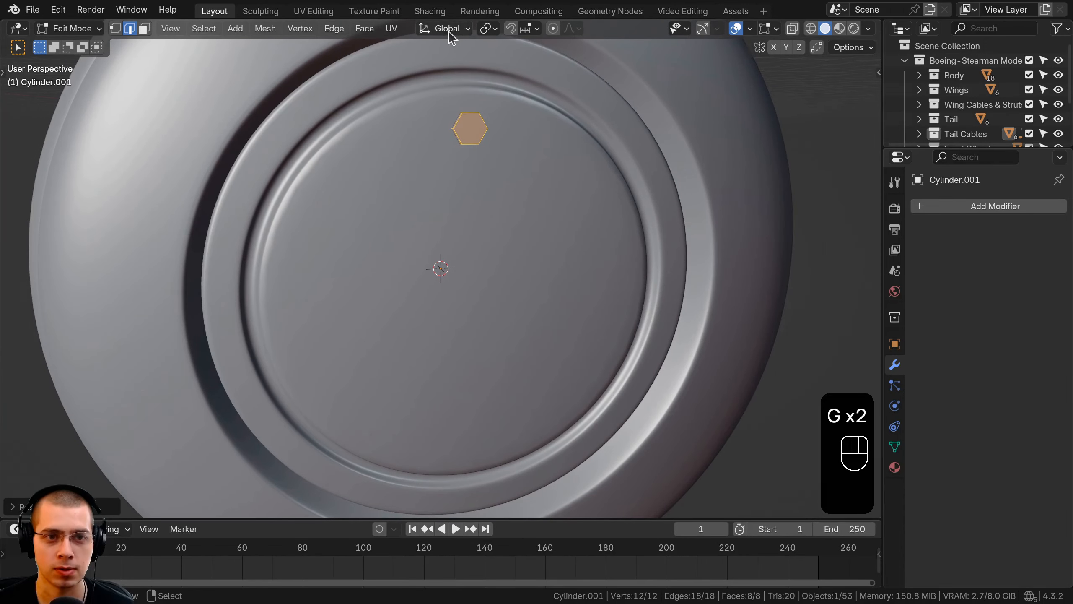
Set the pivot point to the 3D cursor and duplicate the bolt in the right side view, rotated 90° around the hub centre
left_click(490, 29)
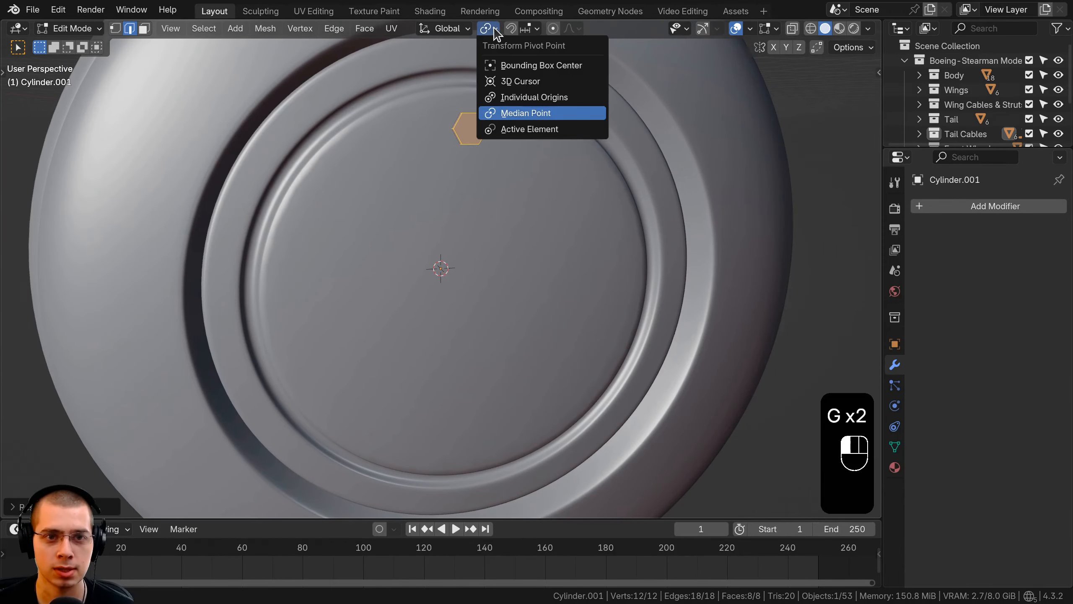
left_click(521, 82)
key("KP_6")
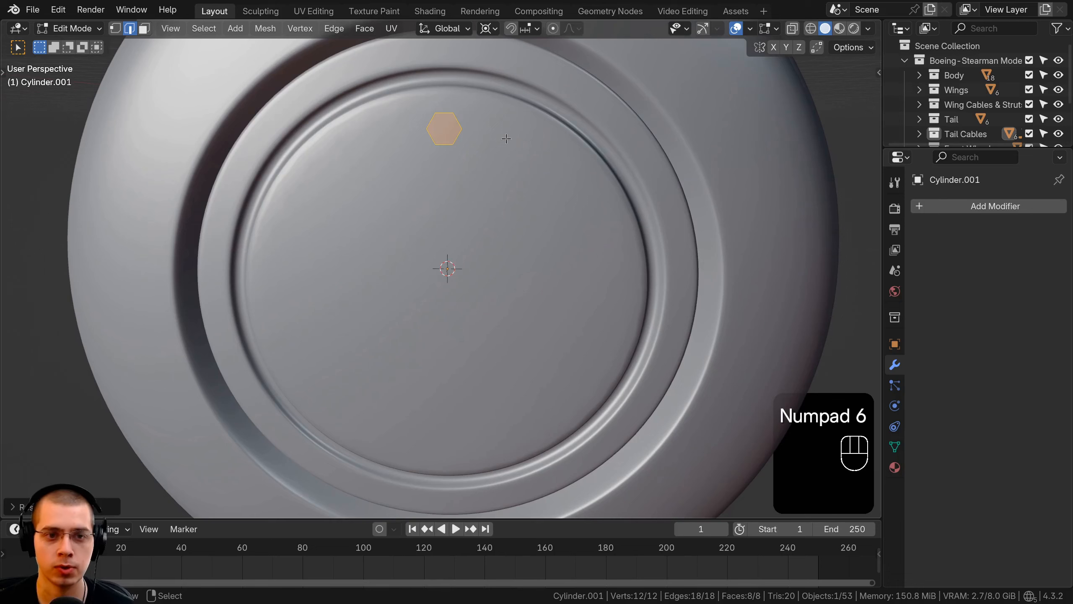
key("a")
key("KP_3")
key("shift+d")
right_click(506, 138)
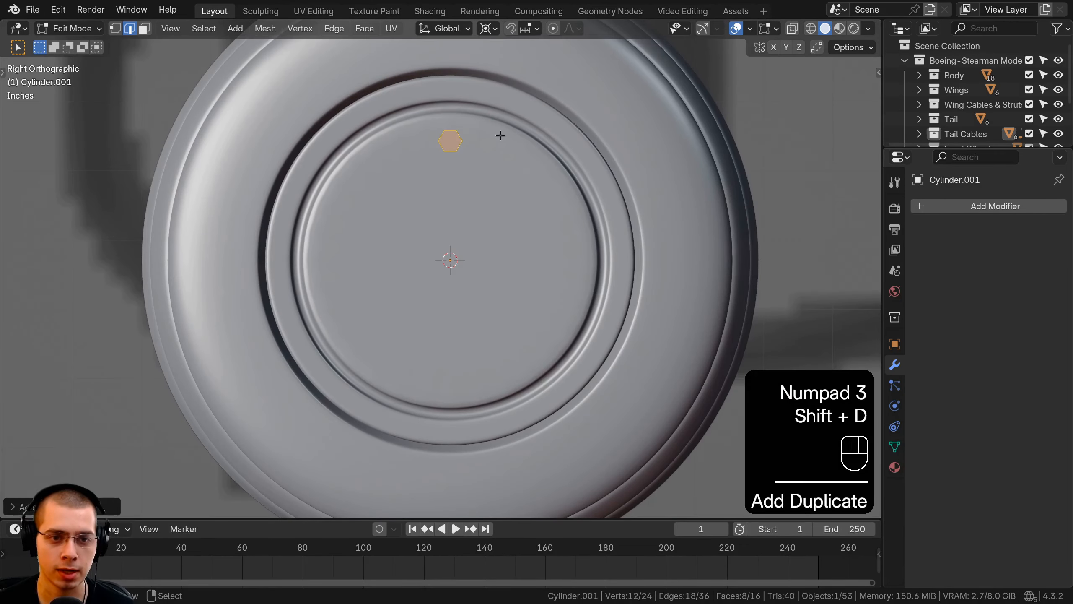
key("r")
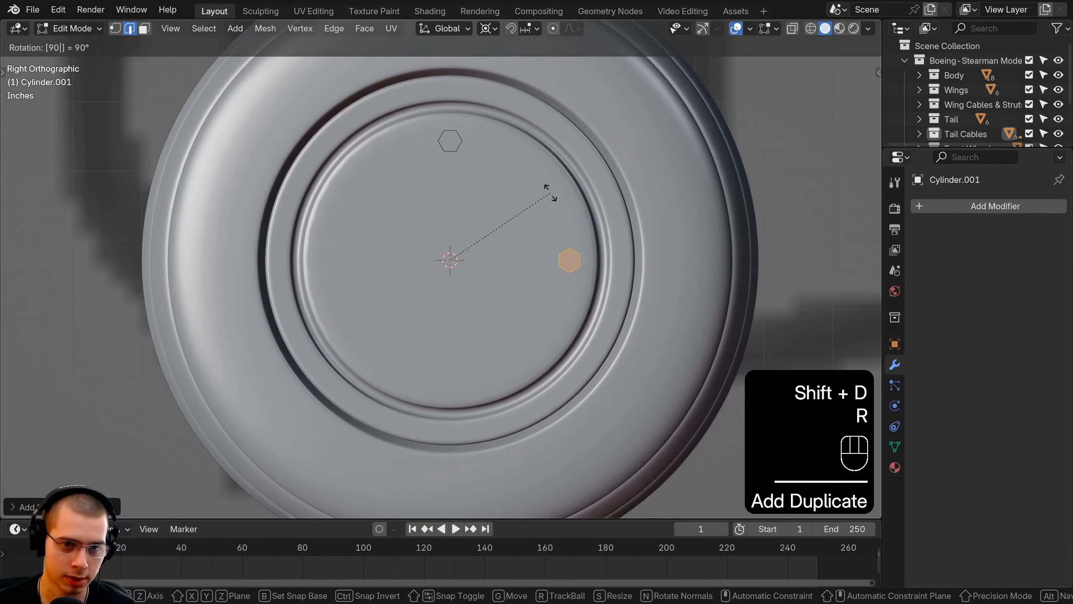
left_click(551, 192)
middle_click_drag(551, 193, 414, 257)
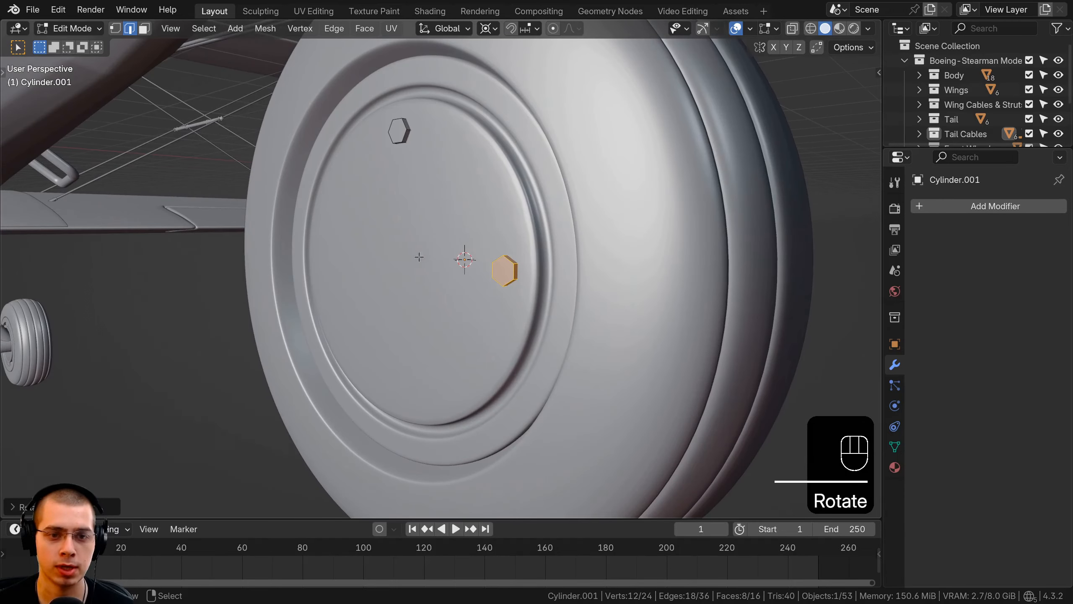
Select both bolts in the right side view and duplicate them rotated 180° around the hub centre
middle_click_drag(536, 261, 501, 245)
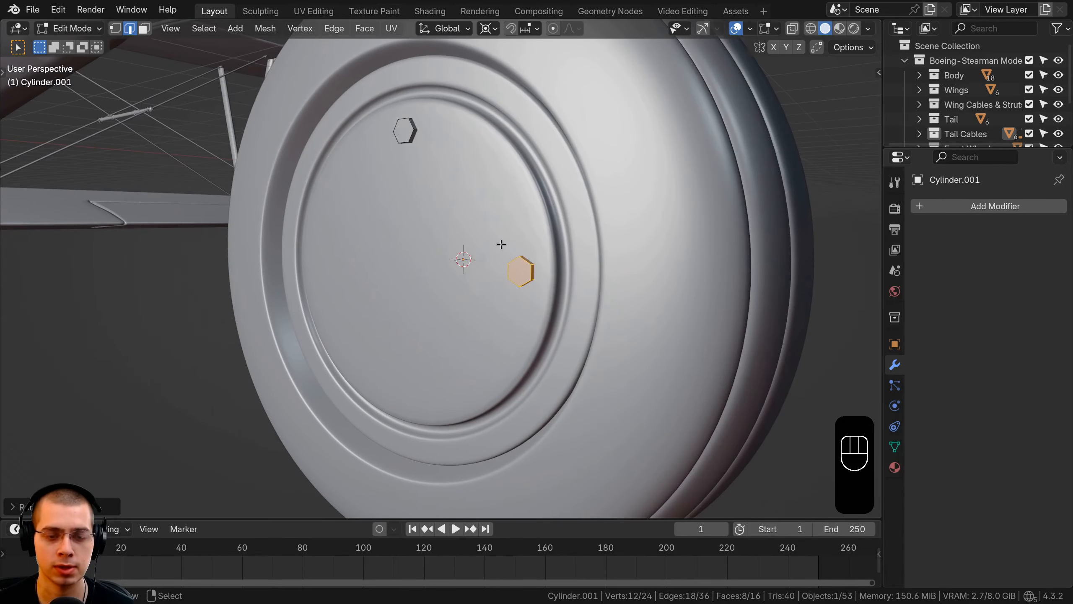
key("KP_3")
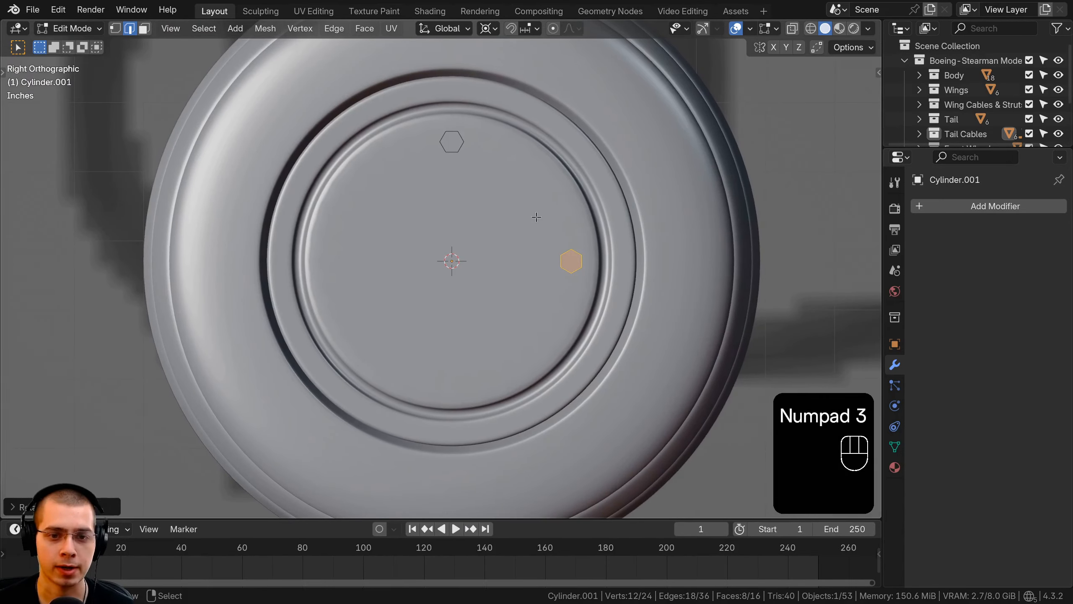
key("a")
key("a")
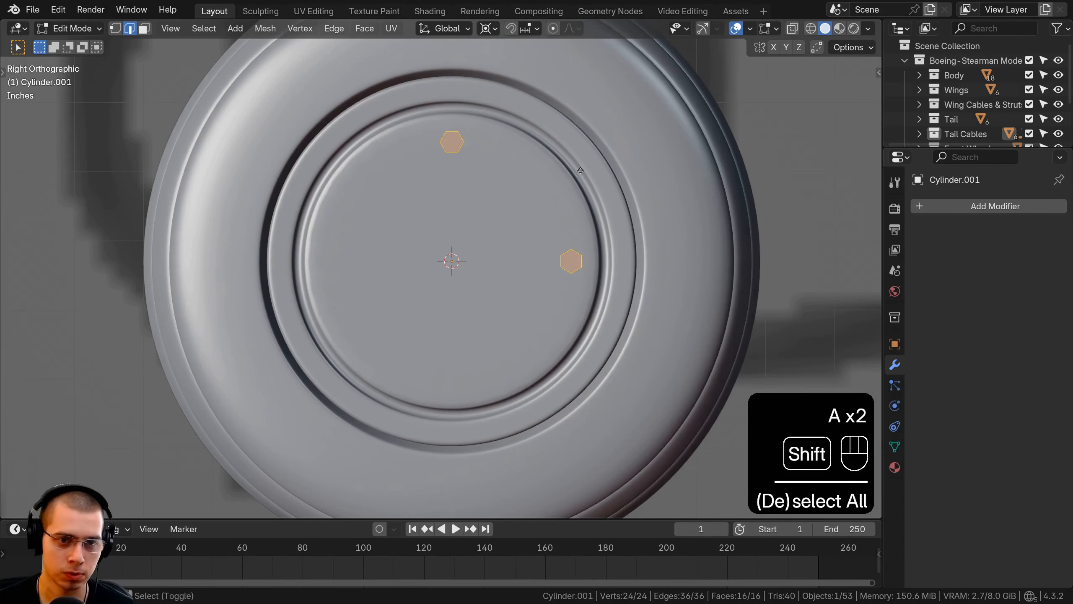
key("shift+d")
key("r")
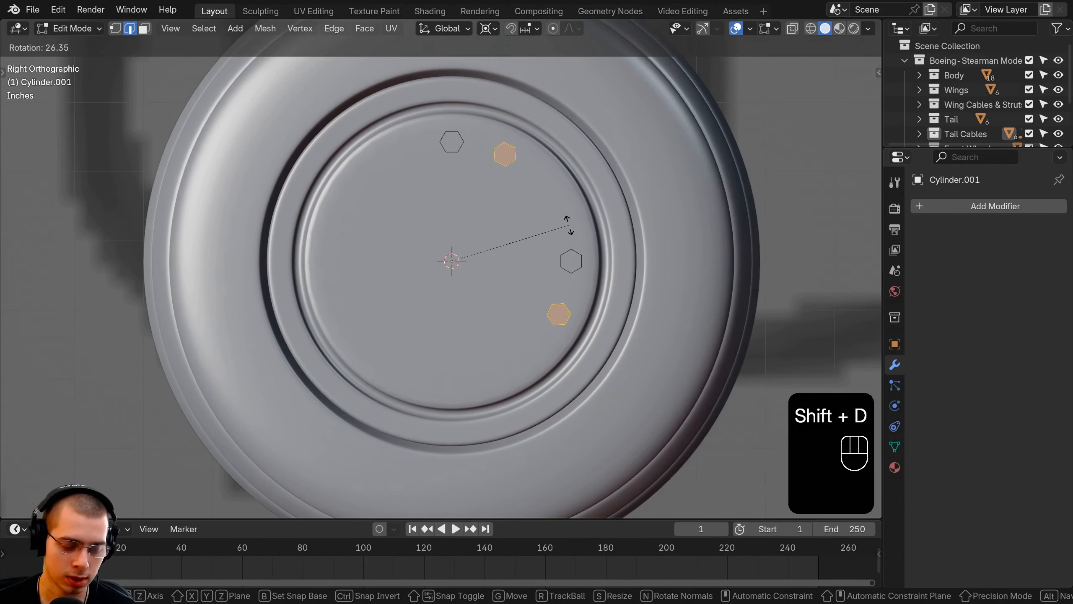
type("180")
key("Return")
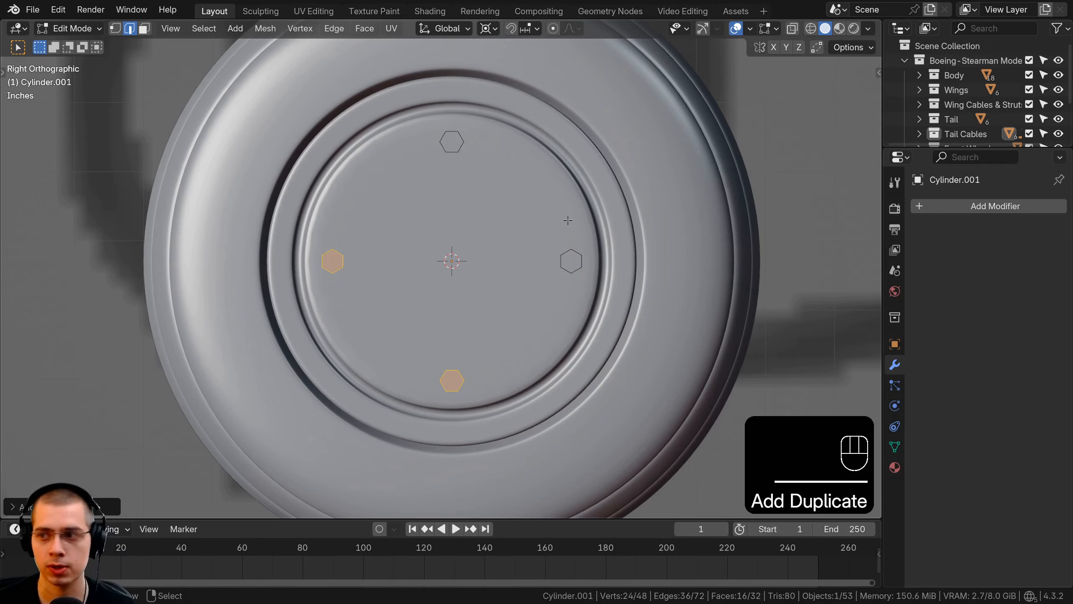
Duplicate all four bolts and rotate the copies around the hub centre to sit midway between the originals, then leave Edit Mode
key("a")
key("a")
key("shift+d")
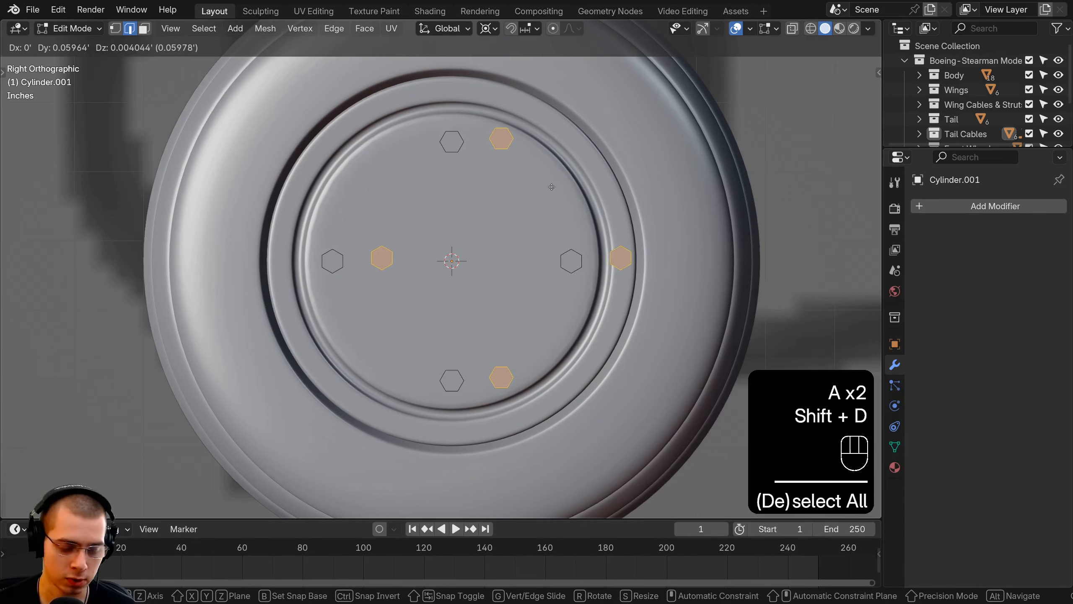
key("r")
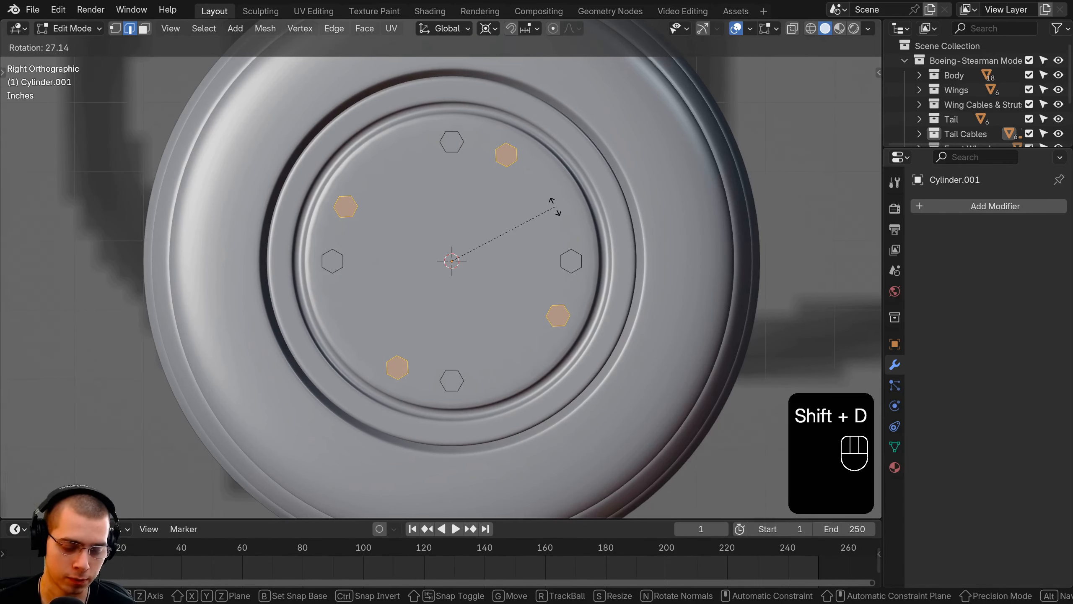
key("Return")
key("Tab")
Add a Mirror modifier on the X axis to the bolts so they also cover the wheel's opposite side
middle_click_drag(560, 283, 936, 224)
key("a")
left_click(482, 188)
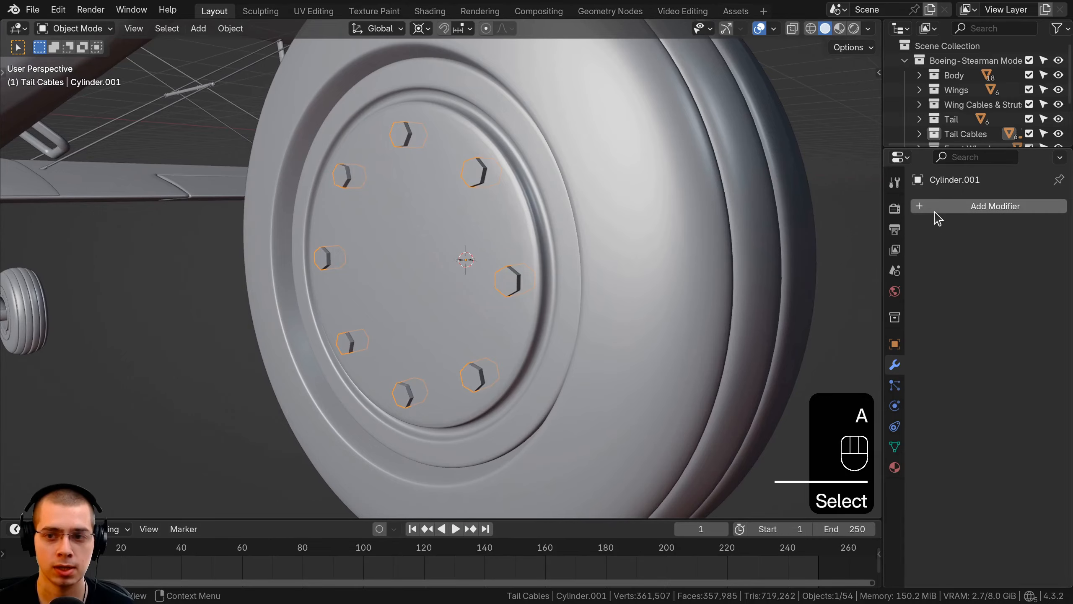
left_click(938, 211)
type("mi")
left_click(780, 237)
middle_click_drag(780, 236, 556, 222)
scroll(421, 232, "up", 5)
Rename the bolts object as "Tail Wheel Bolts"
key("a")
middle_click_drag(421, 172, 548, 191)
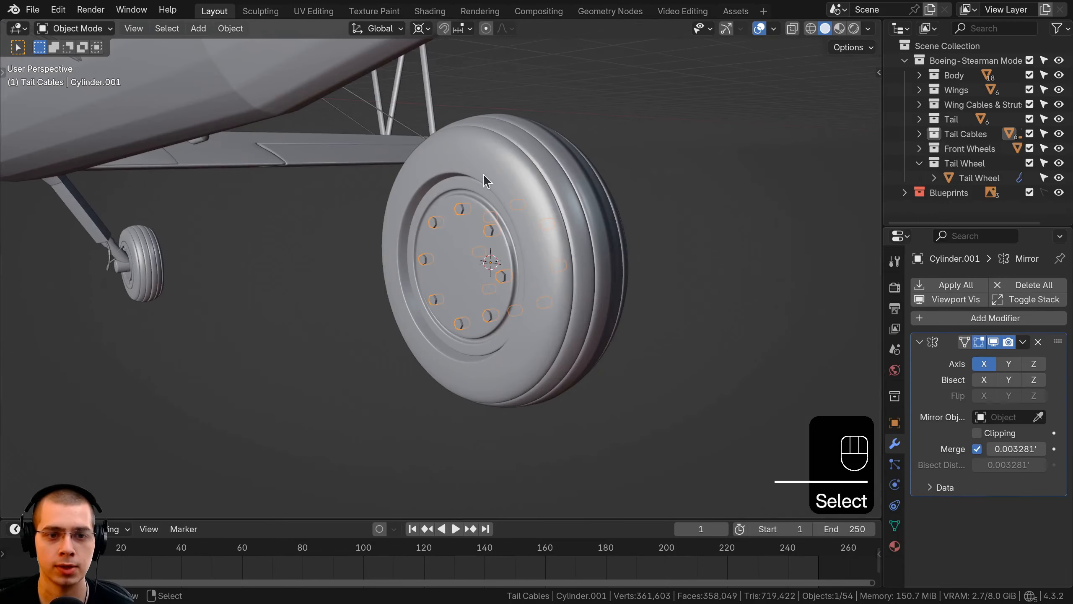
key("F2")
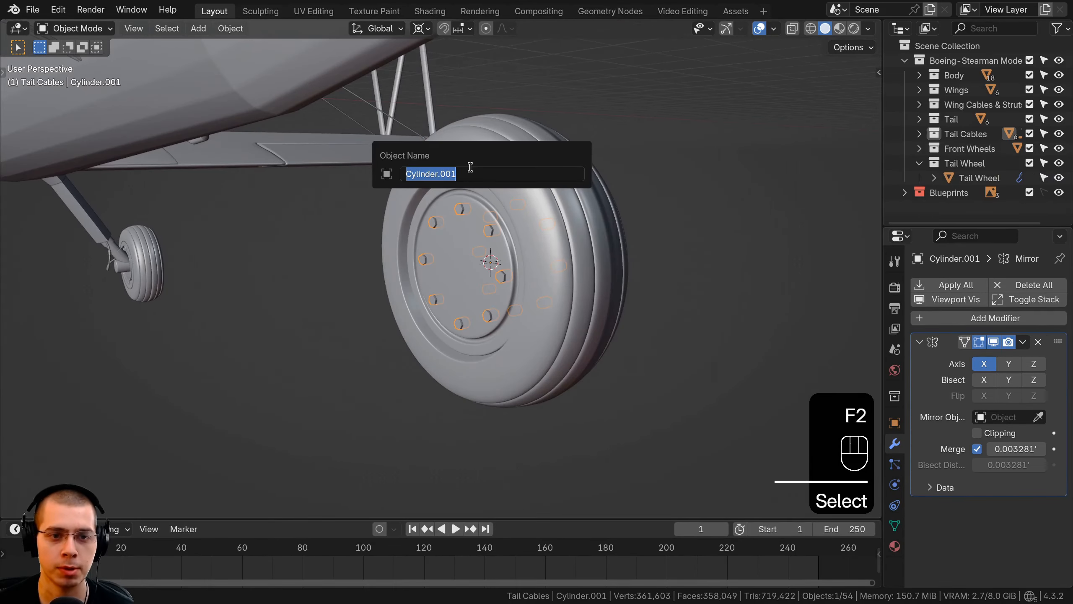
type("Tail Wheel Bolts")
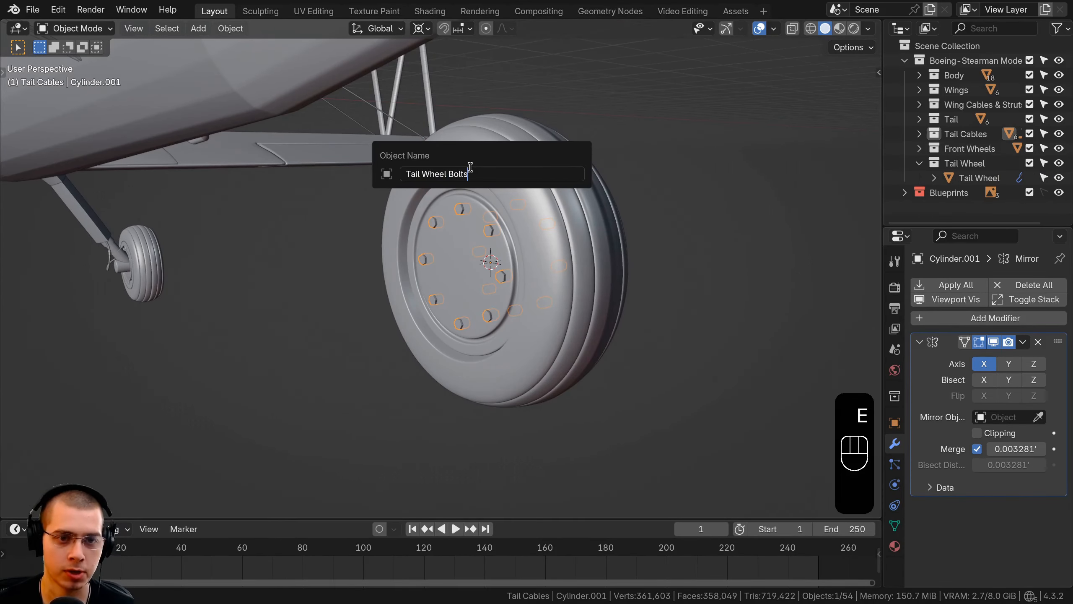
key("Return")
Move the bolts object into the Tail Wheel collection under Boeing-Stearman Model 75
middle_click_drag(541, 228, 690, 233)
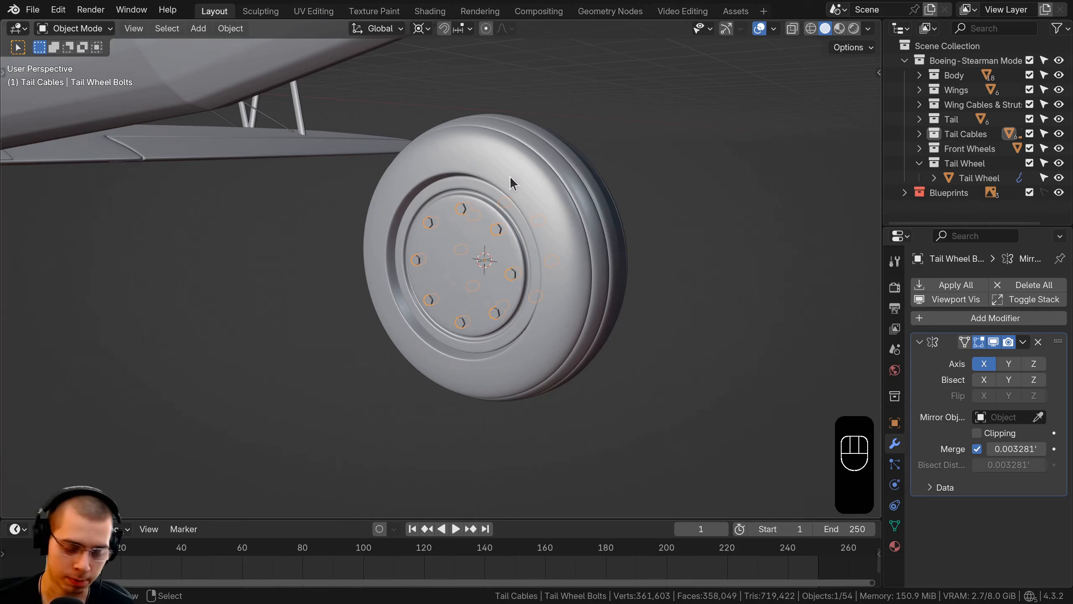
key("m")
mouse_move(448, 212)
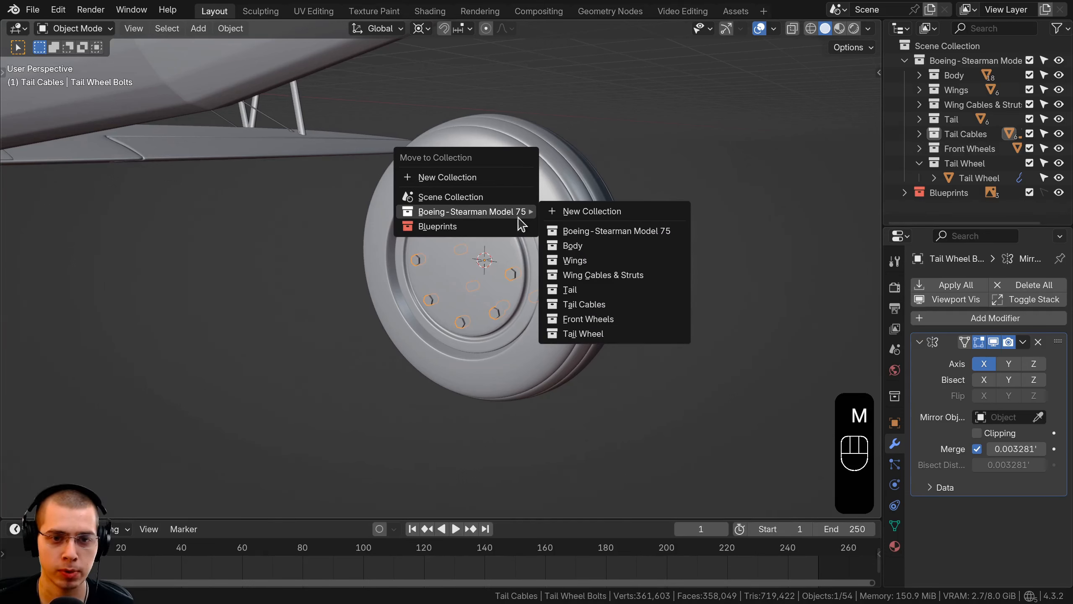
left_click(583, 334)
middle_click_drag(577, 329, 552, 265)
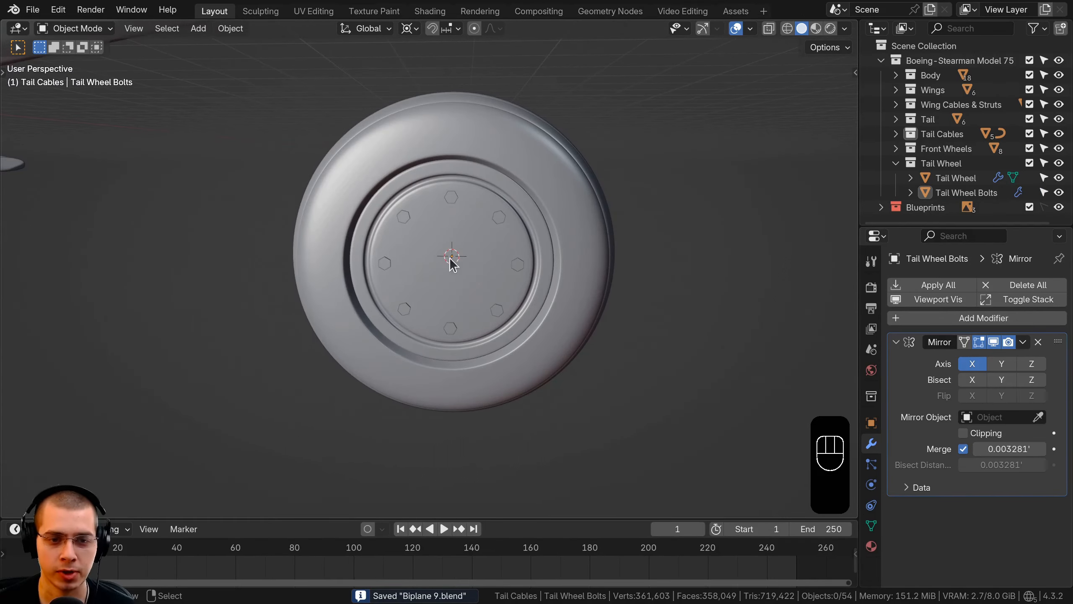
Add a mesh cylinder with 32 vertices at the centre of the tail wheel
middle_click_drag(460, 265, 442, 269)
scroll(401, 275, "down", 2)
middle_click_drag(372, 275, 339, 279)
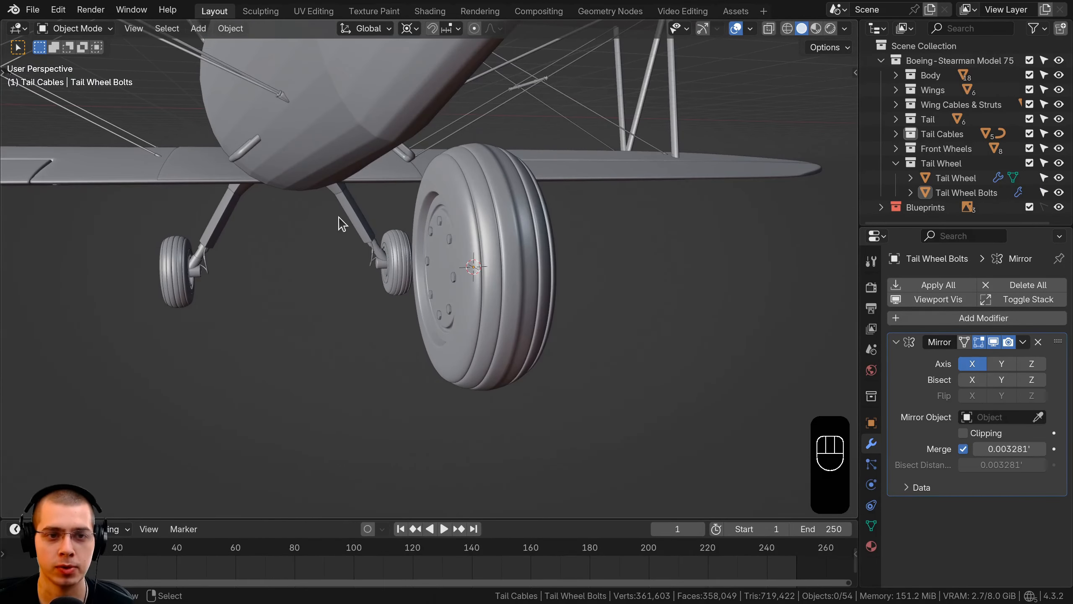
middle_click_drag(434, 71, 519, 181)
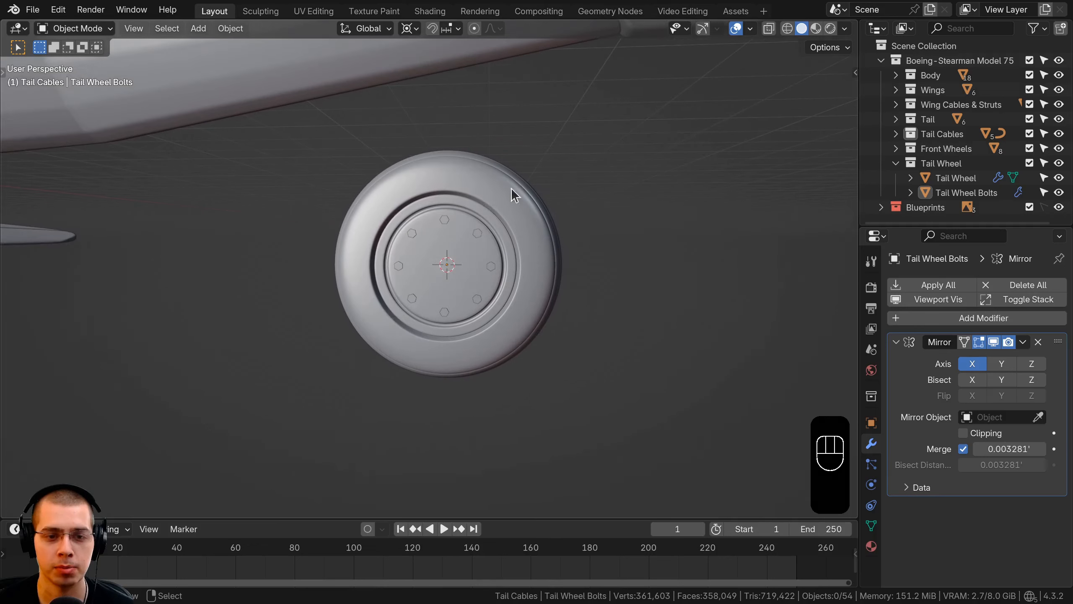
middle_click_drag(441, 281, 446, 183)
key("shift+a")
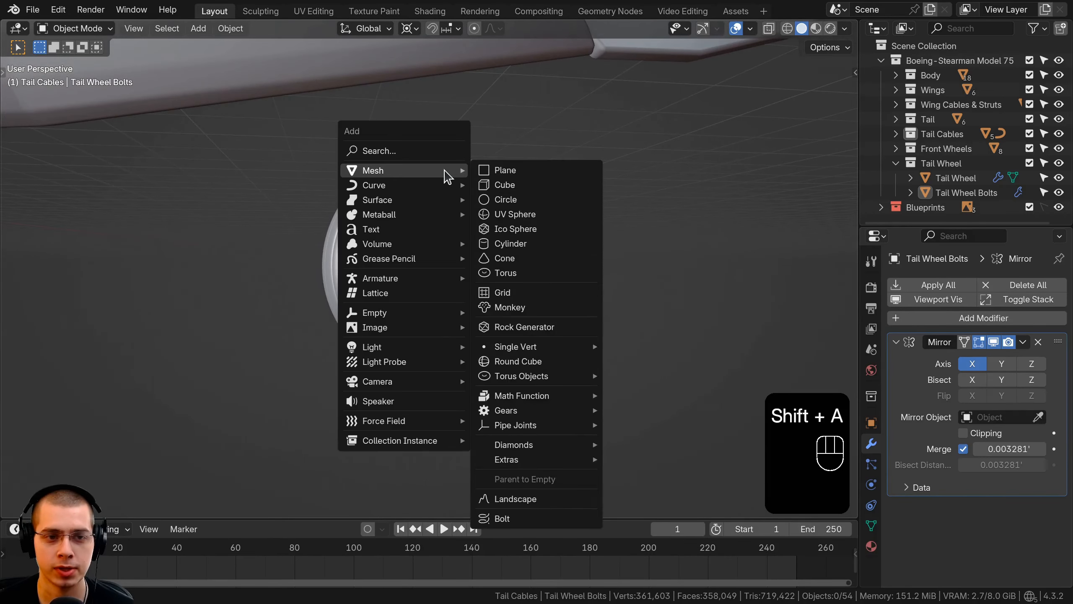
left_click(545, 244)
scroll(764, 255, "down", 3)
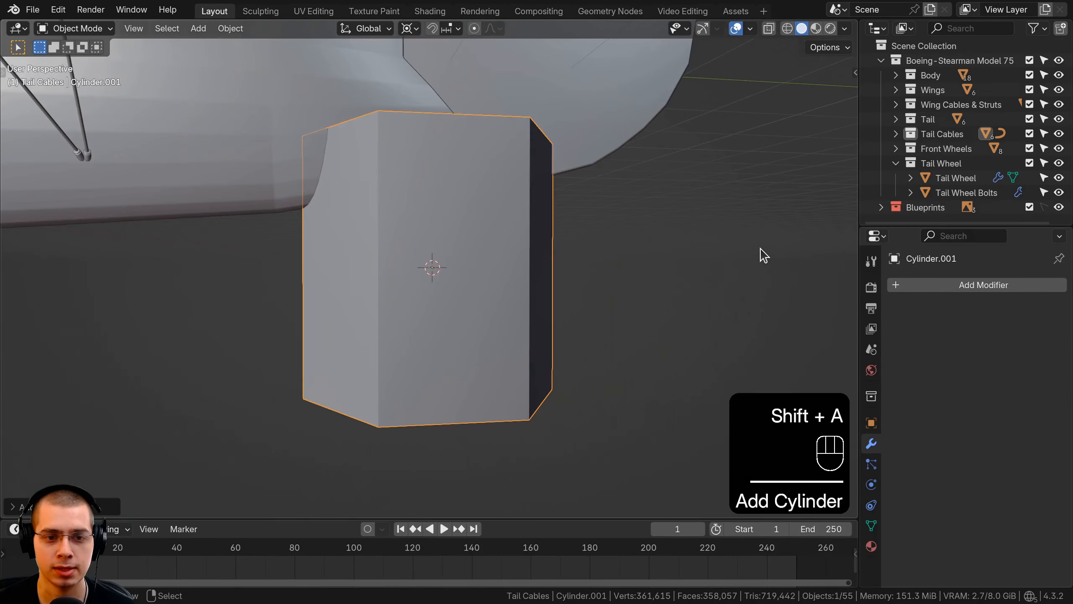
left_click(16, 506)
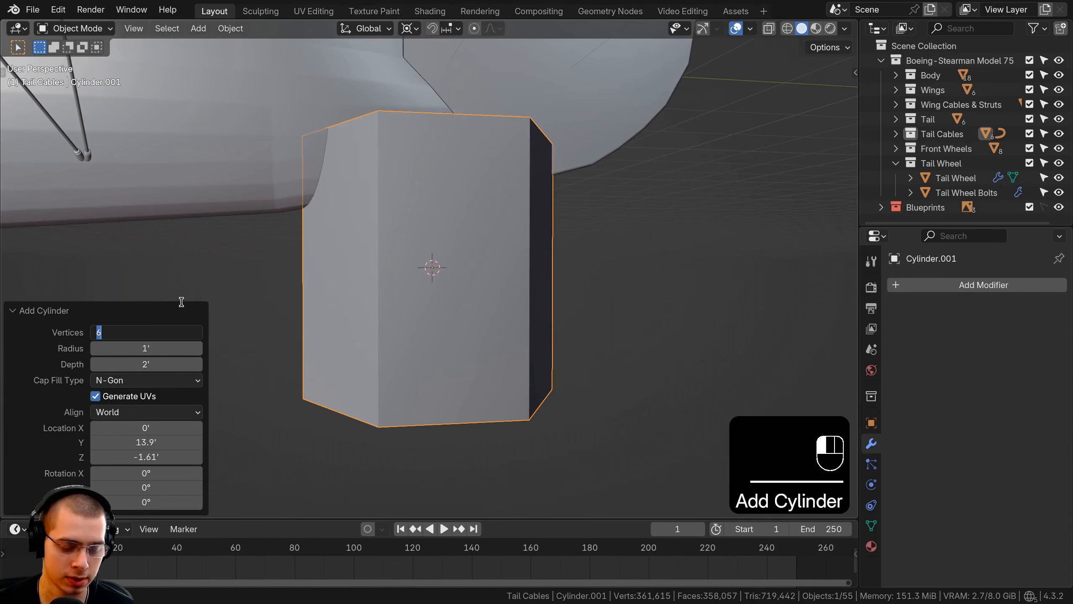
type("32")
key("Return")
left_click(24, 311)
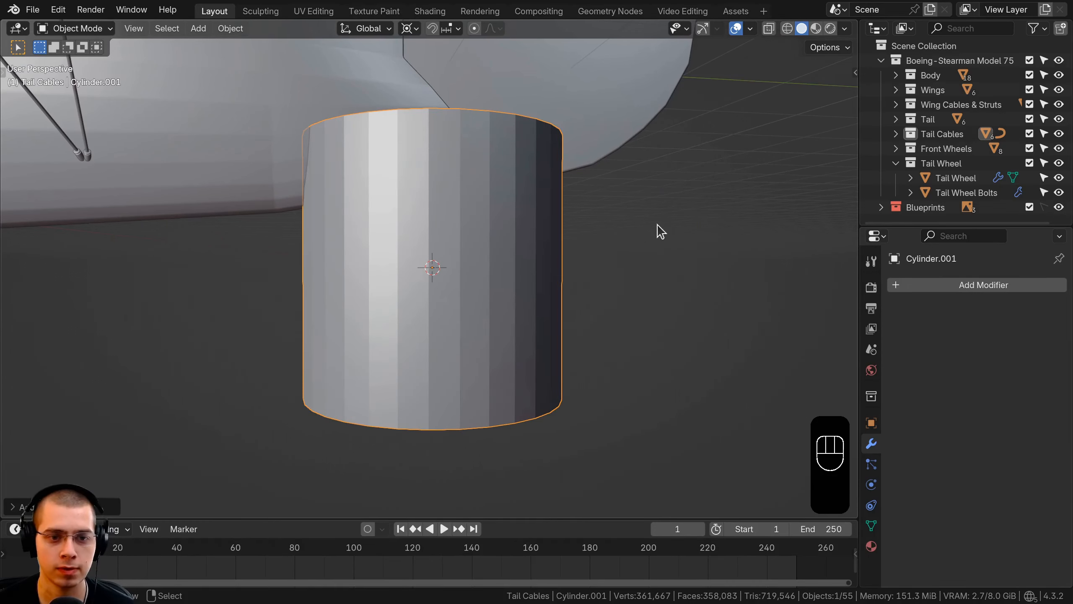
Scale the cylinder's mesh down to fit the wheel hub and rotate it 90° about the Y axis
scroll(711, 218, "up", 1)
key("Tab")
key("s")
scroll(497, 256, "down", 5)
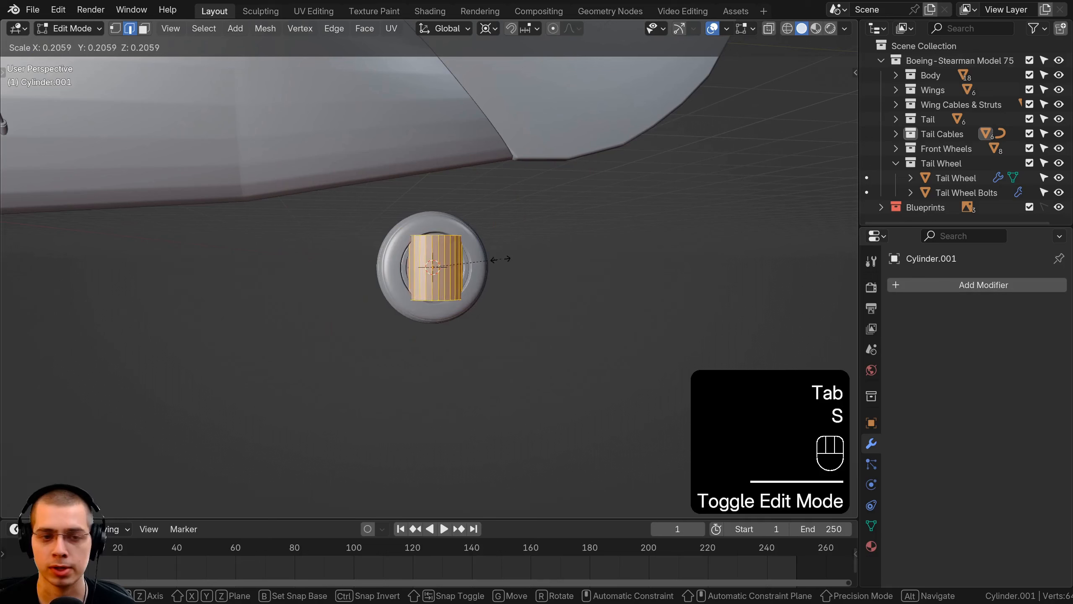
scroll(507, 237, "up", 5)
type("rxy90")
key("Return")
Slide the cylinder along the X axis out of the wheel and shrink it to fit inside the ring of bolts
middle_click_drag(506, 238, 666, 310)
key("g")
key("x")
left_click(677, 298)
key("s")
left_click(571, 280)
key("g")
key("x")
left_click(670, 307)
Delete the cylinder's inner end face that points toward the wheel
middle_click_drag(580, 275, 553, 252)
scroll(552, 252, "up", 4)
left_click(359, 230)
key("x")
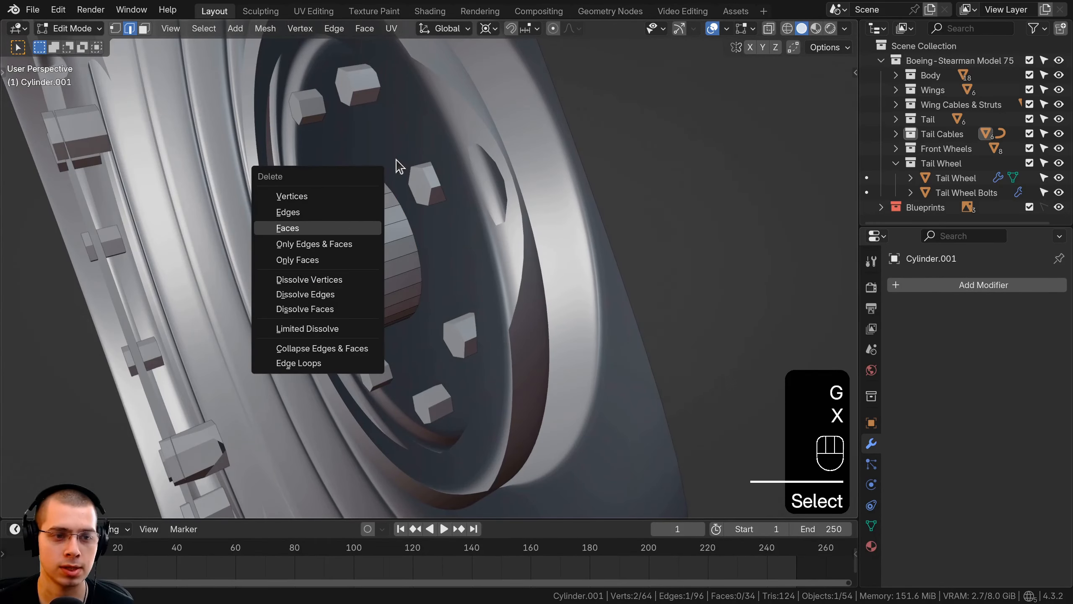
key("1")
key("2")
key("3")
left_click(336, 236)
key("x")
left_click(335, 239)
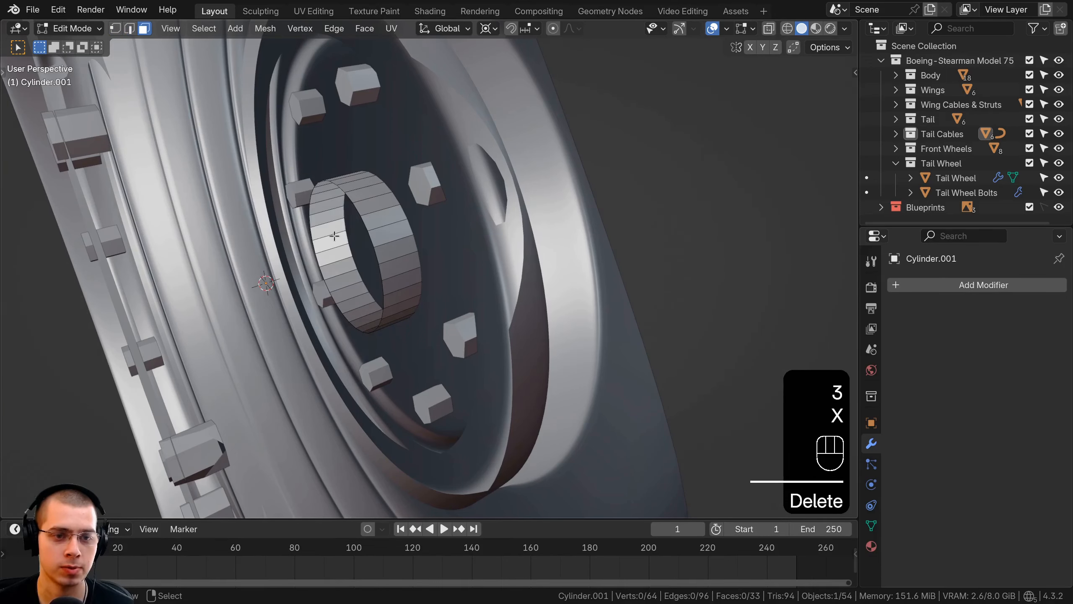
Scale the whole cylinder down further relative to the hub cap
scroll(390, 224, "down", 3)
middle_click_drag(389, 224, 230, 229)
key("a")
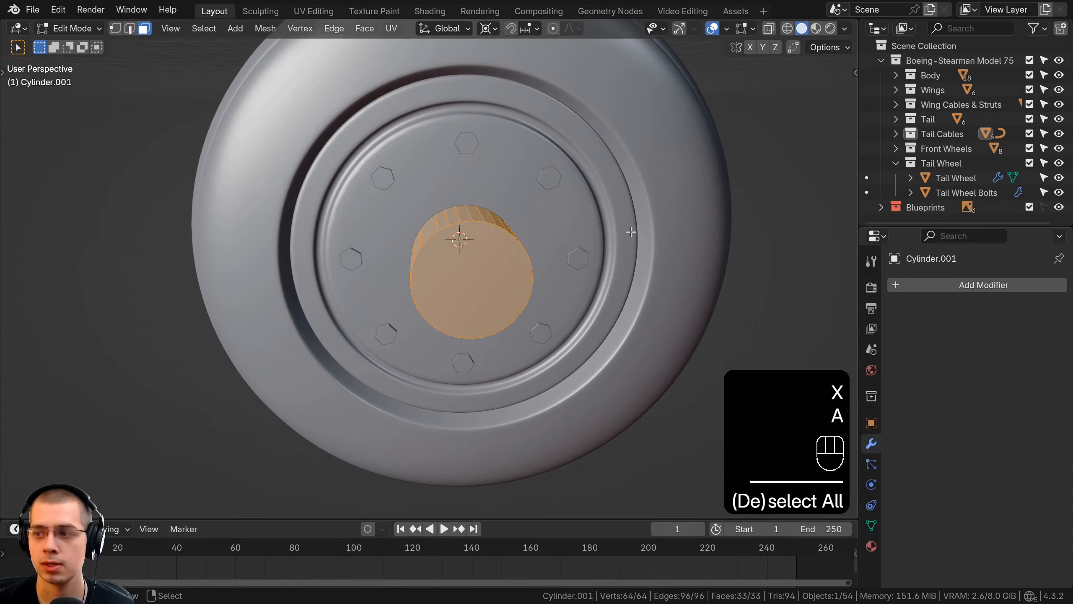
key("s")
left_click(609, 238)
Reposition the cylinder along X against the hub cap and extend its outer end face outward to lengthen it
middle_click_drag(608, 238, 626, 290)
key("g")
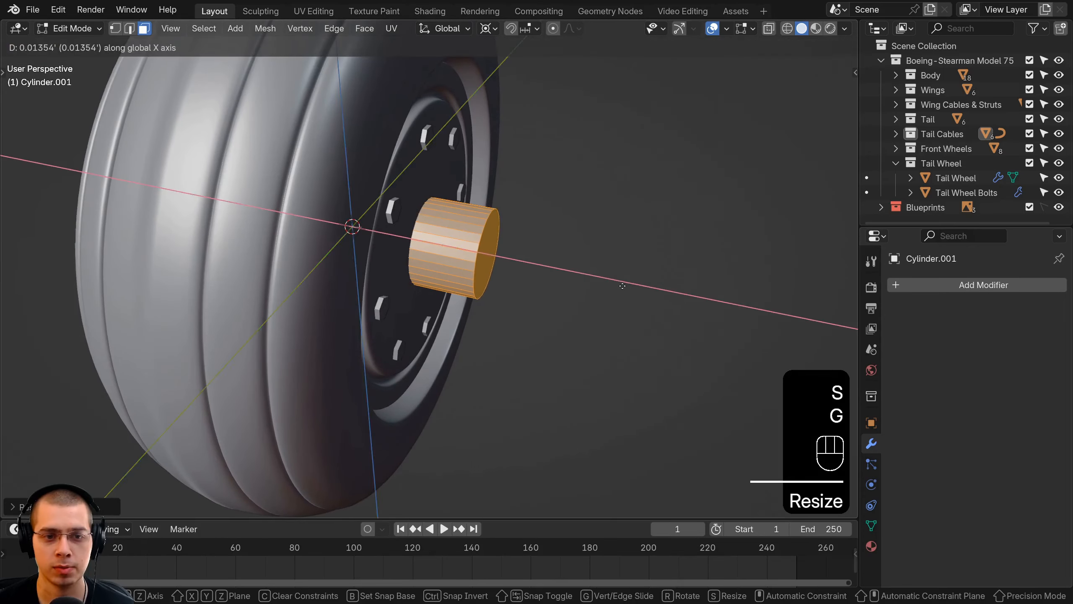
left_click(593, 281)
key("g")
left_click(526, 267)
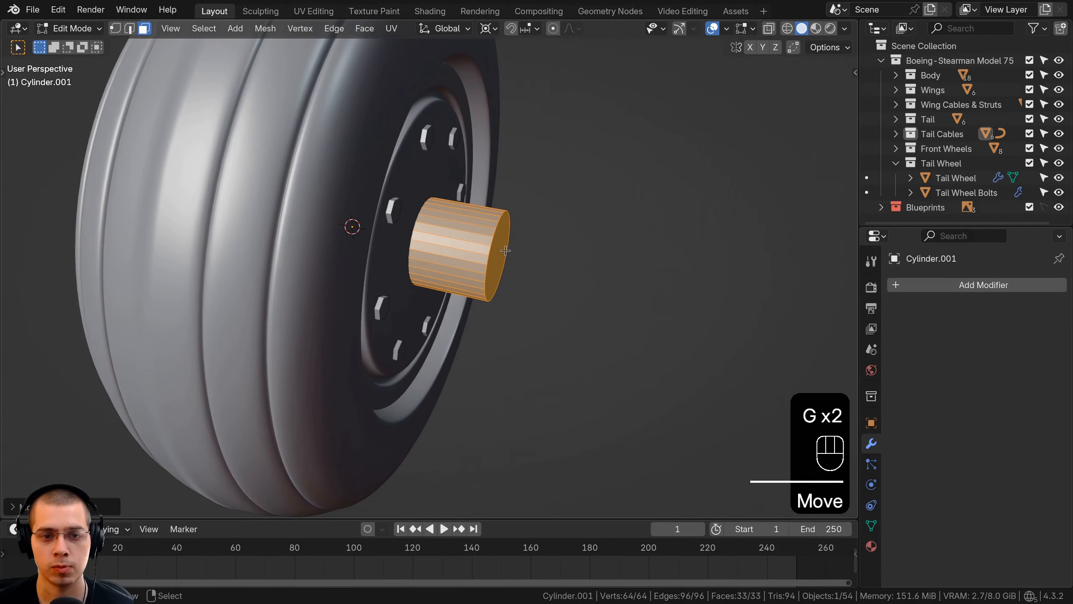
left_click(504, 254, "shift")
key("g")
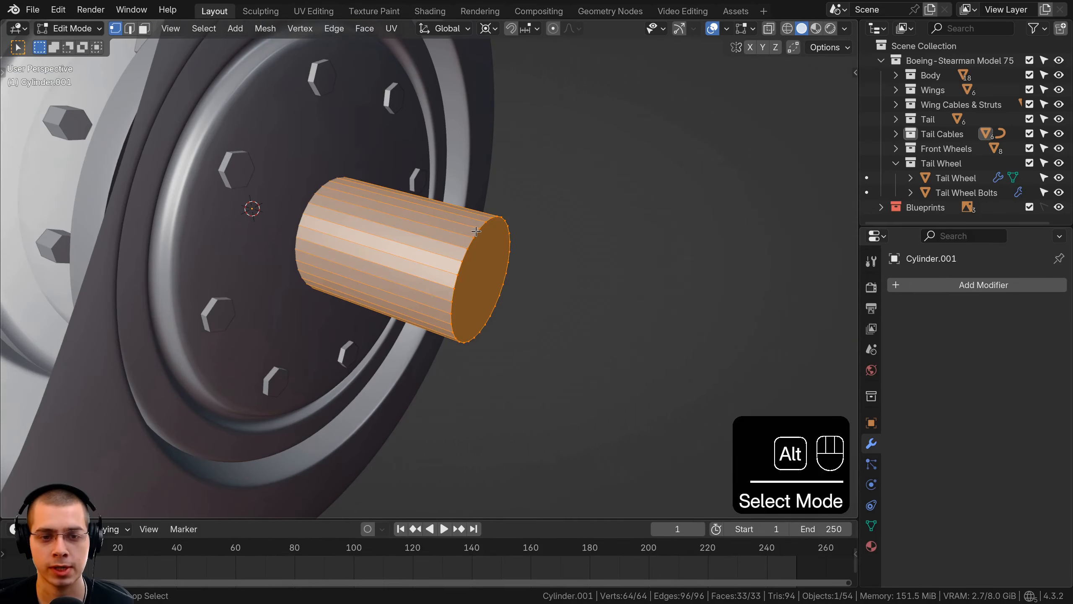
Bevel the edge loop around the cylinder's outer end with 4 segments
left_click(477, 231, "alt")
middle_click_drag(477, 231, 618, 233)
key("ctrl+b")
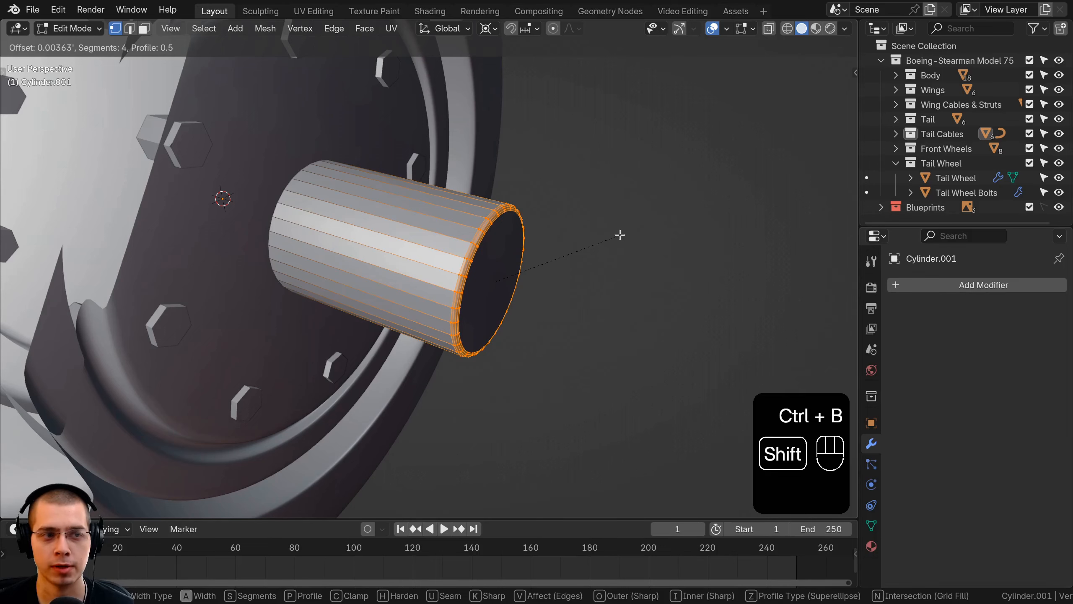
left_click(619, 234, "shift")
Apply Shade Smooth to the cylinder in Object Mode
key("Tab")
key("w")
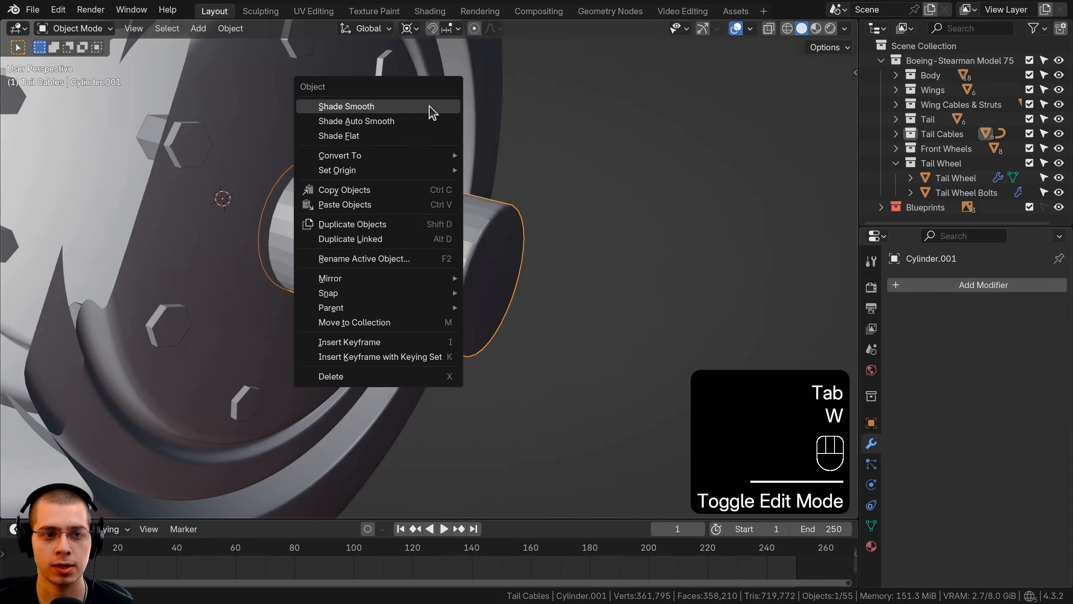
left_click(431, 111)
scroll(378, 207, "down", 3)
middle_click_drag(502, 182, 384, 206)
scroll(391, 254, "up", 2)
Duplicate the edge loop at the cylinder's outer end and raise the copy above the cylinder
key("Tab")
middle_click_drag(422, 249, 446, 232)
left_click(405, 233, "alt")
scroll(407, 236, "down", 2, "alt")
scroll(407, 236, "down", 1)
middle_click_drag(446, 237, 460, 323, "shift")
key("shift+d")
middle_click_drag(459, 296, 545, 255)
left_click(461, 163)
key("r")
key("r")
left_click(543, 243)
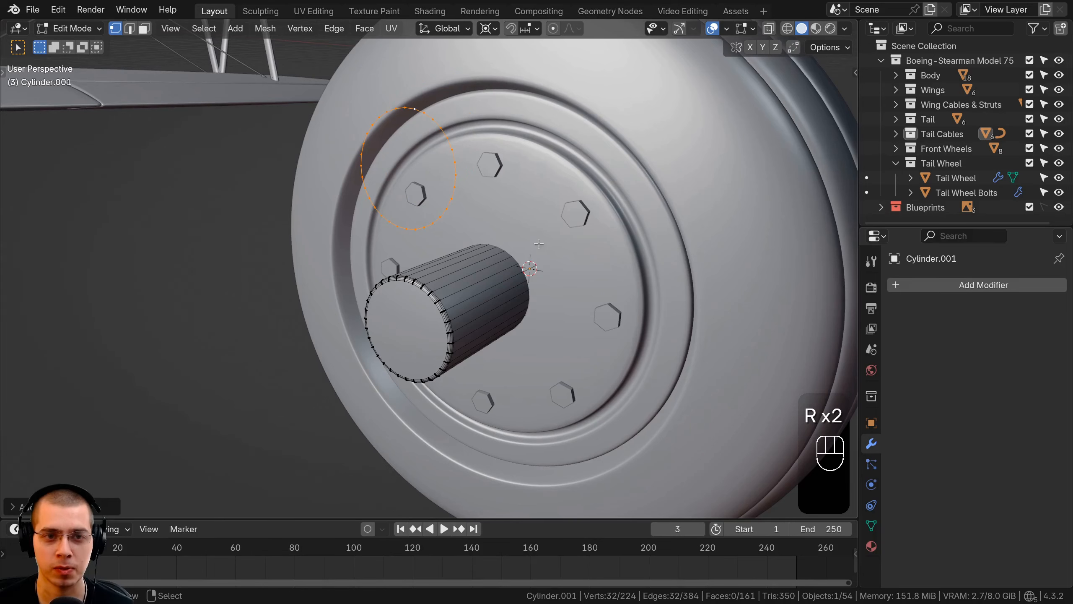
Set the pivot point to Median Point and rotate the duplicated ring about the Y axis until it lies horizontal
left_click(492, 28)
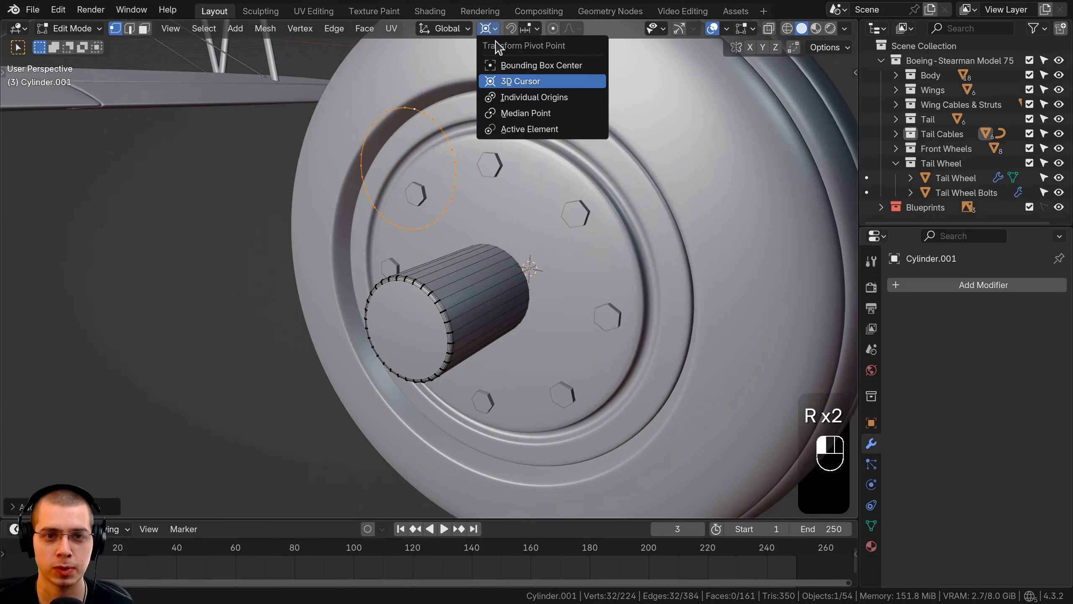
left_click(527, 113)
key("r")
key("x")
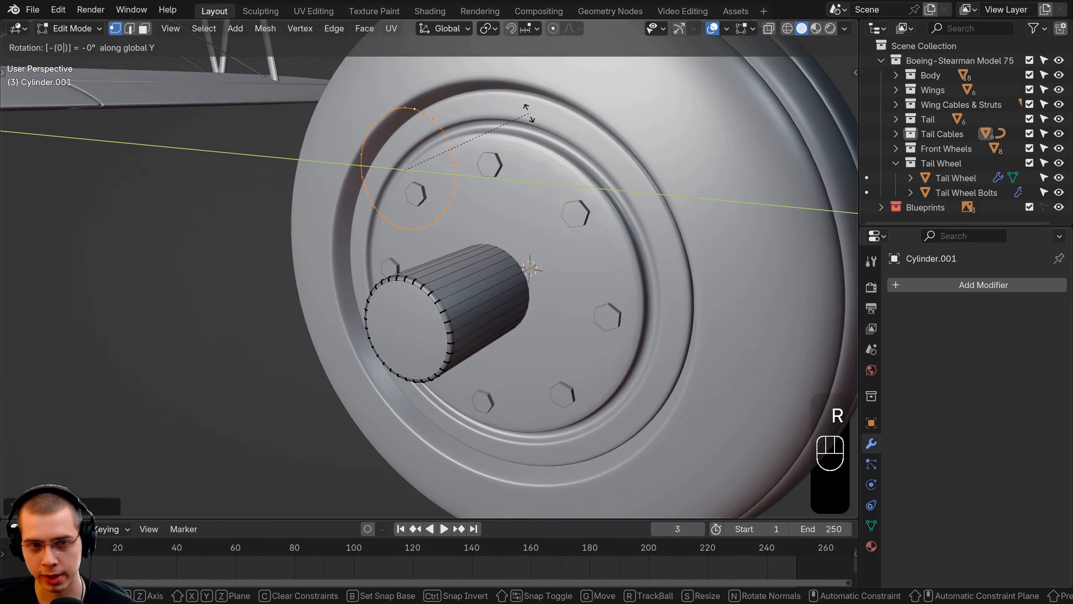
type("0")
key("Return")
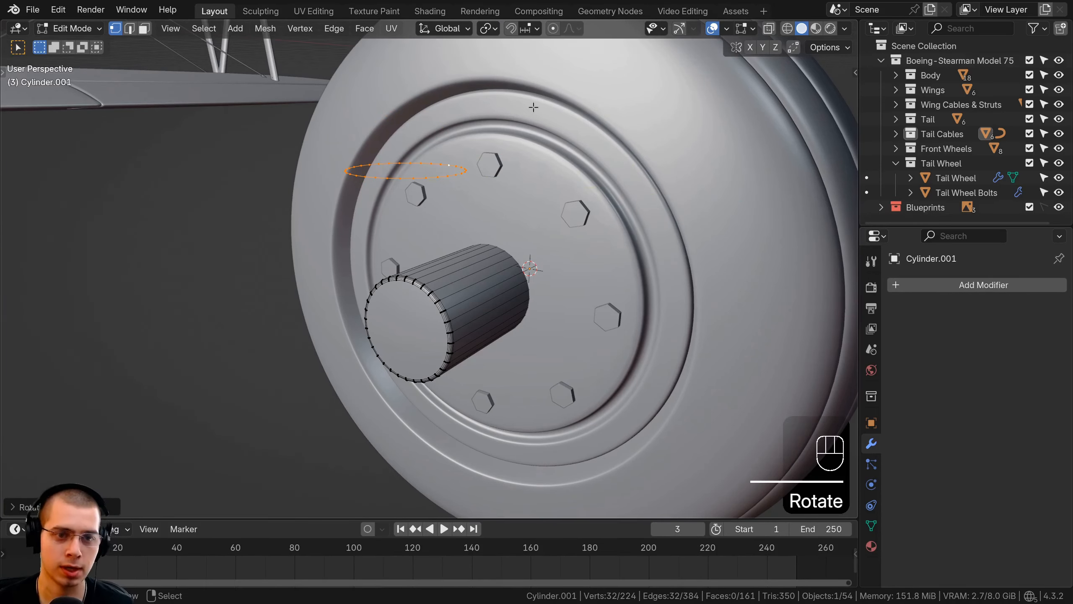
Shrink the horizontal ring in the right side view and lower it along the Z axis to the cylinder's centre
key("KP_3")
key("s")
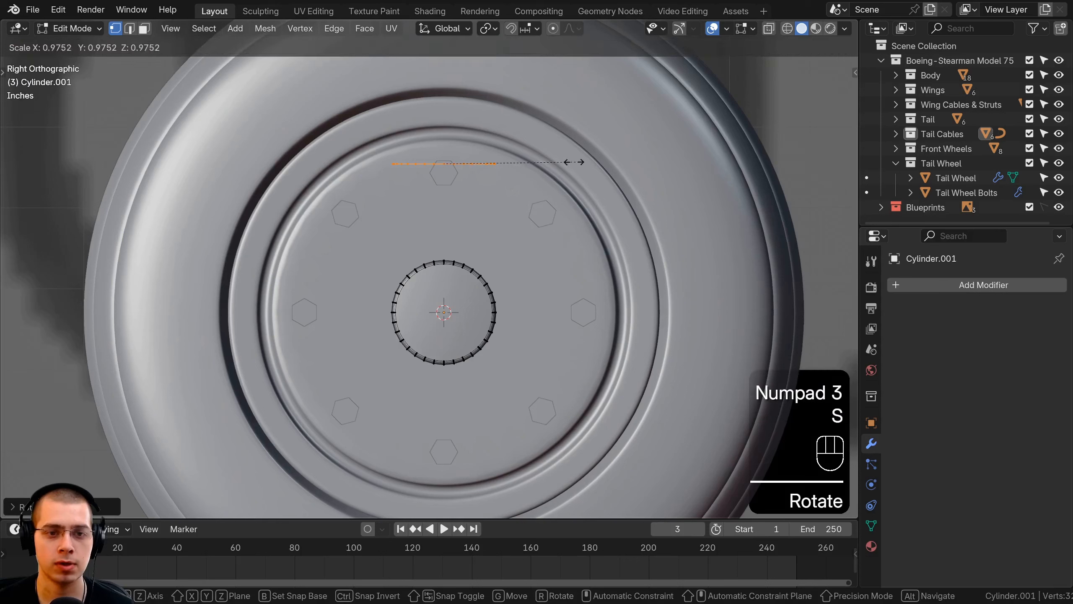
key("g")
key("z")
left_click(502, 320)
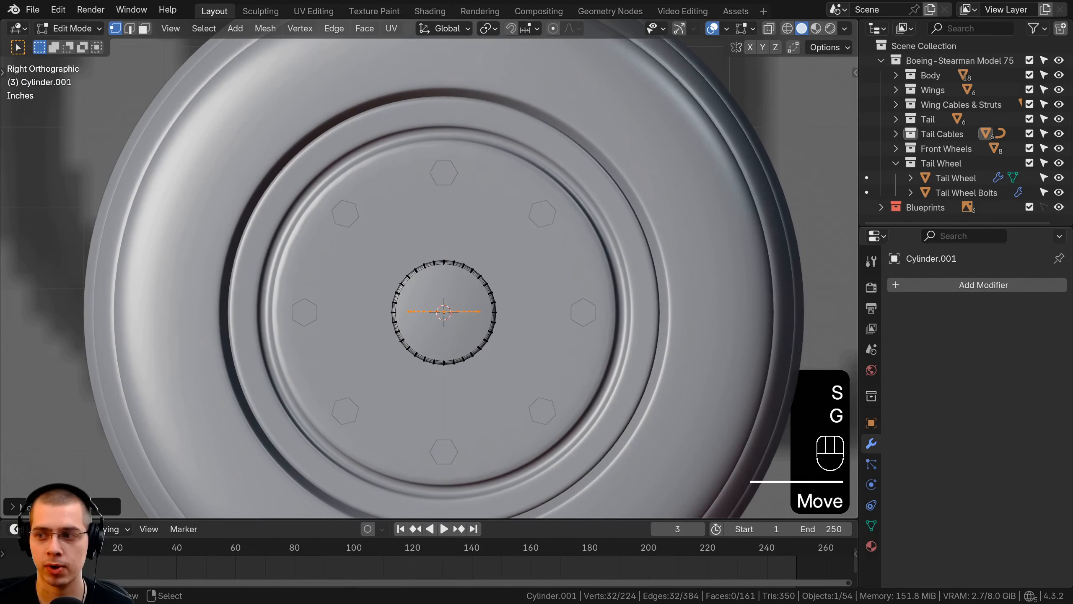
Fine-tune the horizontal ring's scale and position inside the axle cylinder in the right side view
scroll(418, 317, "up", 3)
key("s")
left_click(522, 322)
key("g")
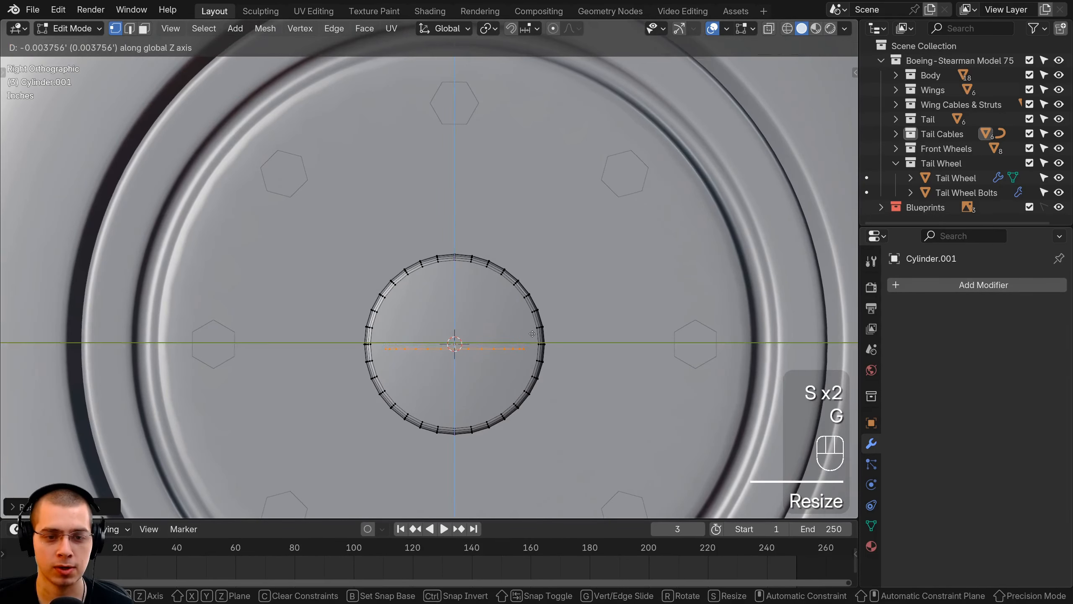
left_click(528, 328)
key("g")
left_click(551, 317)
middle_click_drag(550, 317, 450, 359)
key("g")
left_click(459, 328)
Extrude the horizontal ring straight up along the Z axis into a tall vertical tube and reposition its end
key("e")
key("z")
left_click(454, 97)
scroll(454, 258, "down", 2)
middle_click_drag(455, 258, 459, 347, "shift")
key("g")
left_click(432, 168)
Select the whole vertical tube as linked geometry, rescale it and move it along the X axis near the axle cylinder's outer end
key("l")
middle_click_drag(526, 188, 494, 175)
key("s")
left_click(518, 206)
key("g")
left_click(522, 214)
key("g")
key("x")
left_click(441, 269)
Shade the axle cylinder and vertical tube object smooth in Object Mode, and return to Edit Mode
key("Tab")
key("w")
left_click(469, 161)
key("Tab")
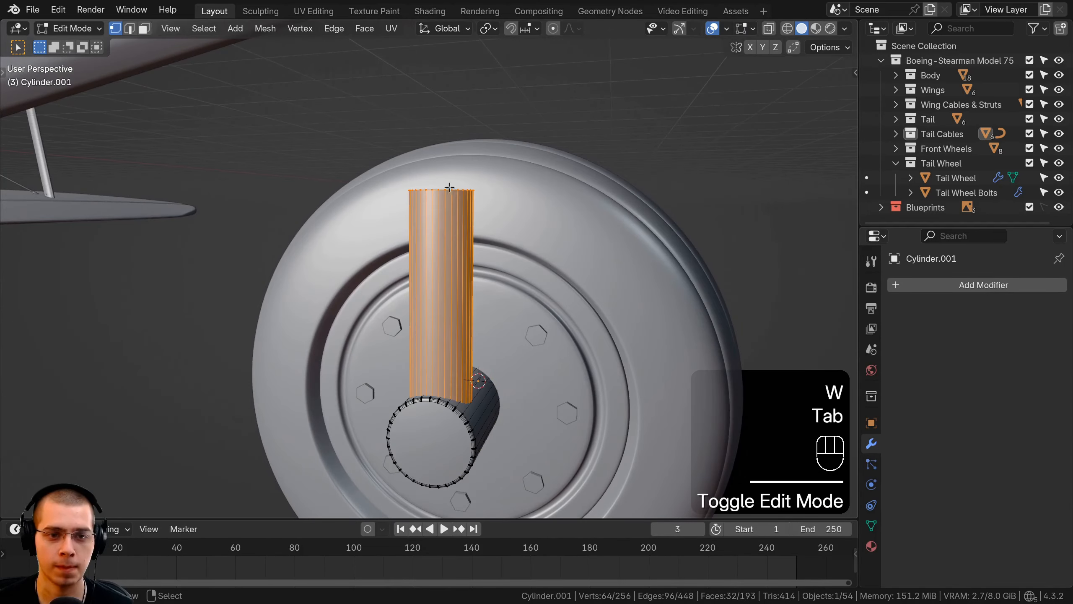
Select the vertical tube's top edge loop and move it along the Z axis to just below the tire's top
middle_click_drag(450, 232, 442, 260)
scroll(442, 254, "up", 1)
right_click(438, 197, "alt")
scroll(444, 207, "down", 1)
middle_click_drag(503, 281, 409, 256)
key("g")
key("z")
left_click(451, 268)
From the back view, extrude the tube's top ring upward and tilt it slightly towards the wheel to start a bend
middle_click_drag(543, 141, 515, 242, "shift")
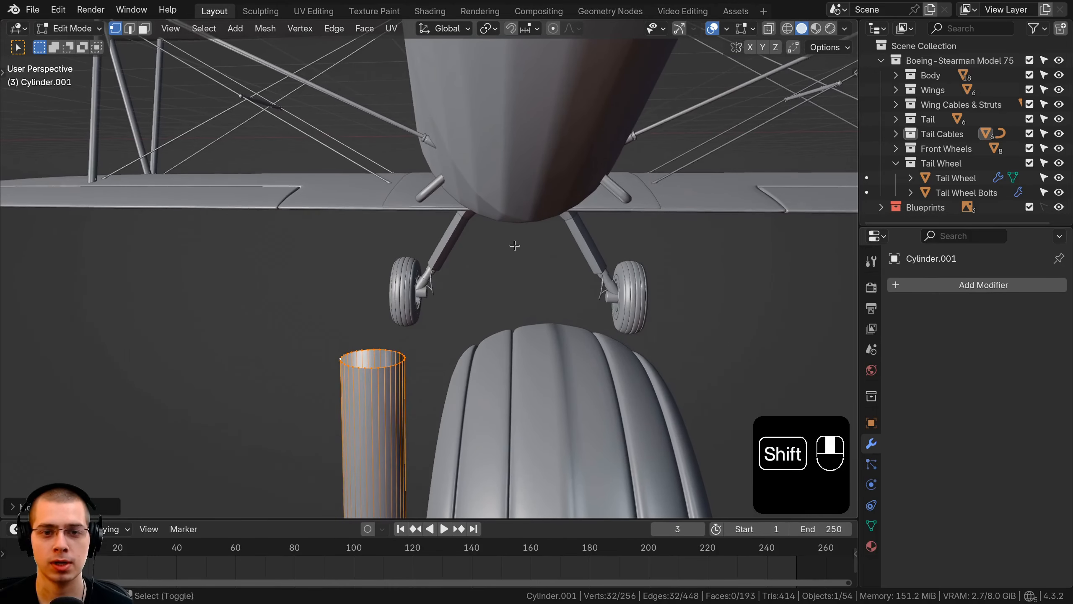
middle_click_drag(557, 79, 549, 122, "shift")
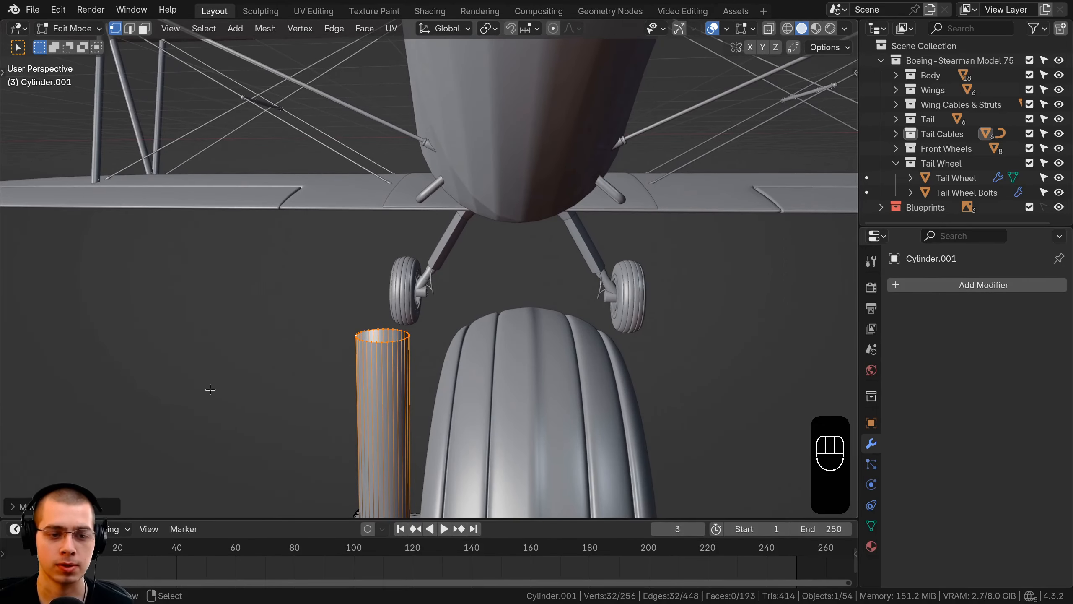
key("KP_6")
key("KP_1")
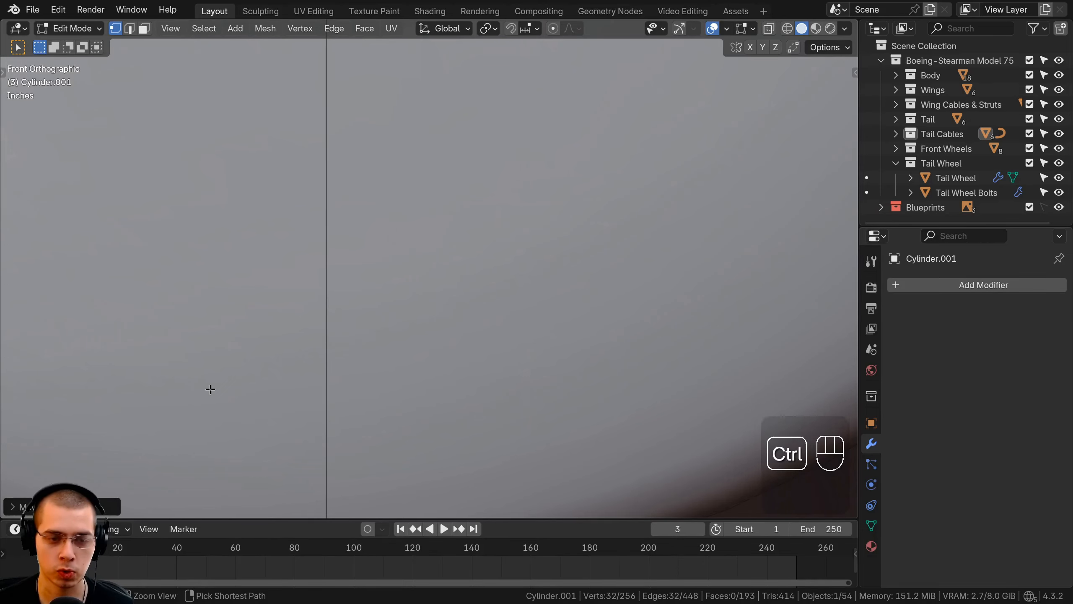
key("ctrl+KP_1")
scroll(296, 362, "down", 3)
middle_click_drag(573, 423, 513, 309, "shift")
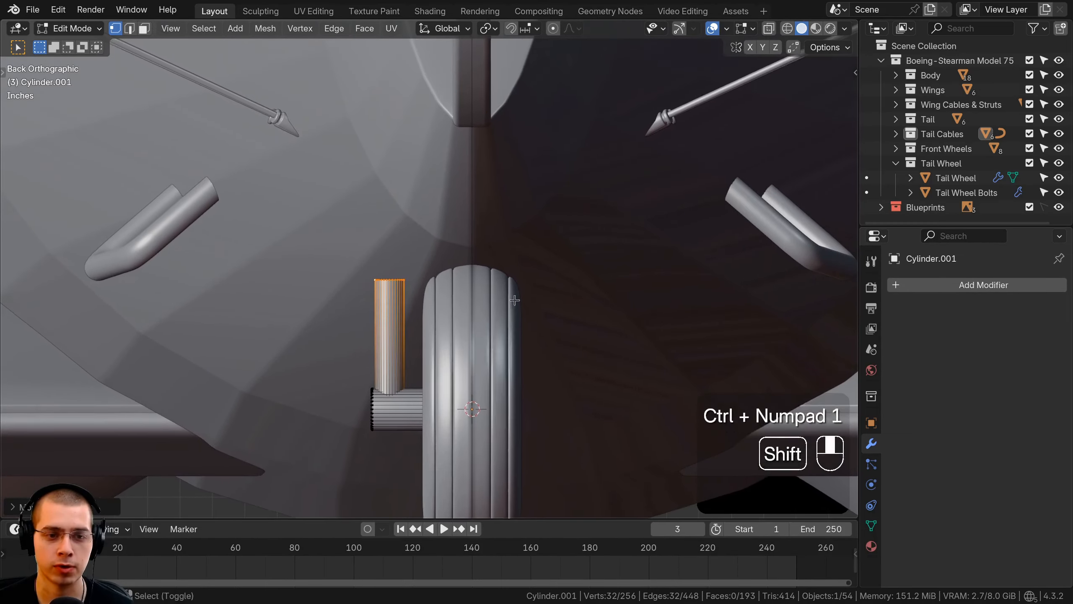
scroll(441, 306, "up", 5)
middle_click_drag(441, 305, 459, 316, "shift")
key("e")
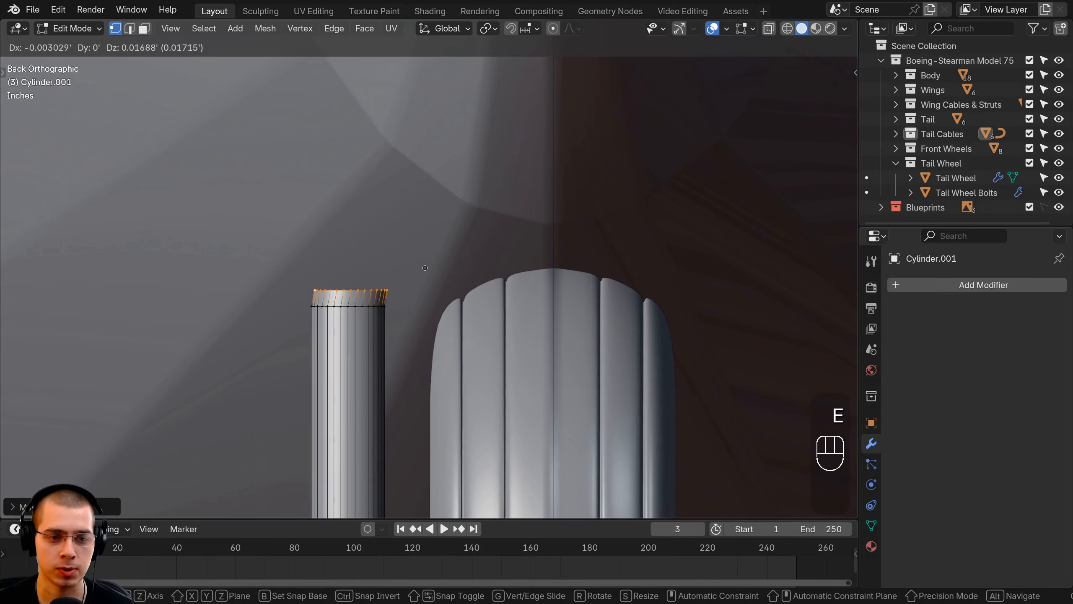
left_click(426, 257)
key("r")
left_click(423, 264)
key("g")
left_click(423, 264)
Extrude two more bend segments, rotating and moving each end ring so the tube curves towards the wheel
key("e")
left_click(427, 243)
key("r")
left_click(422, 259)
key("g")
key("e")
left_click(461, 238)
key("r")
left_click(458, 255)
key("g")
left_click(452, 243)
Continue the curve over the tire with further extruded segments, rotating the end ring until it stands nearly vertical
key("e")
left_click(463, 234)
key("r")
left_click(458, 251)
key("g")
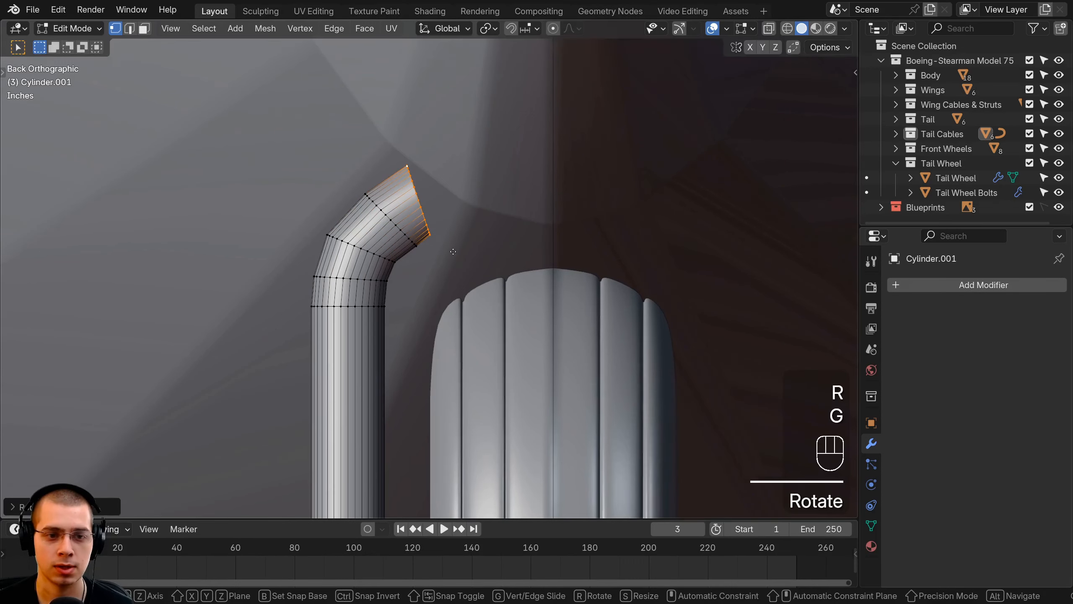
left_click(491, 239)
key("r")
left_click(482, 253)
key("g")
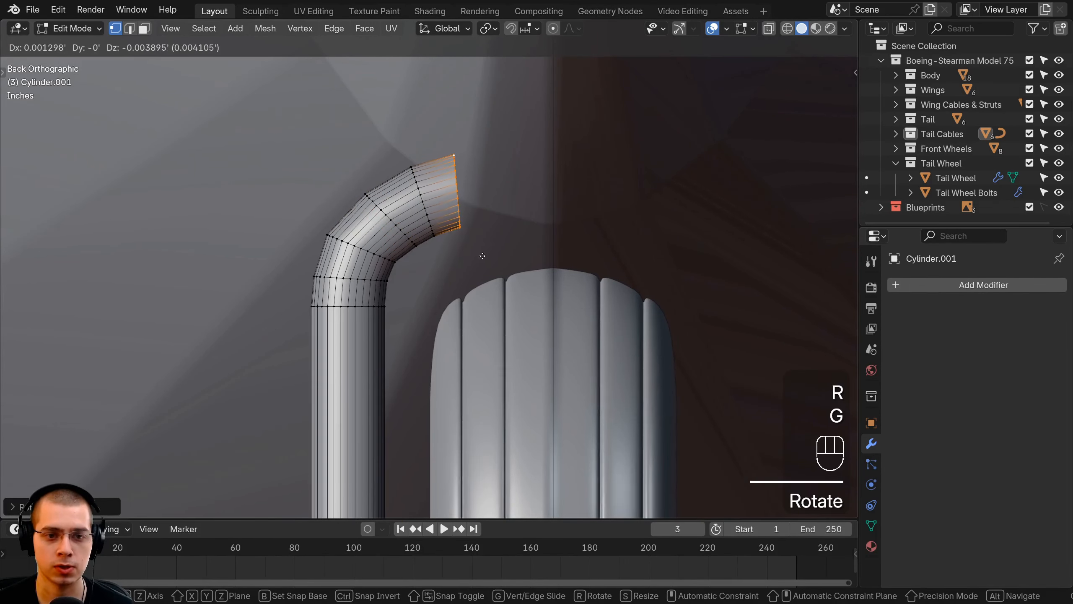
left_click(521, 251)
middle_click_drag(522, 252, 521, 376, "shift")
key("r")
left_click(539, 267)
key("g")
left_click(539, 284)
Extrude the tube's end past the first curve and rotate each new ring to turn the bend back upward
key("e")
left_click(551, 316)
key("r")
left_click(559, 301)
key("g")
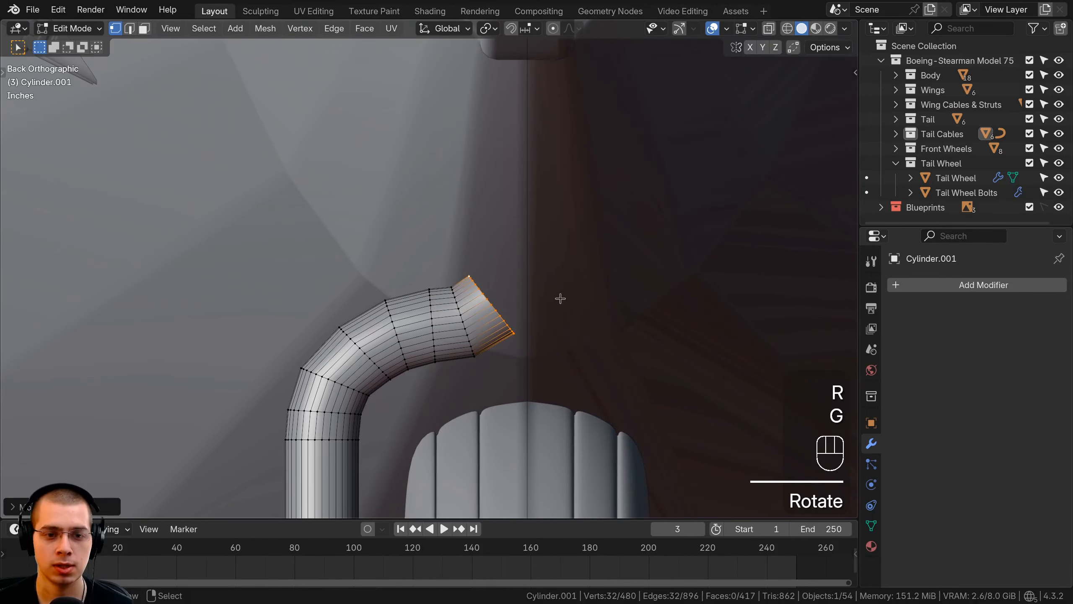
left_click(590, 266)
key("r")
left_click(587, 240)
key("g")
left_click(586, 237)
middle_click_drag(586, 255, 574, 346, "shift")
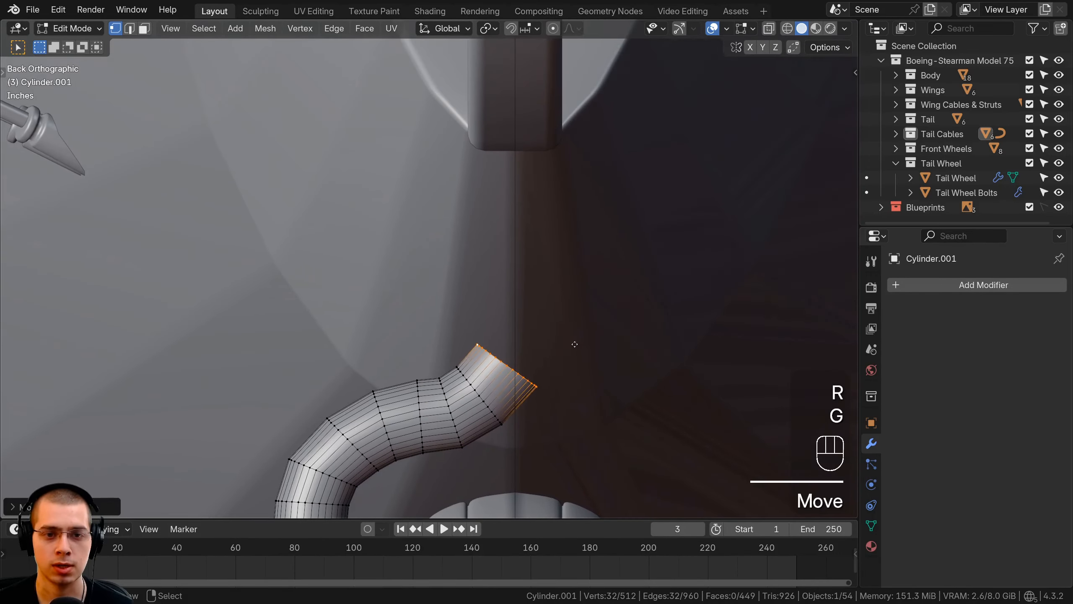
Extrude two more segments and rotate the end ring level at the fuselage centreline, completing the S-shaped bend
key("e")
left_click(592, 302)
key("r")
left_click(580, 270)
key("g")
left_click(579, 270)
key("e")
left_click(608, 313)
key("r")
left_click(613, 288)
key("g")
left_click(616, 277)
key("r")
left_click(619, 279)
middle_click_drag(620, 279, 599, 300, "shift")
Extrude the tube's top end straight up to the fuselage and move its end ring so it sits inside the body
key("e")
left_click(599, 201)
middle_click_drag(470, 279, 534, 259)
scroll(534, 259, "down", 4)
key("g")
middle_click_drag(431, 262, 428, 248)
left_click(428, 245)
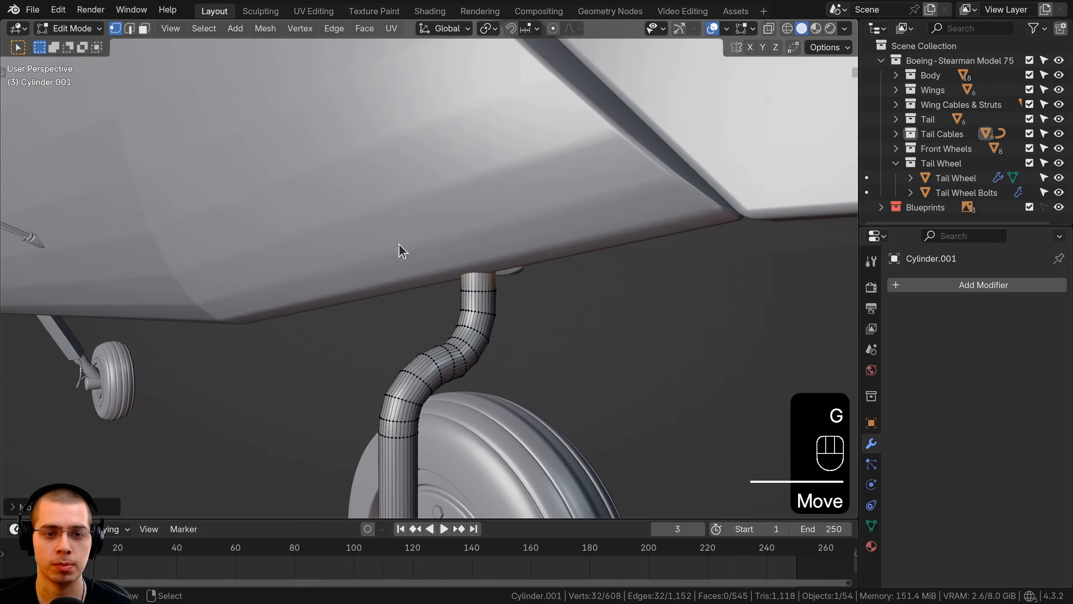
key("z")
key("z")
middle_click_drag(619, 238, 504, 258)
key("g")
left_click(576, 253)
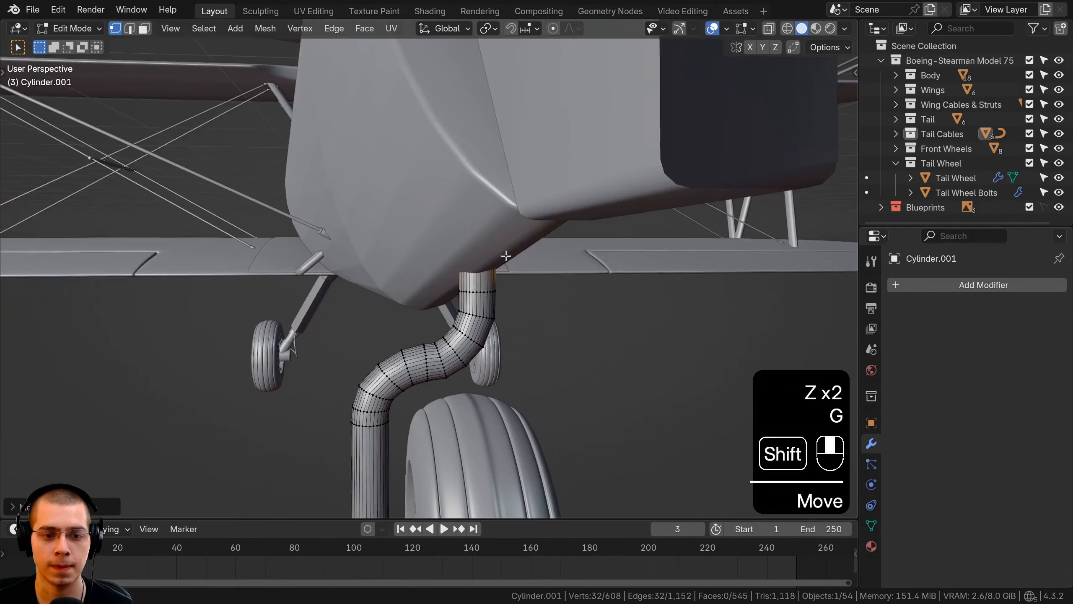
Box-select the bent upper part of the tube in wireframe shading from the back view and lower it slightly along the Z axis
key("ctrl+KP_6")
key("ctrl+KP_1")
middle_click_drag(588, 269, 640, 250, "shift")
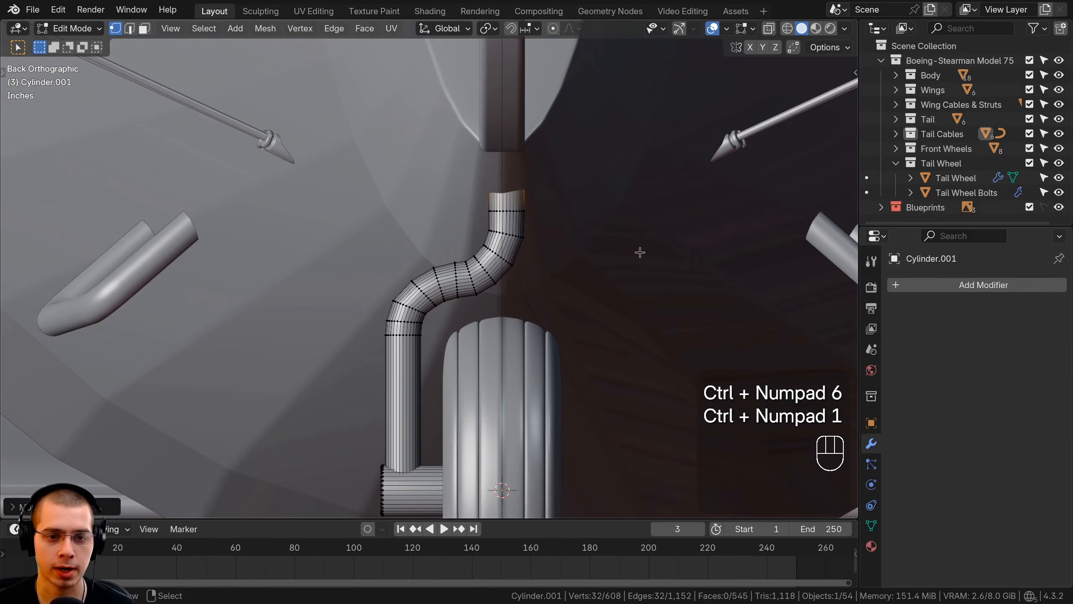
key("z")
key("b")
mouse_move(333, 114)
left_mouse_down()
mouse_move(477, 223)
mouse_move(639, 384)
left_mouse_up()
key("z")
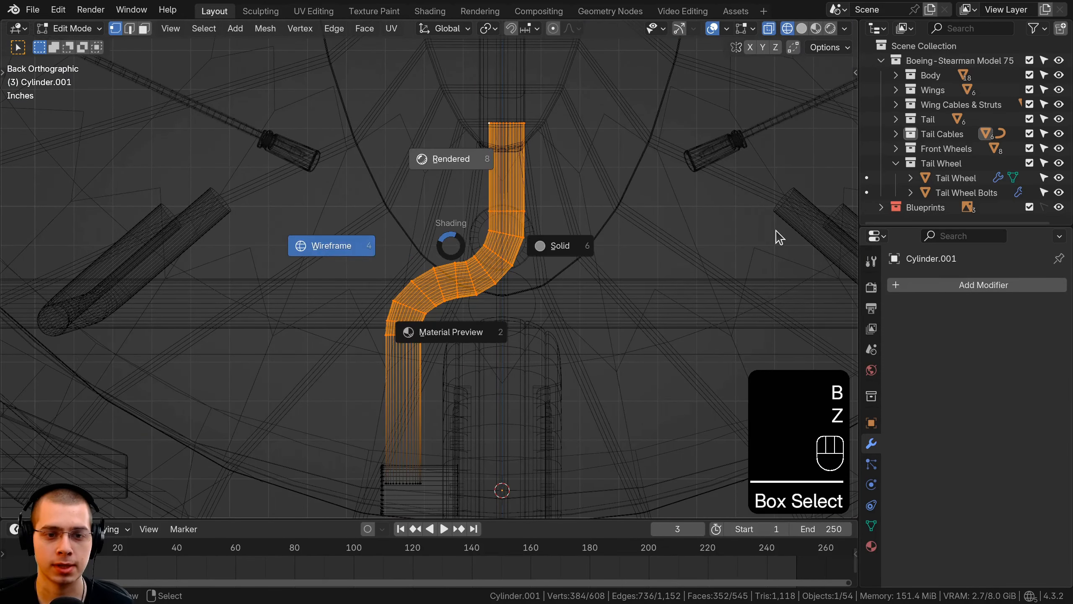
key("z")
key("g")
key("z")
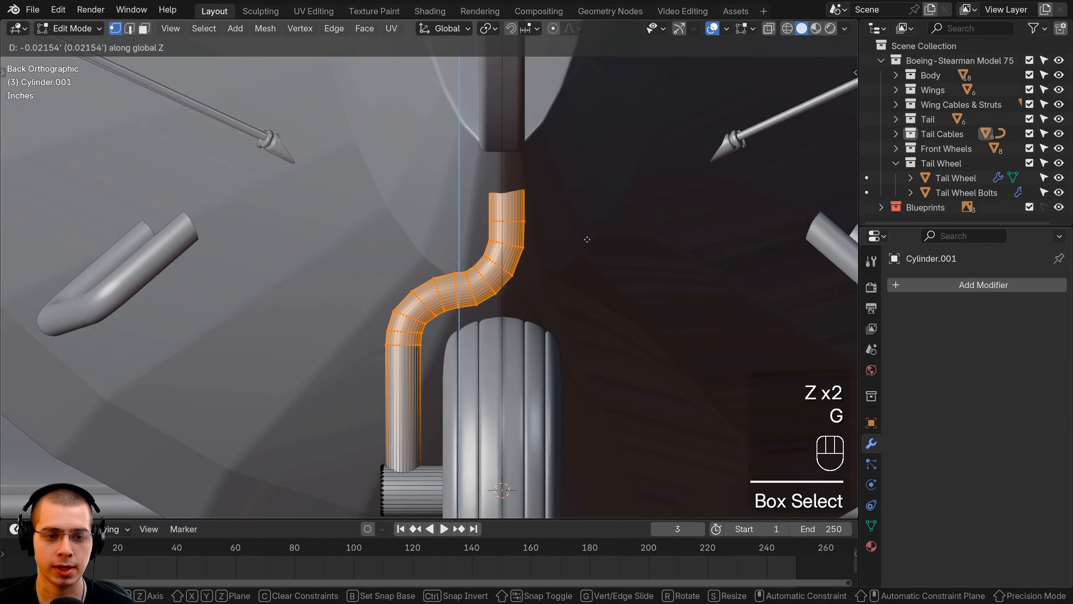
left_click(585, 241)
Rotate and reposition two neighbouring edge loops in the middle of the S-bend to even out its curve
scroll(585, 245, "up", 5)
left_click(509, 292, "alt")
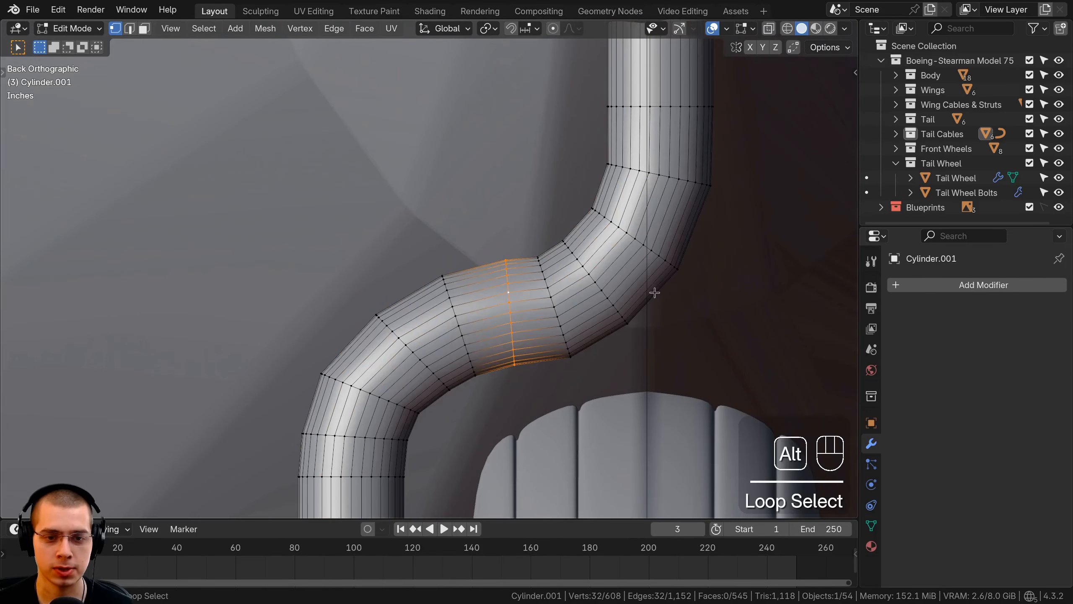
key("r")
key("g")
key("r")
key("g")
left_click(550, 295)
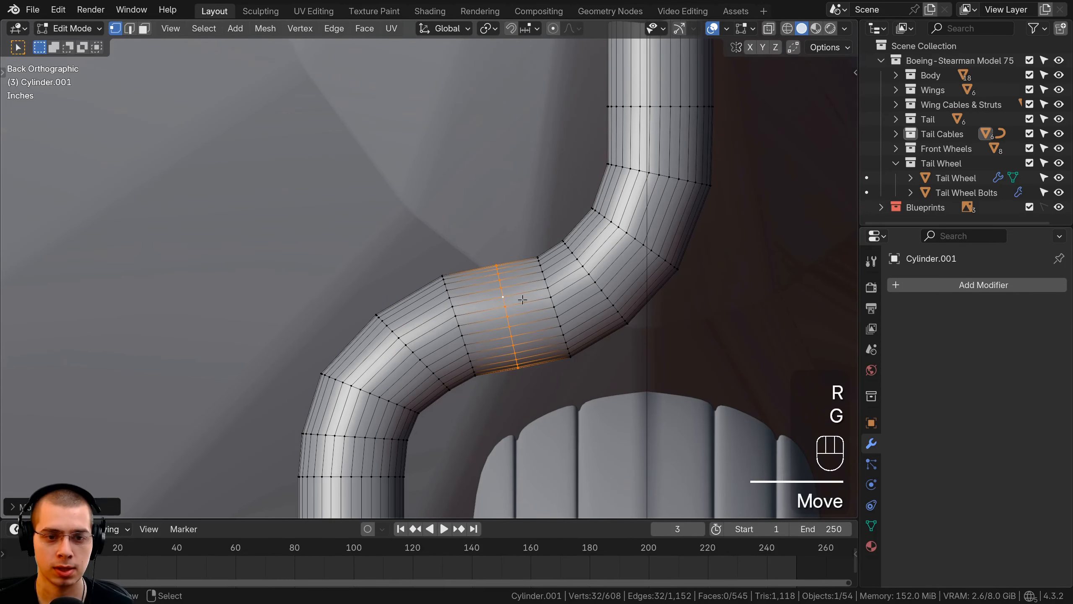
left_click(435, 316, "alt")
key("r")
key("g")
left_click(523, 319)
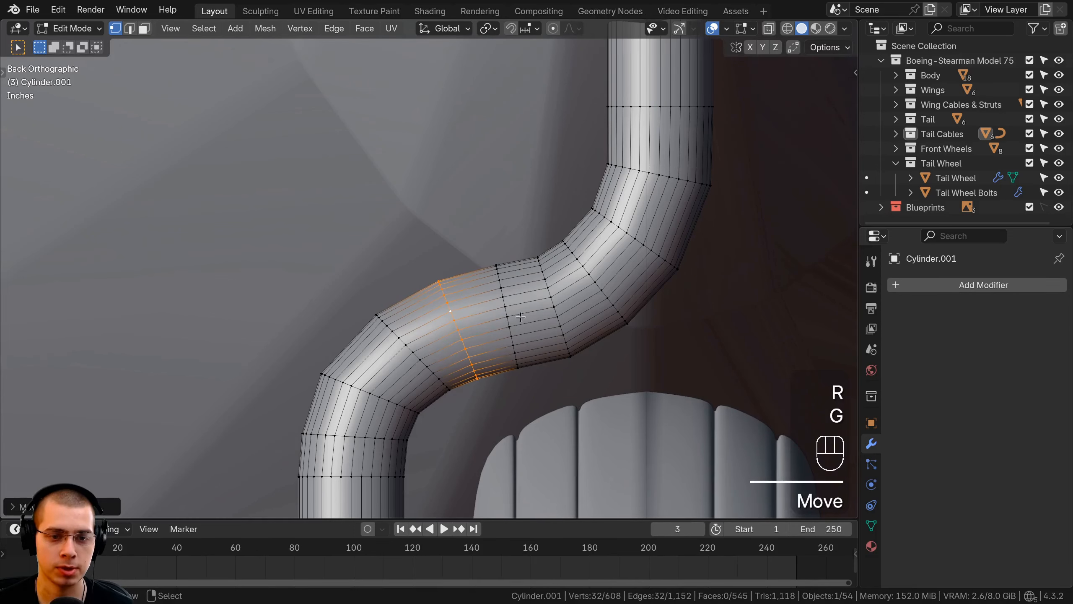
Add a loop cut in the tube's lower bend, then move and rotate the new loop to round the curve
left_click(500, 286, "alt")
right_click(445, 315)
key("g")
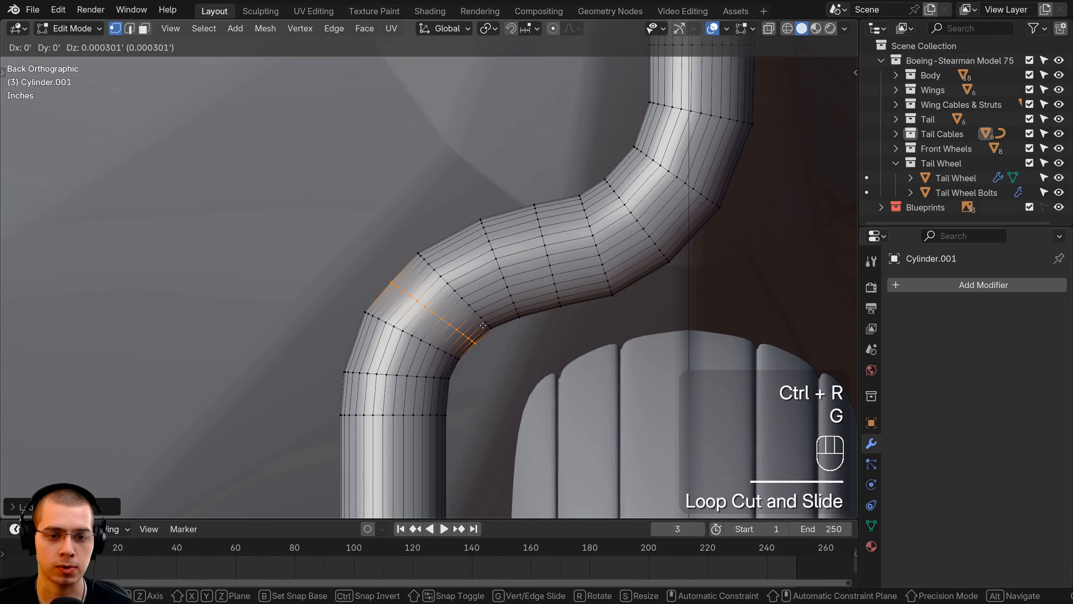
left_click(498, 334)
key("r")
left_click(499, 337)
key("g")
left_click(488, 339)
Add a level 1 Subdivision modifier to the tail wheel strut in Object Mode
middle_click_drag(439, 336, 304, 296, "shift")
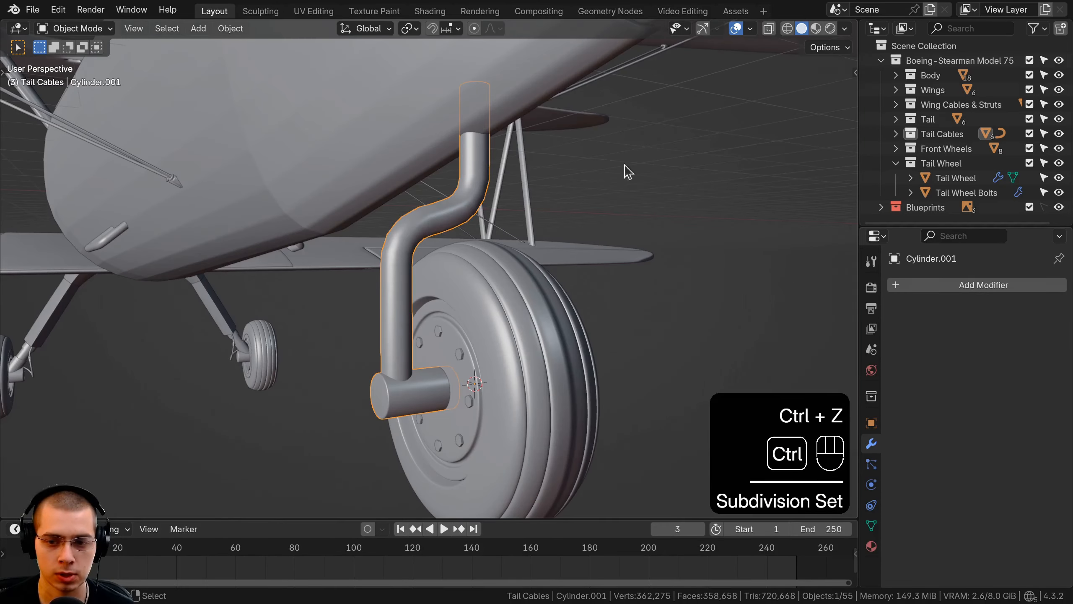
key("ctrl+1")
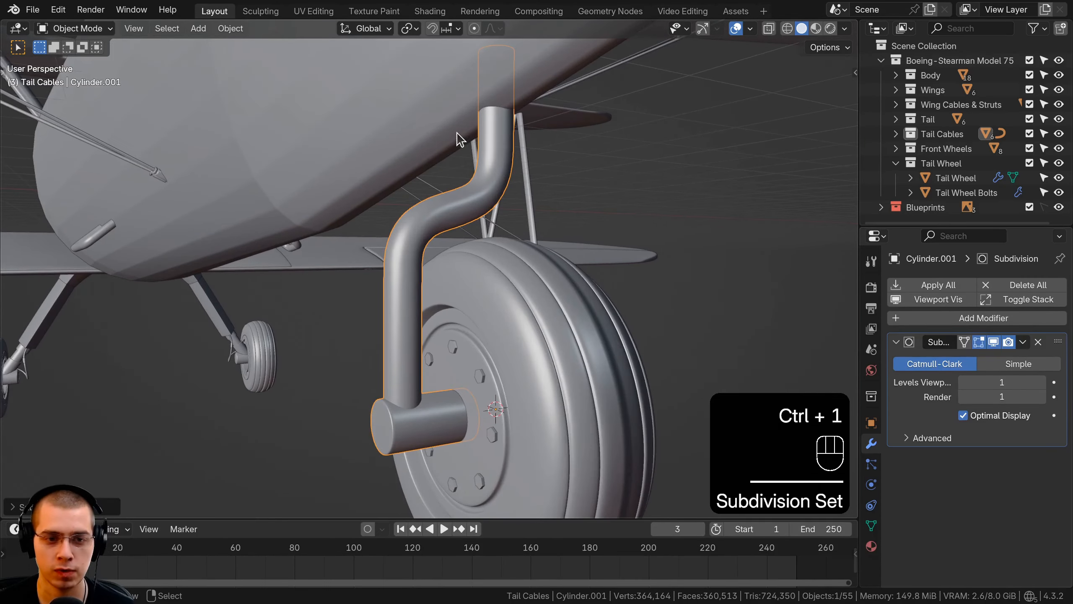
key("Tab")
key("Tab")
Try to rotate the tail wheel strut about the global X axis
middle_click_drag(456, 331, 446, 271)
key("a")
scroll(324, 241, "down", 6)
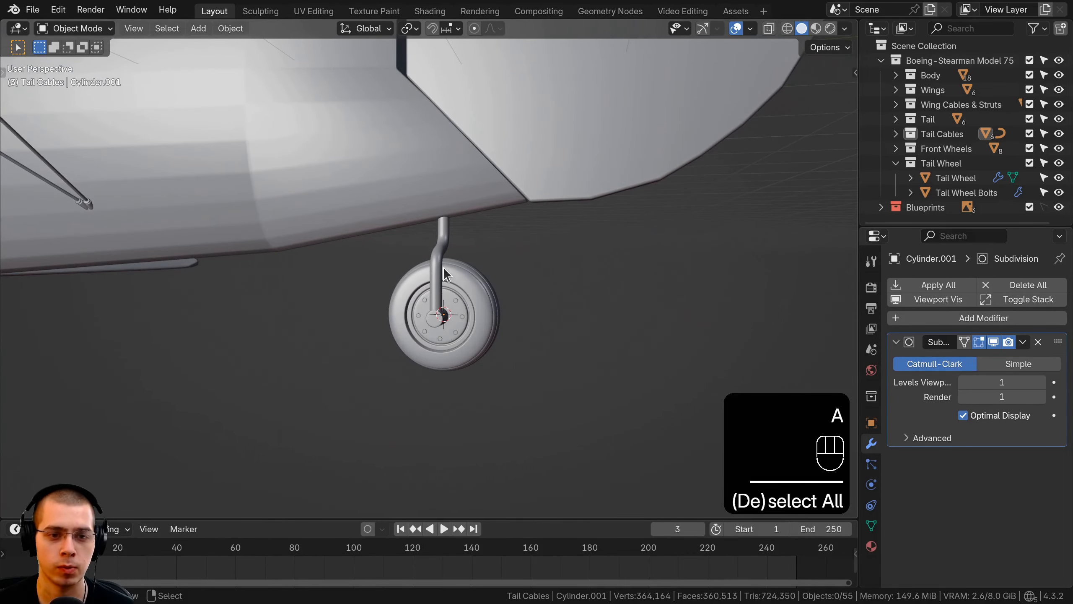
left_click(443, 267)
scroll(457, 267, "up", 2)
key("r")
key("x")
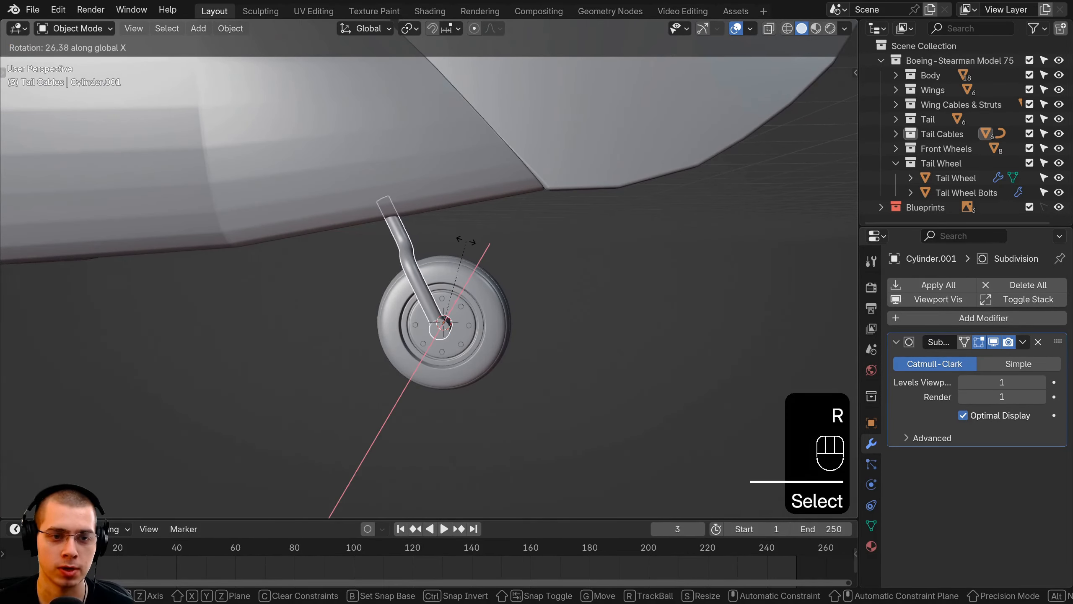
left_click(466, 241)
middle_click_drag(479, 240, 429, 246)
Clear the selection and save the file
key("a")
key("ctrl+s")
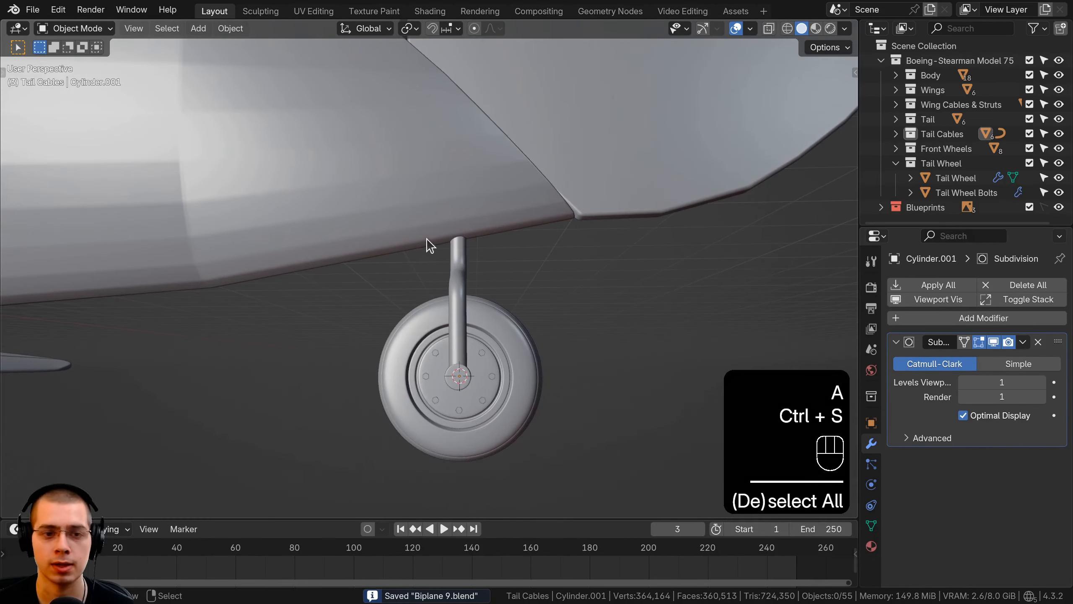
key("ctrl+s")
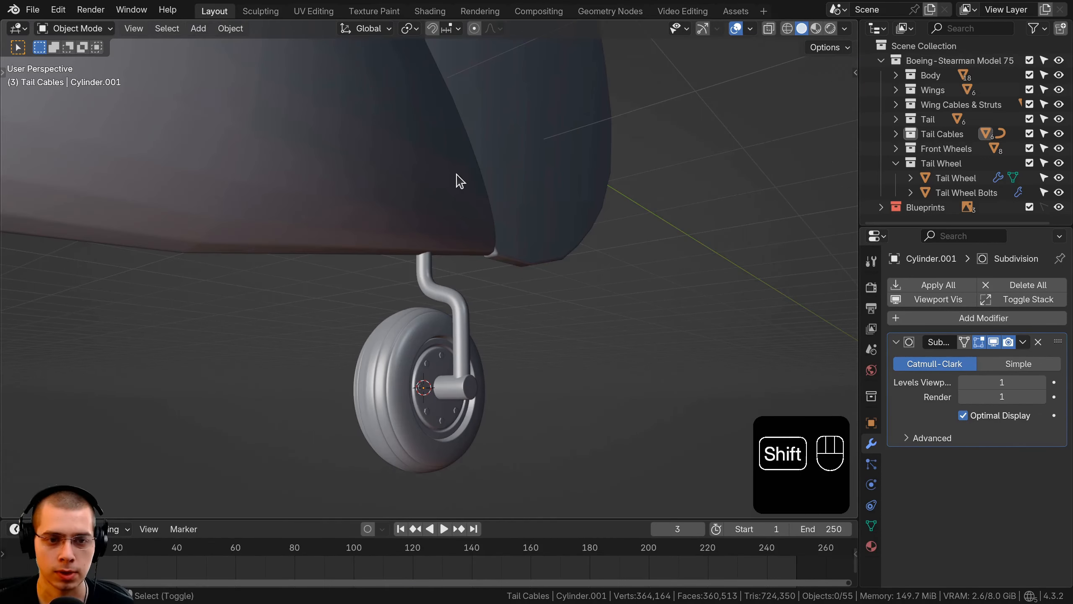
Add a cylinder mesh with 6 vertices at the tail wheel's centre
key("shift+a")
mouse_move(456, 174)
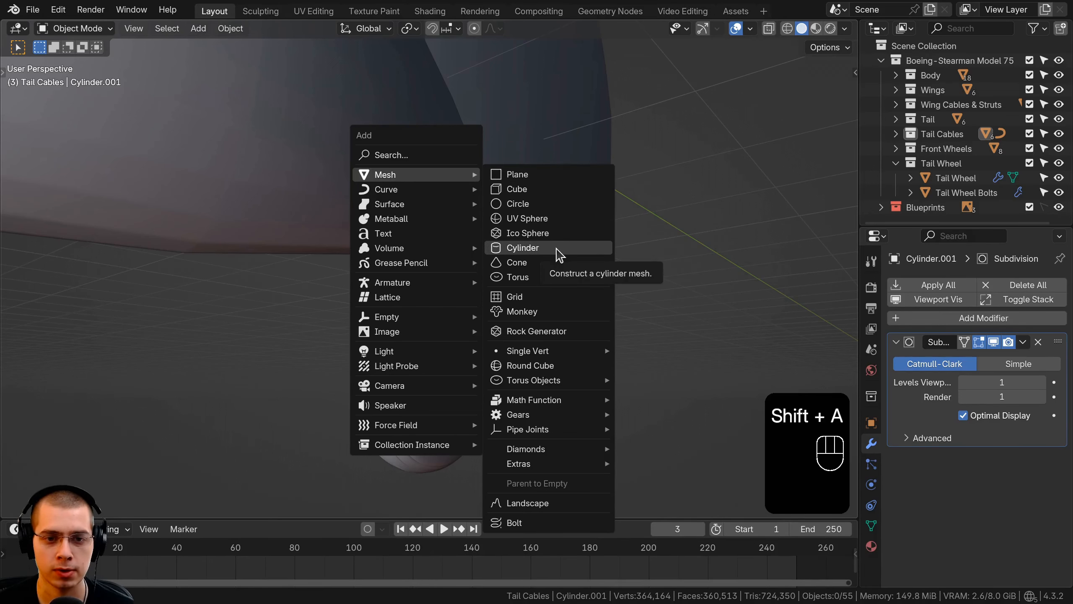
left_click(559, 255)
left_click(19, 506)
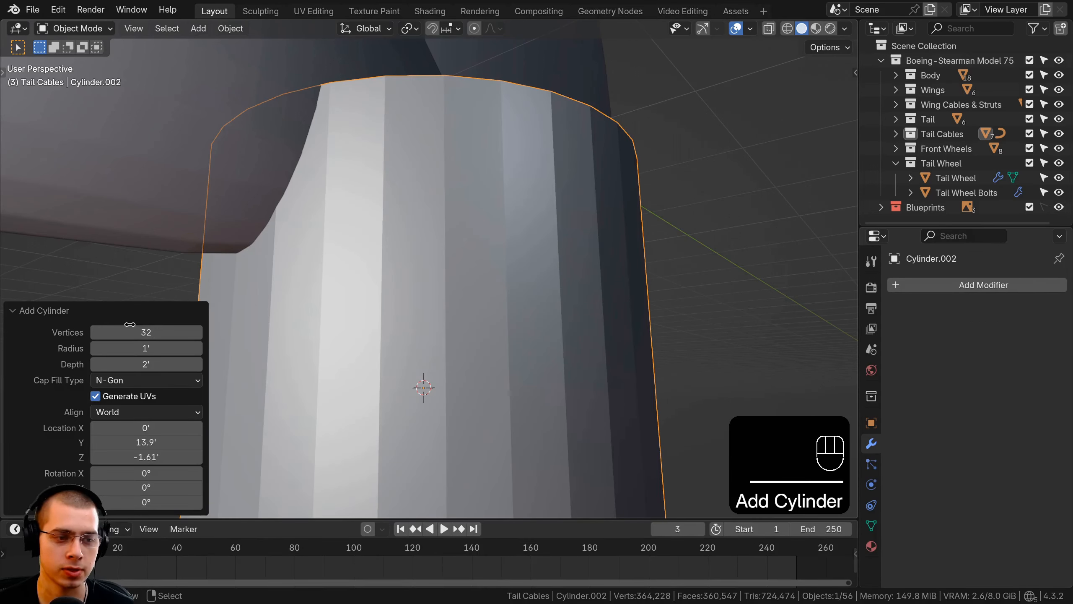
type("6")
key("Return")
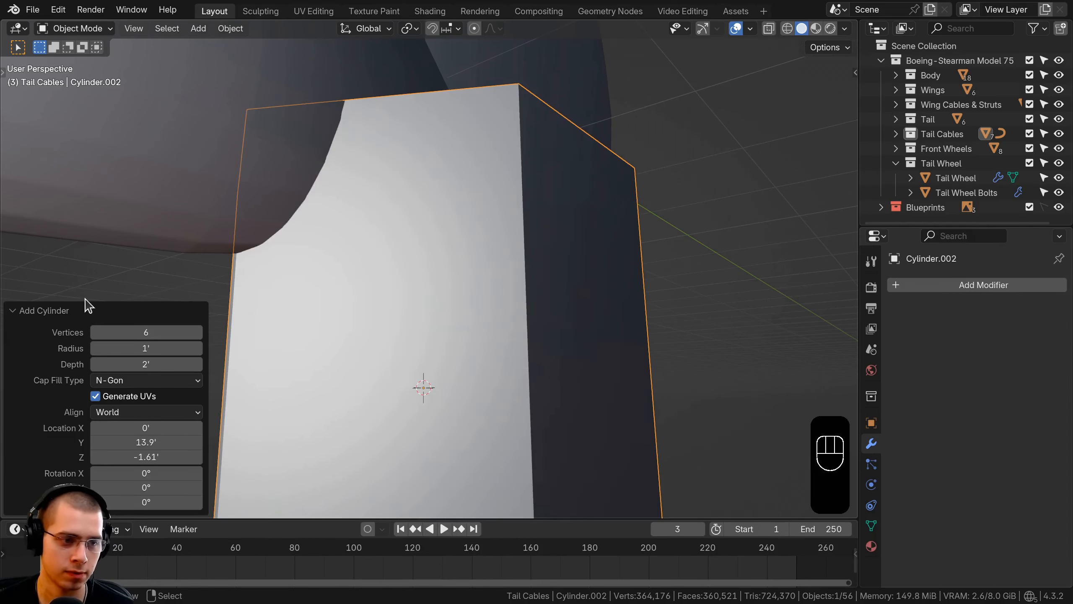
left_click(32, 311)
Scale down the hexagonal cylinder's mesh in Edit Mode and raise the object along the Z axis to the fuselage underside
scroll(731, 292, "down", 5)
key("Tab")
key("s")
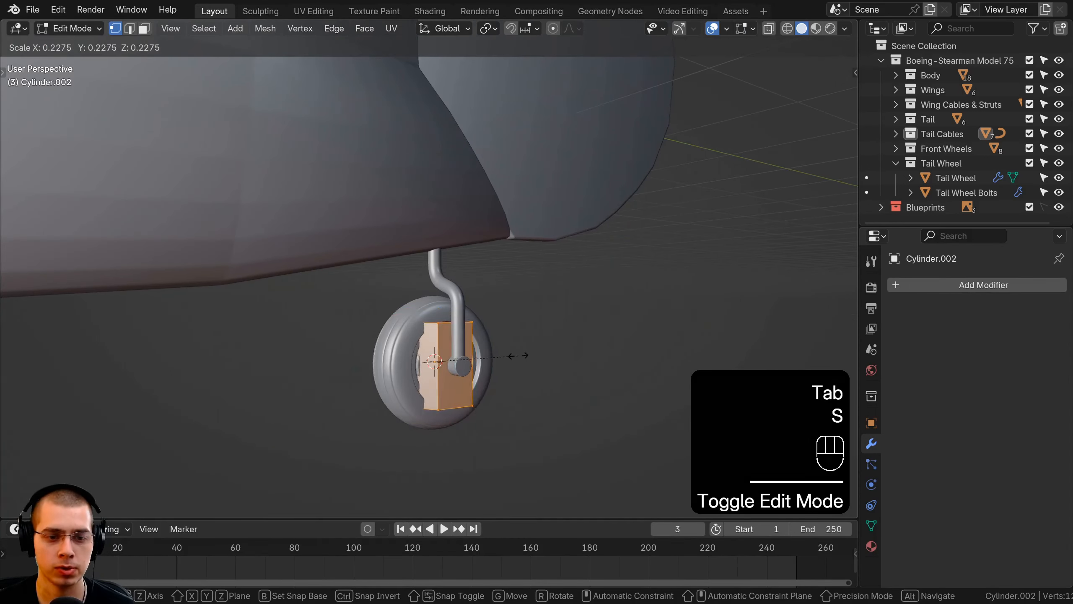
left_click(505, 367)
key("Tab")
middle_click_drag(505, 367, 427, 355)
key("g")
key("z")
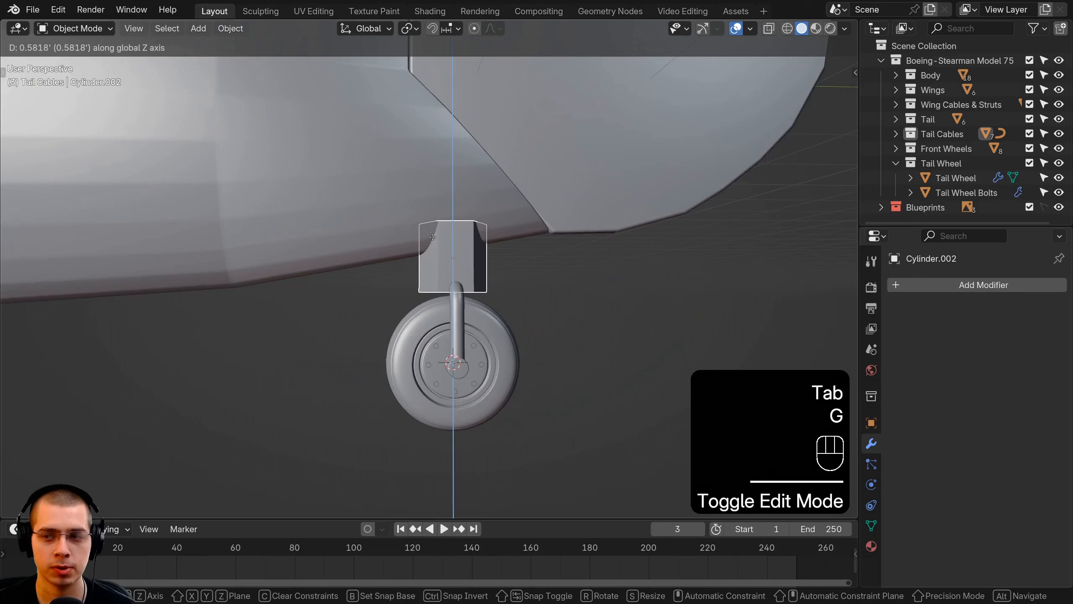
left_click(500, 241)
In the right view, tilt the hexagonal cylinder to the fuselage's slope and move it ahead of the strut
key("KP_6")
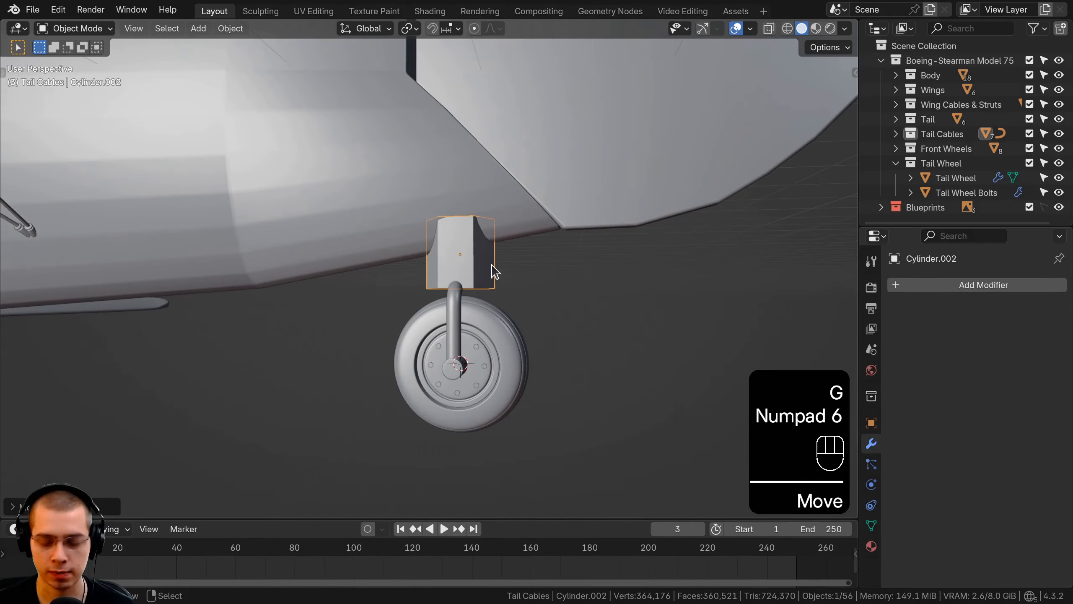
key("KP_3")
key("r")
left_click(556, 245)
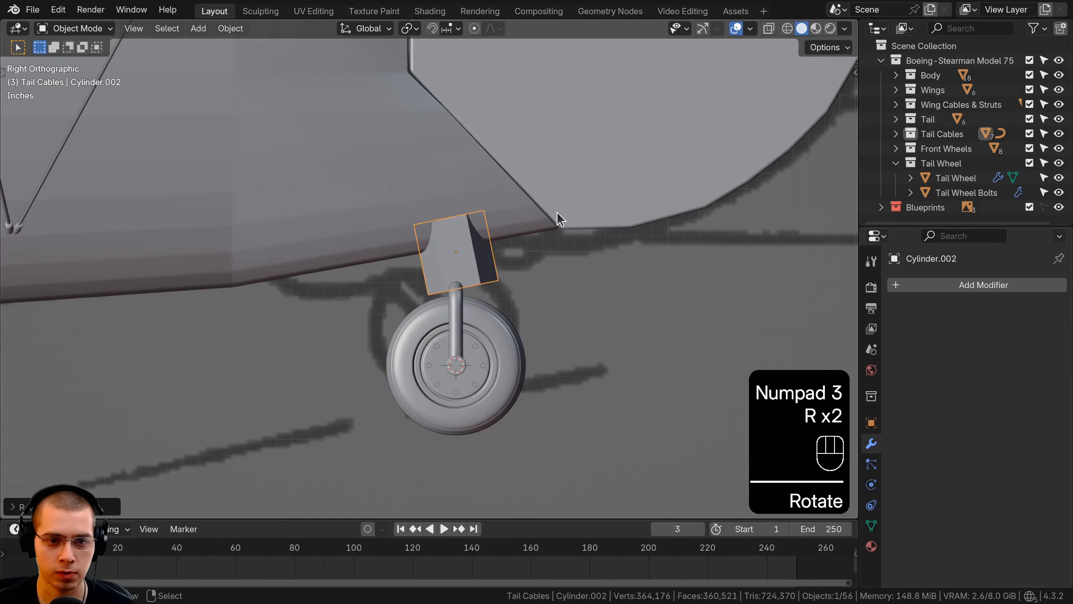
key("g")
left_click(479, 220)
Rotate the cylinder's mesh level in Edit Mode and stretch it along the Y axis
scroll(544, 249, "up", 2)
key("Tab")
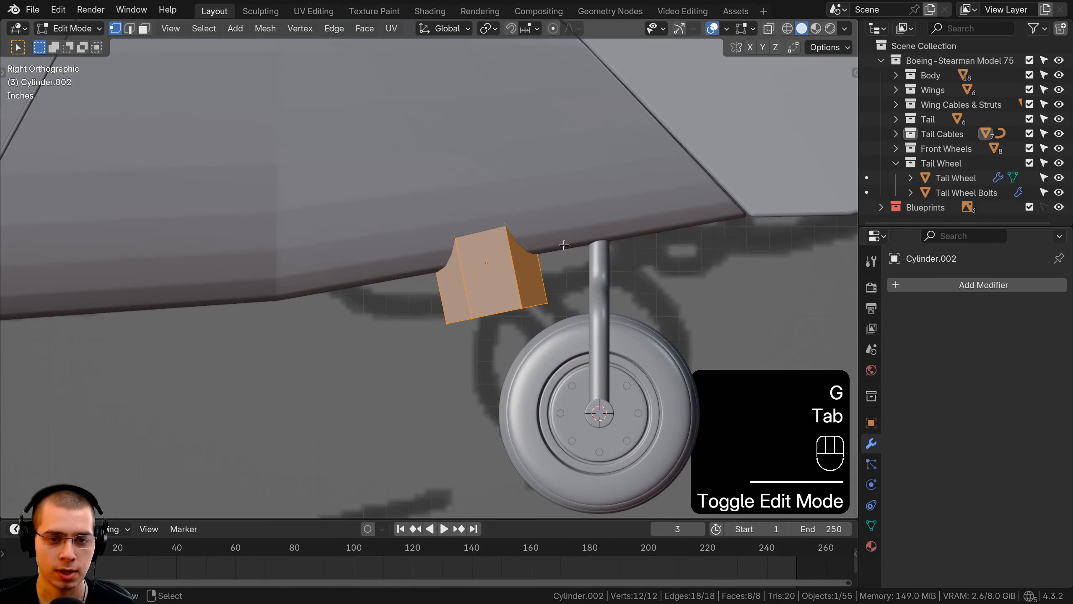
key("r")
left_click(588, 268)
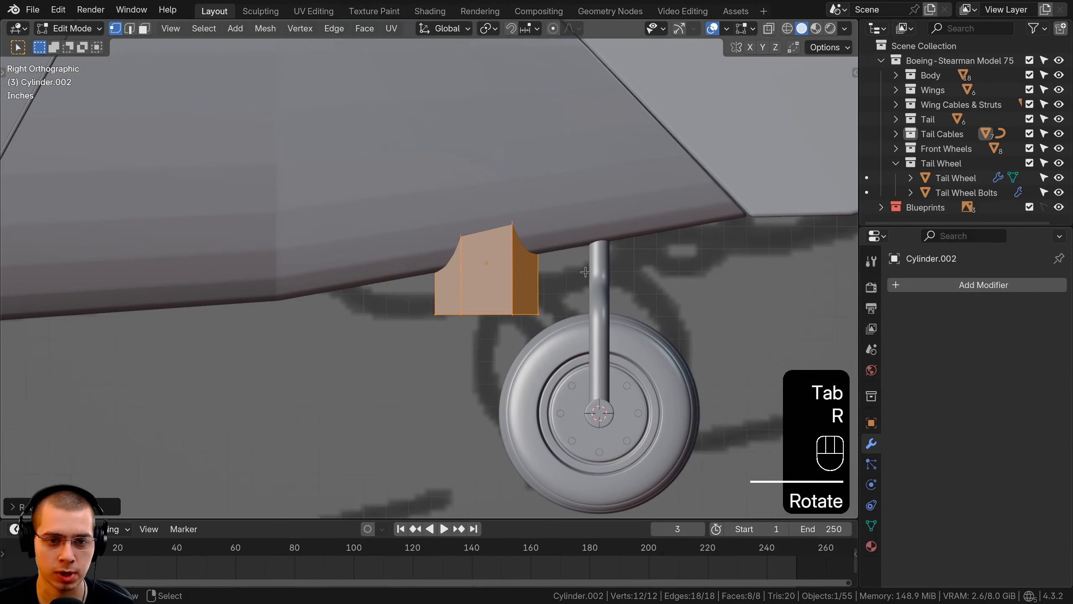
key("s")
key("y")
left_click(679, 277)
Tilt the stretched mesh back to the fuselage's slope and reposition it at the fuselage underside ahead of the tail wheel
key("r")
left_click(674, 245)
key("g")
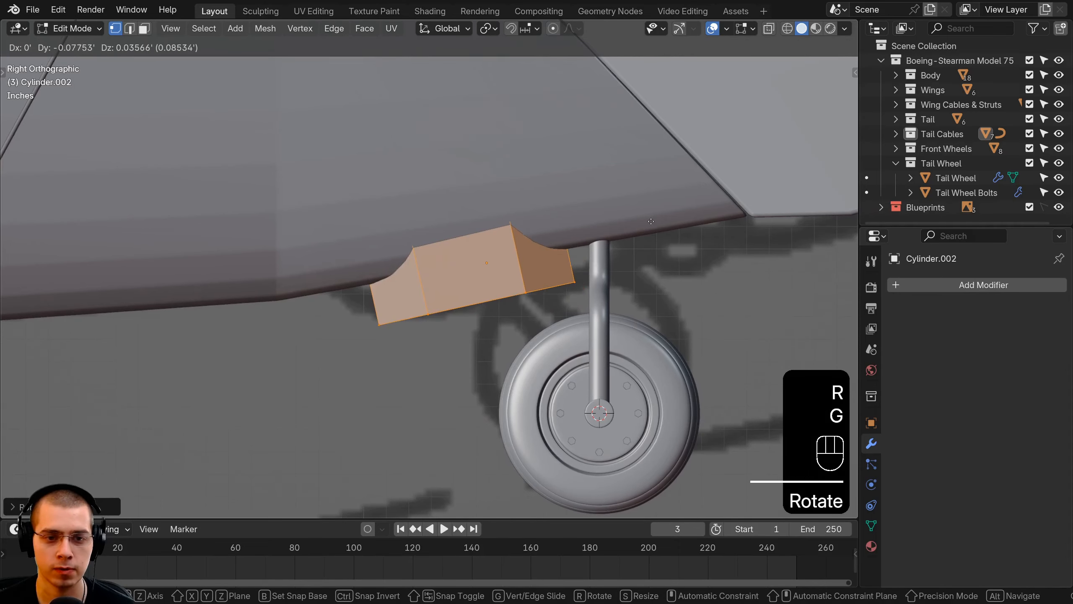
left_click(565, 303)
key("Tab")
key("g")
left_click(513, 281)
Select the hexagonal cylinder's bottom face, inset it slightly and extrude it inward
middle_click_drag(513, 280, 445, 228)
key("Tab")
scroll(520, 262, "up", 2)
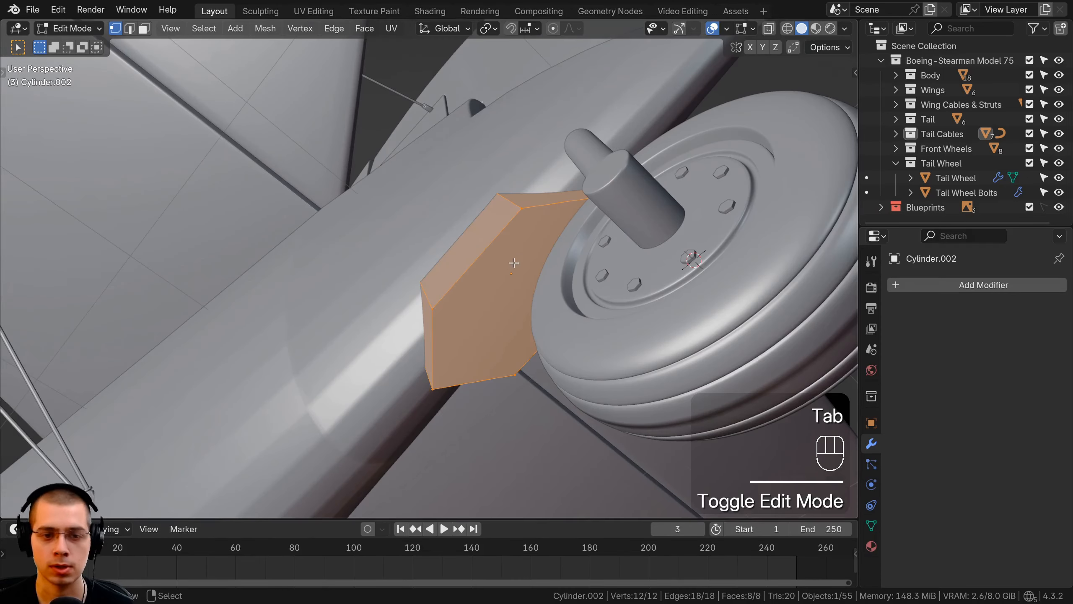
key("3")
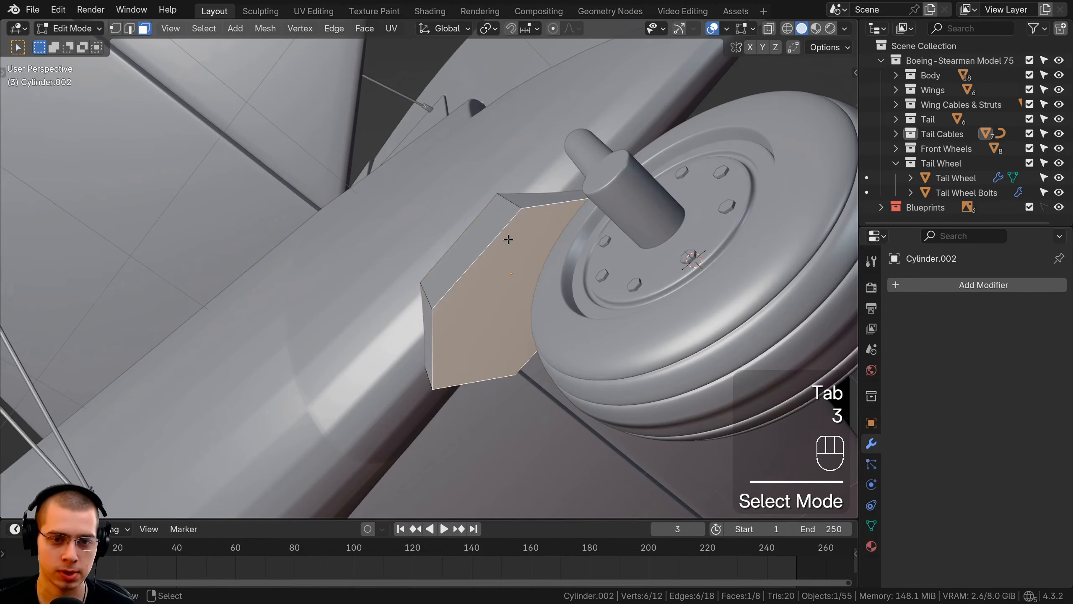
left_click(508, 239)
middle_click_drag(509, 240, 530, 249)
key("i")
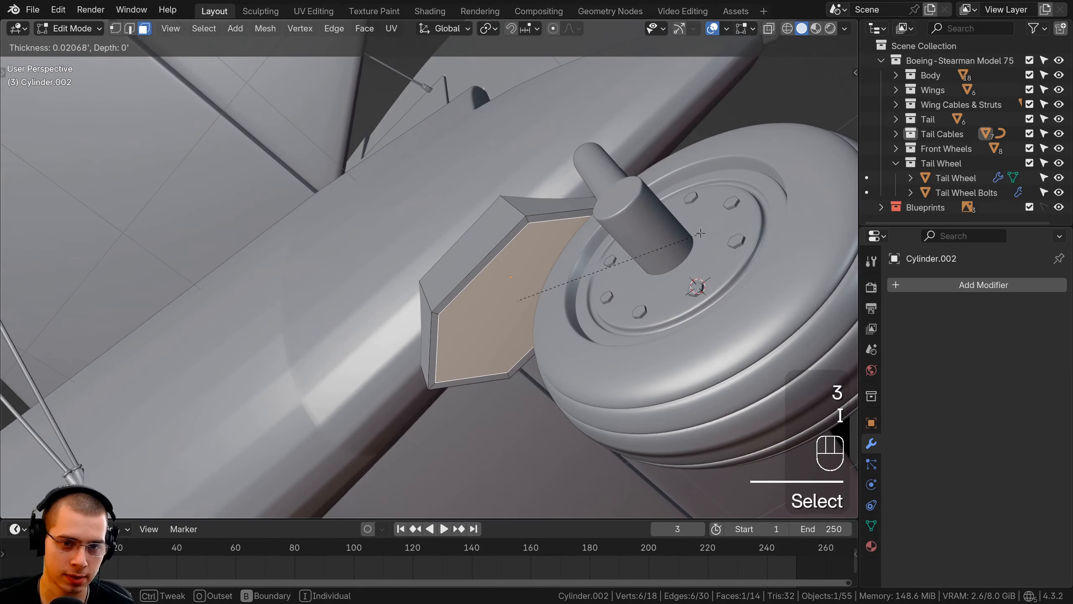
left_click(702, 233)
middle_click_drag(702, 234, 707, 281)
key("e")
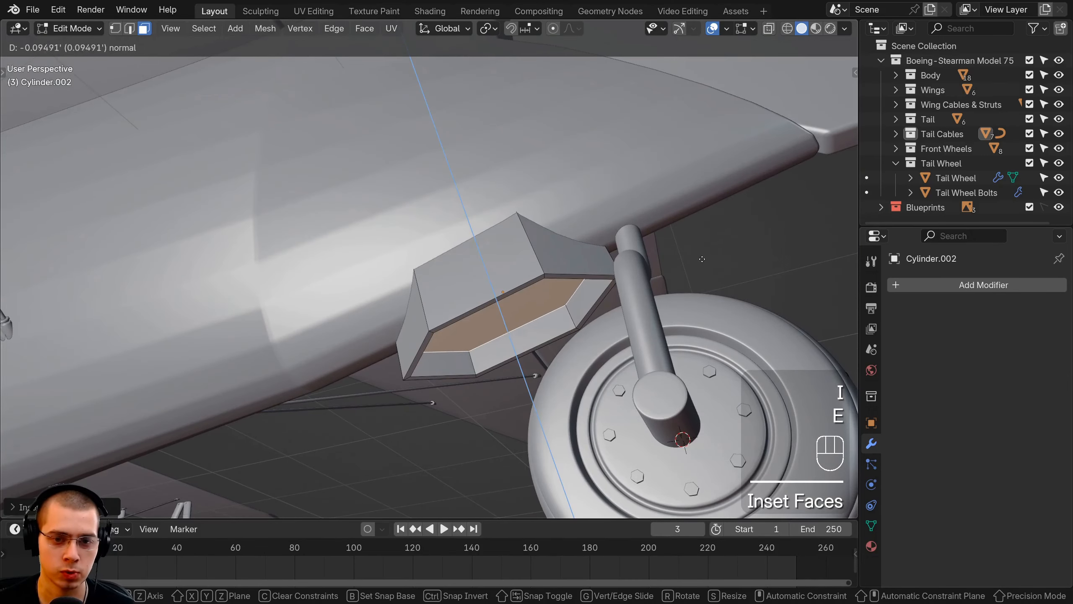
left_click(696, 228)
Delete the recessed inner face and the cylinder's top face to leave an open ring
middle_click_drag(697, 227, 543, 205)
key("x")
left_click(397, 201)
right_click(400, 205)
key("x")
left_click(399, 205)
Add a level 2 Subdivision modifier to the ring in Object Mode and shade it smooth
key("Tab")
key("ctrl+2")
key("w")
left_click(500, 168)
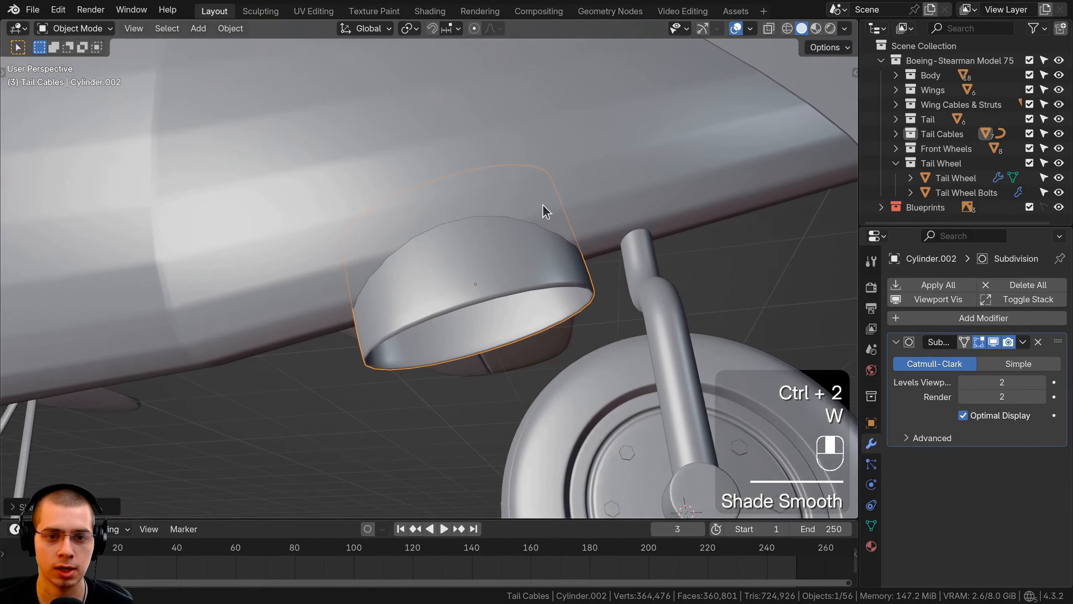
Add a loop cut to the ring's outer wall and another to its inner wall, sliding both toward the bottom rim
middle_click_drag(562, 245, 497, 123)
key("Tab")
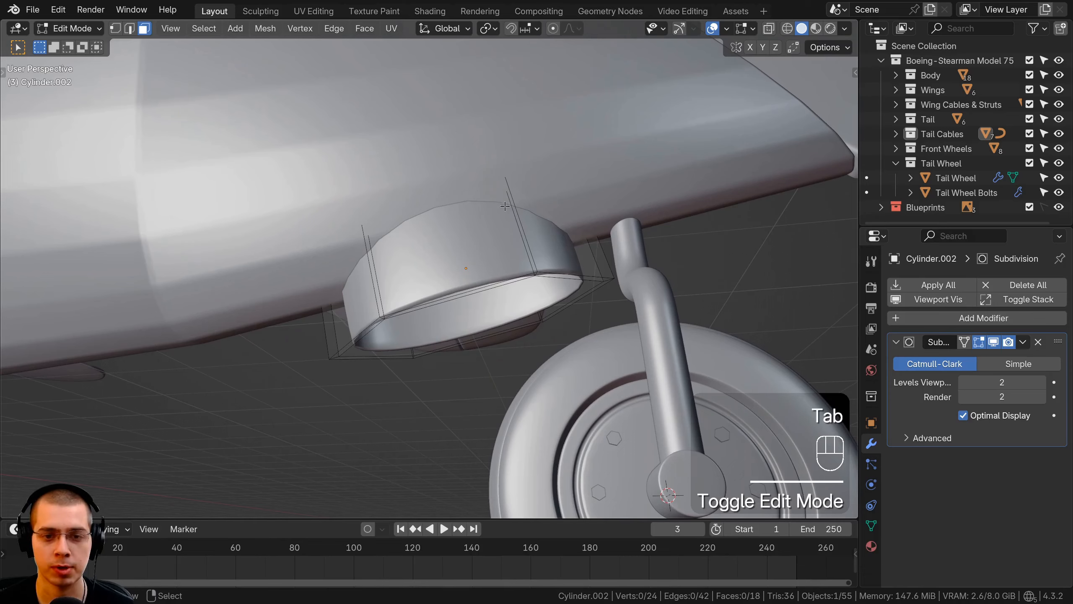
key("ctrl+r")
left_click(522, 224)
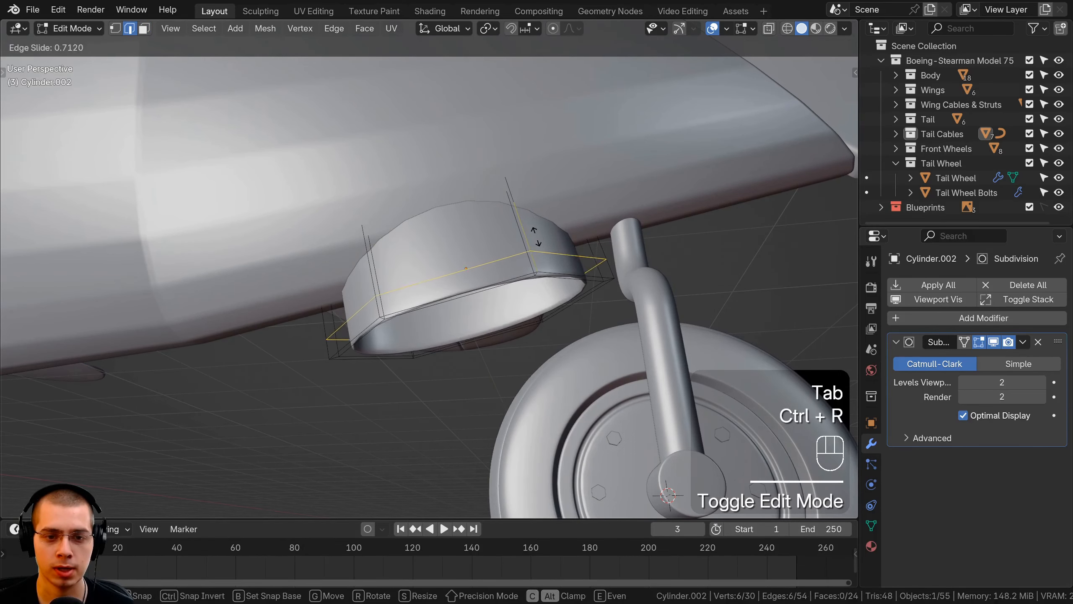
left_click(543, 253)
middle_click_drag(543, 252, 587, 270)
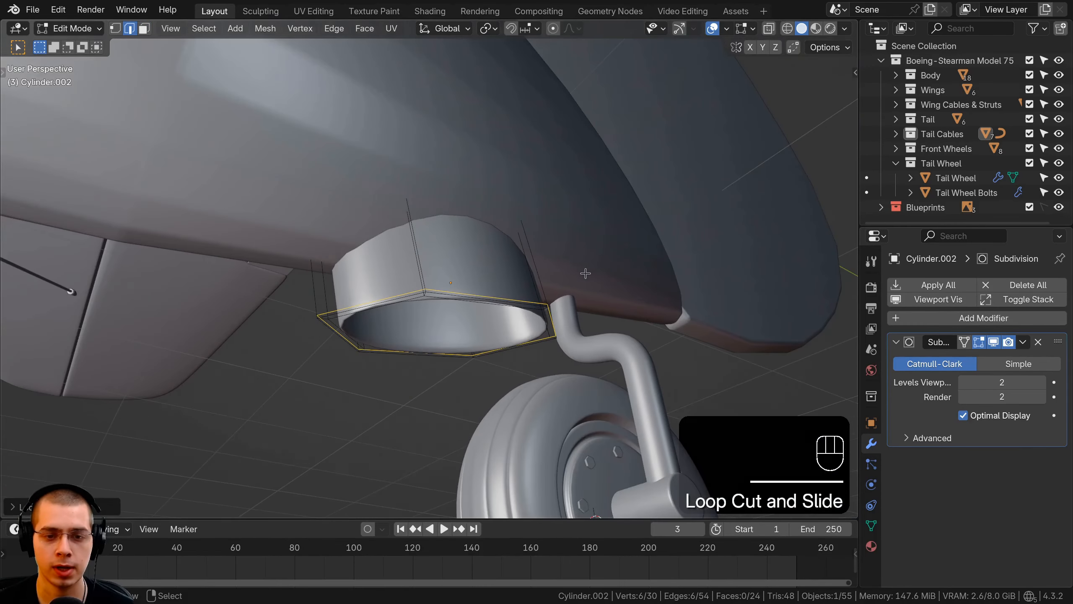
scroll(546, 268, "up", 3)
left_click(485, 308)
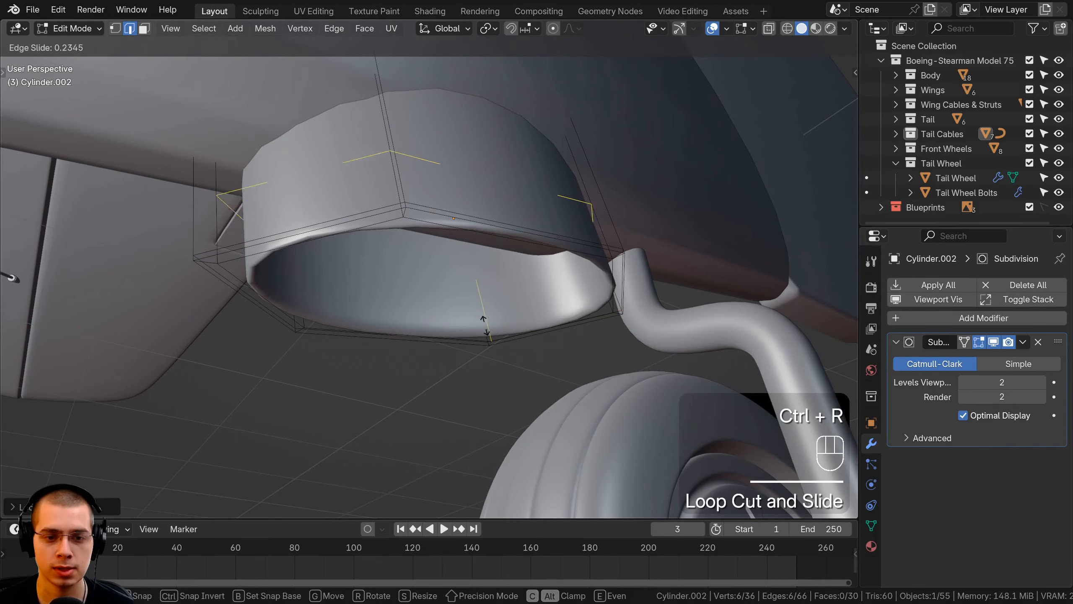
left_click(491, 359)
Switch to vertex selection and isolate the ring in Local View
mouse_move(491, 359)
middle_mouse_down()
mouse_move(607, 213)
mouse_move(536, 197)
middle_mouse_up()
key("1")
key("KP_Divide")
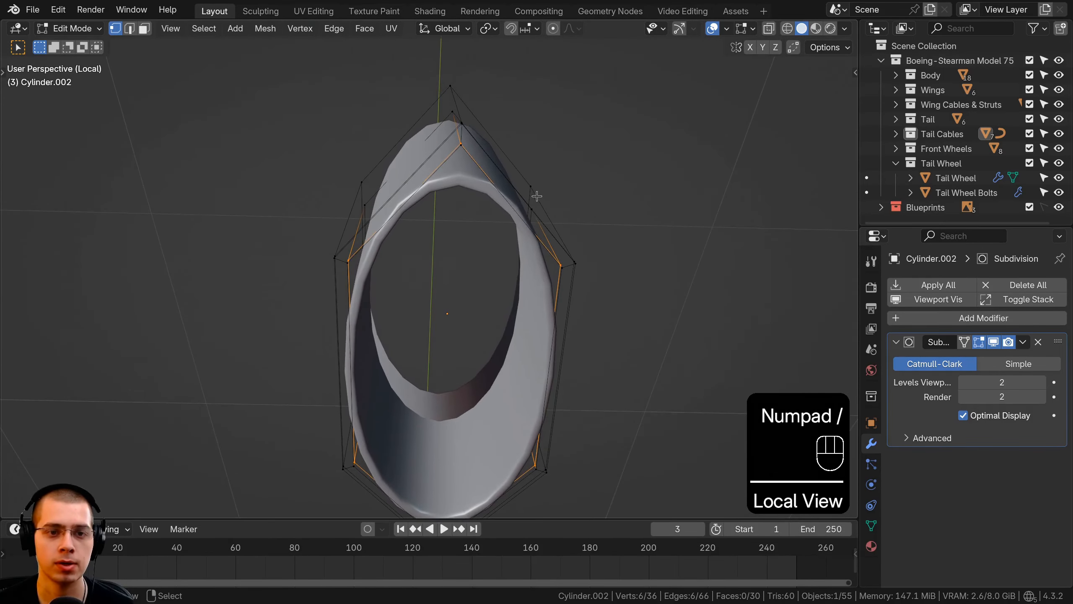
Box-select the corner edges at one end of the ring in wireframe and bevel them by about 0.004' to sharpen that end
key("z")
left_click(383, 194)
key("b")
key("a")
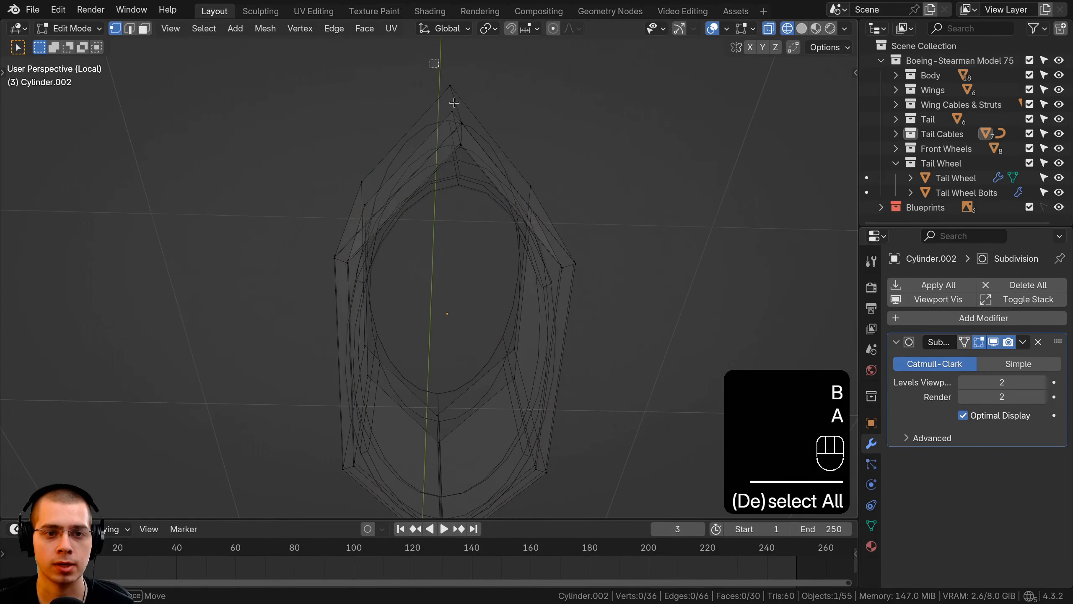
left_click_drag(483, 177, 483, 178)
key("z")
left_click(593, 175)
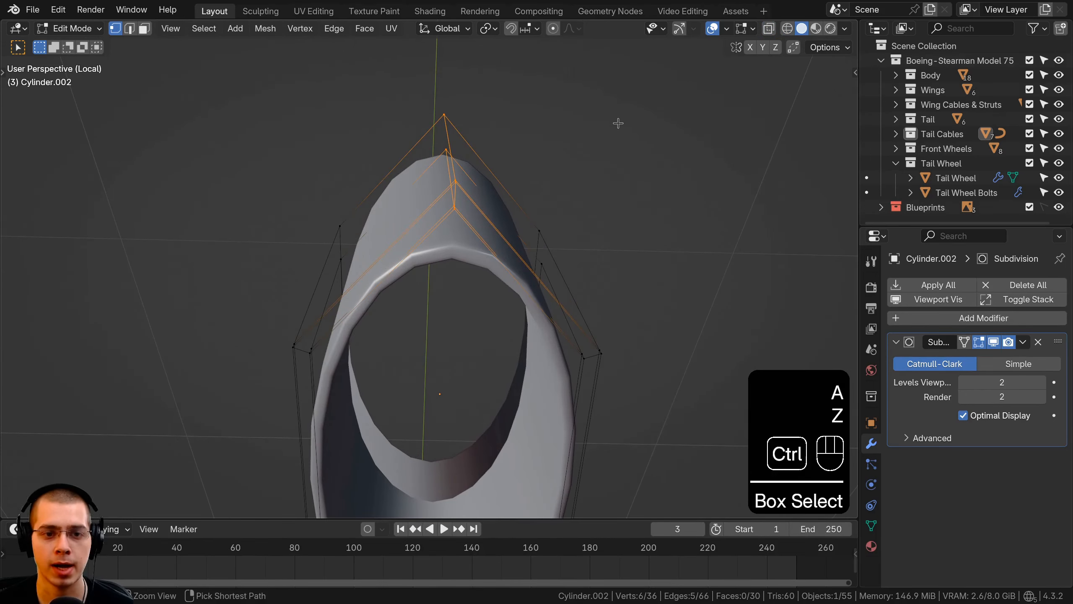
key("ctrl+b")
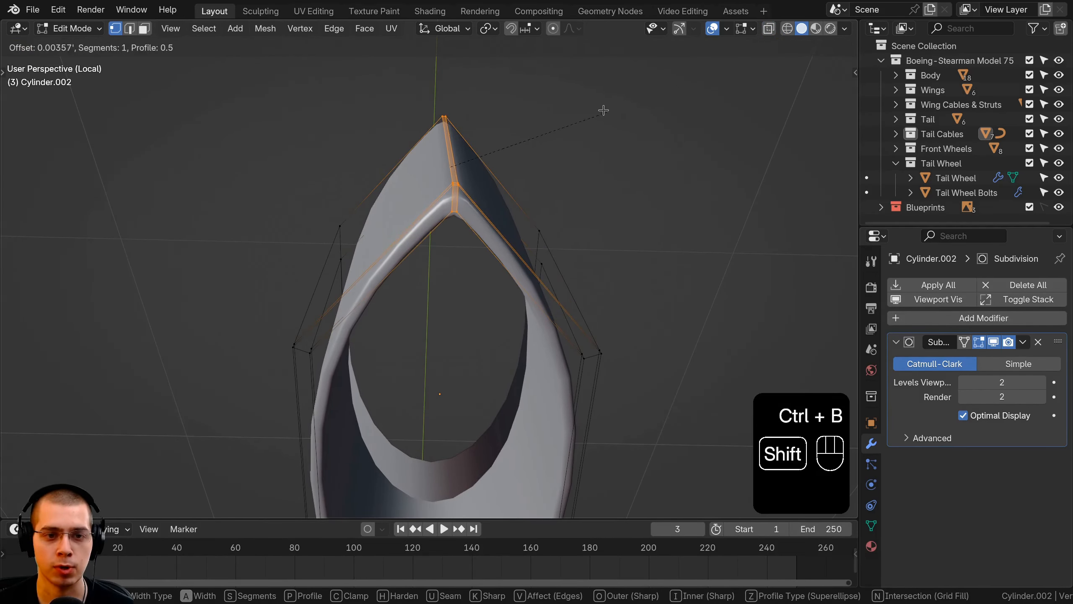
left_click(601, 110)
mouse_move(602, 111)
middle_mouse_down()
mouse_move(630, 205)
mouse_move(506, 236)
middle_mouse_up()
key("Tab")
key("Tab")
Box-select the corner edges at the ring's opposite end and bevel them by about 0.085' to round that end
scroll(508, 236, "down", 4)
key("z")
left_click(413, 242)
key("a")
left_click_drag(381, 116, 468, 295)
key("z")
left_click(586, 230)
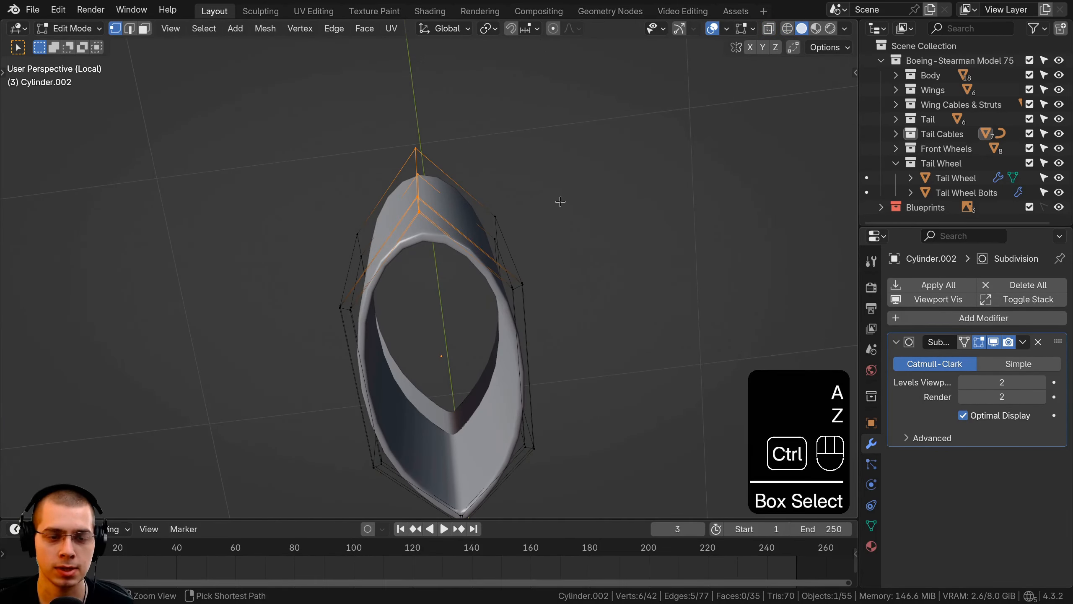
key("ctrl+b")
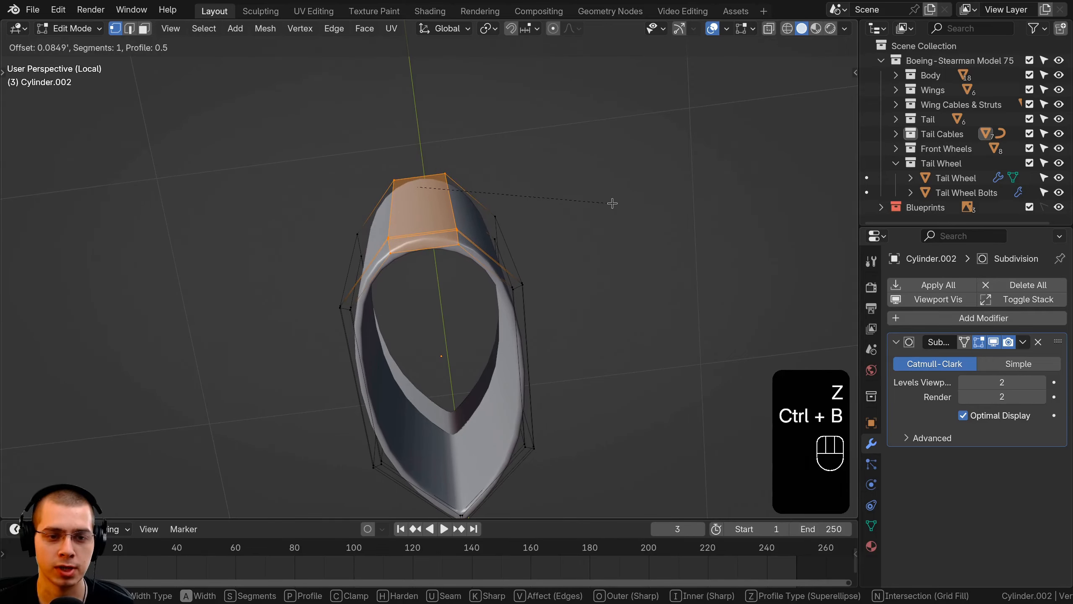
left_click(617, 206)
key("Tab")
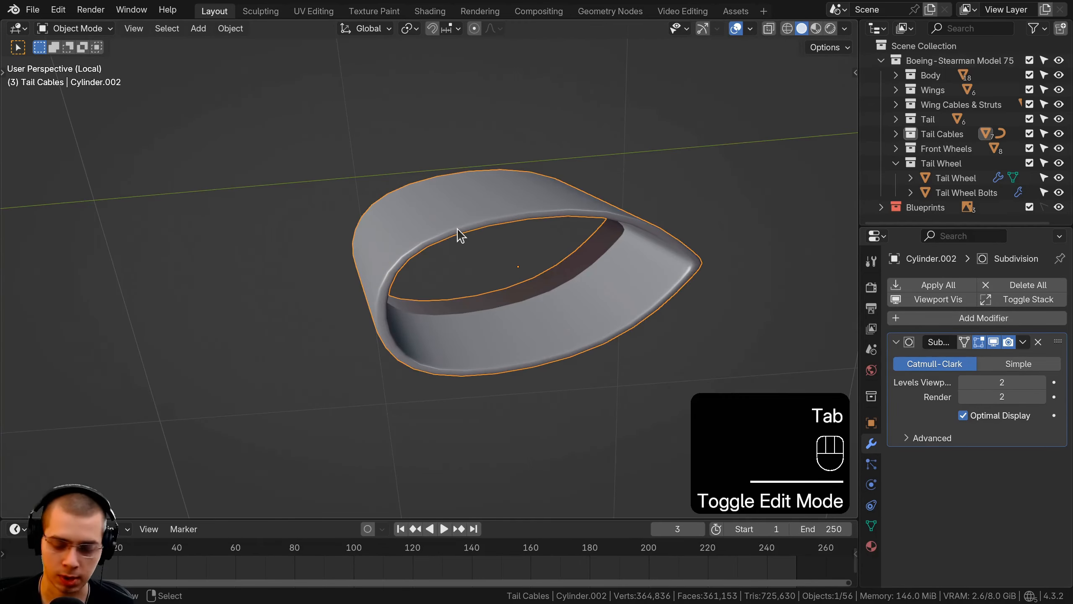
Leave Local View, clear the selection and view the finished ring against the fuselage
key("KP_Divide")
key("a")
middle_click_drag(457, 229, 551, 274)
scroll(538, 236, "down", 3)
key("r")
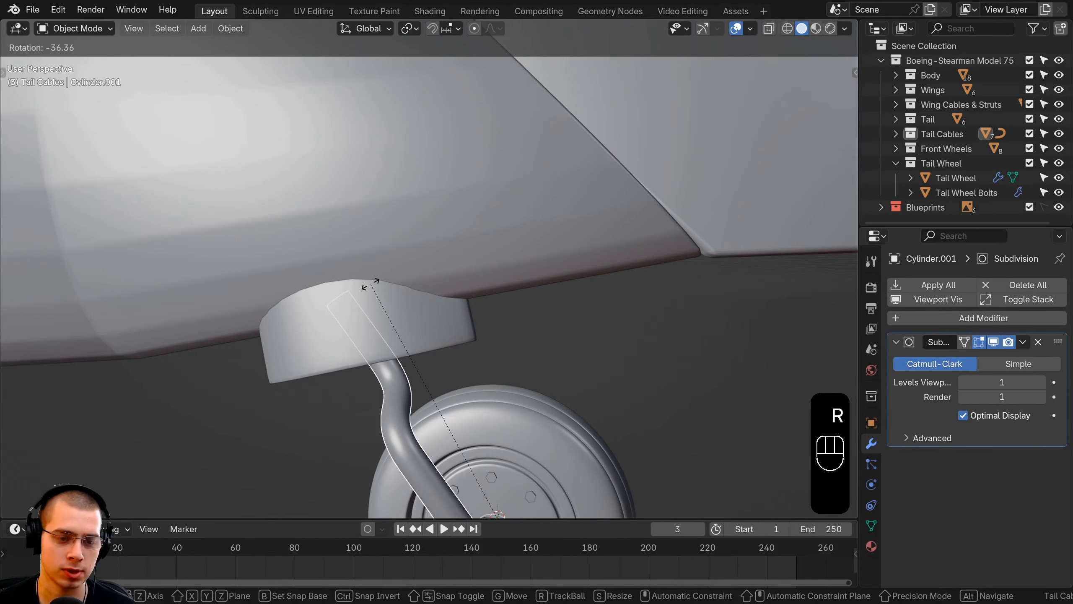
right_click(427, 284)
middle_click_drag(444, 285, 473, 262)
Isolate the tail wheel strut in Local View and open its mesh in Edit Mode
key("Tab")
key("Tab")
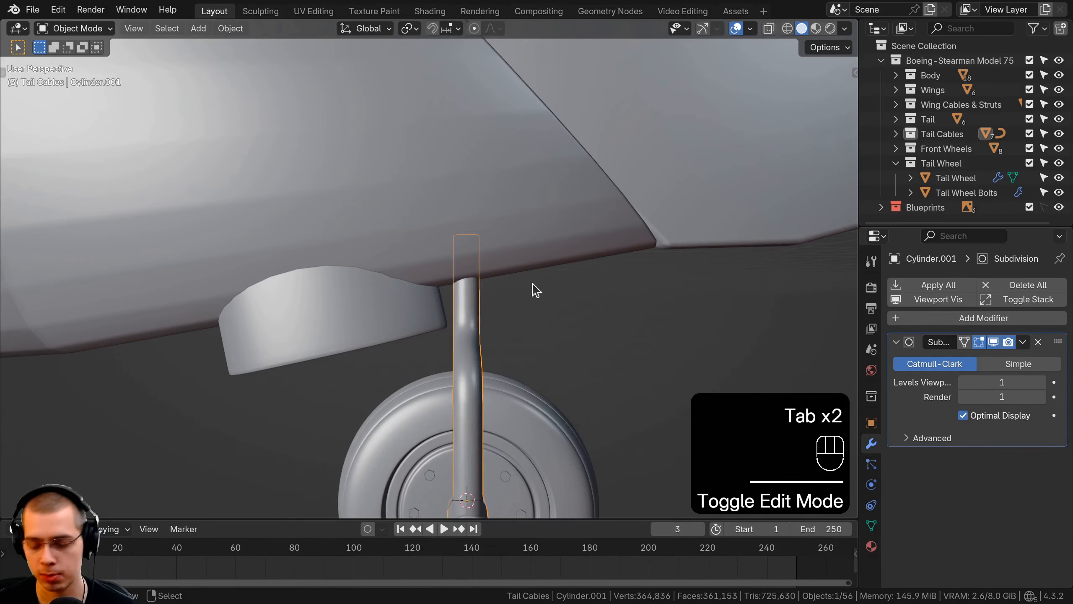
key("KP_Divide")
key("Tab")
mouse_move(532, 290)
middle_mouse_down("shift")
mouse_move(492, 274)
mouse_move(513, 334)
middle_mouse_up("shift")
Box-select the strut's top edge loop in wireframe and lower it along the Z axis to shorten the upper section
scroll(520, 321, "up", 3)
key("z")
key("a")
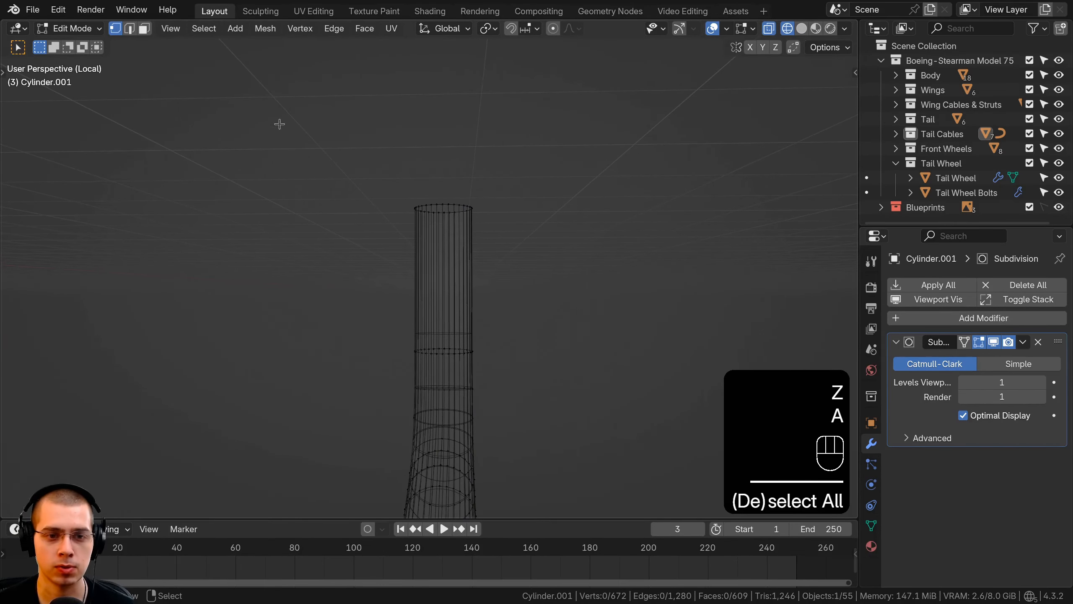
left_click_drag(297, 147, 566, 251)
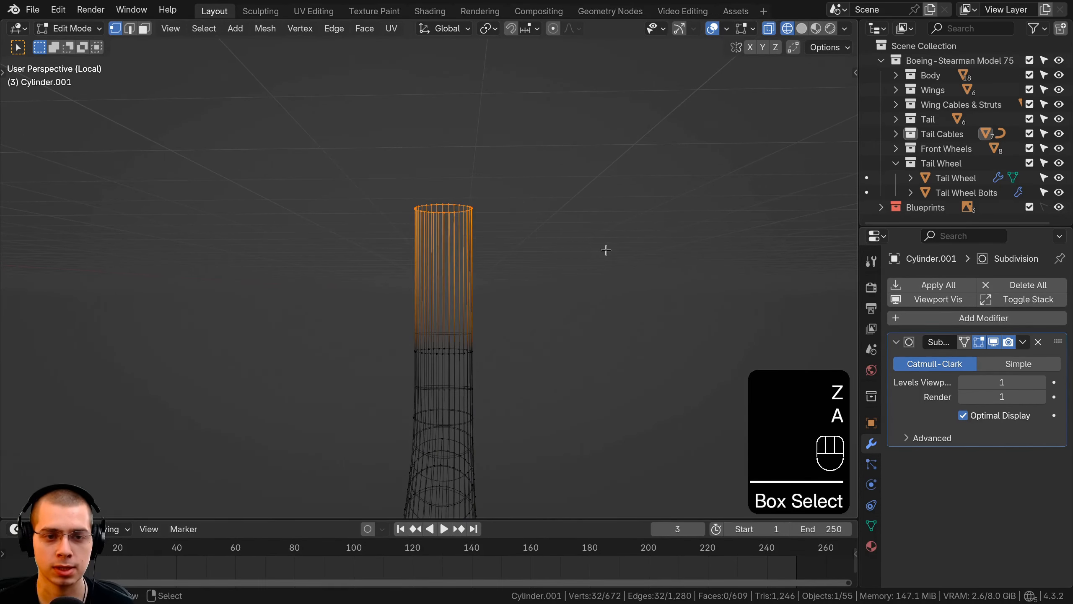
key("z")
key("g")
key("z")
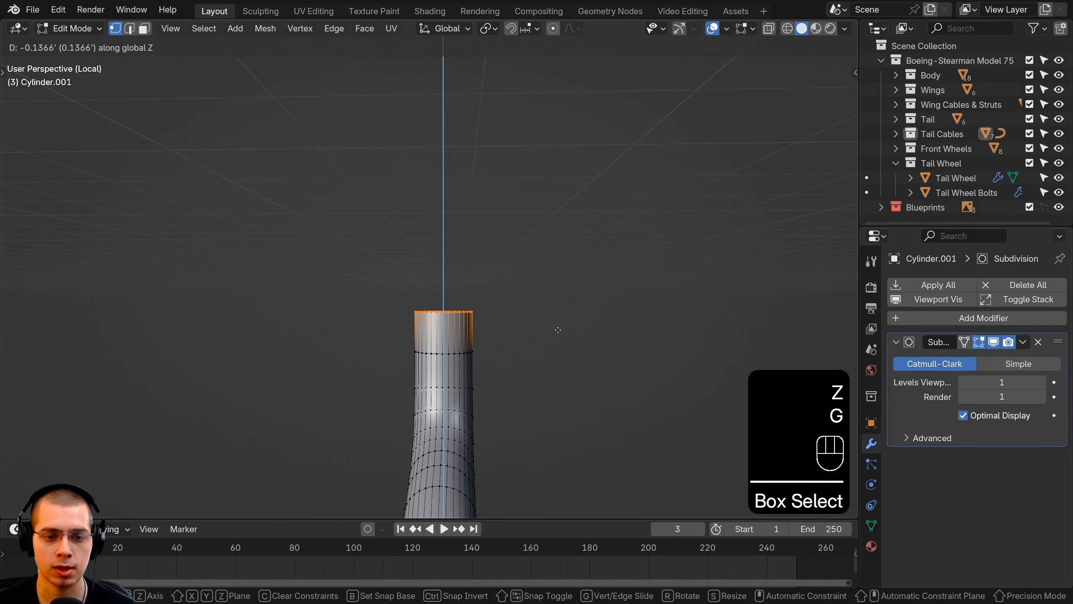
left_click(545, 322)
scroll(535, 318, "up", 2)
key("g")
key("z")
left_click(535, 324)
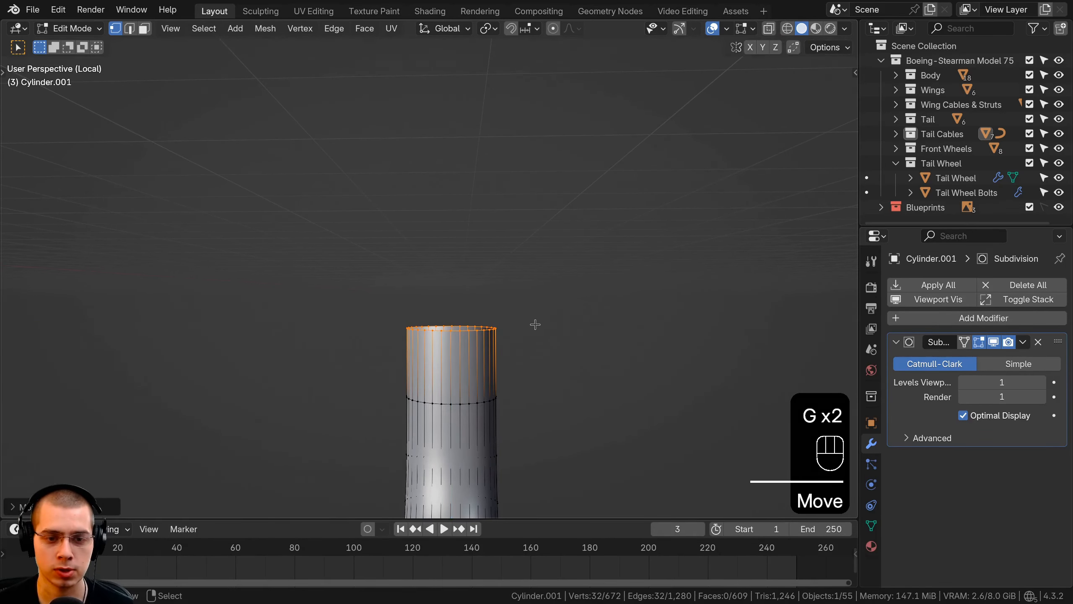
Extrude the strut's top edge loop, scale it outward about 1.8 times and extrude it upward to form a wide cylindrical cap
key("e")
right_click(571, 316)
key("s")
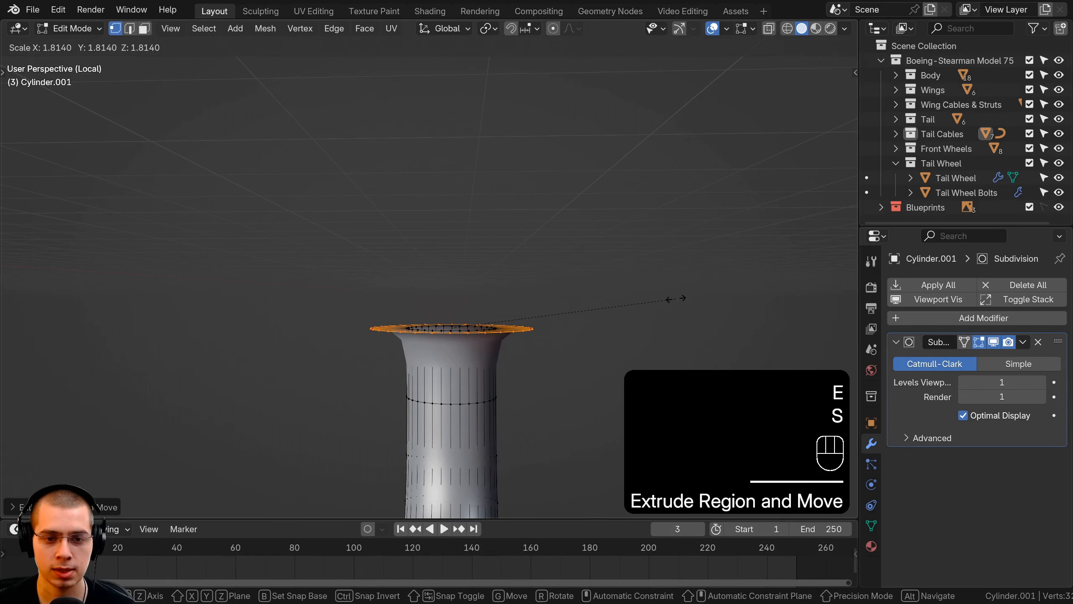
left_click(639, 328)
key("e")
left_click(639, 232)
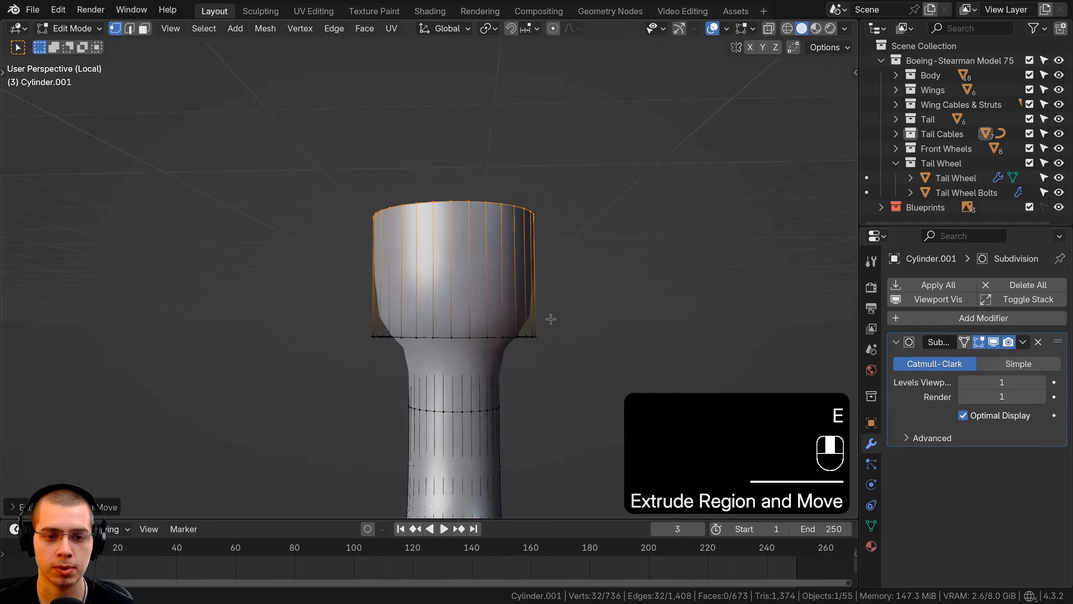
Add one loop cut near the cap's lower outer edge and another high on the neck just below the flare
middle_click_drag(551, 323, 545, 279)
middle_click_drag(507, 325, 499, 232, "shift")
key("ctrl+r")
left_click(498, 251)
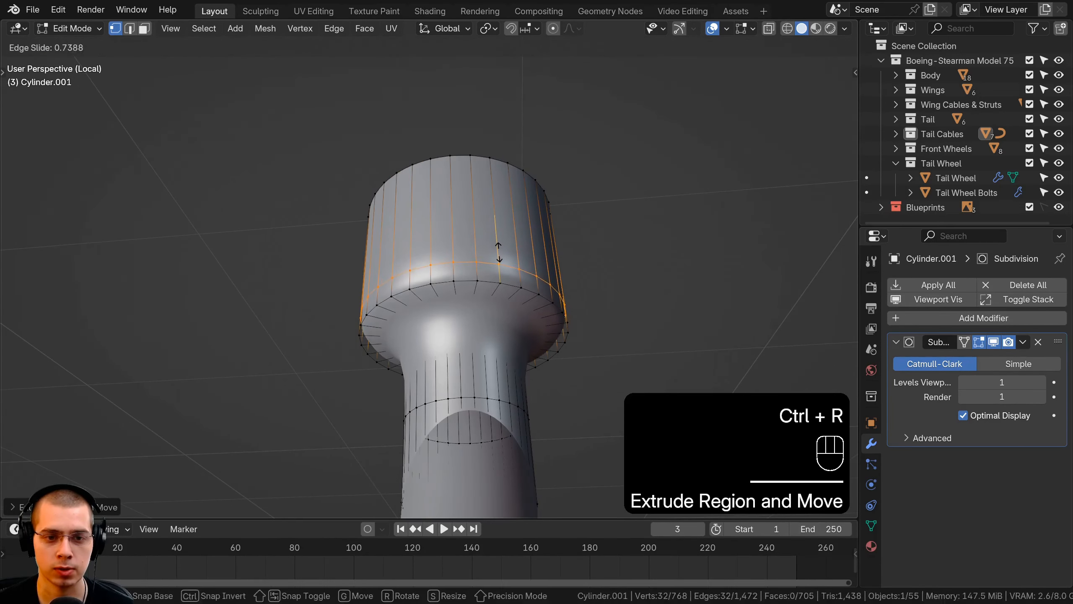
left_click(500, 261)
key("ctrl+r")
left_click(473, 365)
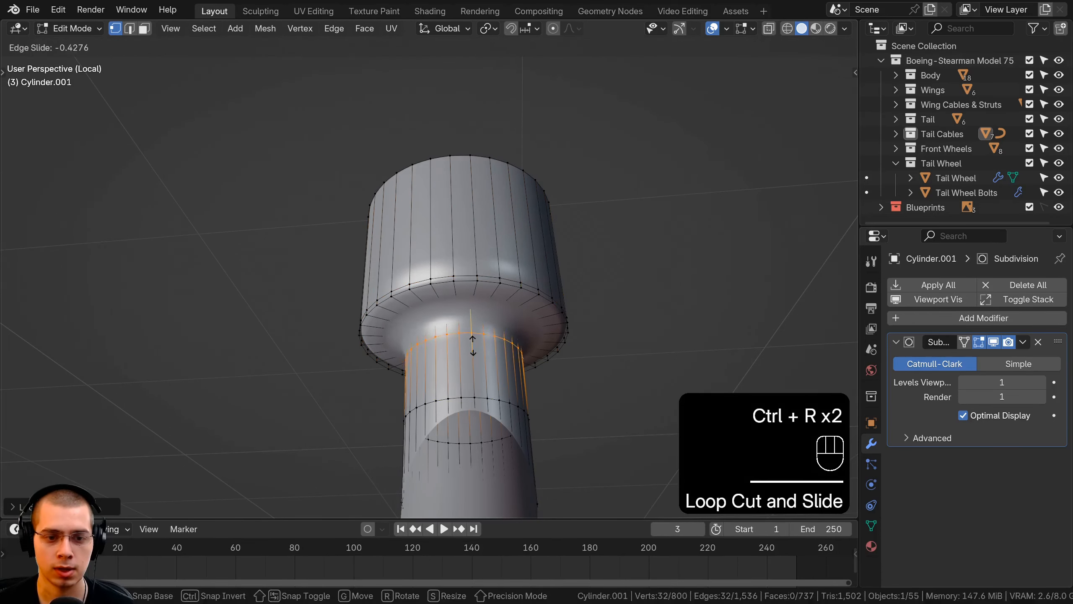
left_click(474, 332)
Add two loop cuts around the cap's underside, one close to the outer rim and one nearer the neck
middle_click_drag(474, 335, 477, 296)
key("ctrl+r")
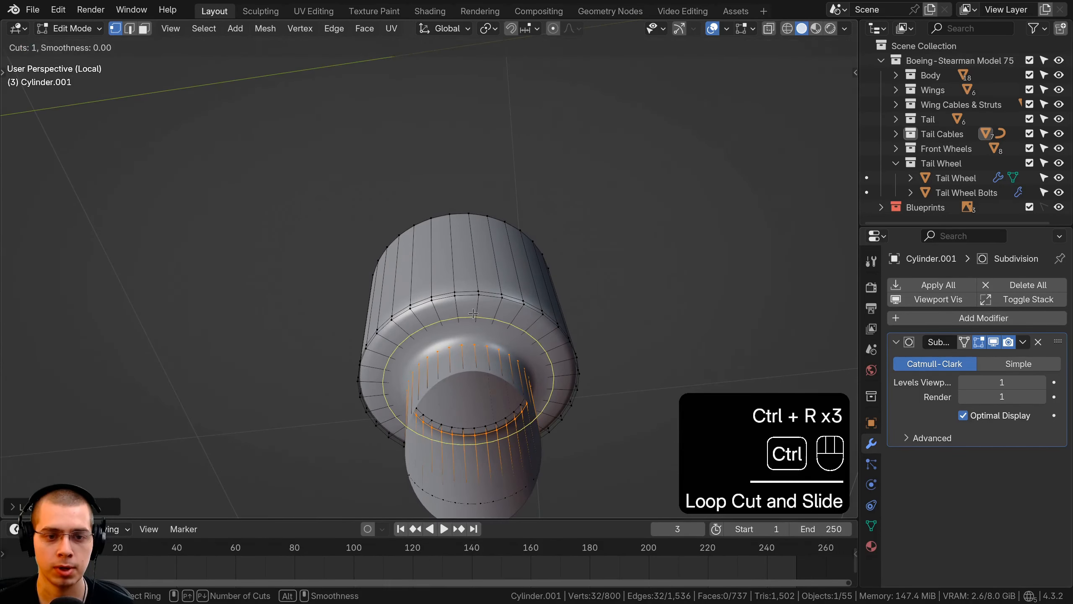
left_click(477, 303)
left_click(480, 298)
key("ctrl+r")
left_click(479, 308)
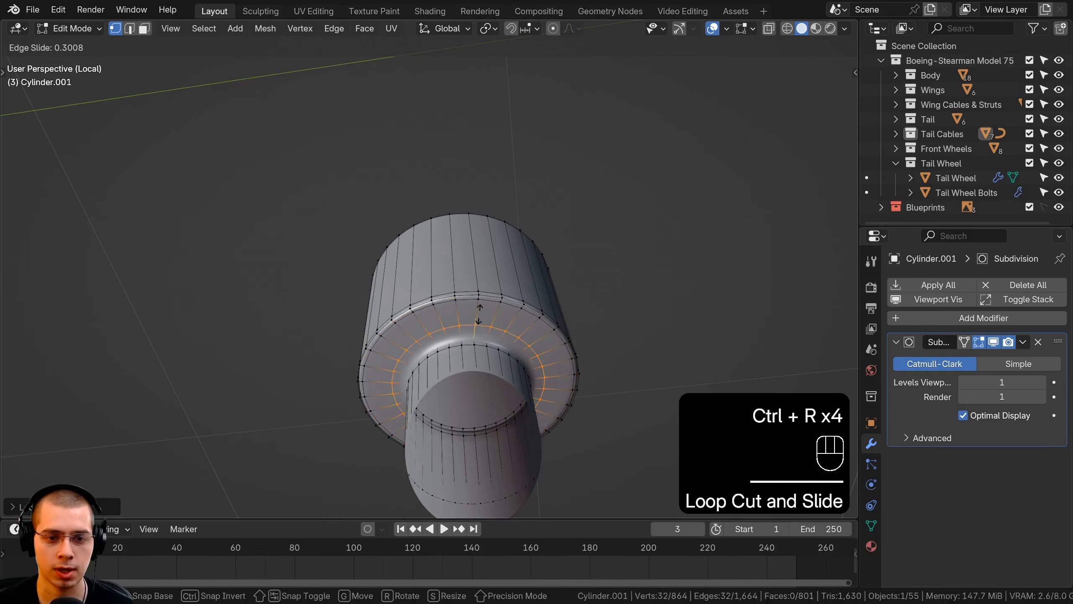
left_click(479, 313)
Leave Edit Mode and Local View, and rotate the strut in the right side view so its cap leans forward into the ring fitting
key("Tab")
scroll(477, 352, "down", 5)
middle_click_drag(475, 261, 516, 221)
key("KP_Divide")
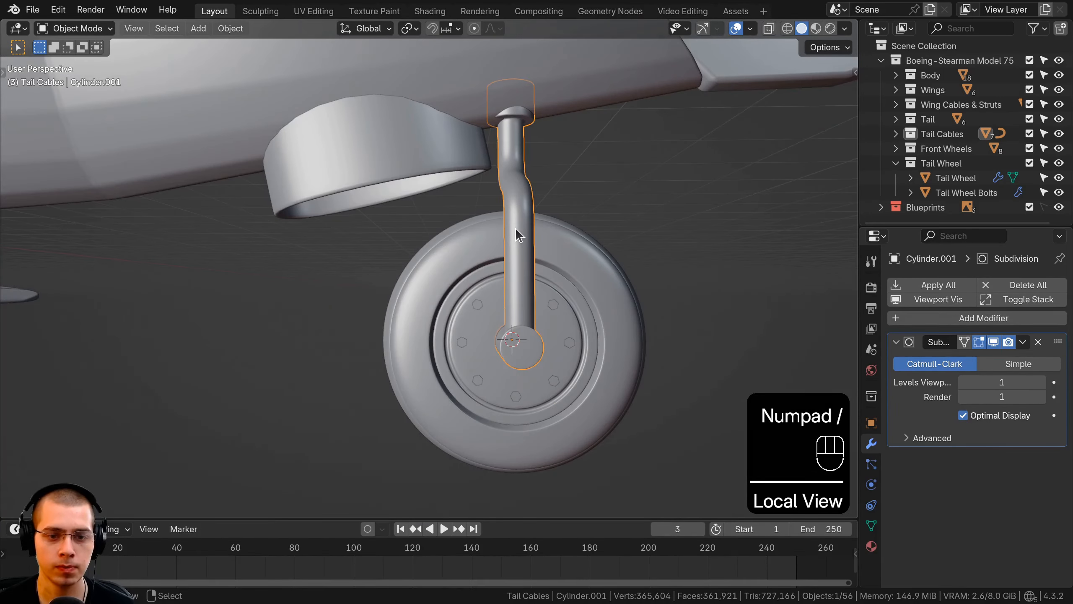
key("KP_3")
key("r")
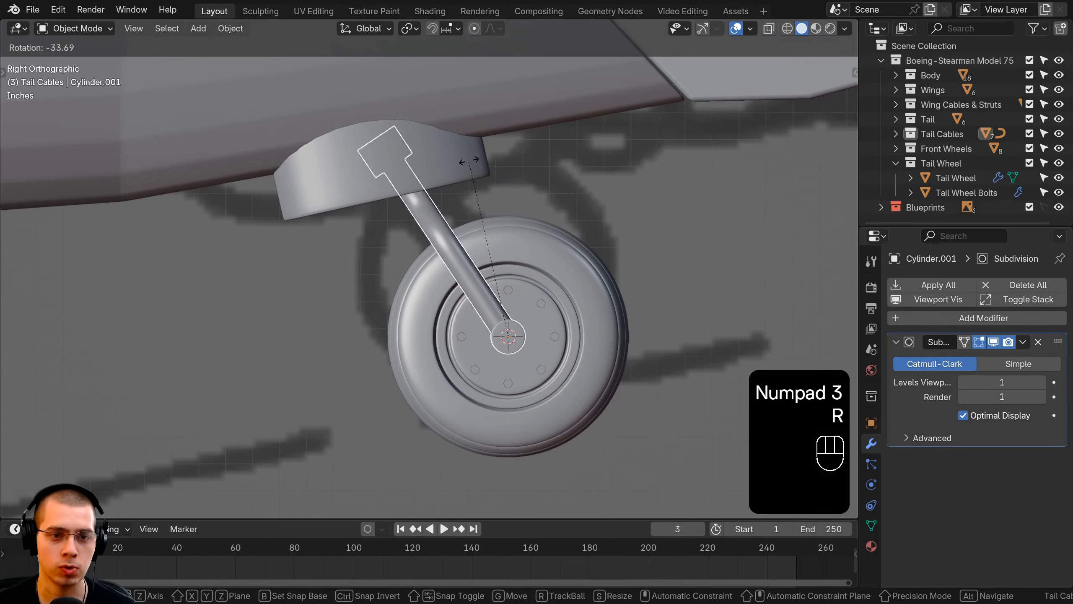
left_click(479, 153)
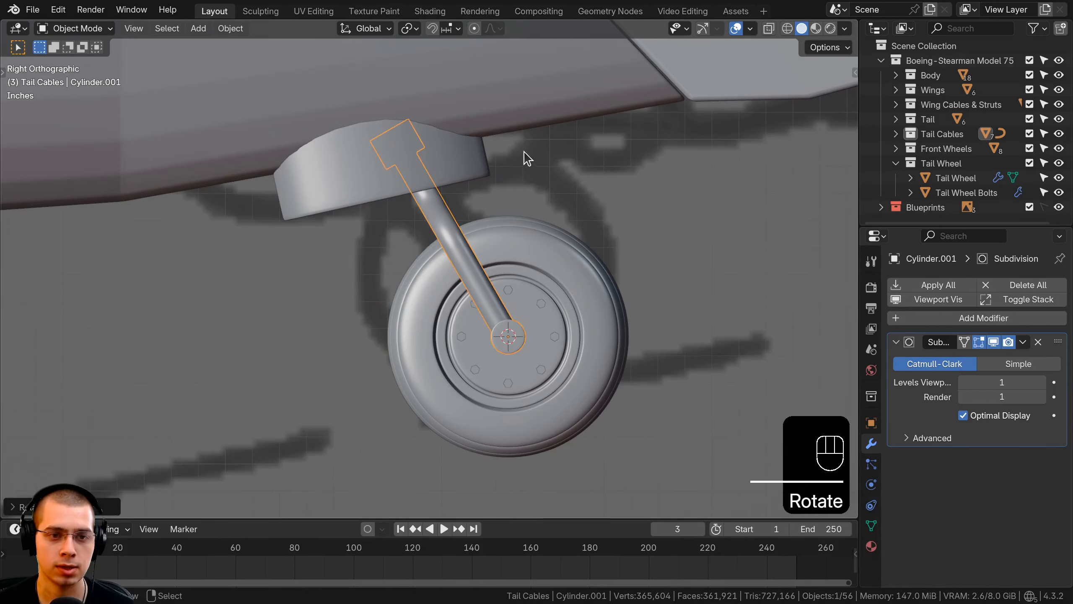
key("r")
left_click(527, 149)
Move the ring fitting slightly toward the tail, adjust its tilt to fit the strut's cap, and clear the selection
left_click(482, 163)
key("g")
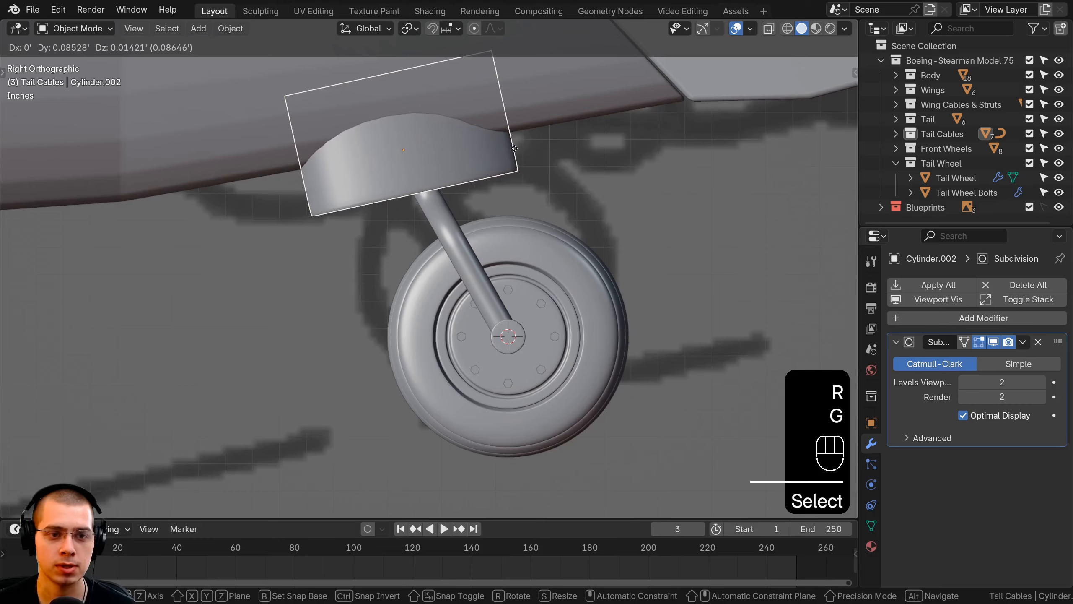
left_click(522, 146)
key("r")
left_click(441, 211)
key("a")
middle_click_drag(477, 270, 400, 241)
middle_click_drag(399, 242, 409, 237, "shift")
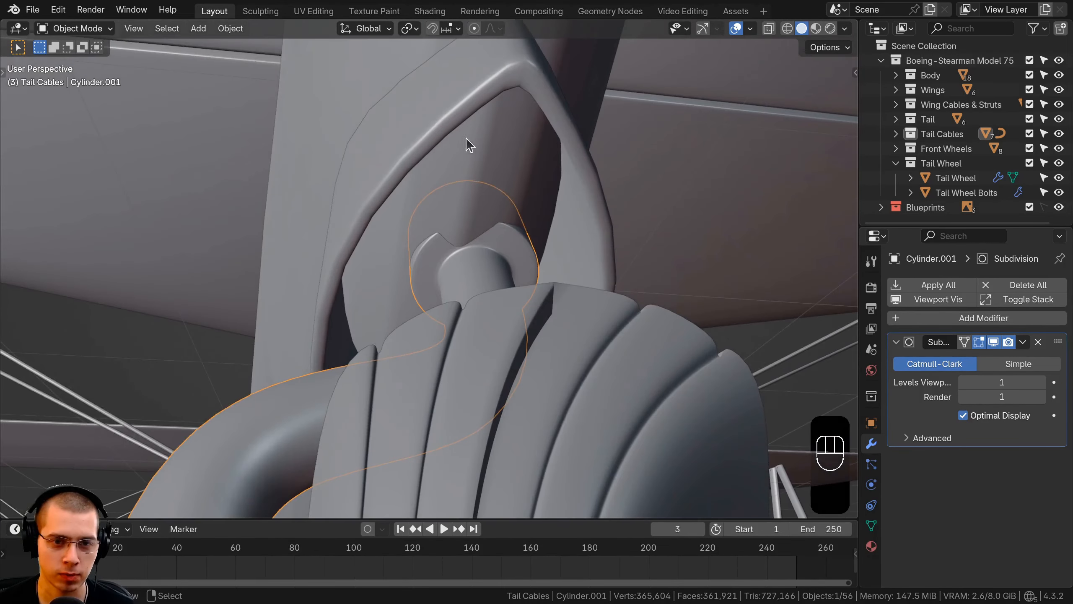
Open the strut's mesh in wireframe Edit Mode and box-select the cap, neck and upper bend down to the middle of the S-curve
middle_click_drag(466, 138, 458, 218)
middle_click_drag(484, 255, 436, 321)
key("Tab")
key("z")
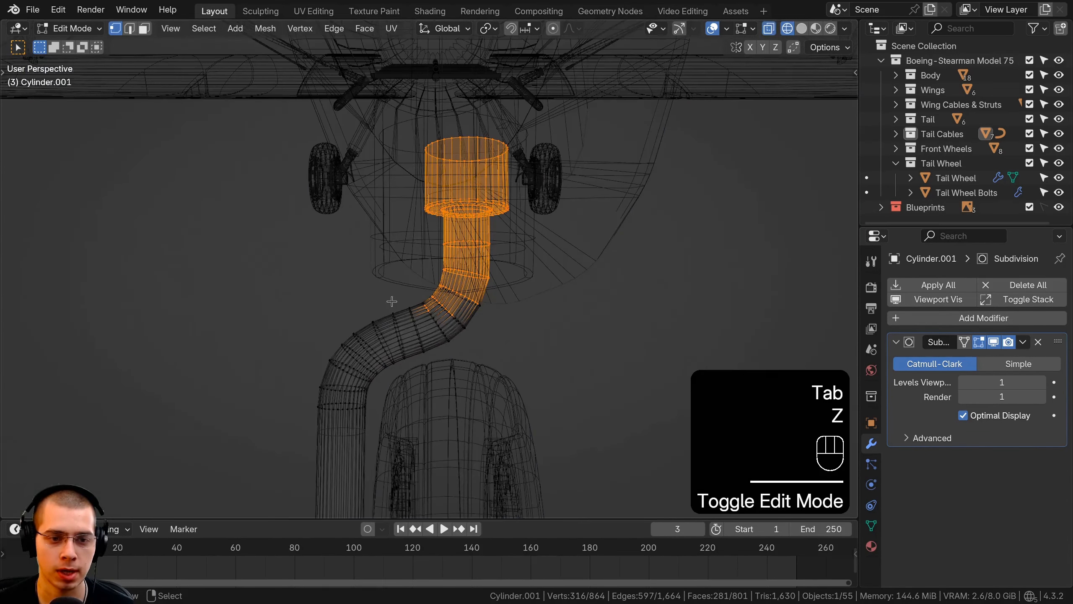
key("a")
left_click_drag(396, 99, 554, 312)
key("b")
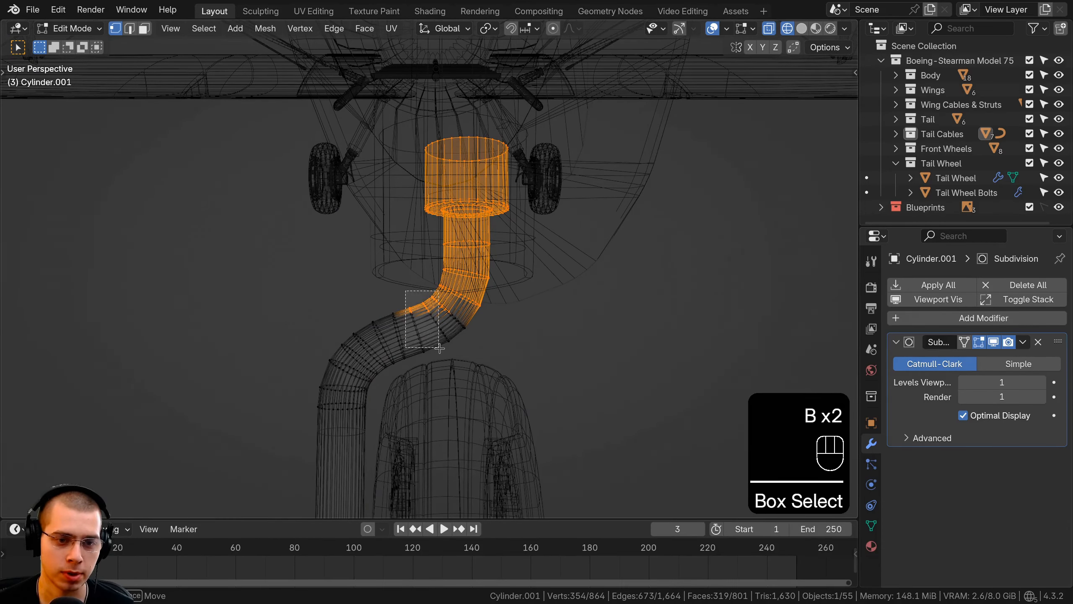
left_click_drag(417, 279, 522, 376)
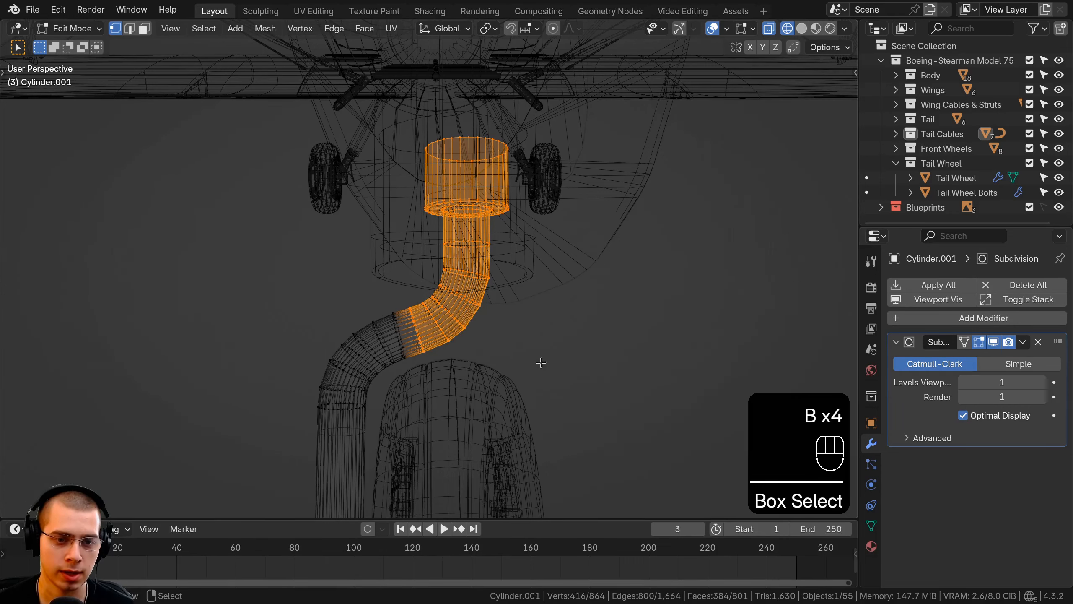
In solid shading, adjust the selection to the bend's middle loop and shift the cap and upper bend toward the lower bend in small moves
key("z")
middle_click_drag(592, 359, 608, 374)
scroll(448, 315, "up", 2)
left_click(425, 312, "alt+shift")
middle_click_drag(432, 288, 441, 231, "shift")
key("g")
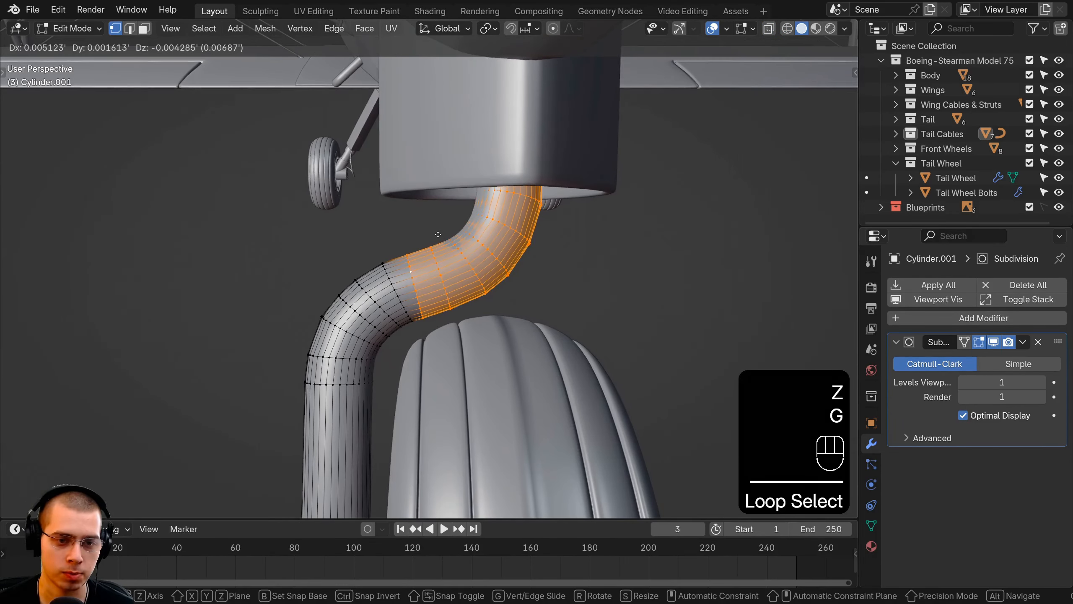
left_click(433, 235)
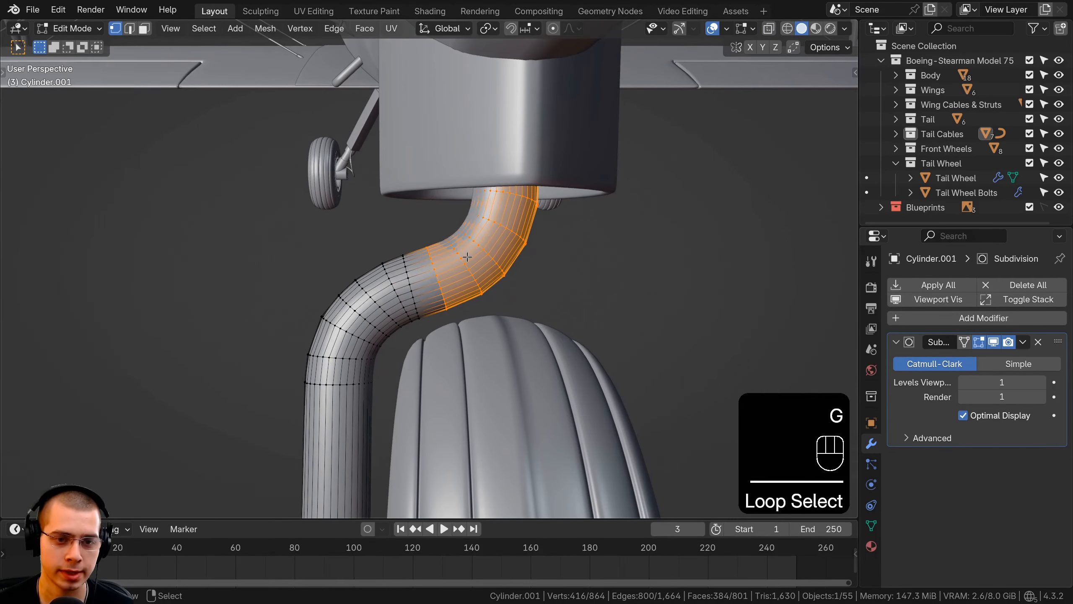
key("g")
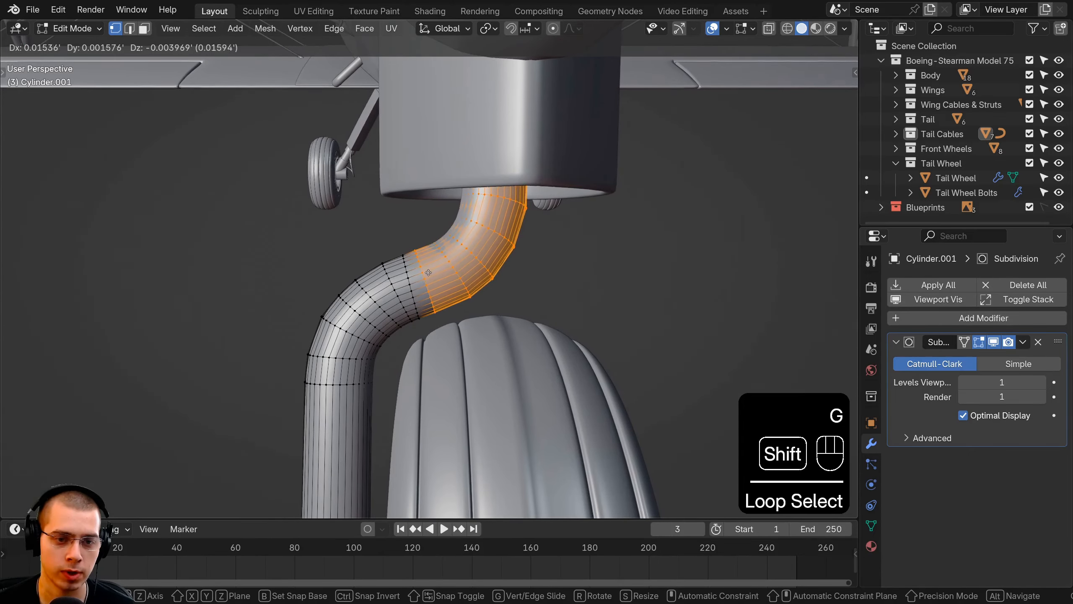
left_click(430, 272)
mouse_move(429, 272)
middle_mouse_down()
mouse_move(469, 162)
mouse_move(463, 173)
mouse_move(486, 186)
mouse_move(406, 203)
middle_mouse_up()
key("g")
left_click(464, 173)
Box-deselect the bend in wireframe, lower the cap and neck to shorten the strut's top, and leave Edit Mode in solid shading
key("z")
key("b")
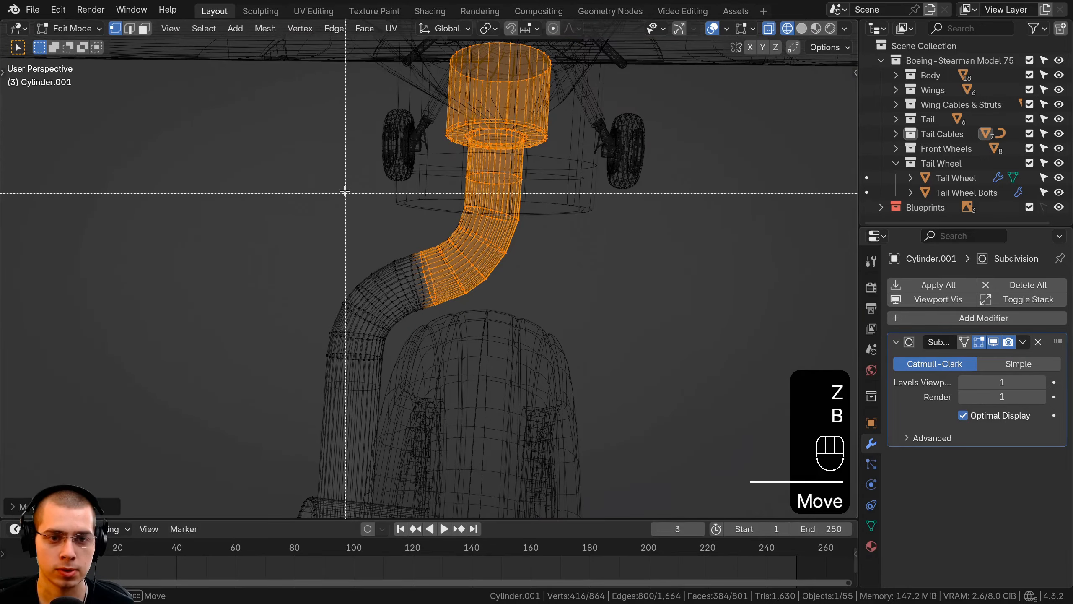
left_click_drag(344, 191, 735, 384, "shift")
middle_click_drag(735, 384, 463, 173)
key("g")
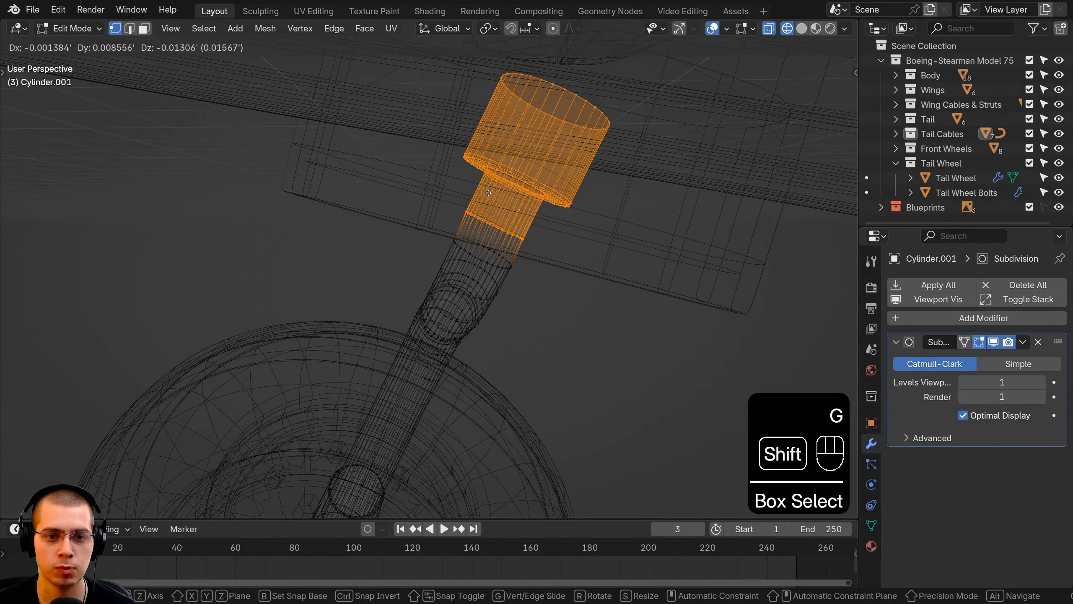
left_click(497, 231)
key("z")
mouse_move(497, 231)
middle_mouse_down()
mouse_move(503, 211)
mouse_move(664, 149)
mouse_move(719, 165)
mouse_move(539, 254)
mouse_move(554, 250)
mouse_move(457, 331)
middle_mouse_up()
key("Tab")
key("a")
right_click(457, 330)
Open the tail wheel's mesh in Edit Mode, turn off the Mirror modifier's Clipping and move the half-wheel outward along X
middle_click_drag(456, 331, 728, 284)
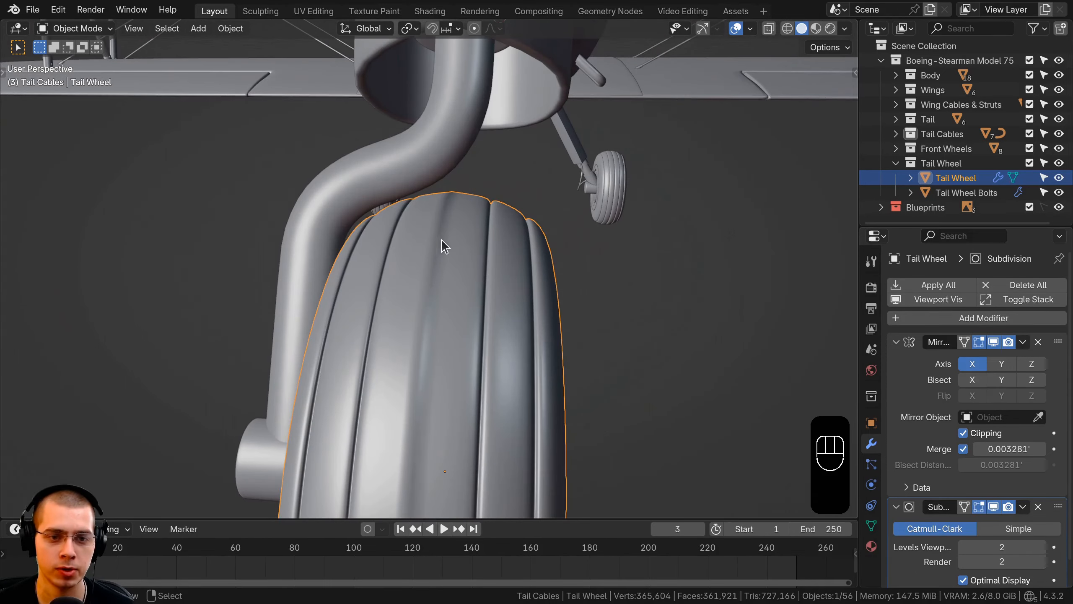
key("Tab")
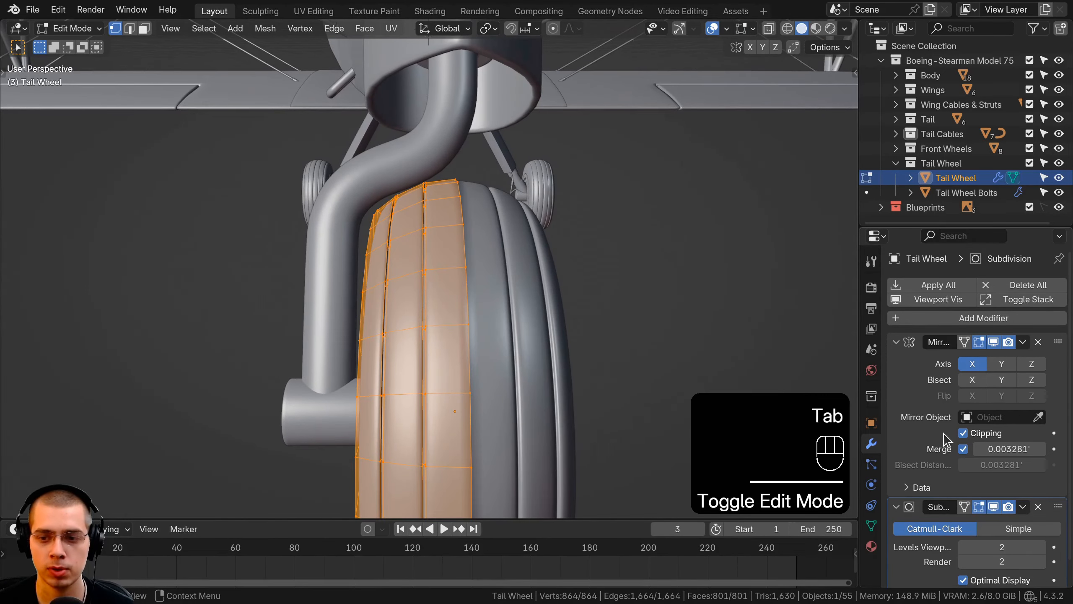
middle_click_drag(595, 360, 411, 228)
key("g")
key("x")
left_click(533, 358)
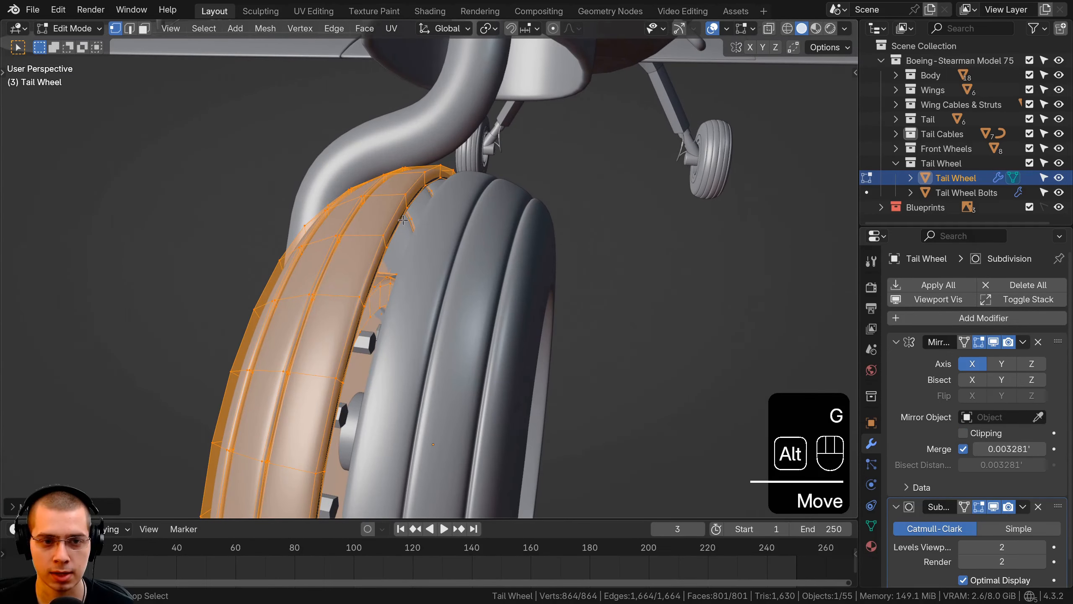
Select the tire's inner edge loop, move it along X toward the centre, re-enable Clipping and move it onto the mirror plane
left_click(404, 220, "alt")
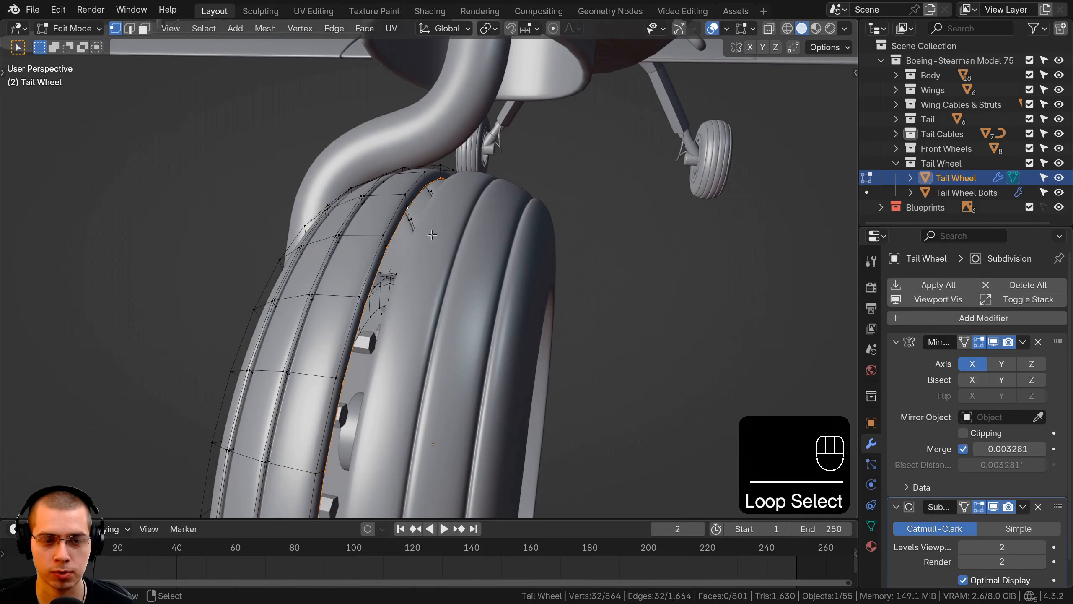
middle_click_drag(429, 233, 481, 262)
key("g")
key("x")
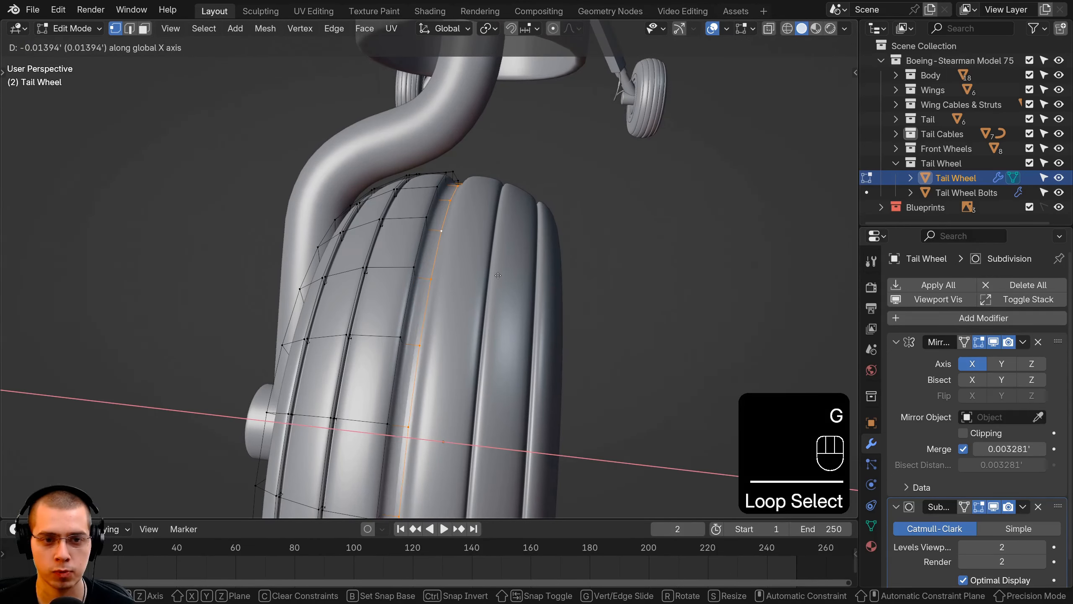
left_click(498, 275)
left_click(981, 436)
middle_click_drag(604, 345, 647, 358)
key("g")
key("x")
left_click(563, 347)
Select the whole half-wheel mesh, move it about 0.01' inward along X to narrow the centre groove, and leave Edit Mode
key("a")
key("a")
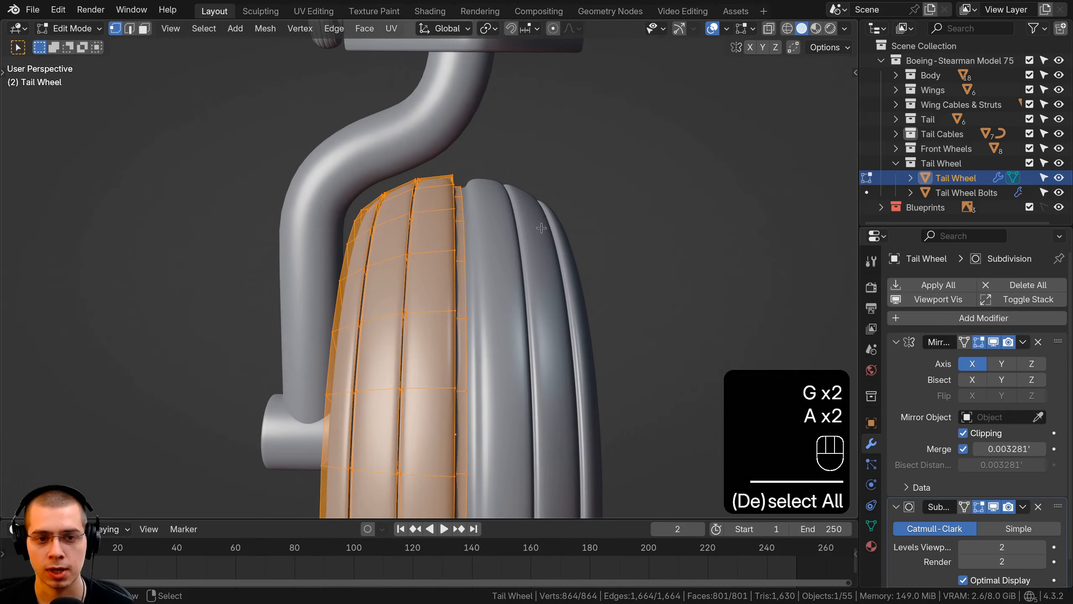
key("g")
key("x")
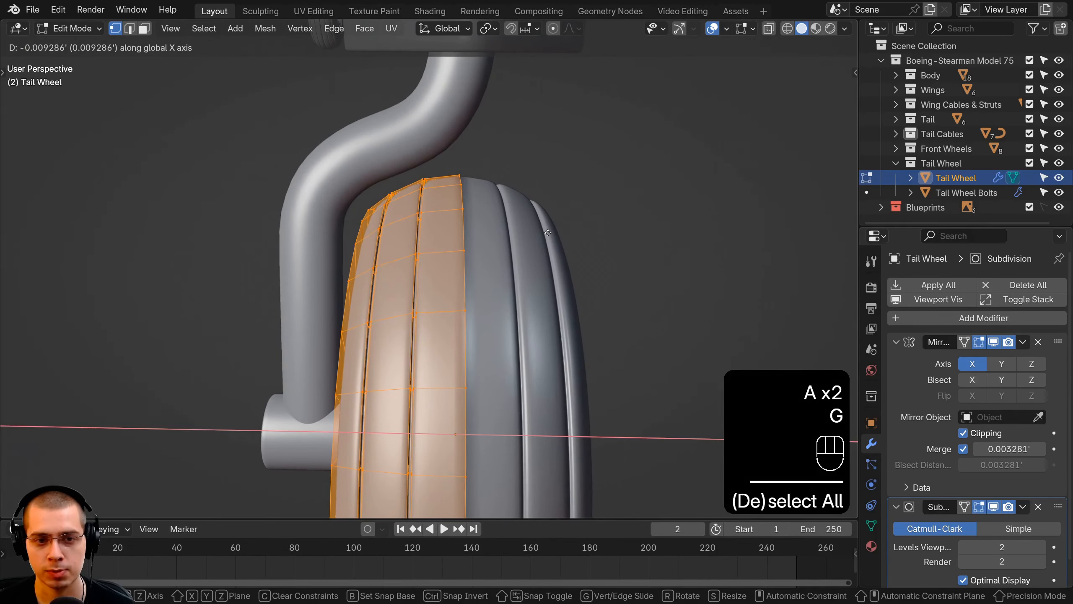
key("shift")
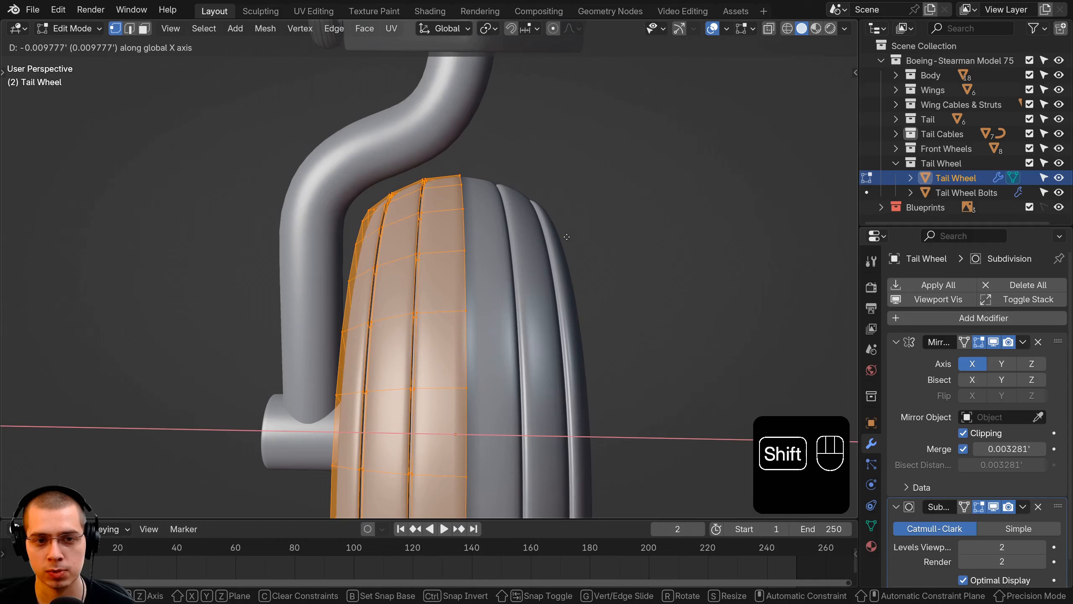
left_click(554, 234)
key("Tab")
scroll(541, 247, "down", 5)
middle_click_drag(542, 247, 505, 249)
scroll(509, 258, "up", 5)
middle_click_drag(449, 190, 463, 195)
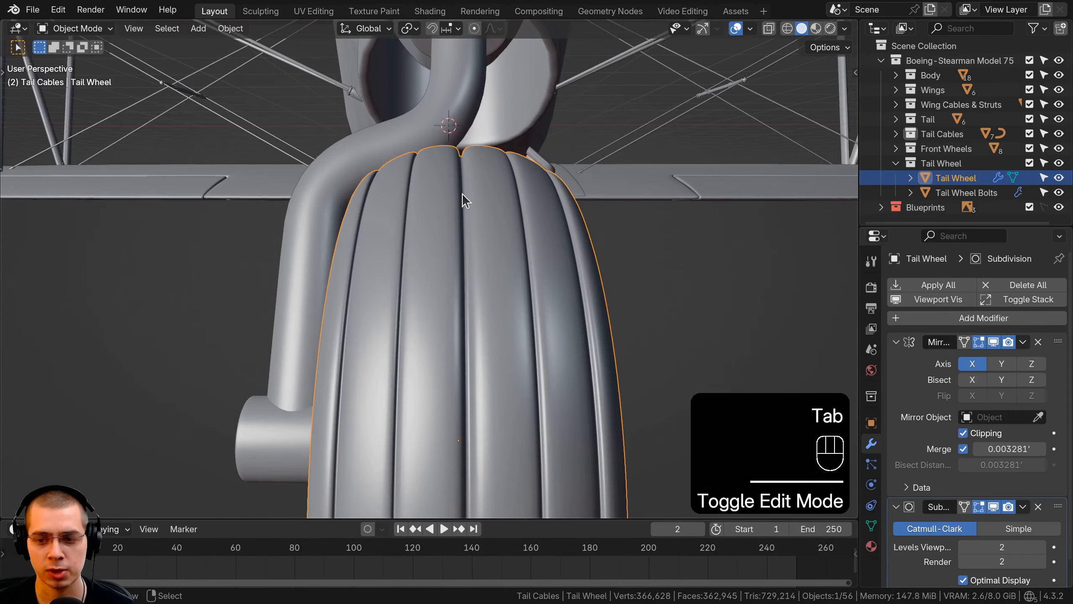
Set the Mirror merge distance to 0.000864' and move the half-wheel mesh slightly inward along X, about 0.005'
key("Tab")
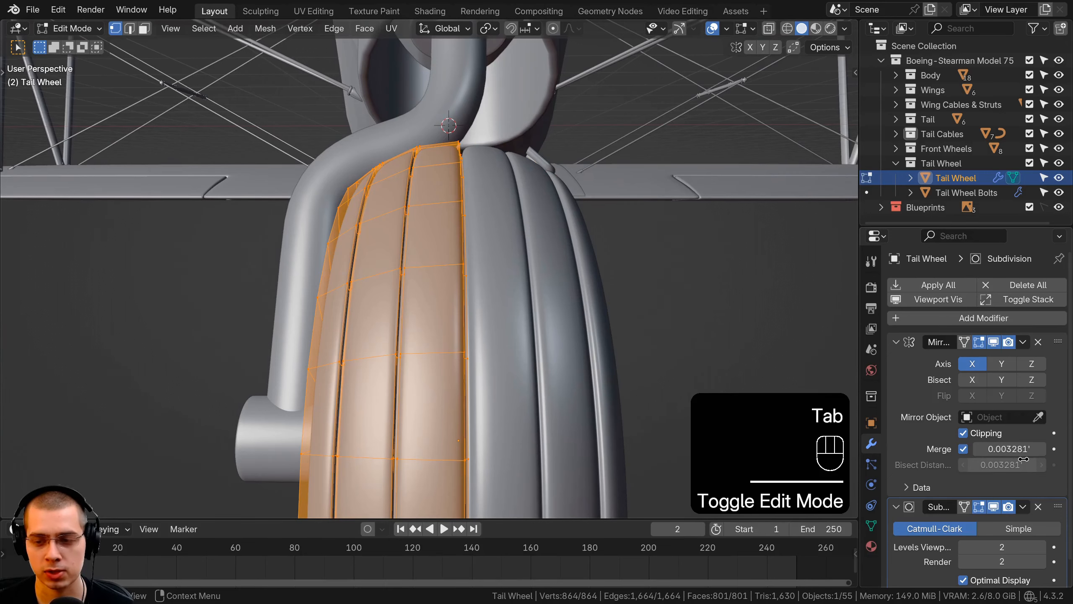
left_click_drag(1009, 449, 984, 449)
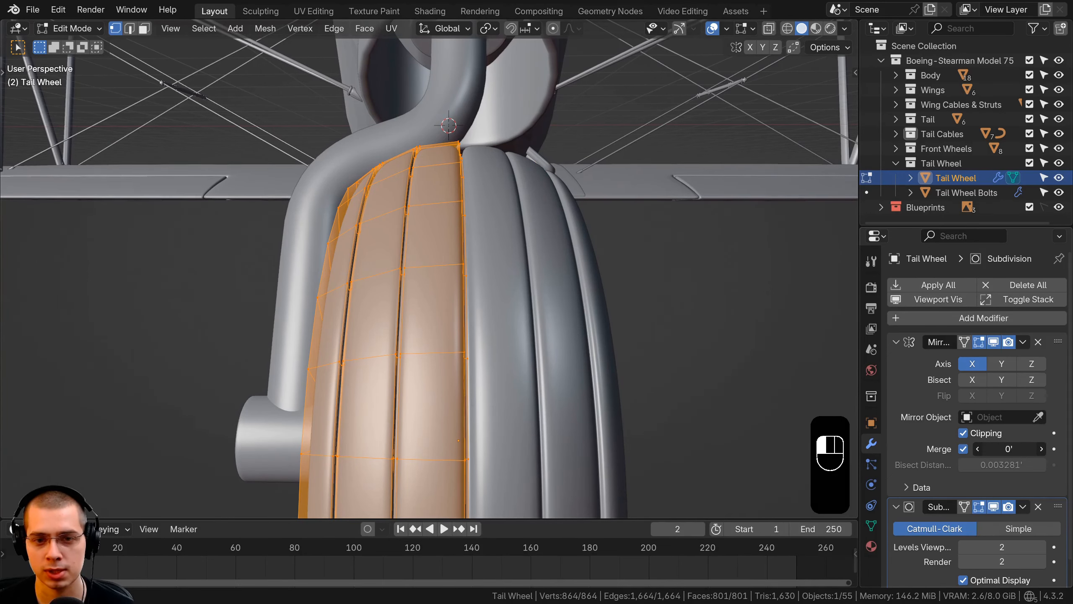
key("g")
key("x")
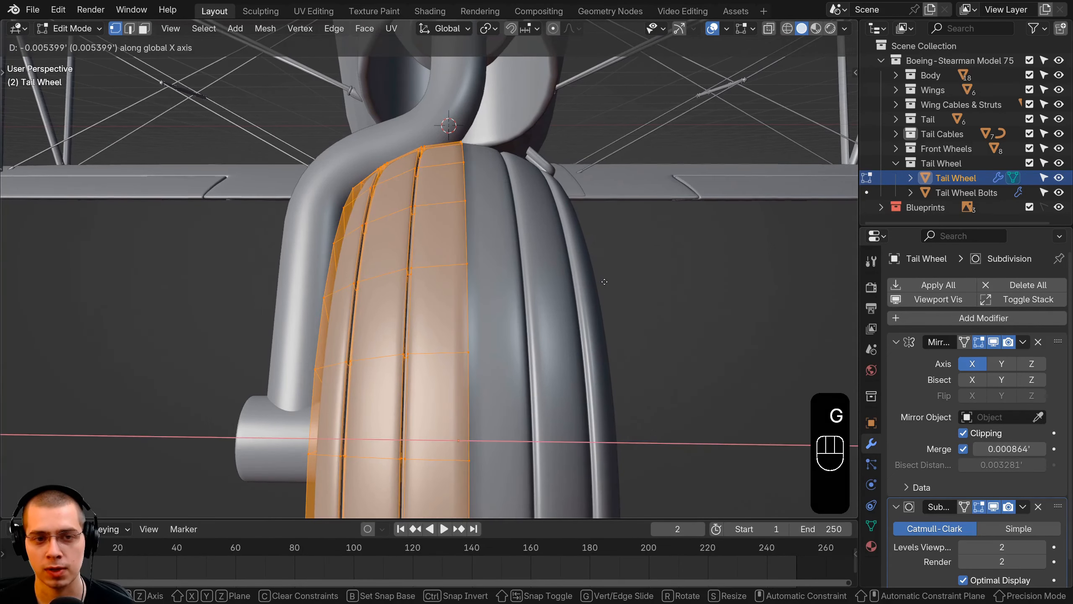
left_click(572, 277)
key("Tab")
Bring the tail wheel and rear fuselage into view and save the file Biplane 9.blend
scroll(494, 237, "down", 5)
scroll(481, 251, "down", 4)
middle_click_drag(482, 250, 616, 262)
key("ctrl+s")
Examine the tail wheel in a maximized viewport and the biplane's wings, struts and cables from the front quarter
key("ctrl+space")
scroll(437, 159, "down", 2)
key("space")
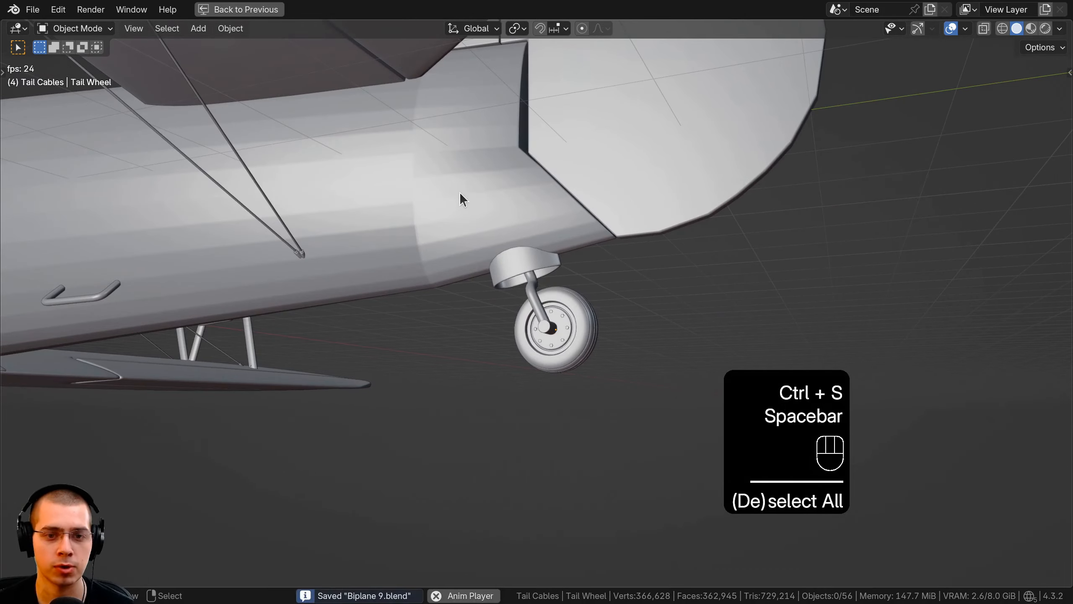
middle_click_drag(459, 192, 401, 204)
key("space")
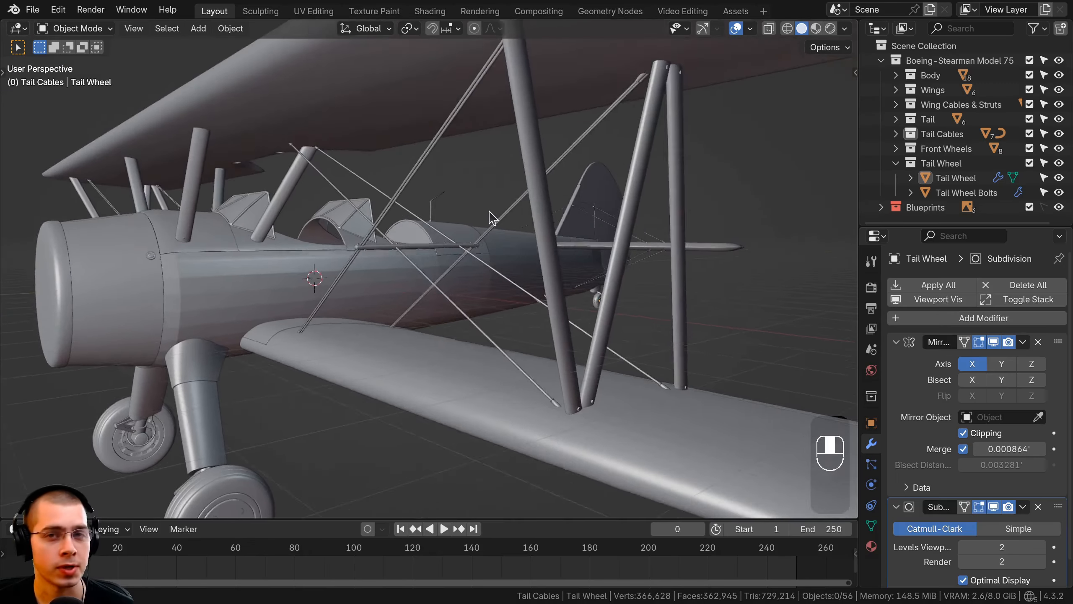
middle_click_drag(491, 212, 488, 210)
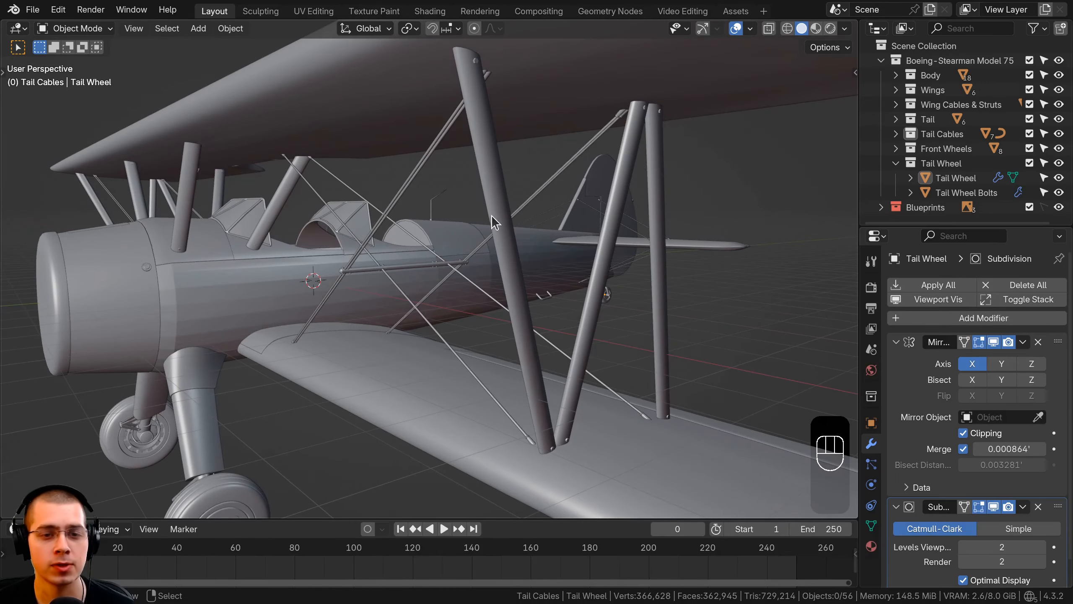
scroll(486, 205, "down", 3)
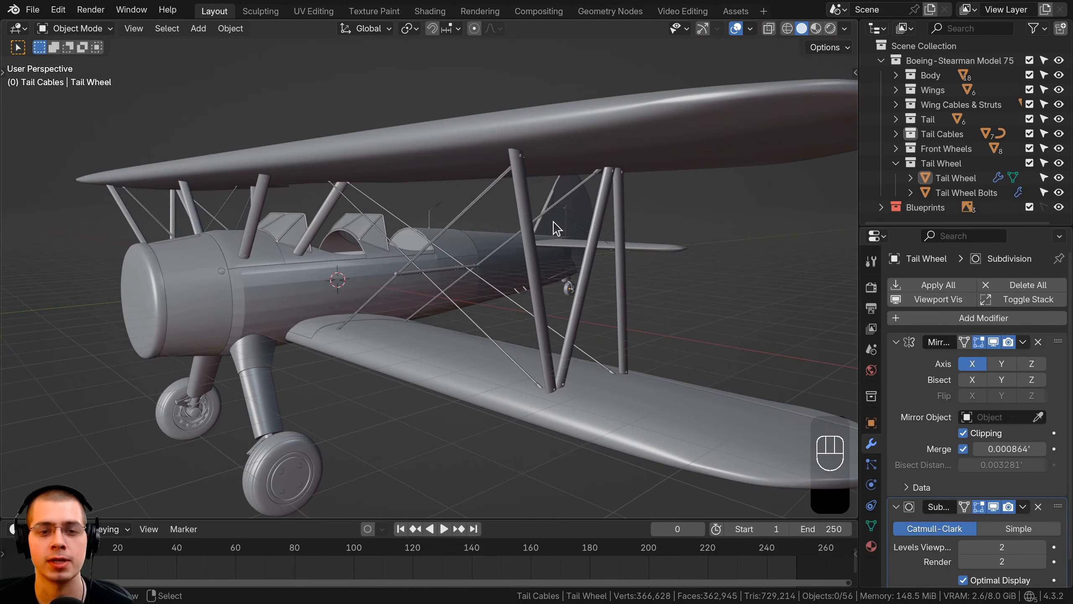
middle_click_drag(553, 228, 515, 236, "shift")
scroll(515, 241, "up", 2)
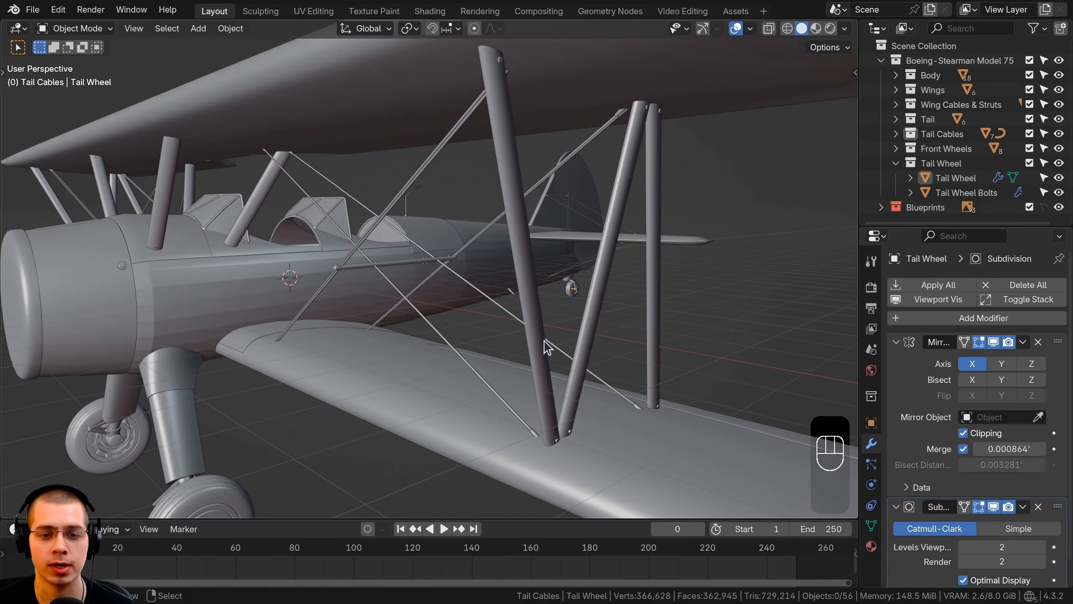
Reset the 3D cursor, frame the whole biplane and select all of its objects
scroll(527, 240, "up", 2, "shift")
scroll(527, 242, "down", 1)
key("shift+c")
key("a")
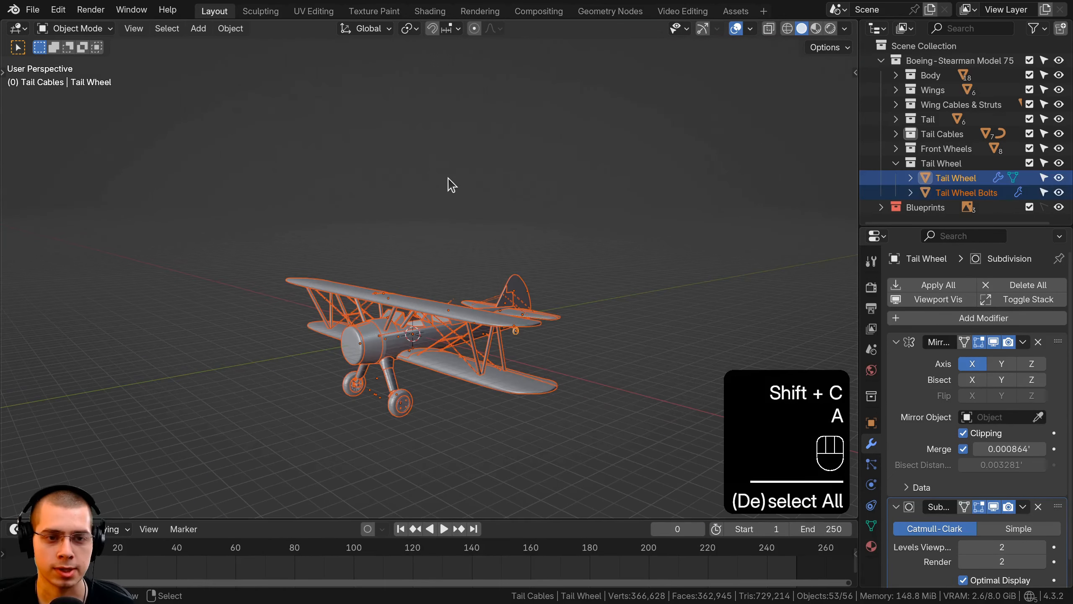
Deselect all objects and add a Bézier curve to the biplane scene
key("a")
key("shift+a")
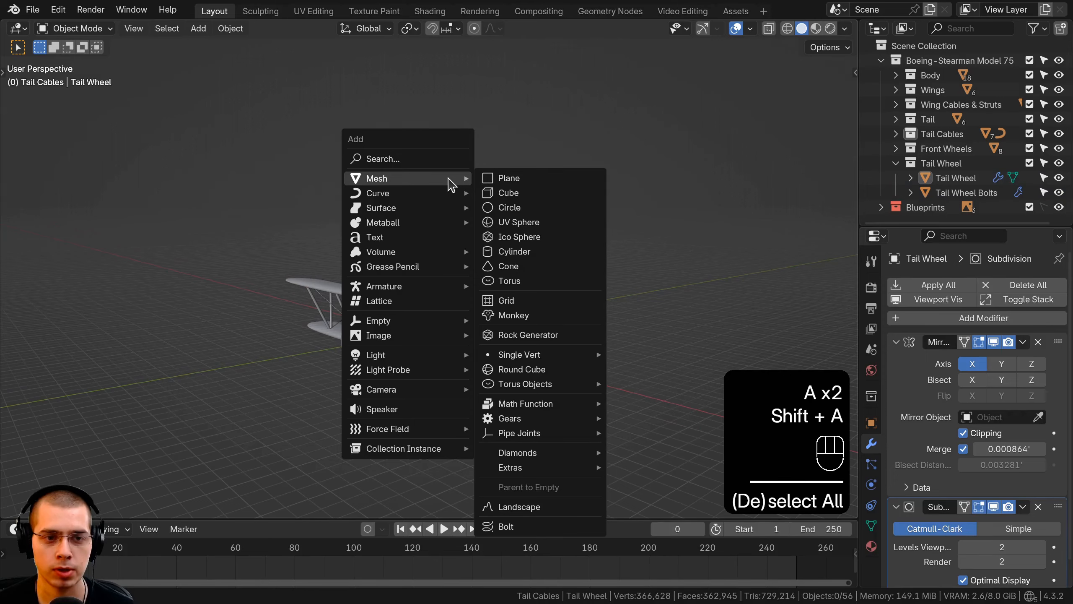
mouse_move(446, 197)
left_click(492, 193)
middle_click_drag(482, 243, 503, 281)
middle_click_drag(502, 281, 516, 292)
Move the Bézier curve outboard to the outer struts between the upper and lower wings
key("g")
middle_click_drag(541, 297, 693, 193)
left_click(588, 307)
key("g")
left_click(567, 188)
key("g")
middle_click_drag(693, 194, 600, 163)
left_click(639, 202)
middle_click_drag(600, 163, 541, 245, "shift")
key("g")
left_click(520, 198)
Rotate the Bézier curve upright about the global Y axis and place it ahead of the front outer strut in side view
scroll(541, 244, "up", 4)
key("r")
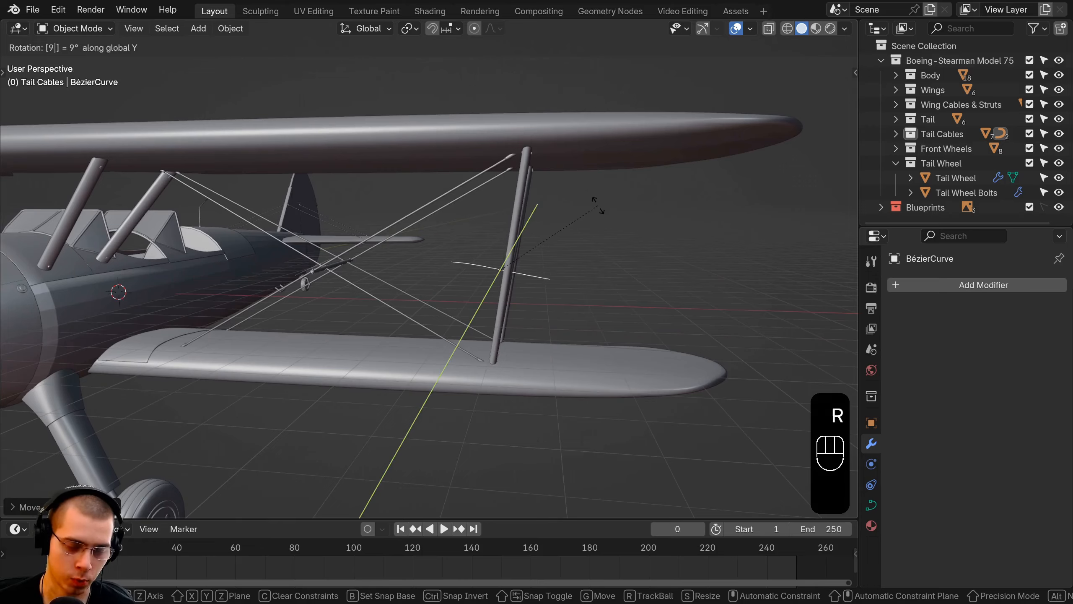
left_click(598, 205)
scroll(596, 211, "down", 4)
middle_click_drag(596, 211, 484, 235)
key("KP_3")
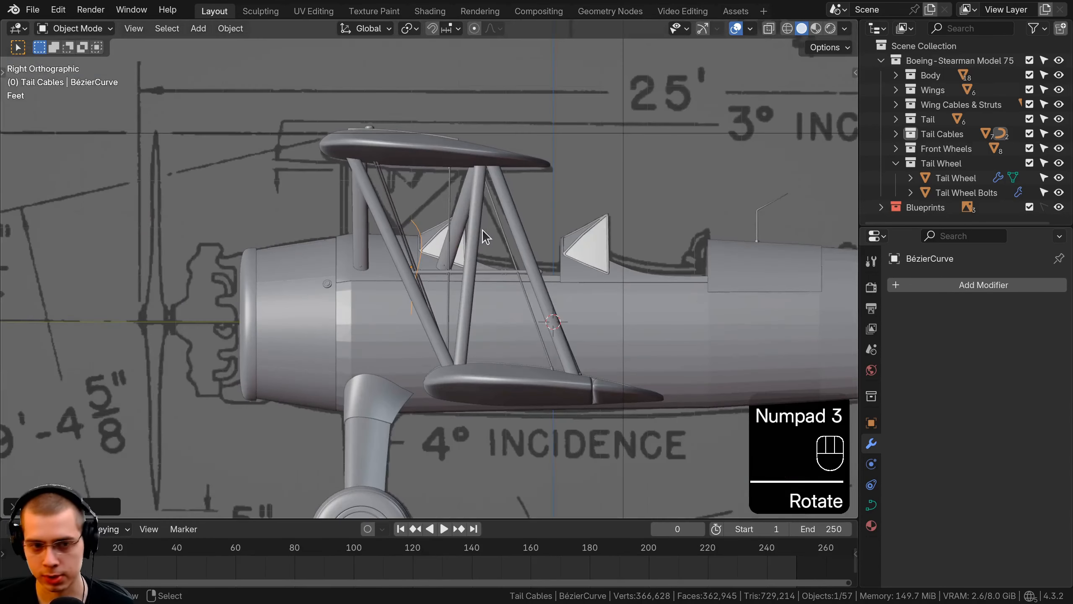
scroll(482, 230, "up", 5)
key("r")
key("g")
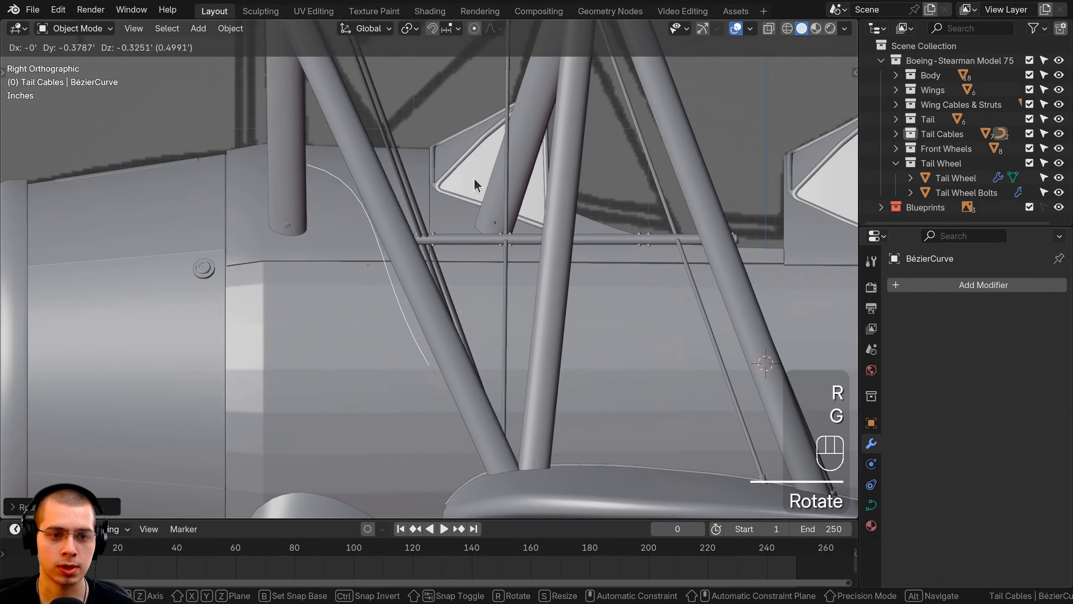
left_click(476, 175)
In Edit Mode, rotate and reposition the curve's upper control point to follow the front strut's slope
key("Tab")
key("a")
key("a")
key("g")
left_click(268, 200)
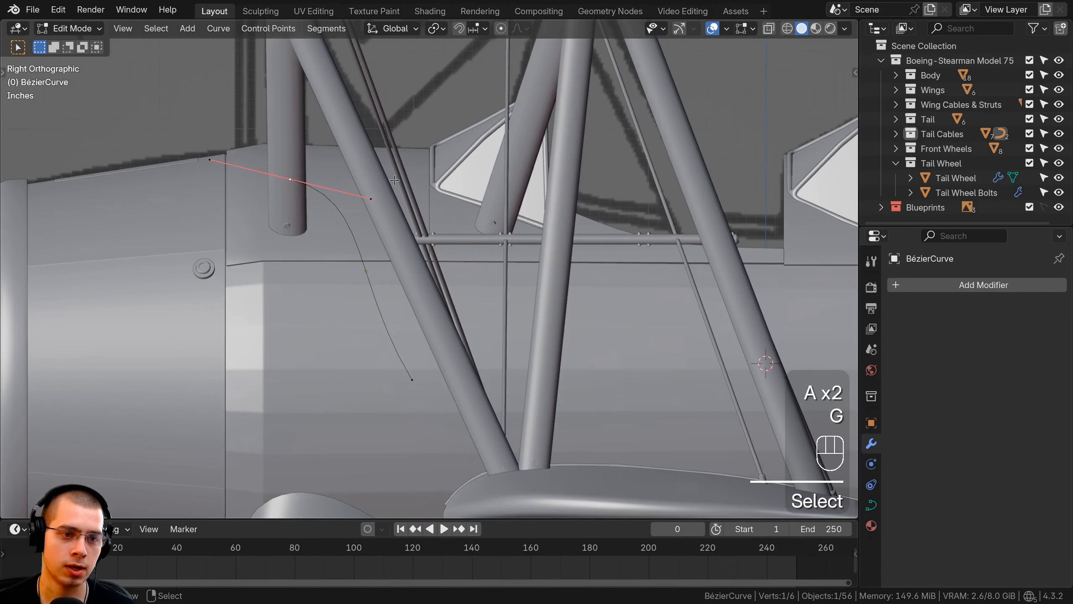
key("r")
left_click(353, 243)
key("g")
left_click(368, 231)
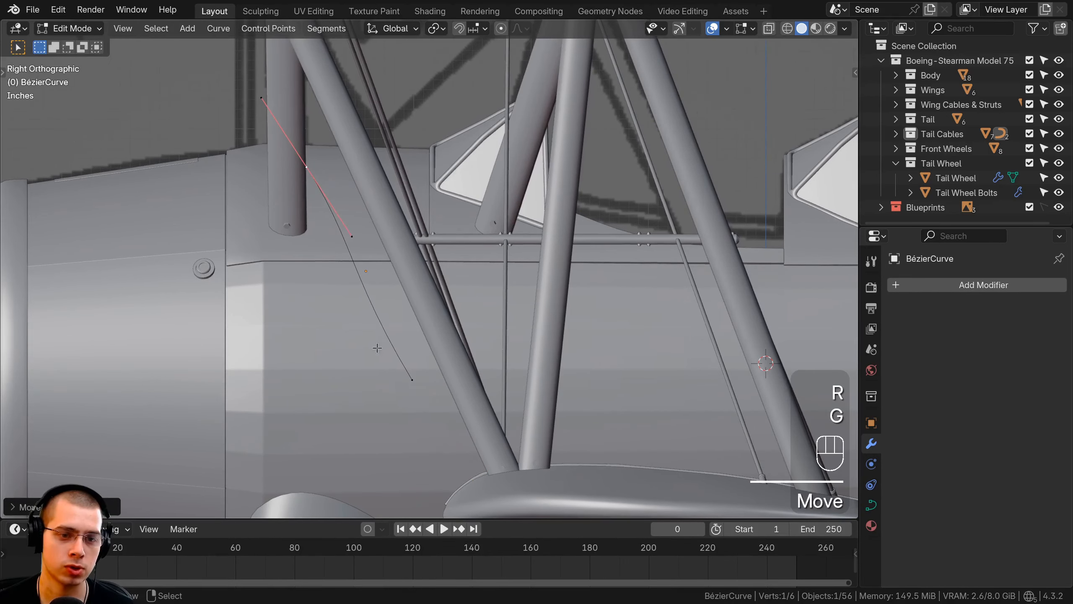
Rotate the lower control point to the strut's slope and move the whole curve against the strut's front edge
right_click(411, 379)
key("r")
left_click(493, 353)
key("a")
key("a")
middle_click_drag(440, 290, 408, 184, "shift")
key("g")
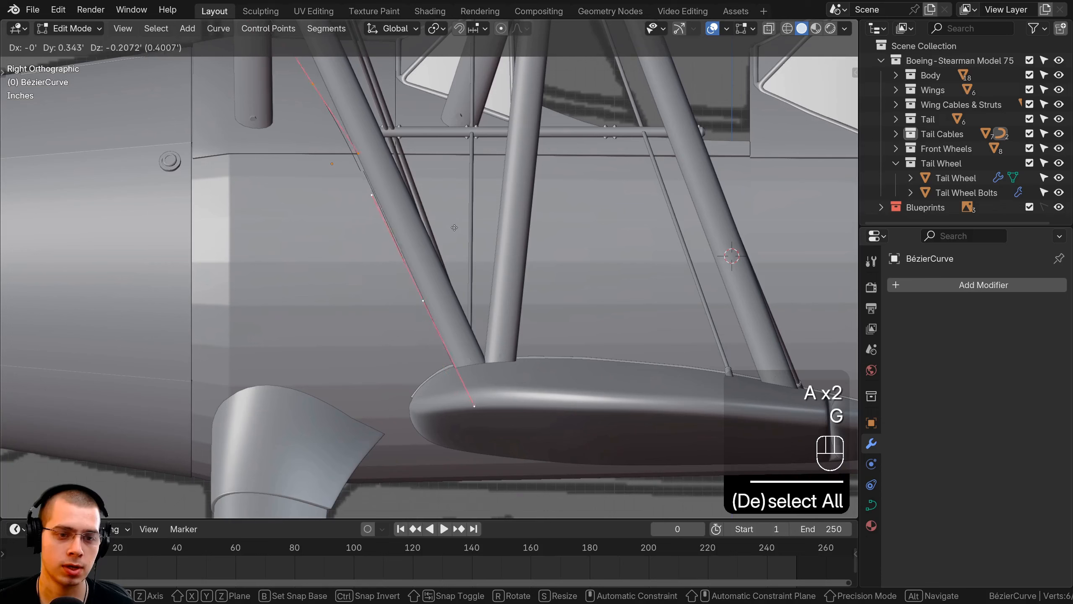
left_click(469, 262)
Fit the whole curve to the strut's front edge where it meets the lower wing by moving and scaling it
middle_click_drag(470, 264, 471, 211, "shift")
scroll(475, 228, "up", 4)
key("g")
left_click(495, 289)
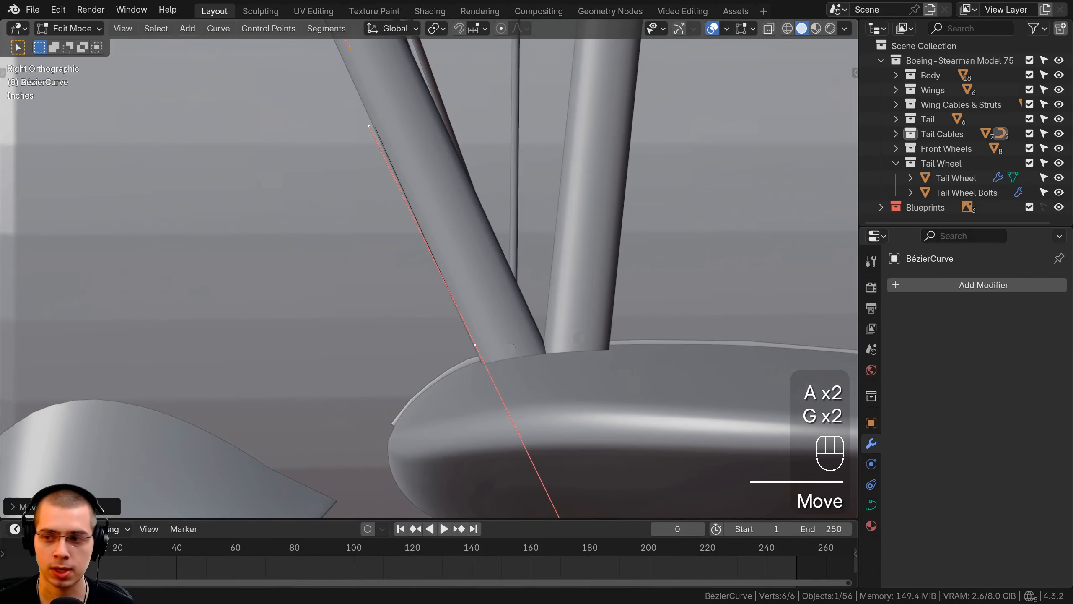
middle_click_drag(488, 405, 482, 358, "shift")
key("g")
left_click(482, 358)
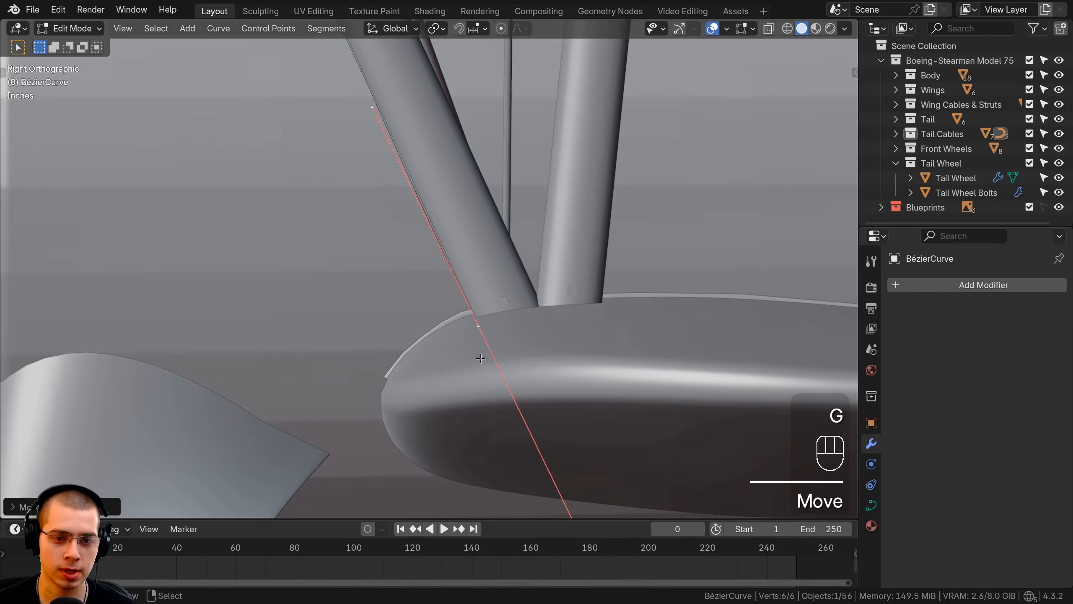
key("s")
left_click(573, 328)
Shift the whole curve along X and freely in perspective until its lower end sits at the front strut's foot
middle_click_drag(572, 329, 587, 302)
key("a")
key("a")
key("g")
key("x")
left_click(558, 290)
middle_click_drag(587, 303, 503, 224, "shift")
scroll(533, 255, "up", 4)
key("g")
left_click(711, 301)
key("g")
left_click(554, 311)
key("g")
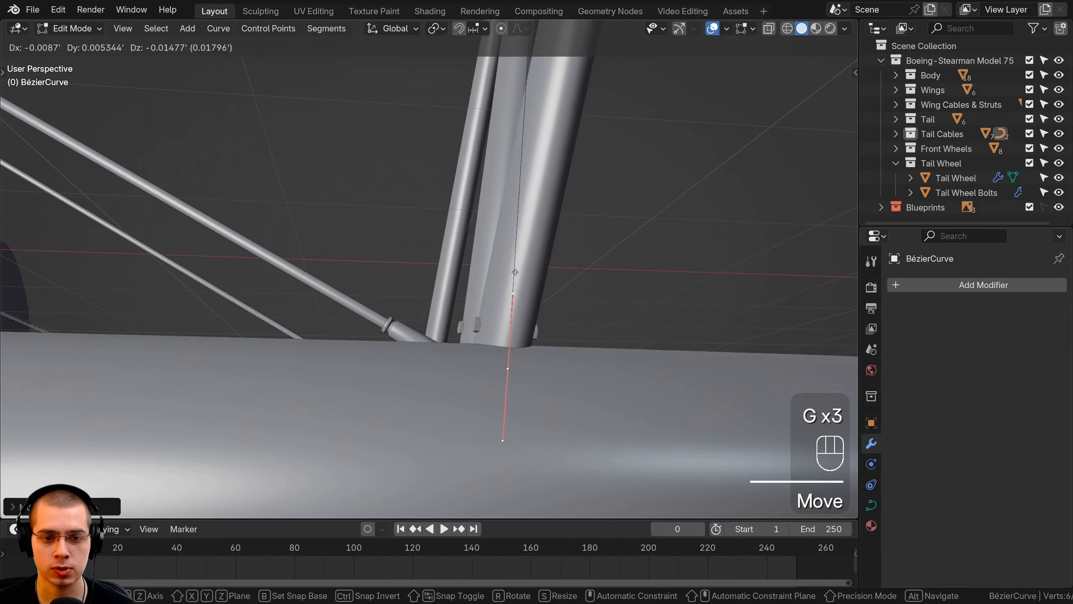
left_click(496, 220)
Rotate and move the whole curve to match the strut's tilt in front view, refining its position in perspective
scroll(496, 219, "down", 6)
key("KP_1")
key("r")
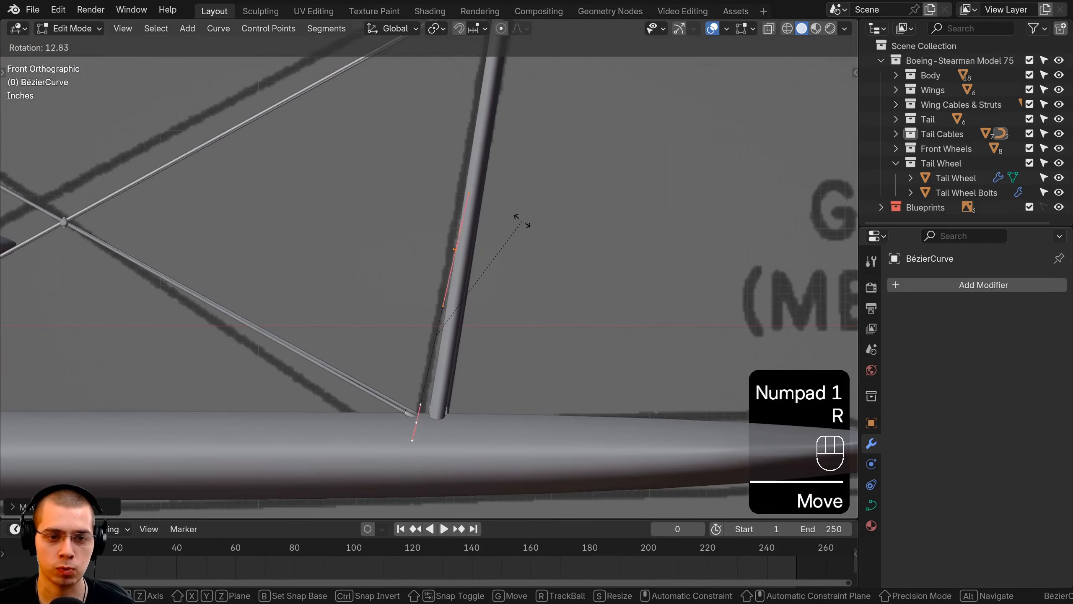
left_click(515, 213)
key("g")
left_click(527, 209)
key("r")
left_click(535, 204)
key("r")
left_click(595, 157)
key("g")
left_click(598, 157)
middle_click_drag(597, 158, 367, 189)
key("g")
left_click(359, 180)
Move the curve's upper control point up along the front strut and rotate it to stay parallel with the strut
right_click(384, 237)
middle_click_drag(387, 235, 374, 224)
middle_click_drag(374, 224, 432, 347, "shift")
key("g")
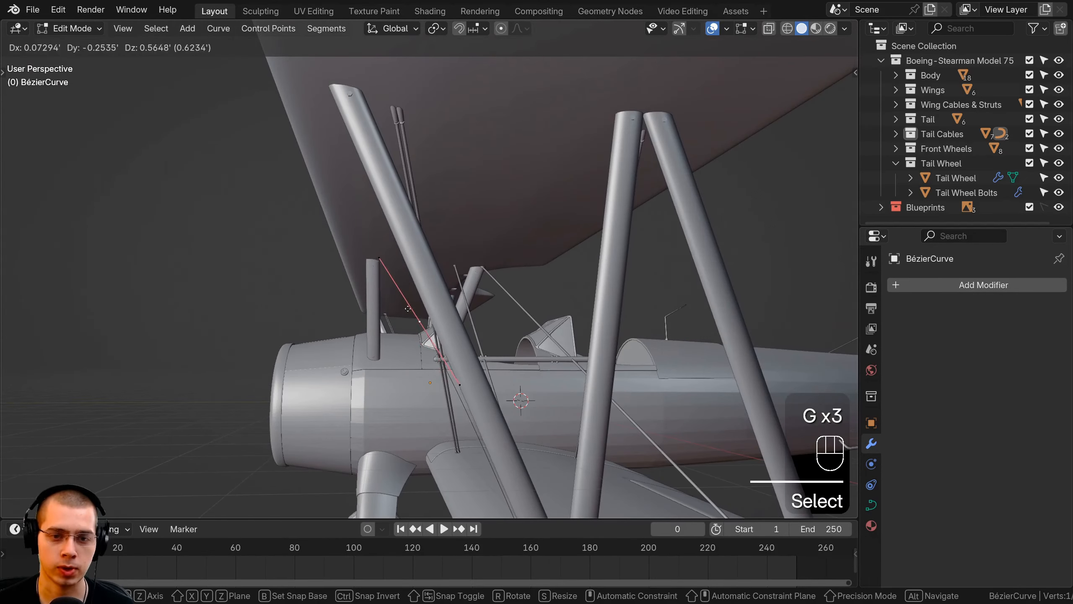
left_click(386, 272)
key("r")
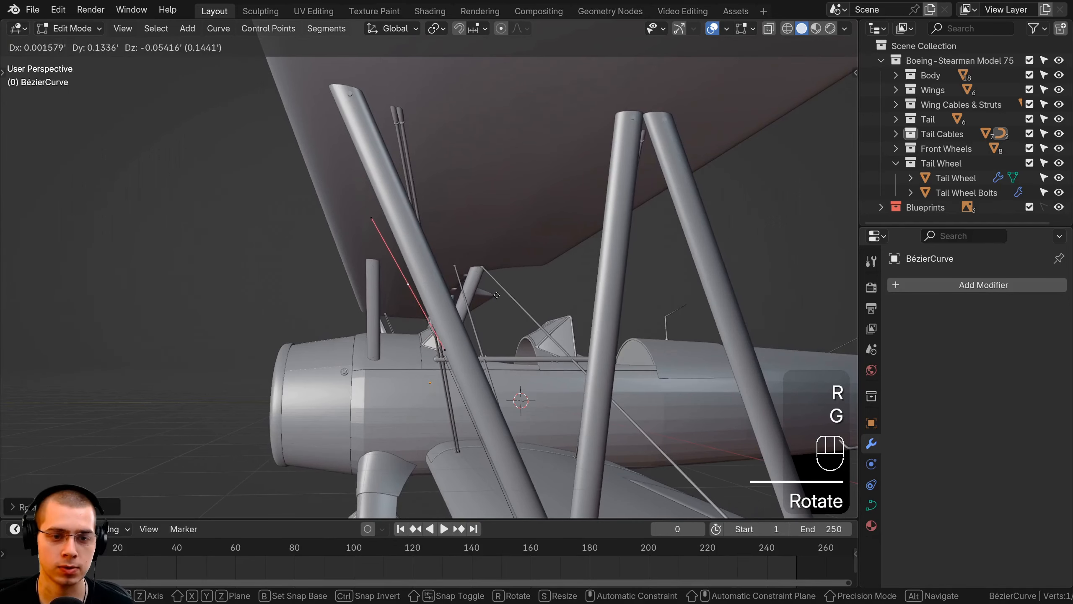
left_click(496, 294)
scroll(526, 334, "down", 3)
left_click(545, 328)
scroll(542, 319, "up", 3)
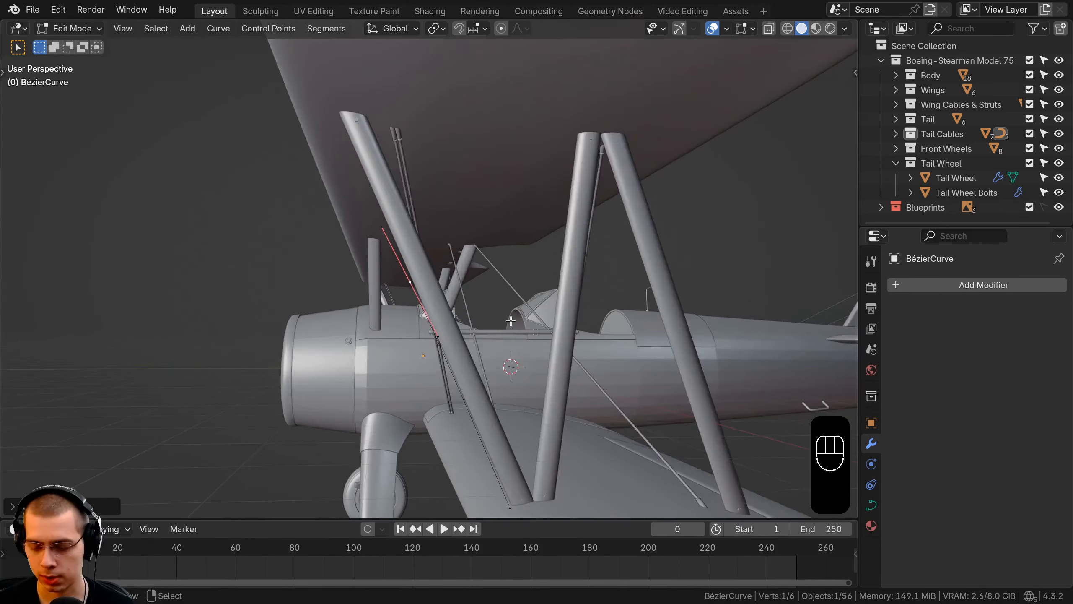
Scale the upper control point's handles and reposition the point along the strut's front edge in side view
key("KP_6")
key("KP_3")
key("s")
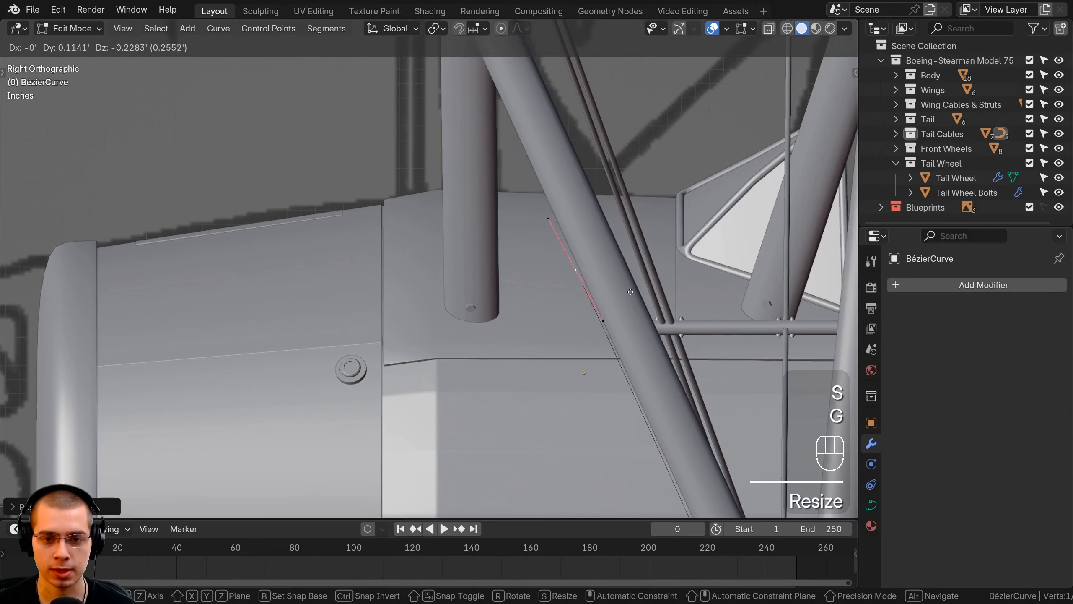
key("g")
key("s")
left_click(649, 314)
Extrude a new control point from the curve's upper end and rotate and move it to form a forward bend
key("e")
left_click(592, 252)
key("r")
left_click(556, 191)
key("g")
left_click(563, 243)
key("r")
left_click(559, 216)
key("g")
left_click(572, 211)
key("r")
left_click(558, 192)
Extrude another control point forward and down from the bend, scale its handles and rotate them nearly horizontal
key("e")
left_click(513, 280)
key("s")
key("r")
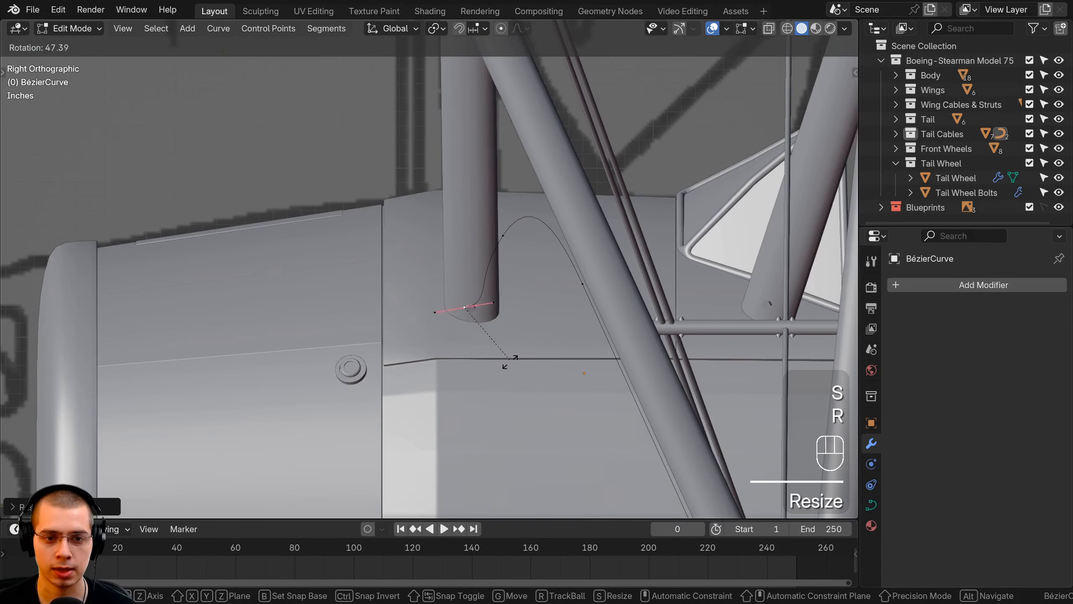
left_click(520, 359)
Refine the hooked end by scaling and rotating the middle control point's handles and repositioning the bend and end points
left_click(512, 247)
key("s")
key("r")
left_click(589, 295)
key("g")
left_click(602, 302)
left_click(460, 294)
key("g")
left_click(461, 293)
Select the entire hooked curve and move it along X toward the strut's outer side
scroll(670, 325, "up", 2)
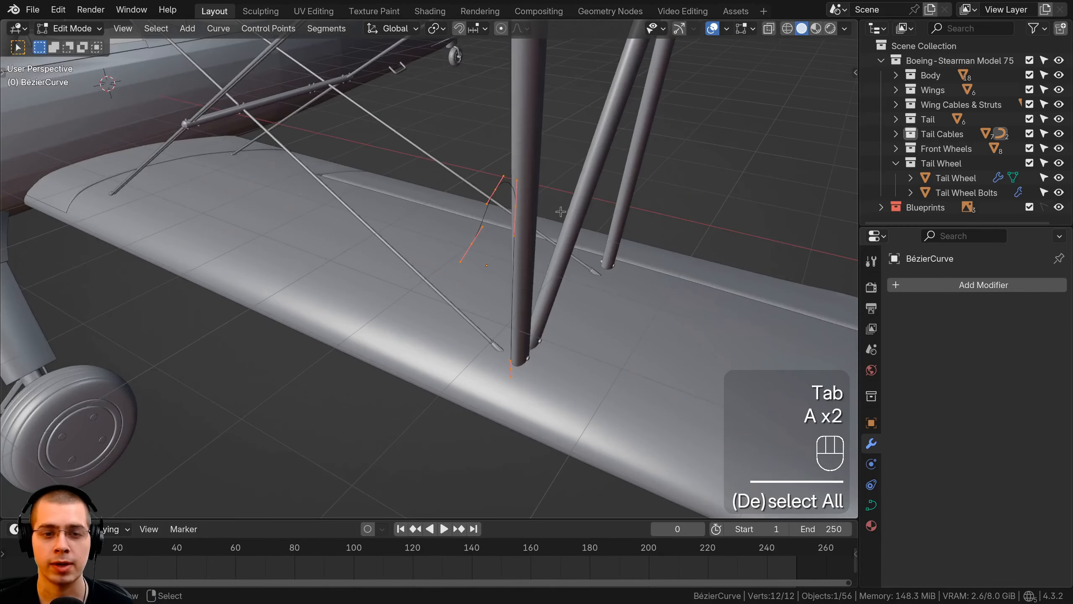
scroll(549, 274, "up", 4)
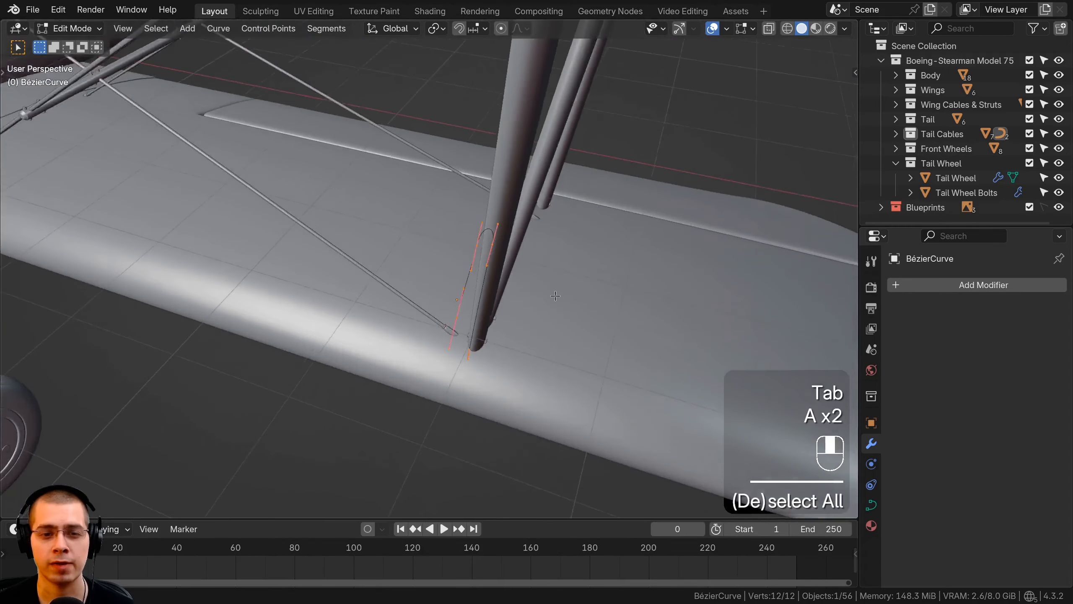
middle_click_drag(583, 254, 570, 259, "shift")
key("g")
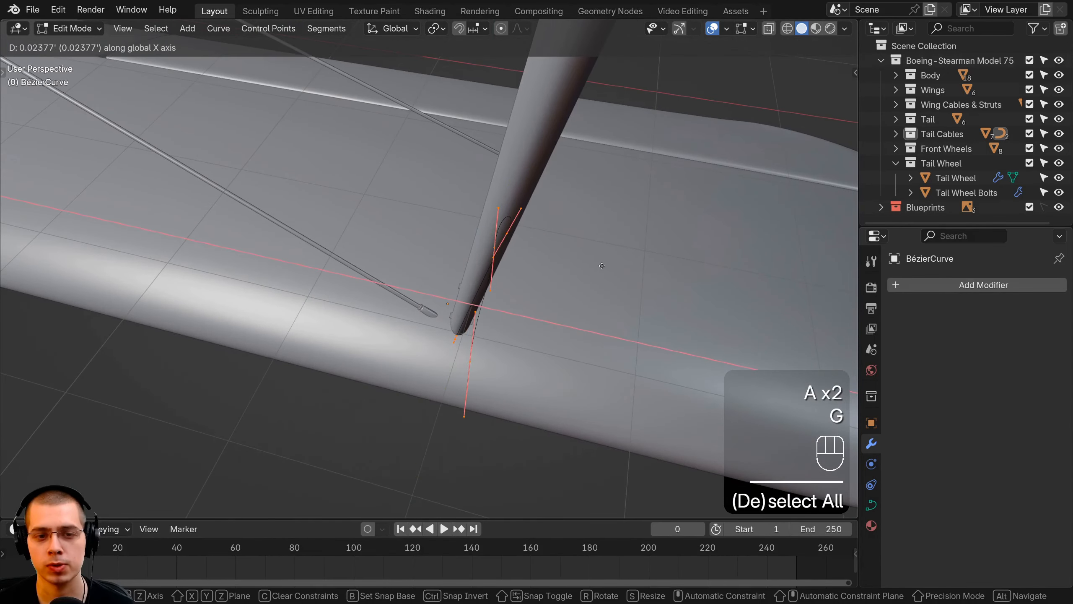
Select a single control point of the hooked curve, then rotate and move it to realign the curve beside the strut
right_click(497, 248)
middle_click_drag(497, 248, 514, 292)
middle_click_drag(513, 292, 499, 274, "shift")
middle_click_drag(499, 274, 486, 264, "shift")
key("r")
left_click(480, 279)
key("g")
left_click(431, 332)
Select another control point of the hooked curve and rotate and move it to refine the direction of its forward end
right_click(422, 358)
middle_click_drag(509, 307, 532, 215)
key("r")
left_click(518, 323)
key("g")
left_click(525, 323)
key("r")
left_click(529, 222)
Duplicate the whole hooked curve and offset the copy about 0.033' along negative X
middle_click_drag(400, 228, 444, 167)
middle_click_drag(396, 405, 467, 217)
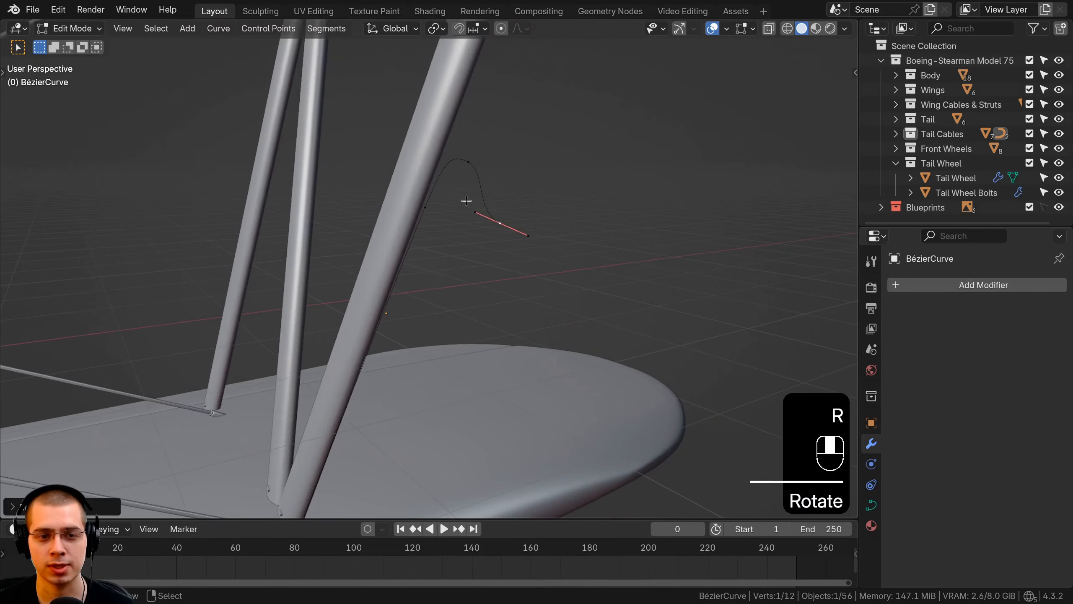
middle_click_drag(452, 96, 467, 71)
middle_click_drag(371, 387, 512, 189)
key("a")
key("a")
key("a")
key("a")
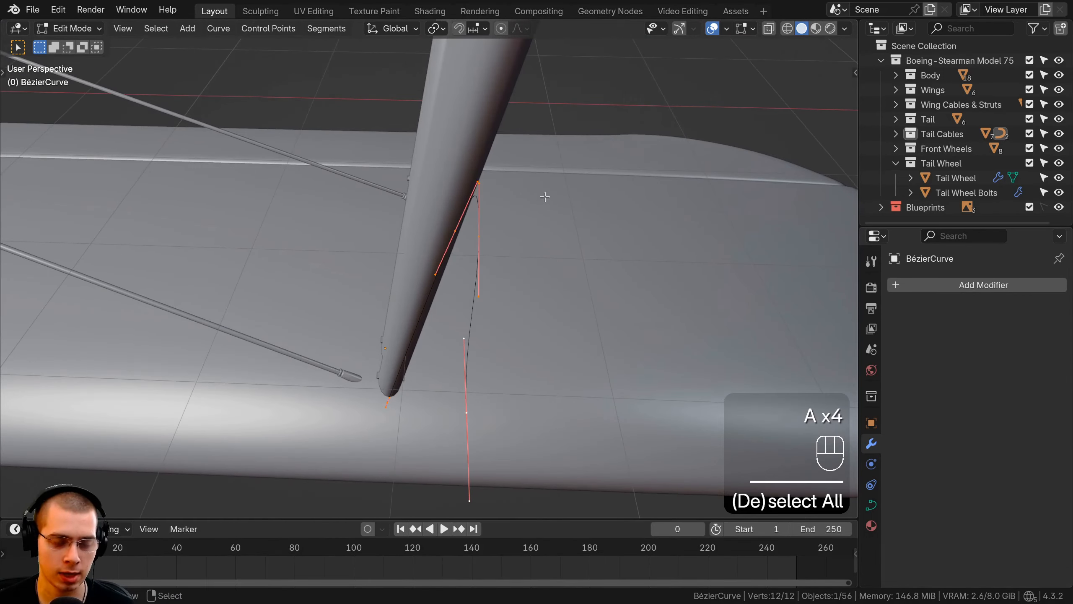
key("shift+d")
key("x")
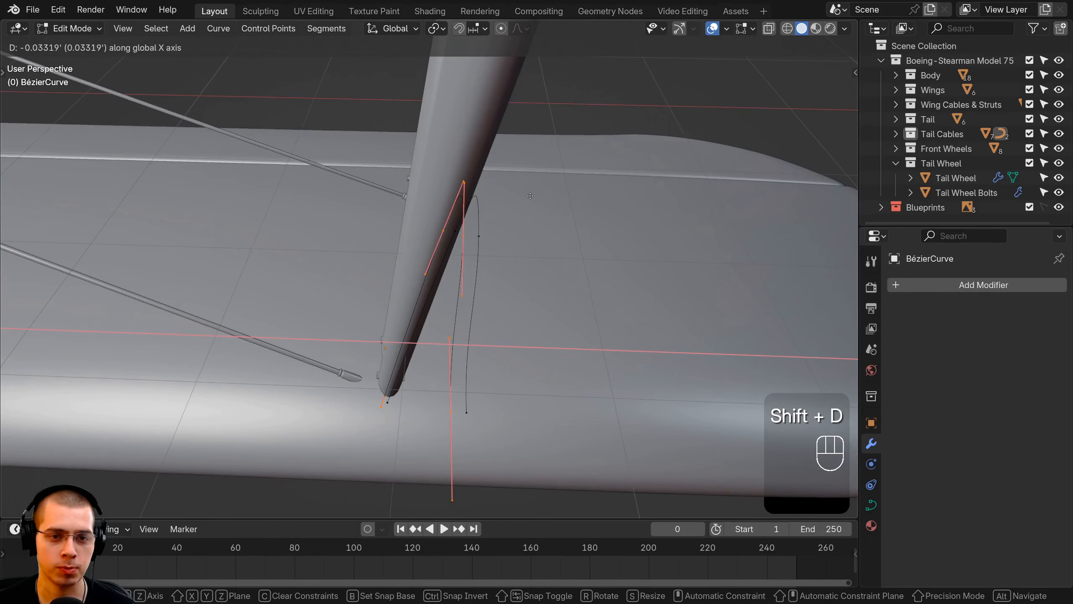
left_click(529, 195)
Select both hooked curves and move them slightly along X beside the strut, about 0.004', finishing their editing
key("a")
key("a")
key("g")
key("x")
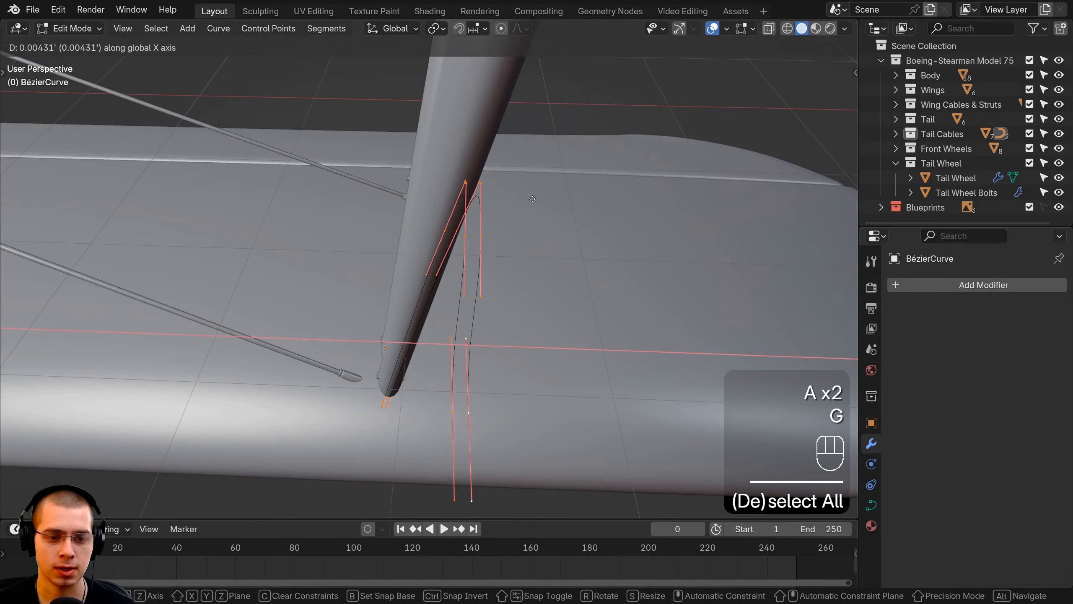
left_click(527, 207)
key("Tab")
middle_click_drag(528, 209, 429, 262)
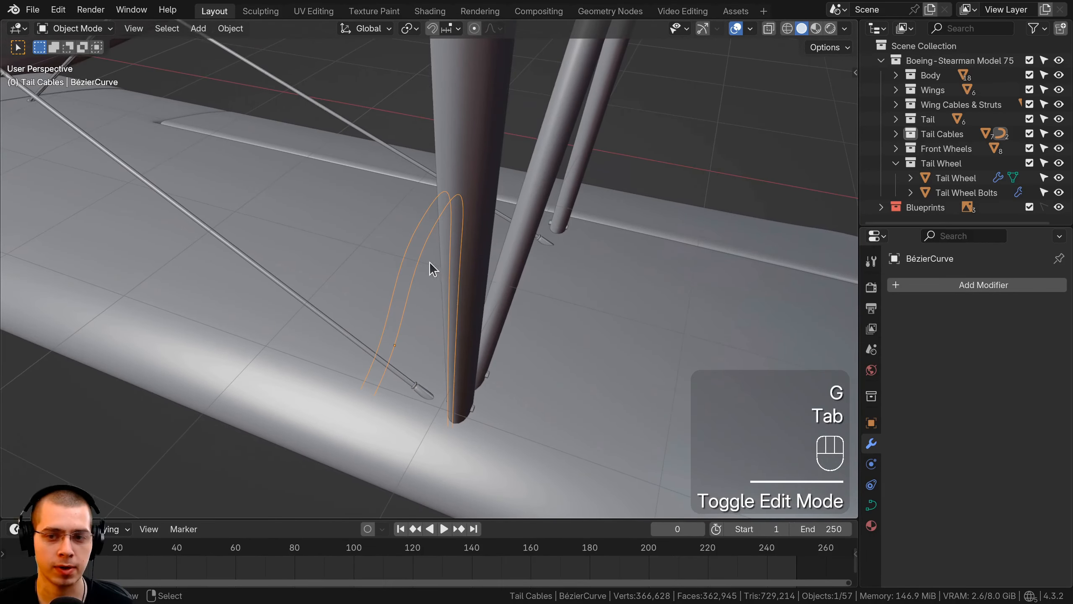
Give the hooked curves a round bevel with a depth of 0.0155' and save the file
left_click(872, 505)
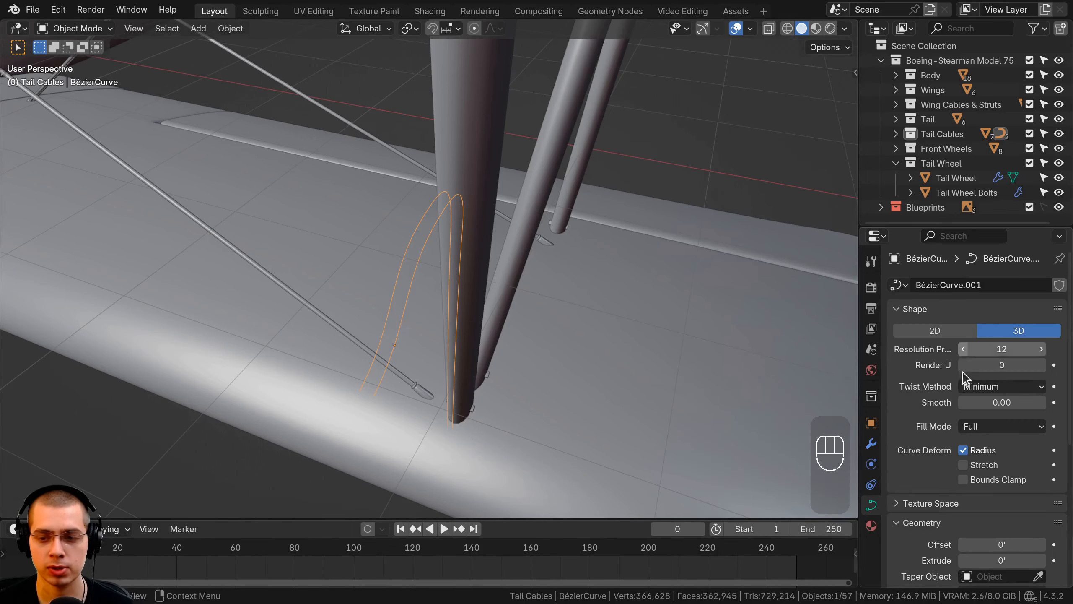
scroll(951, 342, "down", 8)
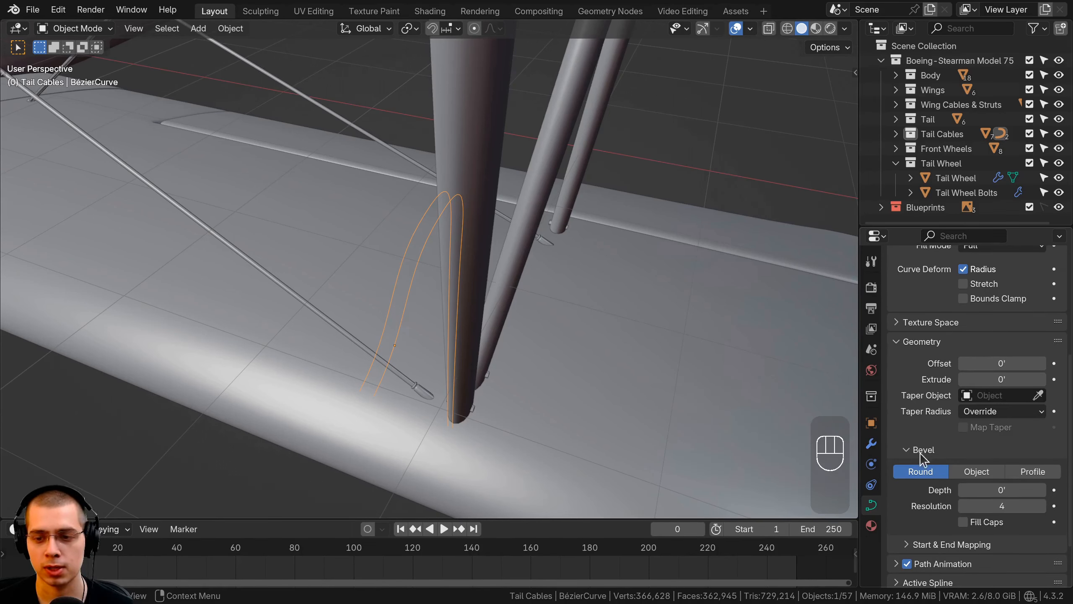
left_click_drag(1005, 489, 1013, 489, "shift")
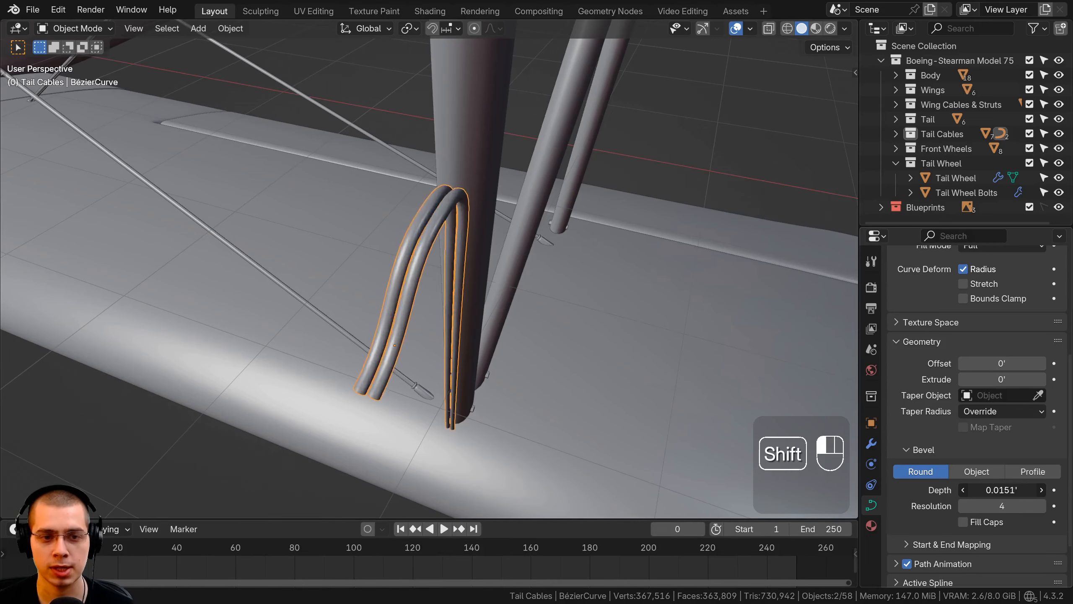
middle_click_drag(665, 448, 590, 342)
key("ctrl+s")
key("ctrl+s")
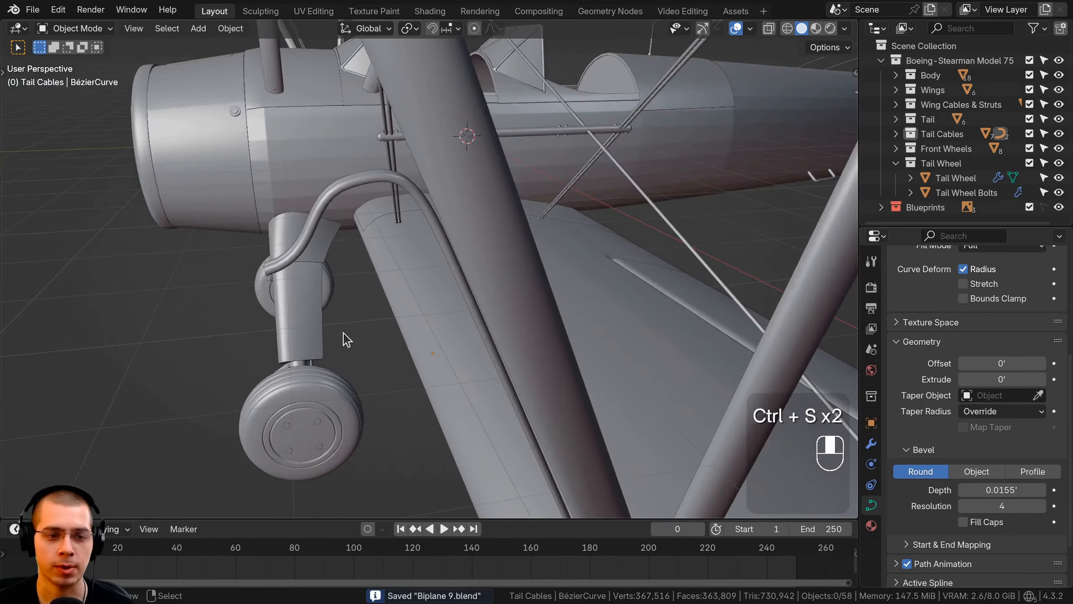
Add a mesh cylinder with 18 vertices at the forward end of the hooked tubes
middle_click_drag(347, 341, 443, 249)
key("shift+a")
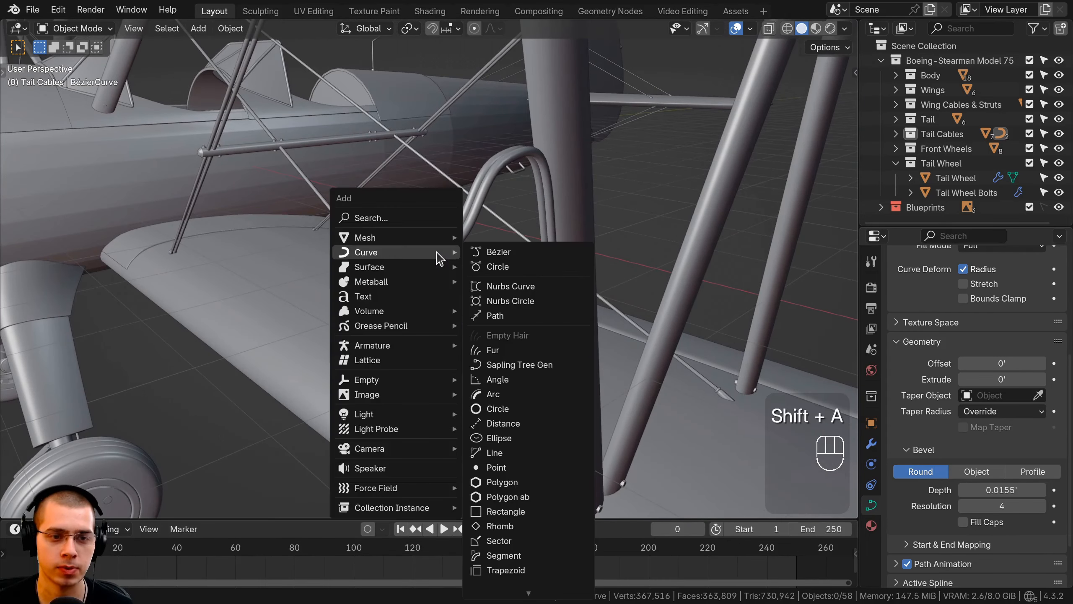
mouse_move(429, 242)
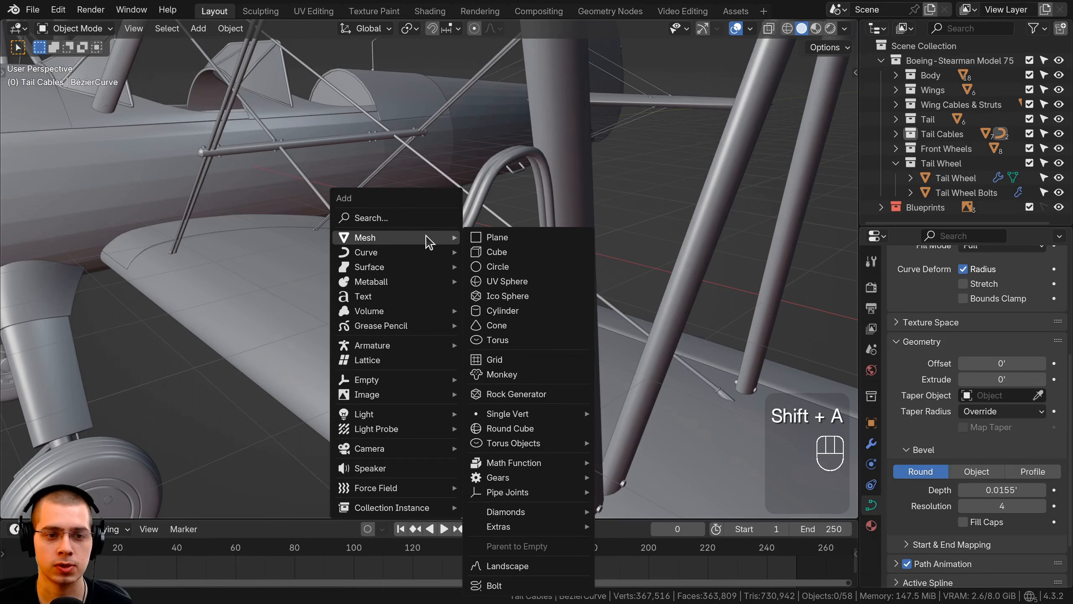
left_click(509, 312)
left_click(64, 506)
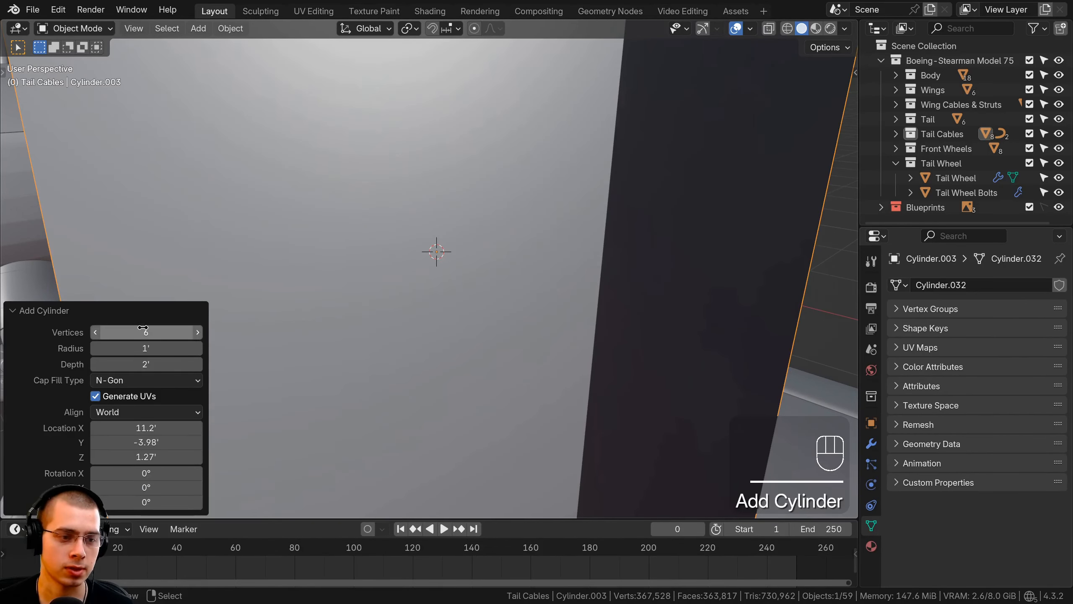
type("16")
key("Return")
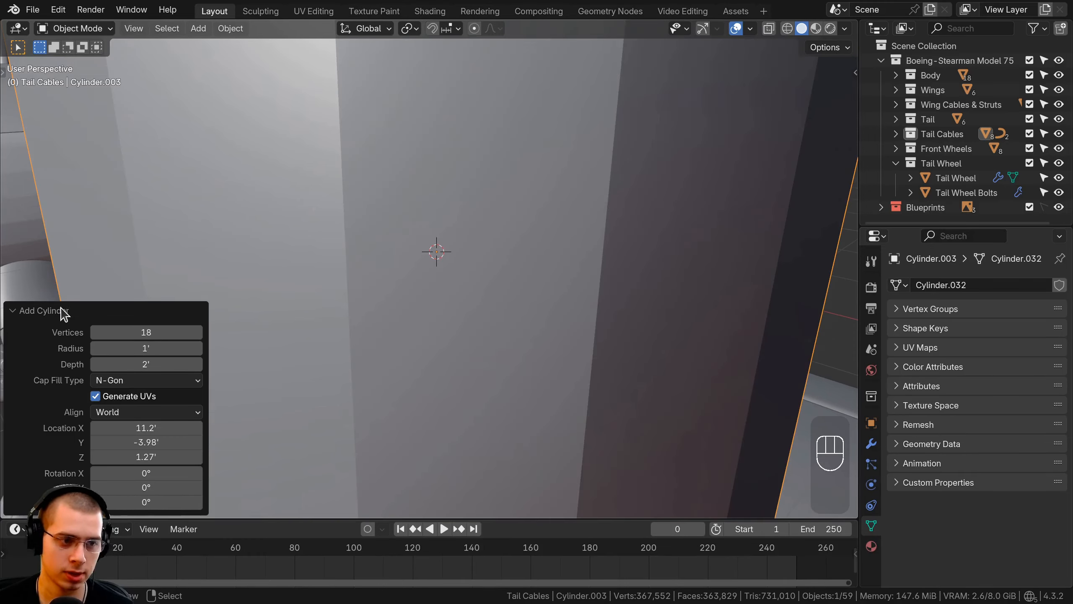
left_click(62, 310)
Scale the new cylinder down in two passes until it is small beside the tube ends
scroll(86, 309, "down", 5)
key("s")
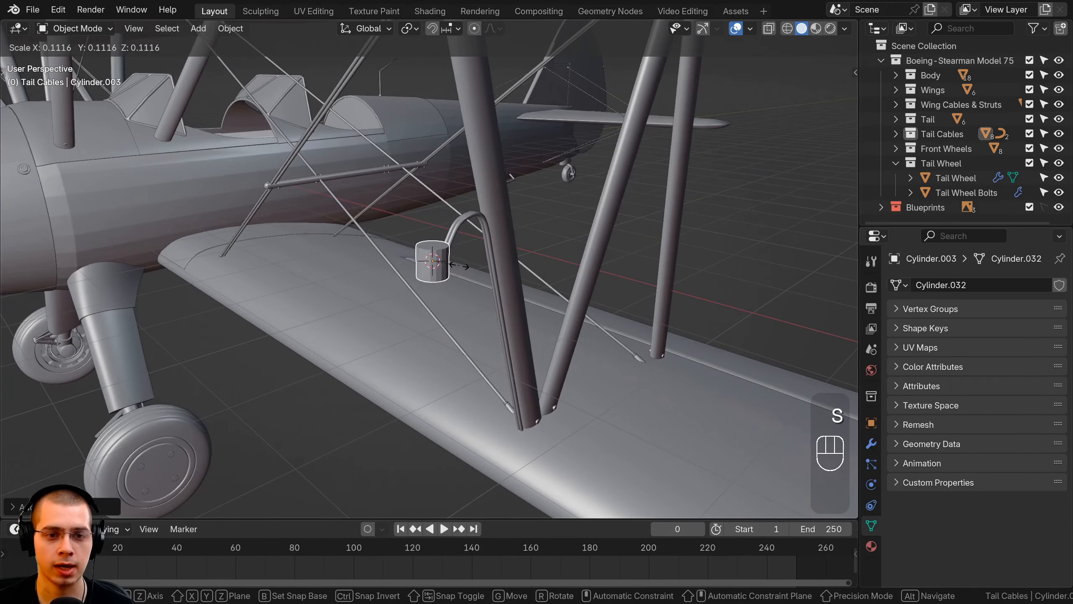
left_click(455, 261)
scroll(503, 259, "up", 4)
key("s")
left_click(514, 250)
scroll(524, 226, "up", 5)
middle_click_drag(536, 209, 524, 188)
Rotate the cylinder 90° about the X axis so it points forward, and apply its transform
key("r")
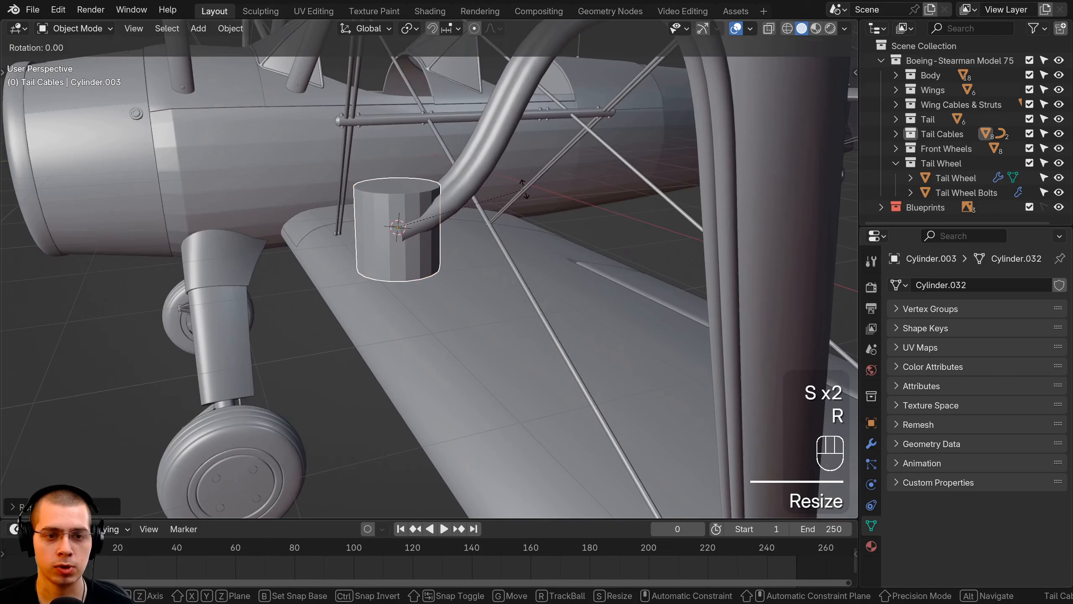
type("x")
type("90")
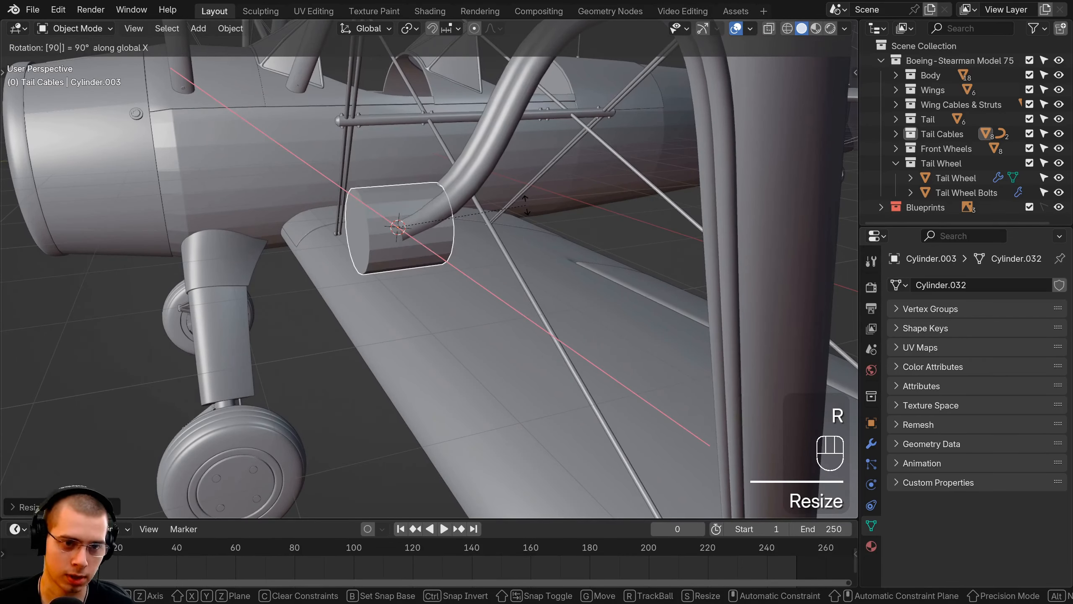
left_click(462, 183)
key("ctrl+a")
left_click(453, 180)
Move the cylinder in the right side view toward the forward end of the hooked tubes
middle_click_drag(453, 180, 496, 286)
key("KP_3")
key("g")
left_click(502, 299)
Scale the cylinder's mesh in Edit Mode into a long, slim barrel
scroll(509, 297, "down", 3)
key("Tab")
scroll(517, 281, "up", 3)
key("s")
left_click(725, 314)
key("s")
left_click(620, 298)
Reposition the barrel's mesh and move the object about 0.12' along negative Y, just ahead of the tube ends
key("g")
left_click(566, 298)
key("Tab")
key("g")
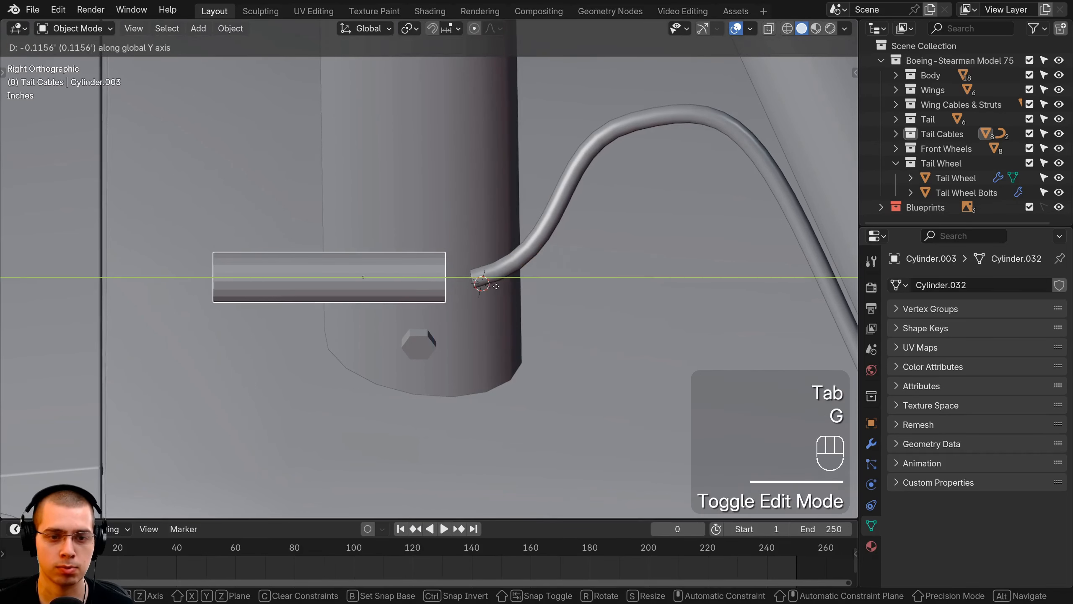
left_click(486, 287)
scroll(487, 287, "up", 3)
Select the barrel's rear end vertices in wireframe and extrude them about 0.03' along Y toward the tubes
key("Tab")
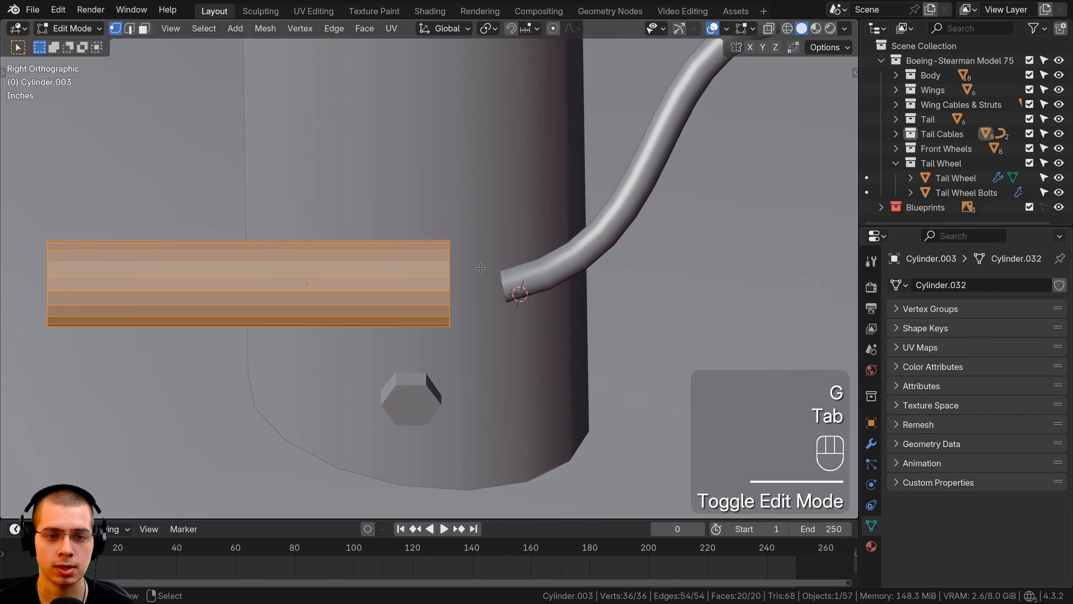
key("z")
left_click(378, 271)
key("a")
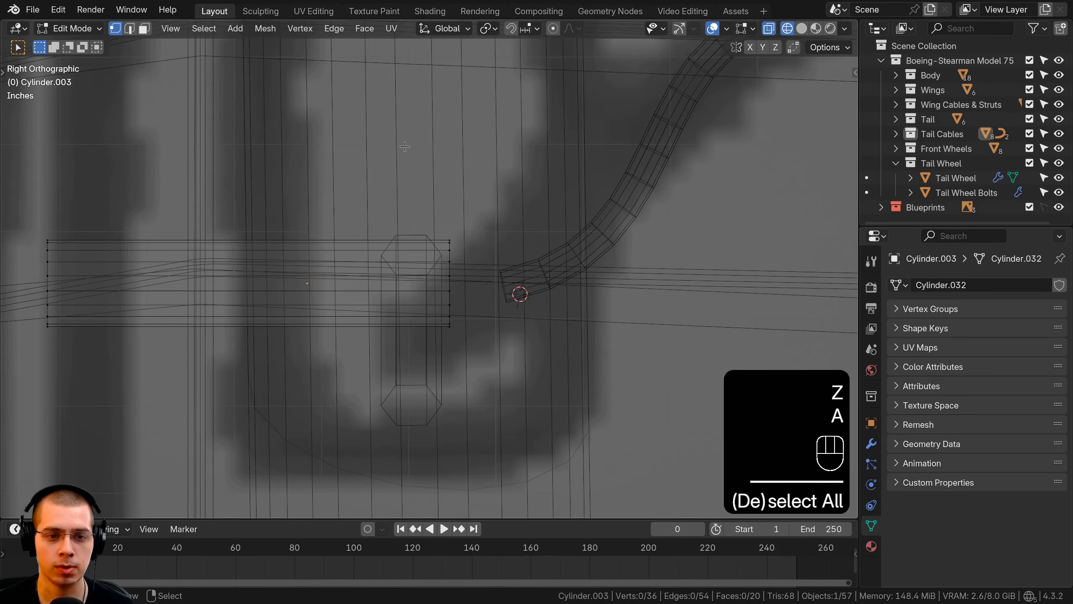
left_click_drag(477, 385, 476, 386)
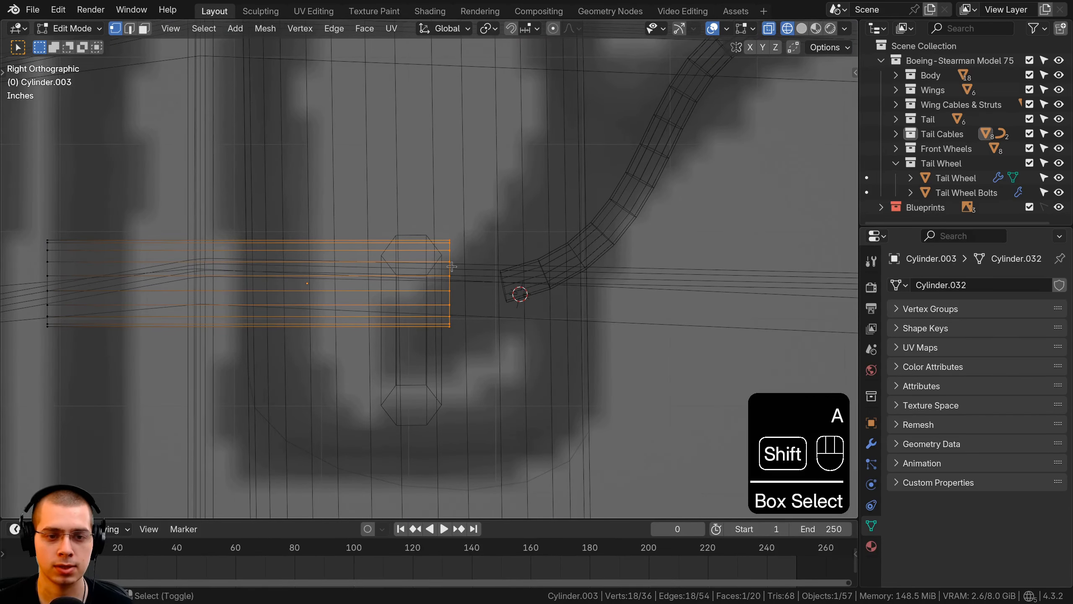
scroll(459, 268, "up", 2)
key("e")
key("ctrl+z")
key("e")
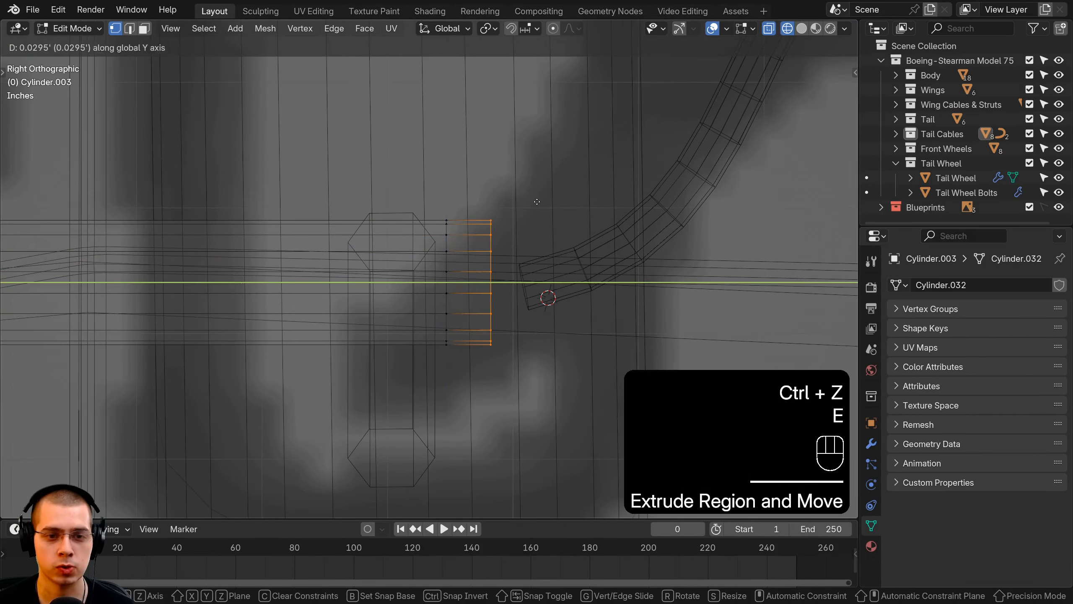
left_click(538, 202)
Scale the extruded end ring down to about half and move it back toward the barrel to form a short taper
key("s")
left_click(529, 219)
key("g")
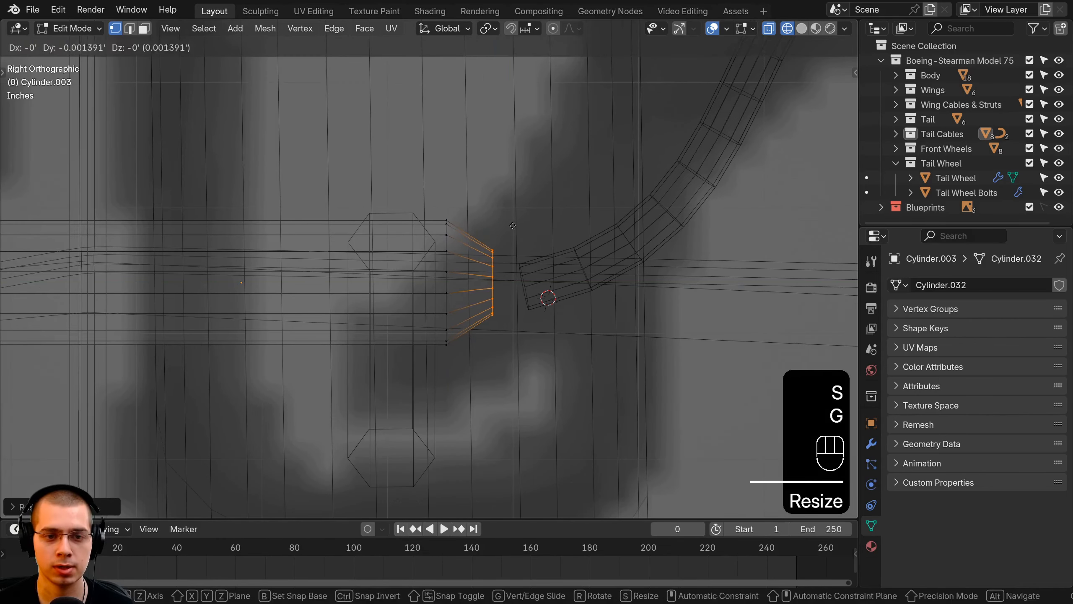
left_click(500, 221)
Extrude the narrowed ring about 0.025' along Y to form a neck, and finish editing the cylinder
key("e")
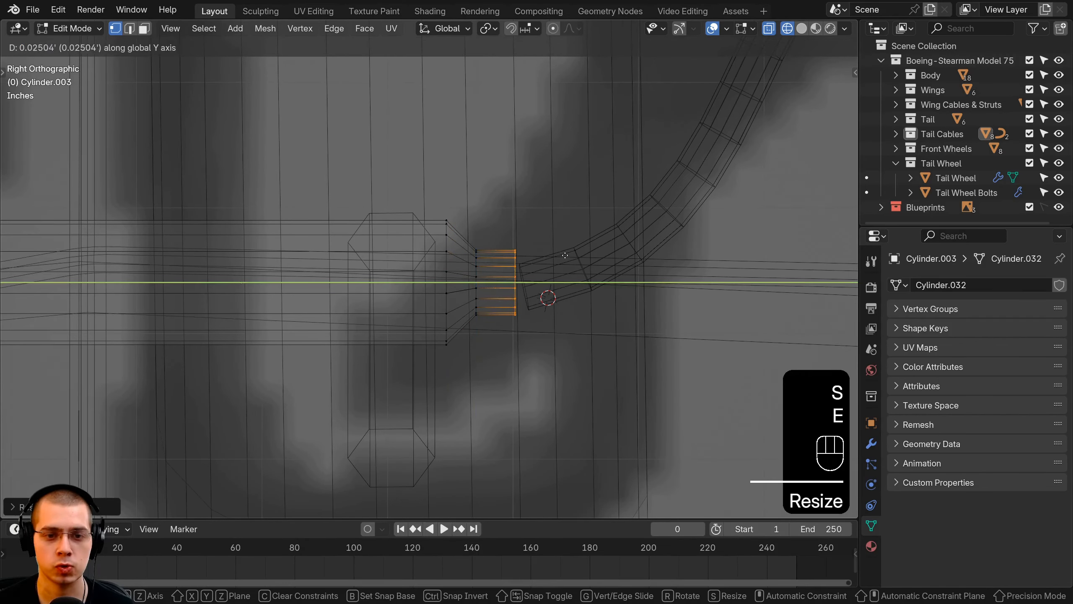
left_click(577, 256)
scroll(528, 282, "down", 3)
key("a")
key("a")
key("Tab")
Move the cylinder so its neck overlaps the forward end of the hooked tubes
key("g")
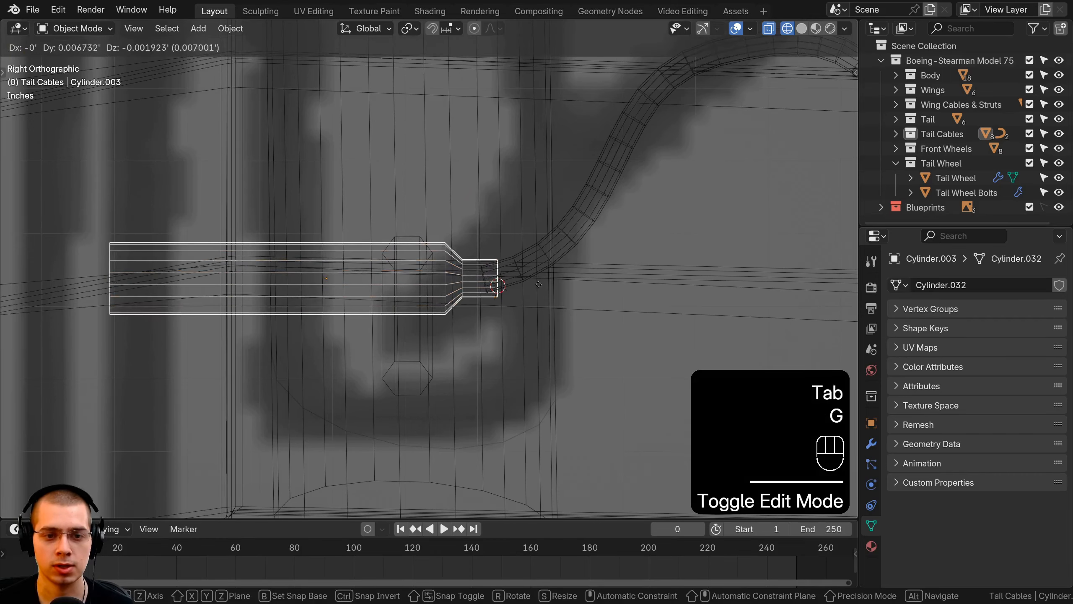
left_click(539, 282)
left_click(535, 267)
key("r")
Select the hooked curves' forward end points, then rotate and move them to line up with the cylinder's neck
right_click(488, 283)
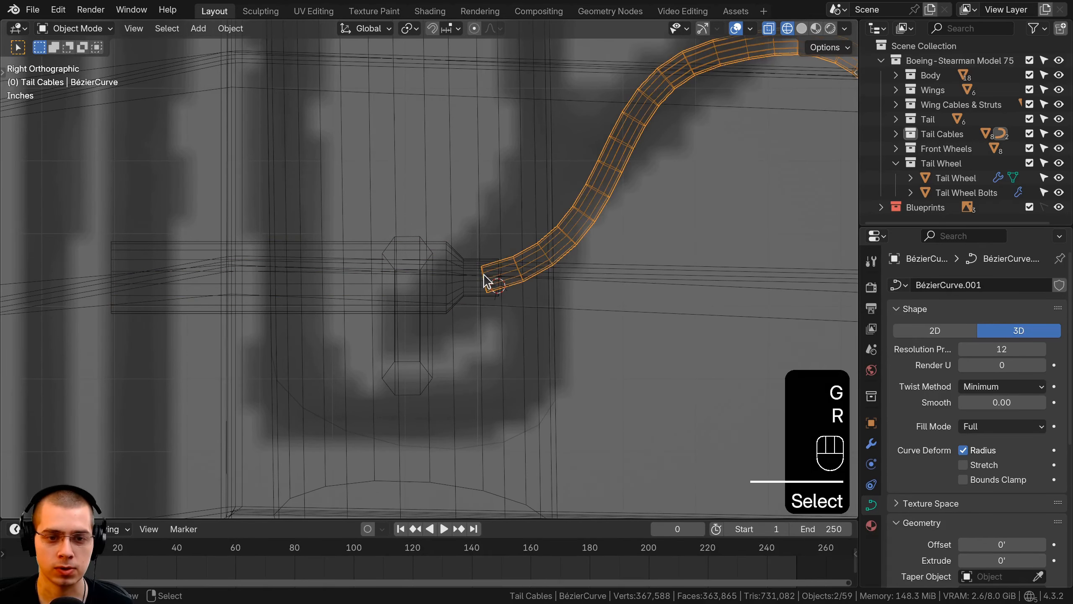
key("Tab")
left_click(482, 279)
key("b")
left_click_drag(533, 235, 469, 298)
key("r")
left_click(570, 299)
key("g")
left_click(572, 295)
Return to solid shading, select the cylinder and move it to centre its neck on the two tube ends
key("z")
left_click(777, 287)
key("Tab")
middle_click_drag(761, 288, 481, 323)
right_click(433, 299)
scroll(482, 323, "up", 2)
mouse_move(481, 297)
middle_mouse_down()
mouse_move(493, 256)
mouse_move(494, 311)
middle_mouse_up()
scroll(492, 310, "down", 1)
key("g")
left_click(489, 277)
Select the cylinder's whole mesh and scale it up so the neck can hold both tubes
key("Tab")
key("a")
key("a")
key("s")
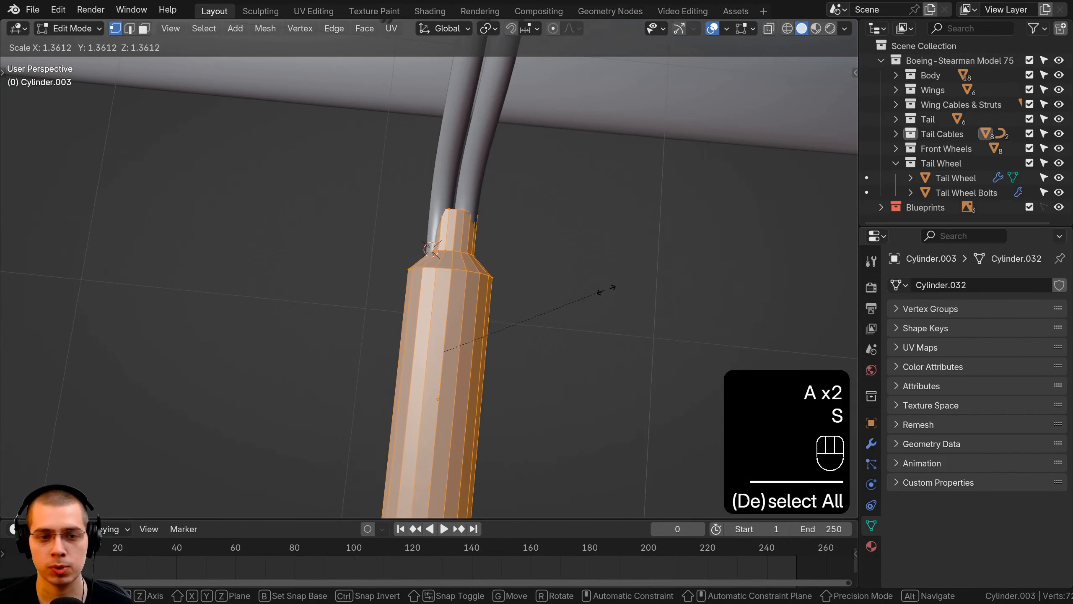
left_click(630, 297)
Move the enlarged cylinder mesh along Y and adjust its position so the neck encloses both tube ends
middle_click_drag(631, 297, 454, 286)
key("g")
key("y")
left_click(375, 282)
middle_click_drag(375, 283, 418, 229)
key("g")
left_click(529, 331)
key("g")
left_click(417, 231)
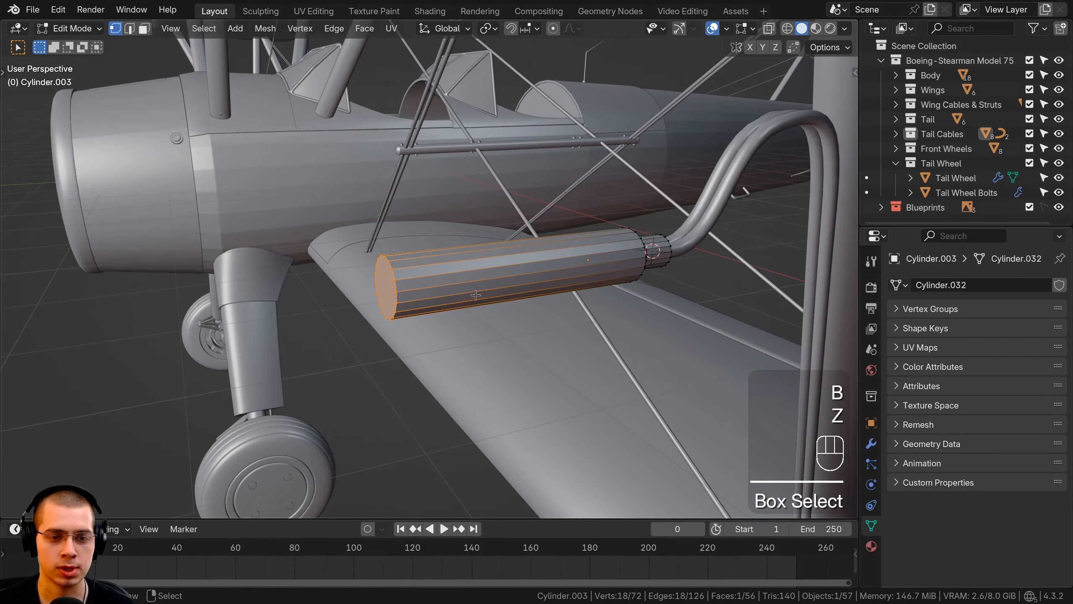
Shorten the barrel by moving its front end vertices about 0.089' along Y, and finish editing
middle_click_drag(476, 295, 404, 265)
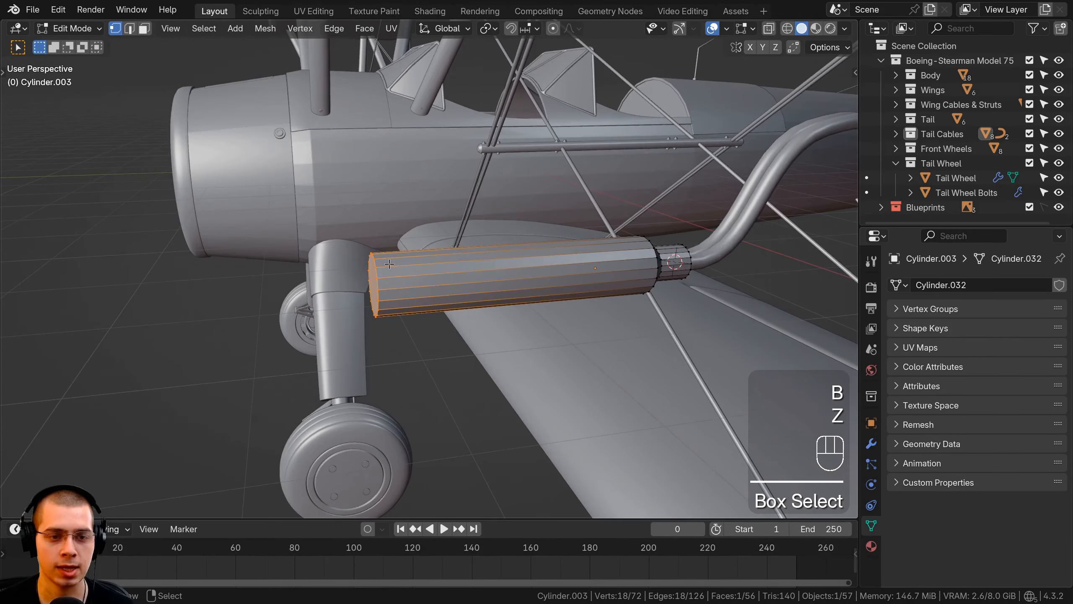
key("g")
key("y")
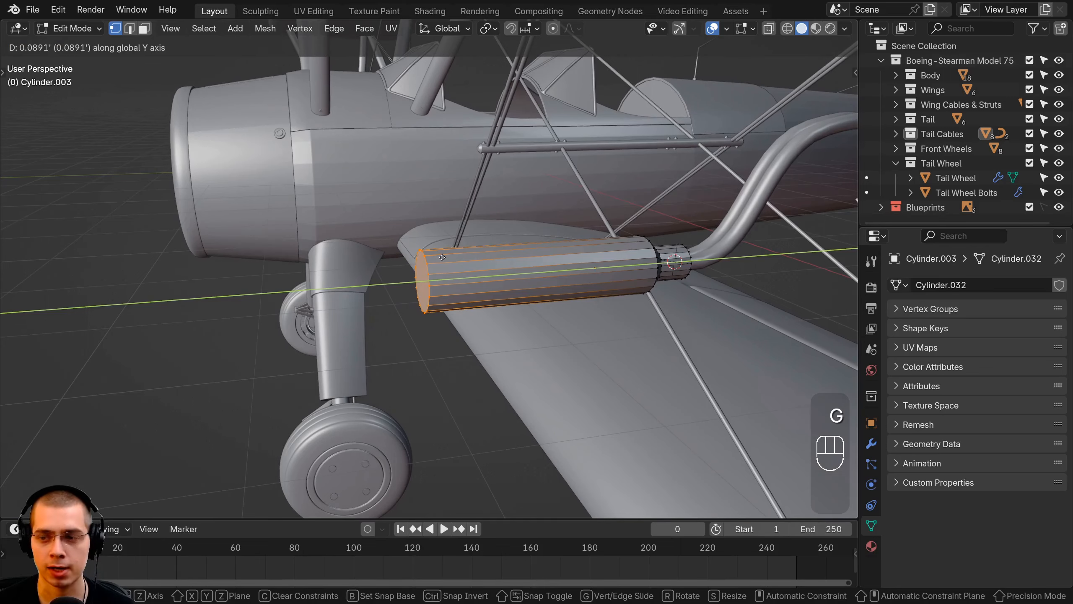
left_click(442, 257)
key("Tab")
middle_click_drag(442, 258, 554, 219)
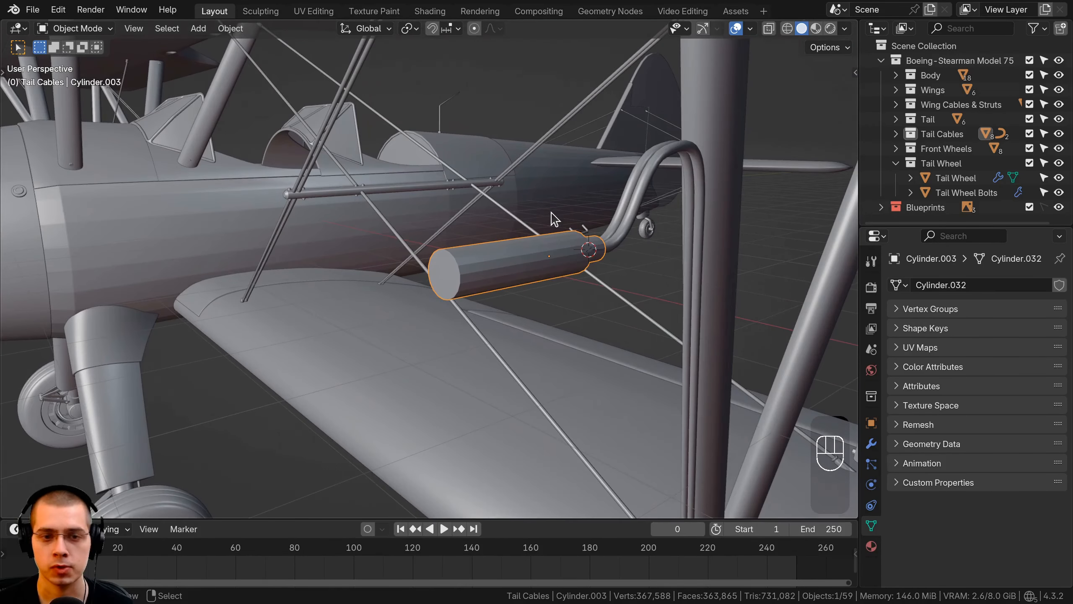
Apply Shade Auto Smooth to the cylinder
key("w")
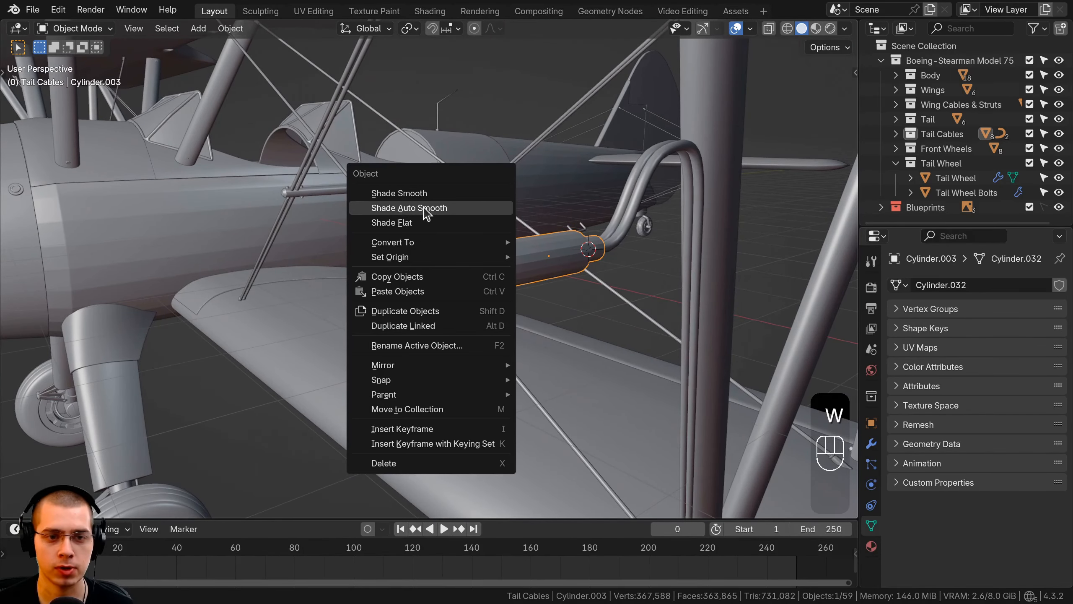
left_click(428, 208)
middle_click_drag(428, 208, 191, 67)
Select the barrel's front end face and inset it about 0.011'
key("Tab")
left_click(145, 30)
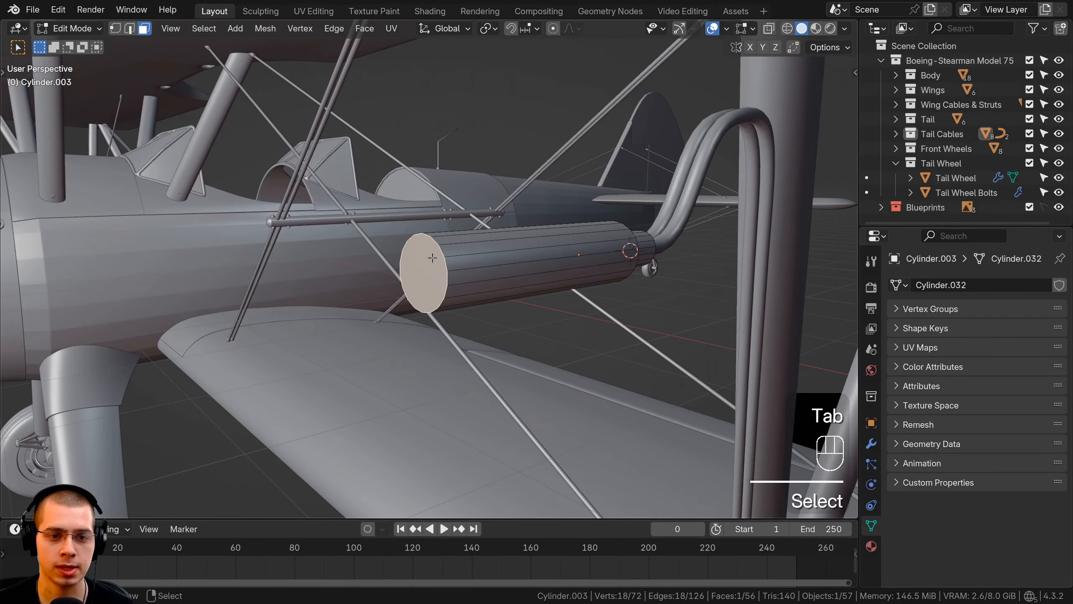
scroll(496, 259, "up", 1)
key("i")
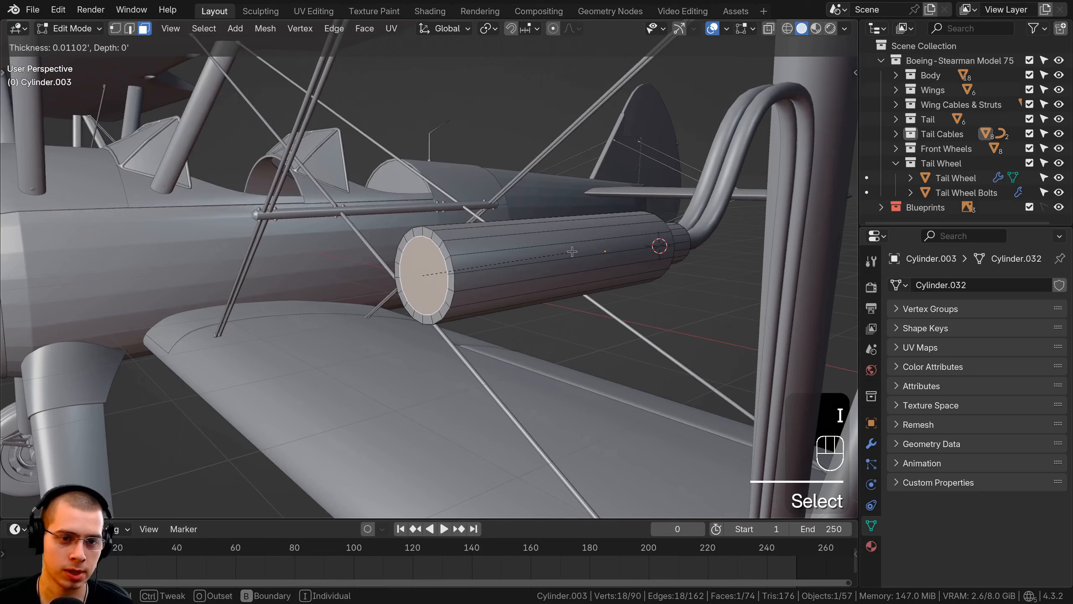
left_click(572, 252)
Extrude the inset front face deep into the barrel along Y to hollow it out, using wireframe view
mouse_move(572, 251)
middle_mouse_down()
mouse_move(501, 285)
mouse_move(368, 273)
middle_mouse_up()
key("KP_3")
key("z")
left_click(444, 273)
scroll(368, 271, "up", 1)
key("e")
key("y")
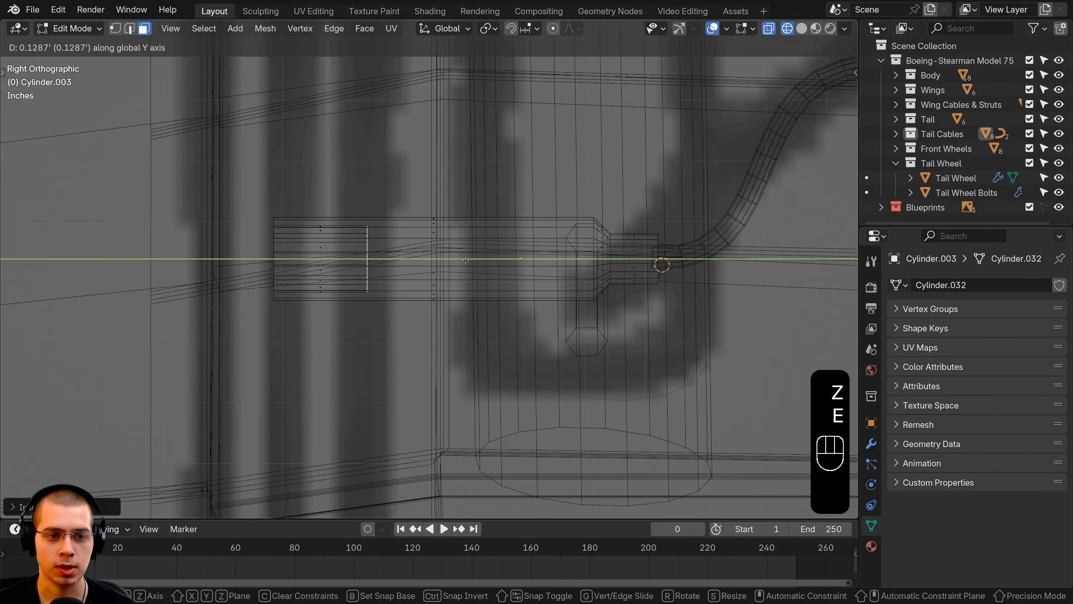
left_click(662, 260)
key("z")
left_click(840, 248)
Finish editing the hollow cylinder, deselect everything and save the file
mouse_move(419, 256)
middle_mouse_down()
mouse_move(493, 219)
mouse_move(450, 269)
mouse_move(385, 251)
mouse_move(441, 293)
middle_mouse_up()
key("Tab")
scroll(481, 251, "down", 4)
key("a")
key("ctrl+s")
key("ctrl+s")
scroll(385, 252, "up", 2)
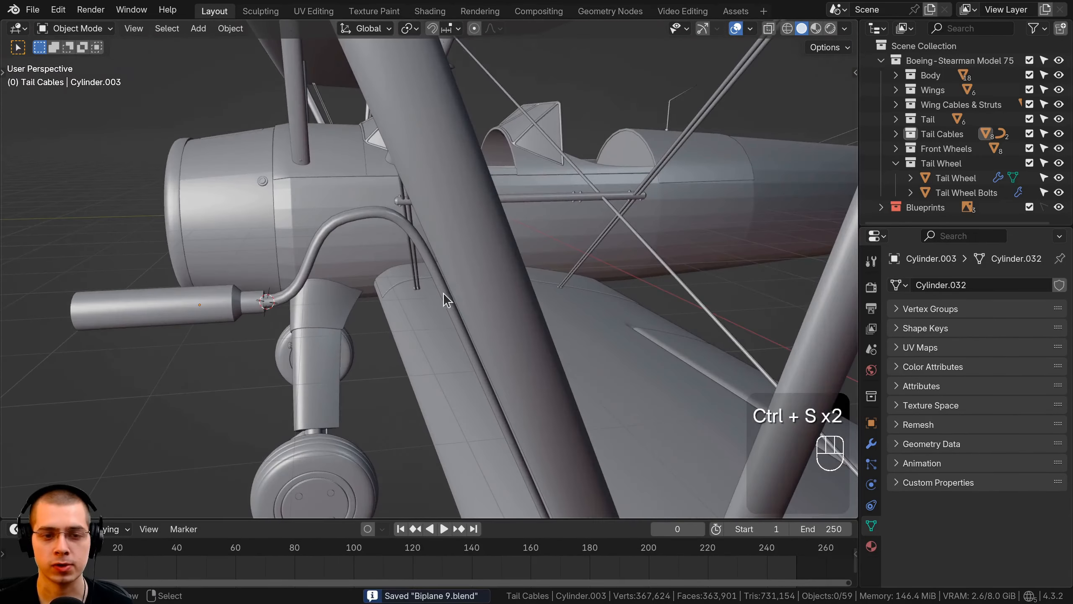
left_click(440, 266)
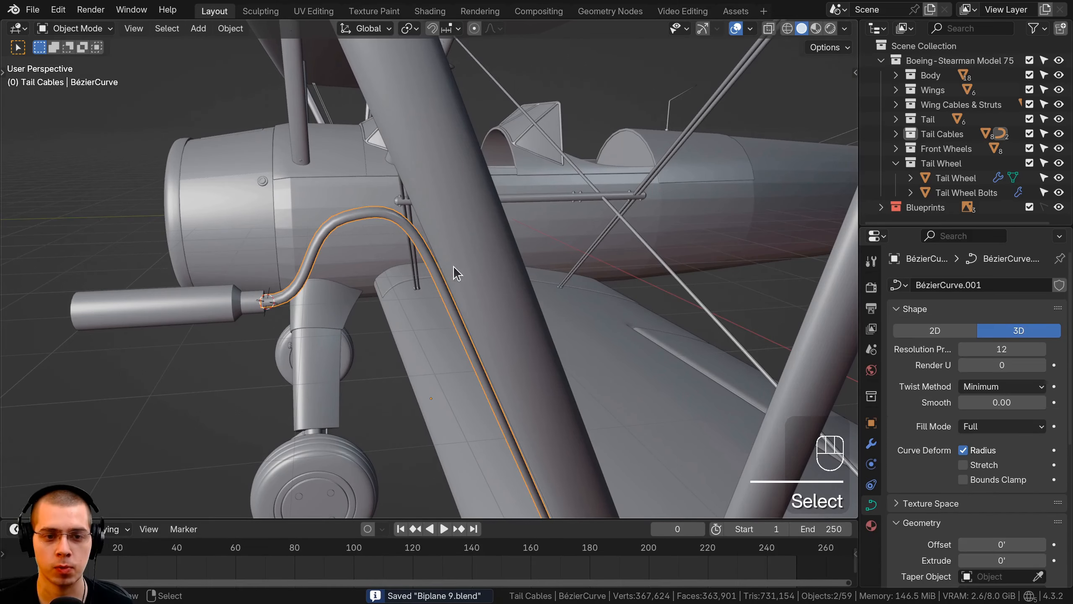
left_click(454, 268)
scroll(459, 256, "down", 4)
middle_click_drag(463, 191, 471, 220, "shift")
middle_click_drag(446, 262, 473, 270)
key("a")
Edit the wing strut mesh in vertex mode and select the vertex loop at the front outer strut's upper end
left_click(448, 211)
key("Tab")
middle_click_drag(448, 215, 435, 219, "shift")
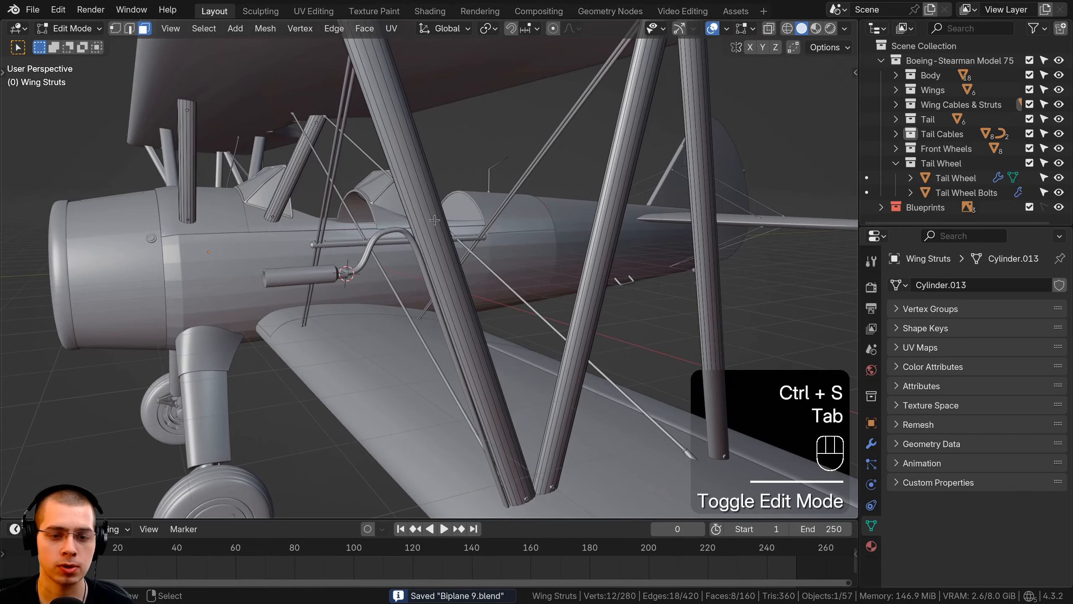
scroll(434, 219, "down", 4)
key("1")
middle_click_drag(394, 94, 441, 220, "shift")
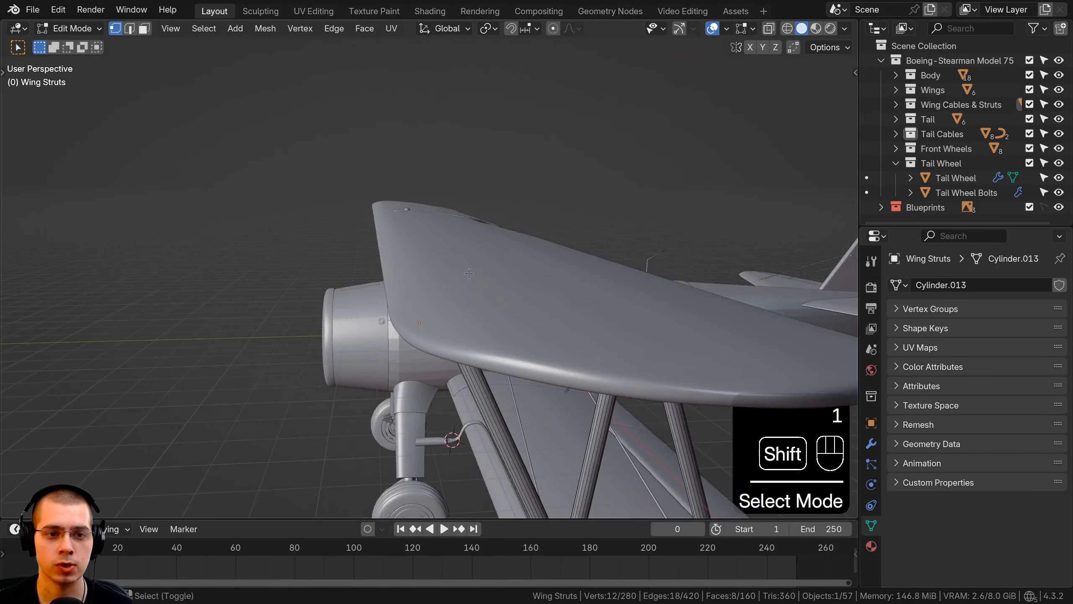
scroll(461, 253, "up", 7)
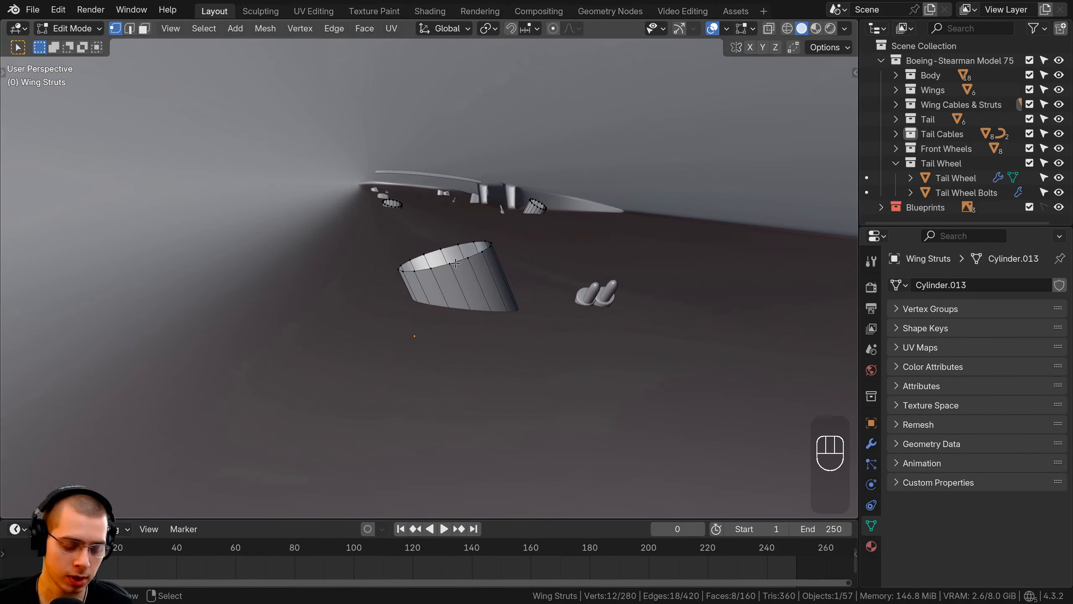
scroll(408, 260, "down", 6)
middle_click_drag(410, 258, 424, 203)
middle_click_drag(424, 203, 426, 185, "shift")
Duplicate the selected strut loop, separate the copy into its own object and select that object
key("shift+d")
left_click(484, 336)
middle_click_drag(484, 336, 501, 299, "shift")
key("p")
left_click(465, 282)
key("Tab")
right_click(515, 278)
Remove the Mirror modifier from the separated loop object
key("g")
right_click(482, 302)
scroll(480, 302, "down", 3)
scroll(500, 299, "down", 4)
key("g")
right_click(486, 224)
middle_click_drag(444, 268, 463, 264)
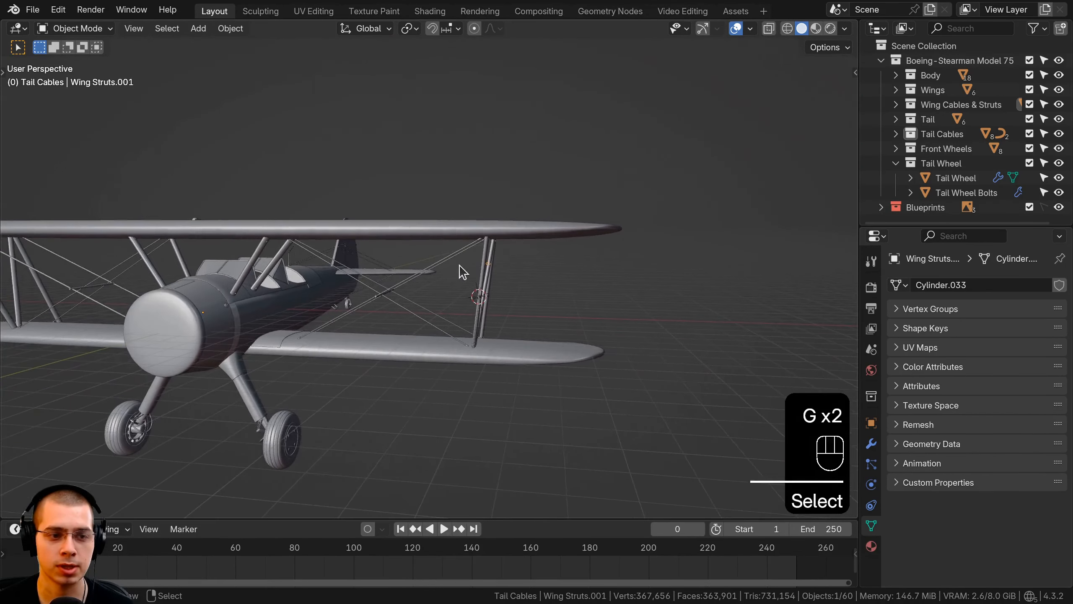
scroll(446, 275, "down", 1)
scroll(516, 264, "up", 5)
middle_click_drag(534, 299, 494, 305, "shift")
scroll(499, 303, "up", 4)
middle_click_drag(554, 266, 517, 274, "shift")
left_click(872, 444)
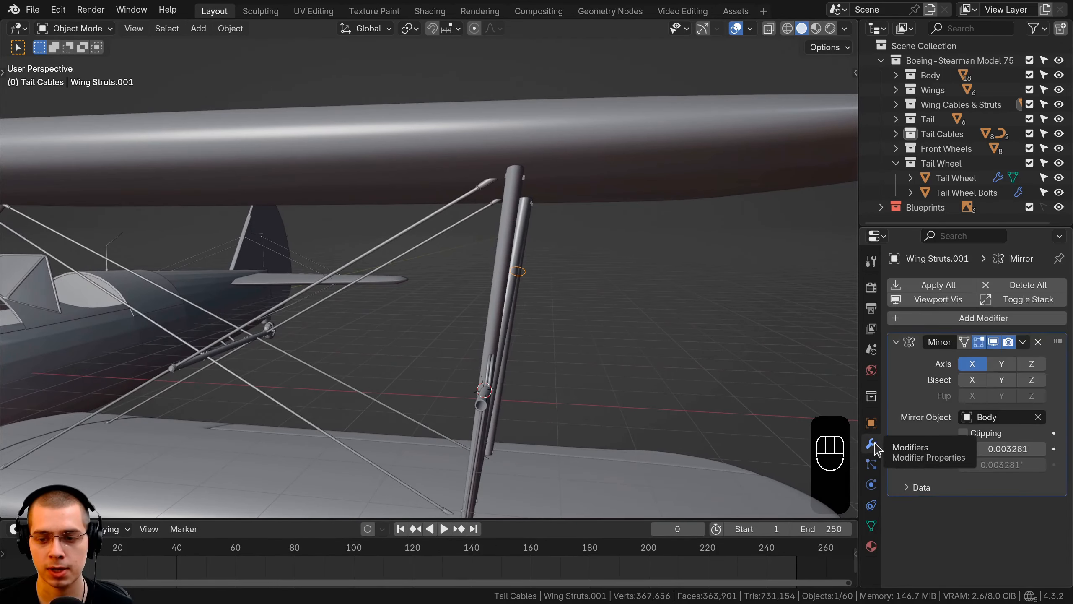
left_click(1038, 342)
Move the whole loop toward the front outer strut and scale it to fit around the strut
middle_click_drag(723, 335, 566, 235, "shift")
key("Tab")
key("a")
key("g")
left_click(426, 250)
key("g")
left_click(493, 229)
middle_click_drag(492, 230, 639, 235)
key("g")
left_click(444, 237)
key("s")
left_click(478, 237)
Reposition the loop so it encircles the front outer strut beneath the tubes' hooked bend
key("g")
left_click(496, 233)
key("g")
left_click(533, 227)
key("g")
key("g")
left_click(427, 254)
Check the loop's fit from close up and rescale it around the strut and the tubes
key("g")
left_click(414, 262)
middle_click_drag(427, 282, 485, 337)
scroll(459, 286, "up", 2)
key("g")
key("Tab")
key("Tab")
key("s")
left_click(522, 313)
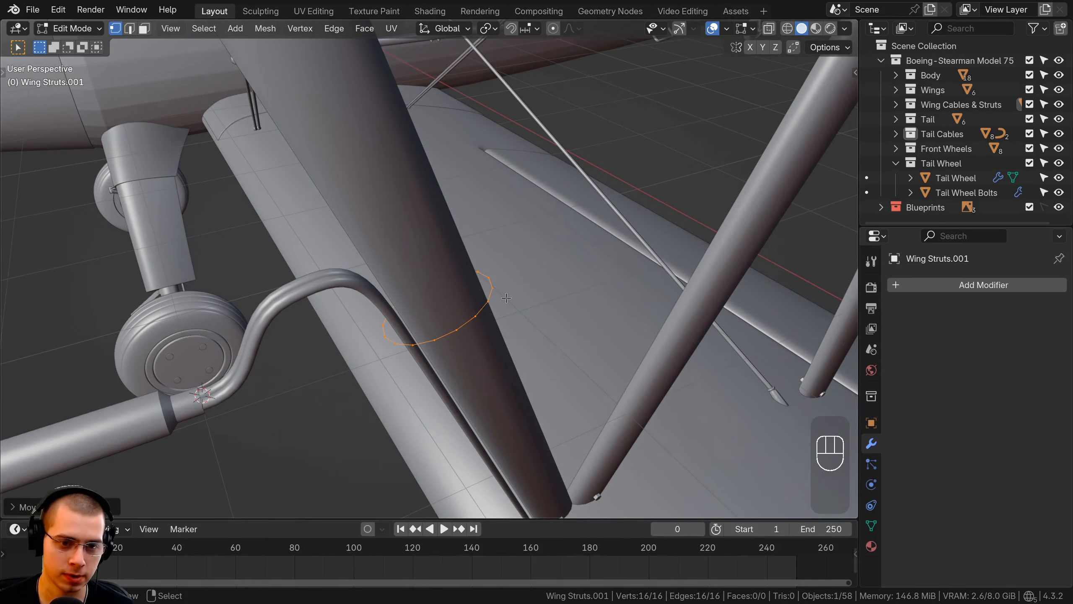
Fill the loop with a face, then scale and rotate it to sit across the strut
key("a")
key("a")
key("f")
middle_click_drag(506, 297, 537, 178)
key("s")
left_click(529, 272)
key("r")
left_click(536, 175)
Extrude the filled loop about 0.078' into a clamp band and recalculate the normals of its whole mesh
key("e")
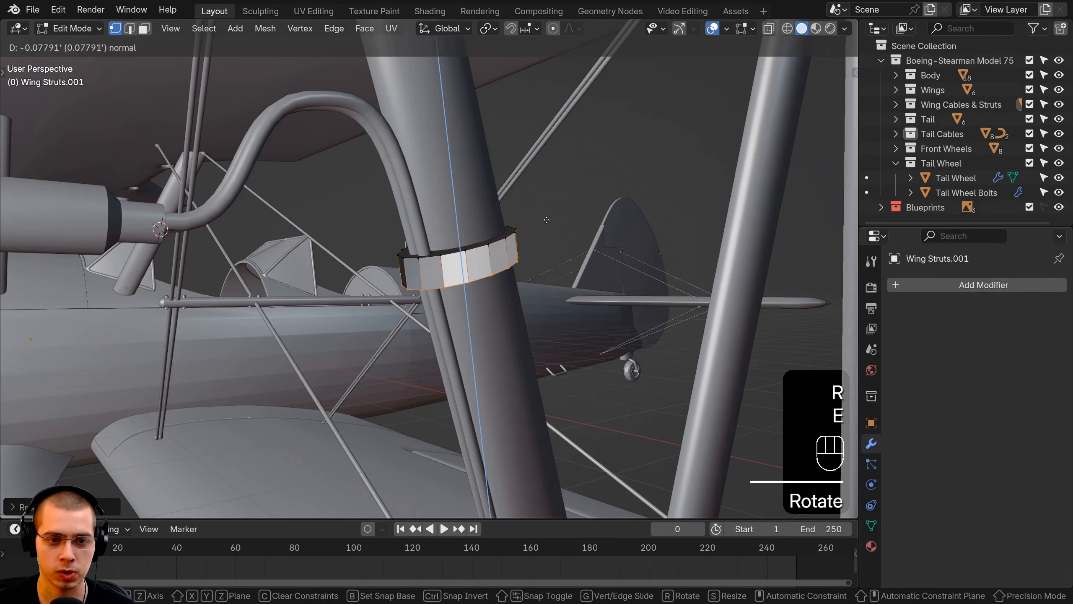
left_click(547, 217)
key("a")
key("a")
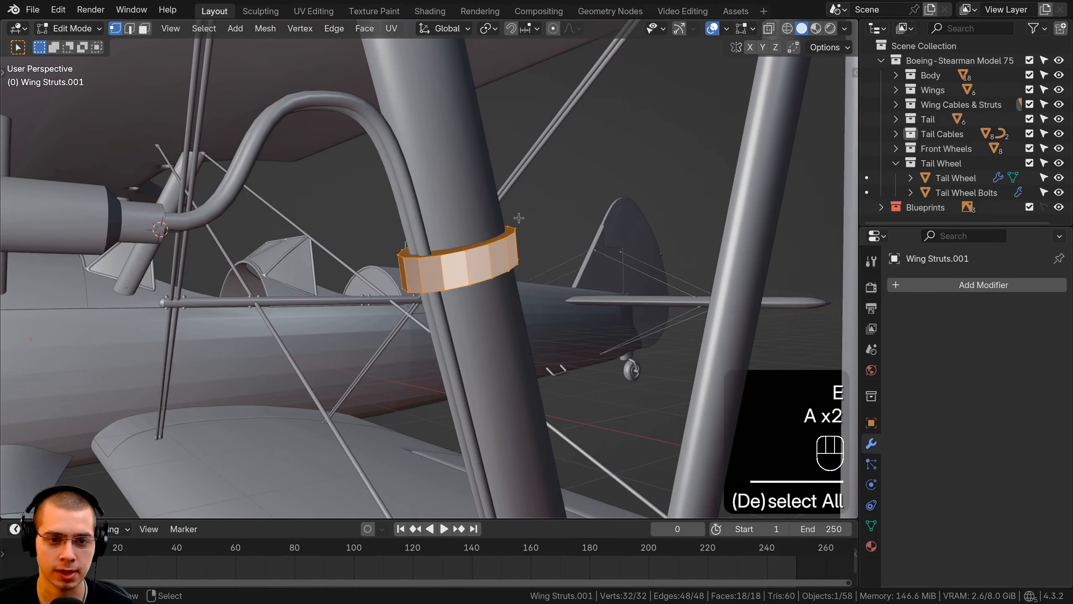
key("shift+n")
middle_click_drag(519, 217, 531, 245)
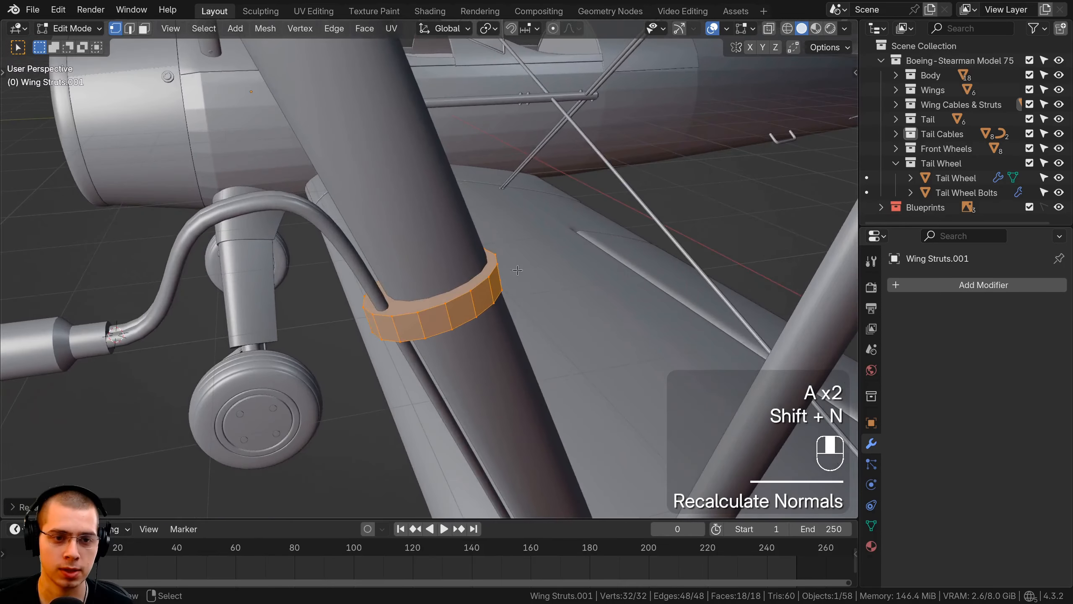
Adjust the band's scale, rotation and position to hug the strut, and finish editing it
key("s")
key("r")
key("g")
left_click(533, 250)
key("Tab")
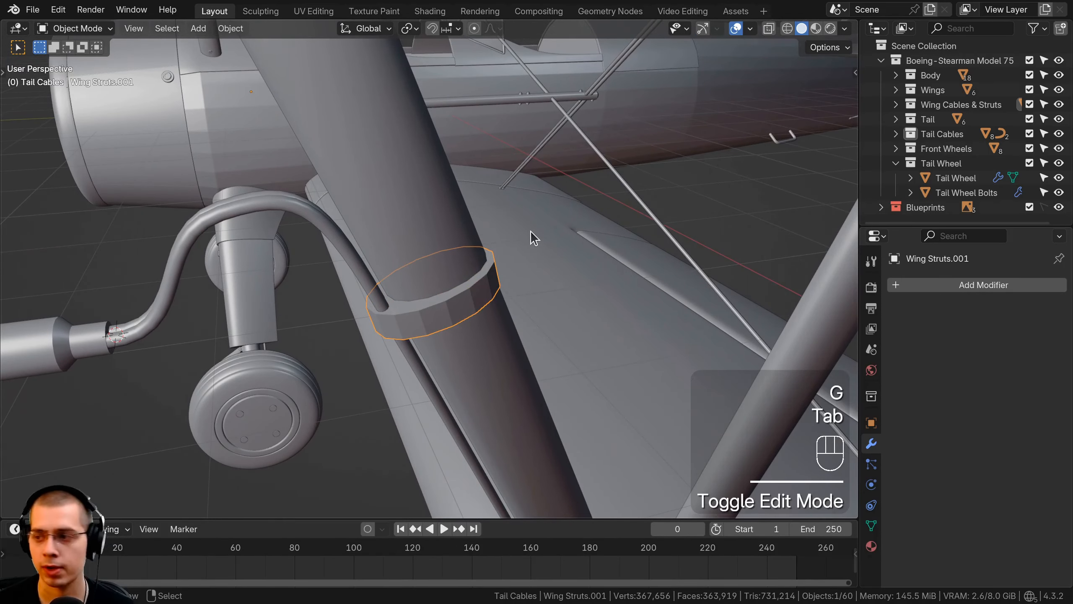
Add a Subdivision Surface modifier with viewport and render levels of 1 to the band and shade it smooth
key("ctrl+2")
key("w")
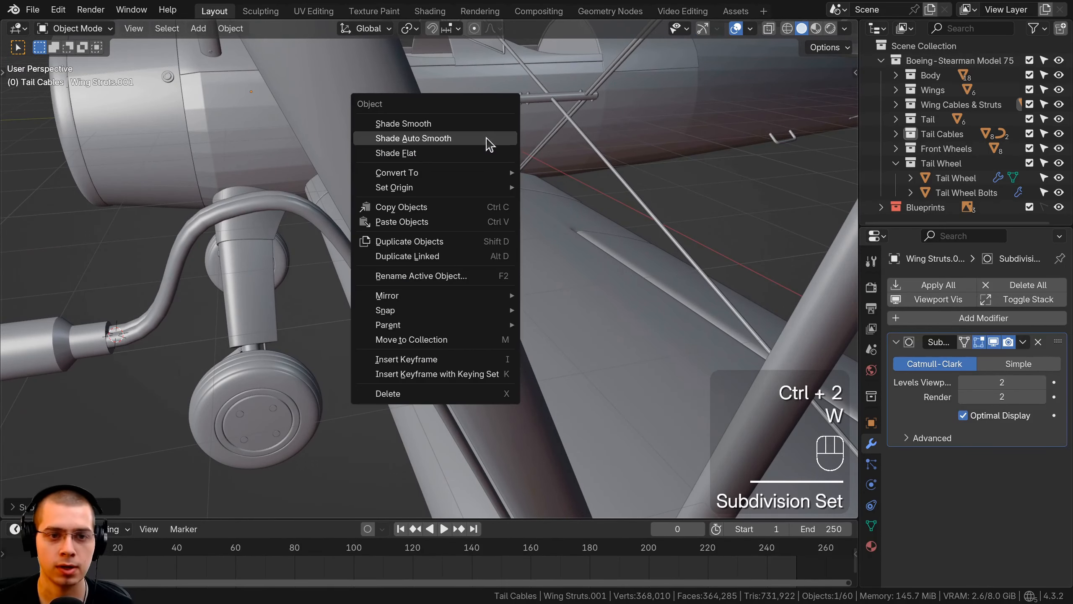
left_click(472, 125)
middle_click_drag(472, 127, 607, 315)
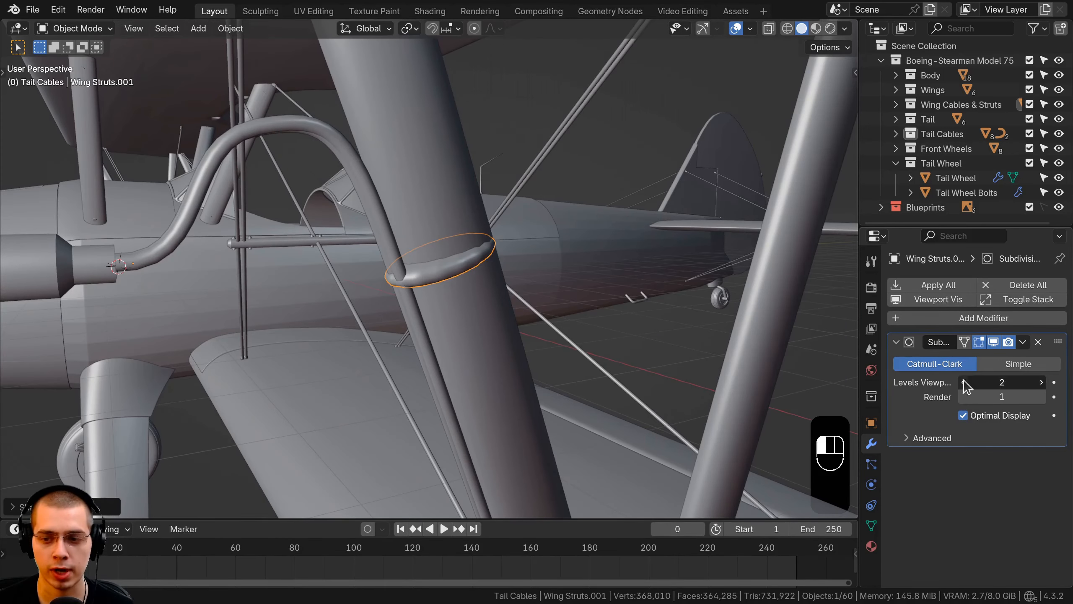
middle_click_drag(502, 366, 458, 325)
middle_click_drag(459, 325, 456, 342, "shift")
scroll(429, 265, "up", 3)
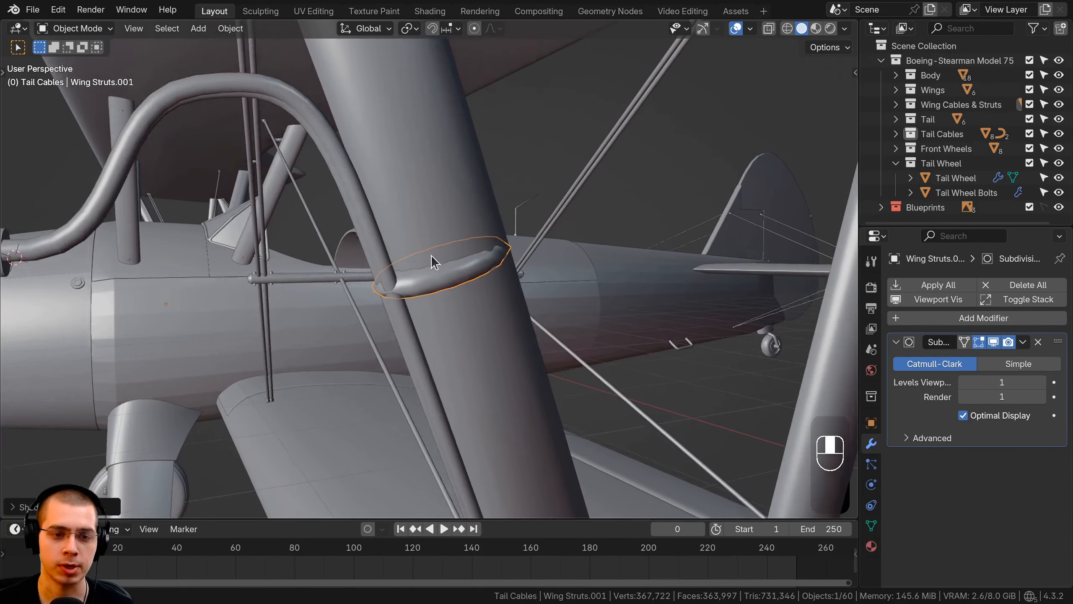
Add a supporting loop cut around the band close to its upper edge, with an edge slide of about 0.93
key("Tab")
key("ctrl+r")
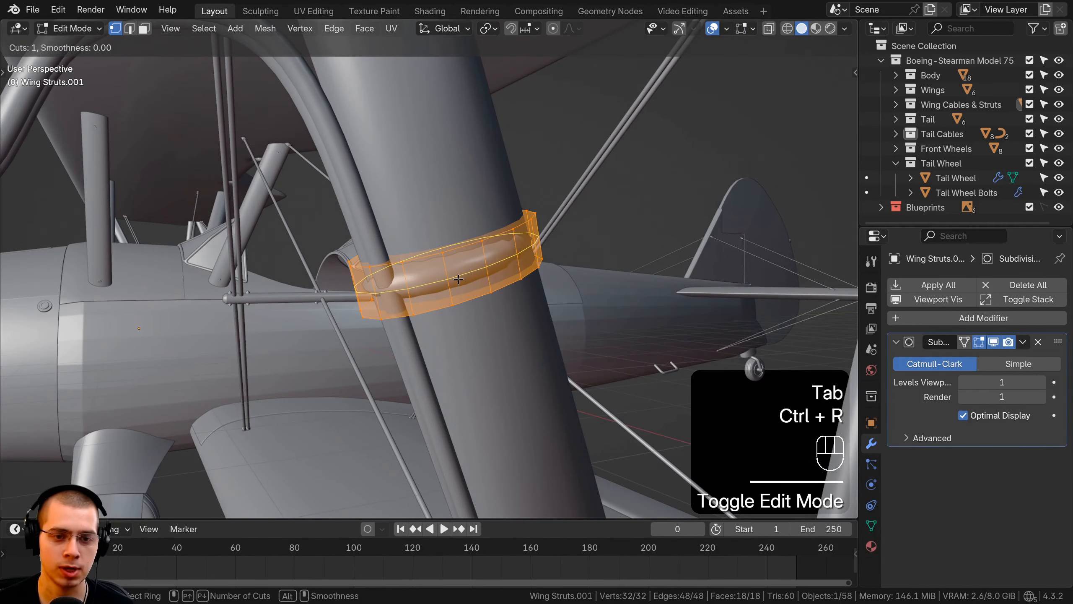
left_click(458, 276)
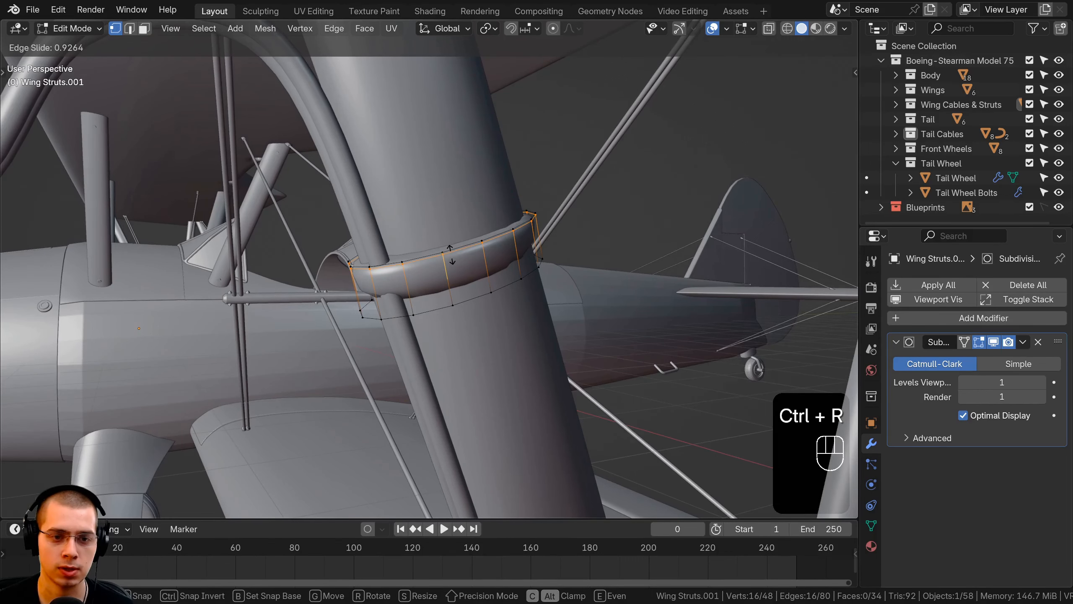
left_click(451, 255)
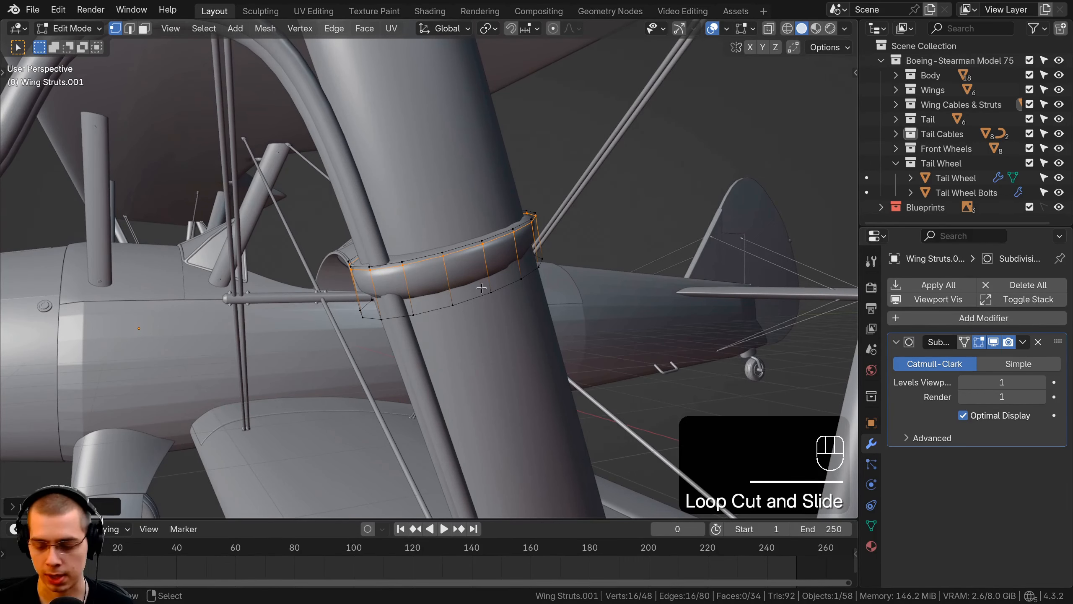
Add a second supporting loop cut around the band close to its lower edge, using orthographic view
key("KP_5")
scroll(448, 311, "up", 5)
key("ctrl+r")
left_click(538, 256)
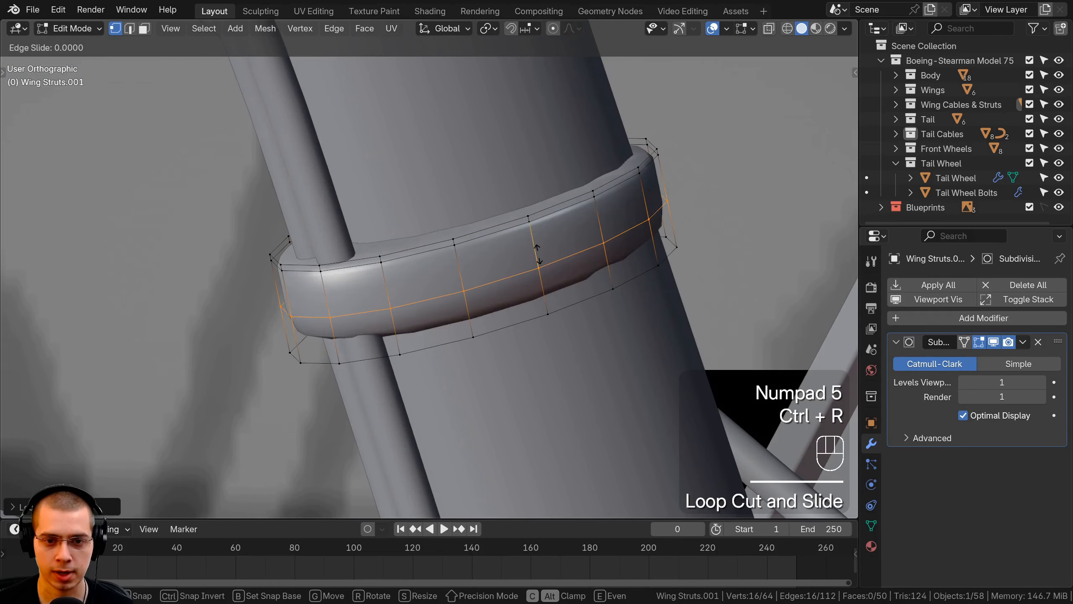
left_click(546, 296)
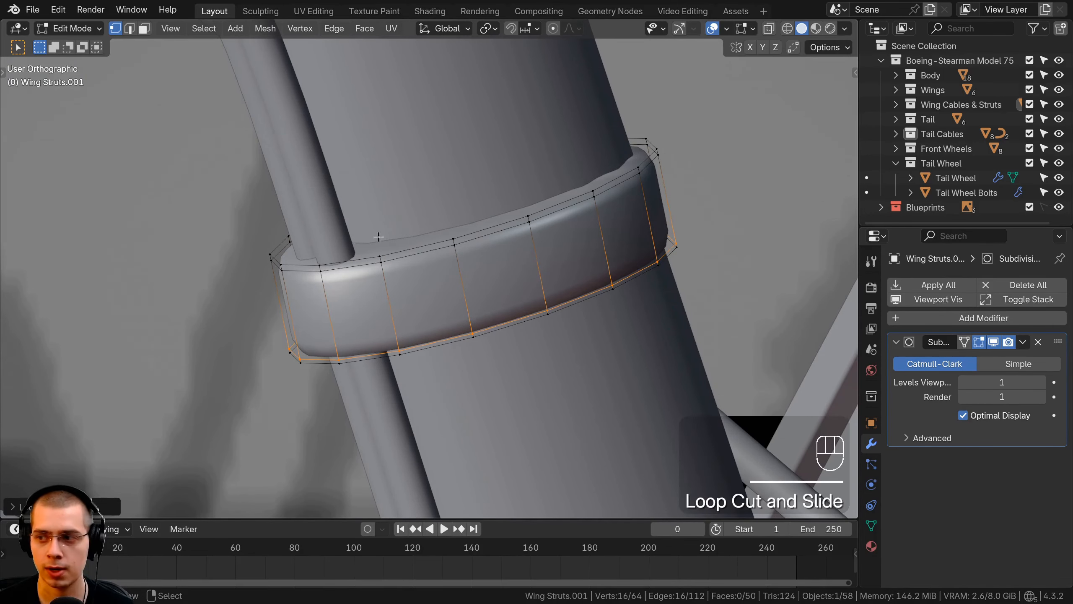
Inset the band's upper end face slightly and its lower end face by about 0.007' to sharpen both rims
left_click(144, 28)
middle_click_drag(465, 254, 563, 315)
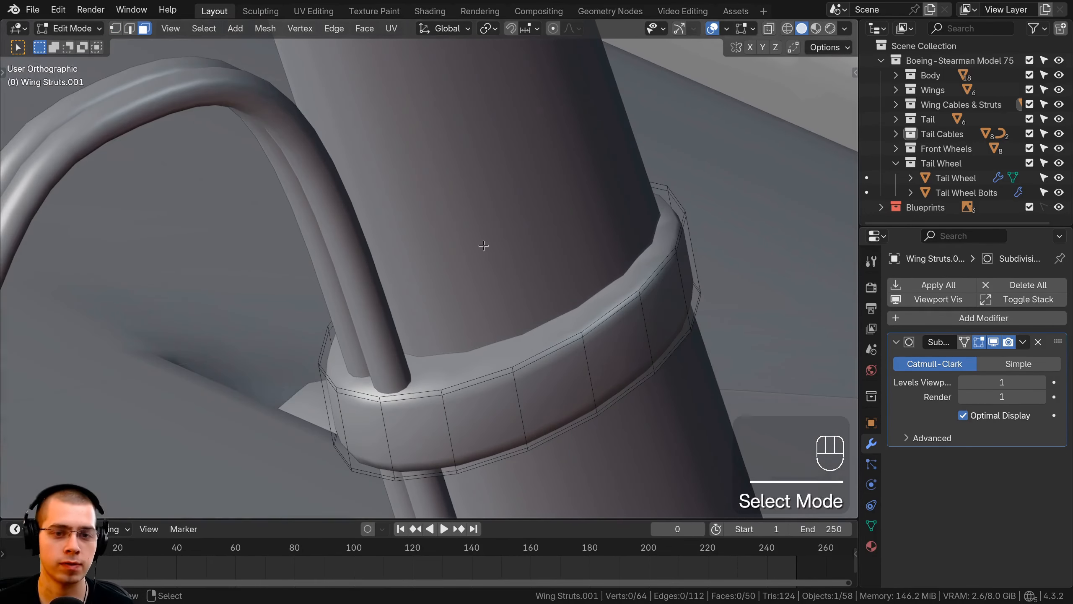
key("i")
left_click(756, 298)
middle_click_drag(756, 299, 473, 147)
left_click(473, 147)
key("i")
key("i")
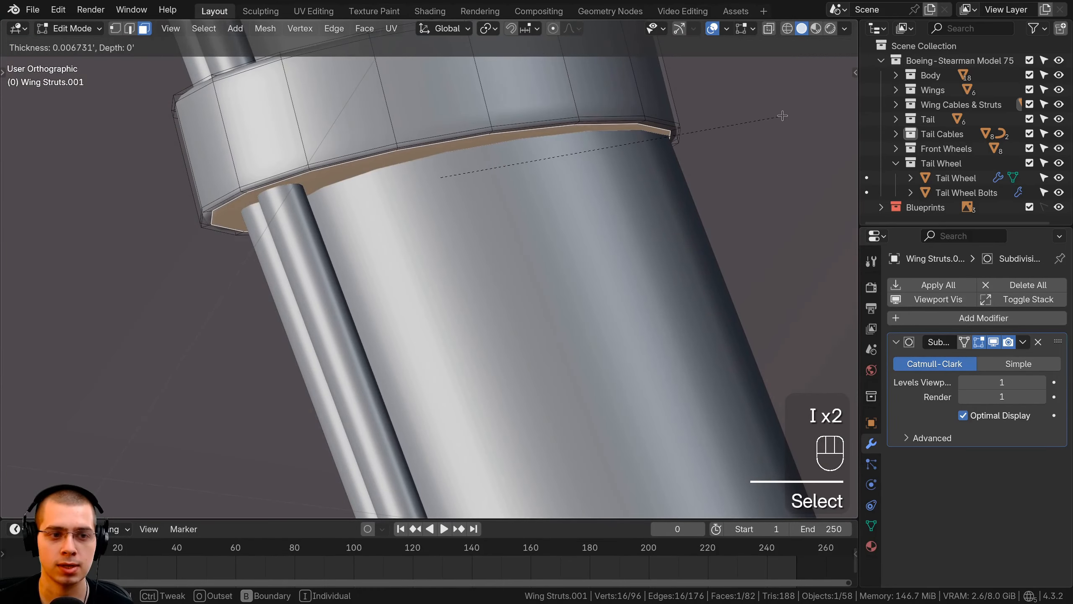
left_click(783, 115)
Select the whole band, rotate it square to the strut and move it back into place
scroll(743, 187, "down", 3)
middle_click_drag(742, 187, 698, 218)
middle_click_drag(571, 241, 507, 249)
scroll(473, 251, "down", 3)
key("a")
key("a")
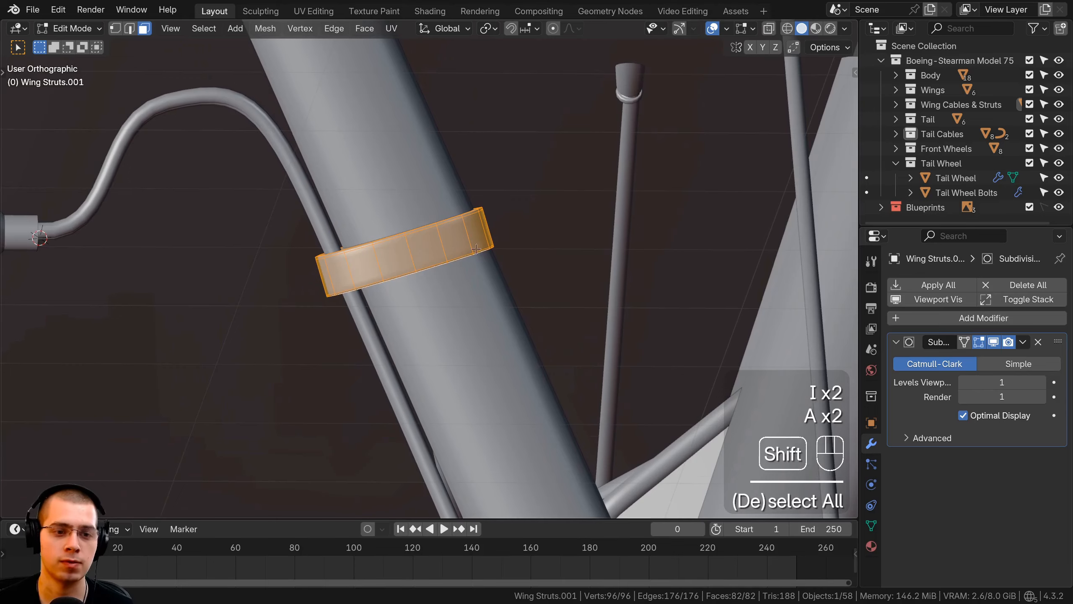
key("r")
left_click(555, 208, "shift")
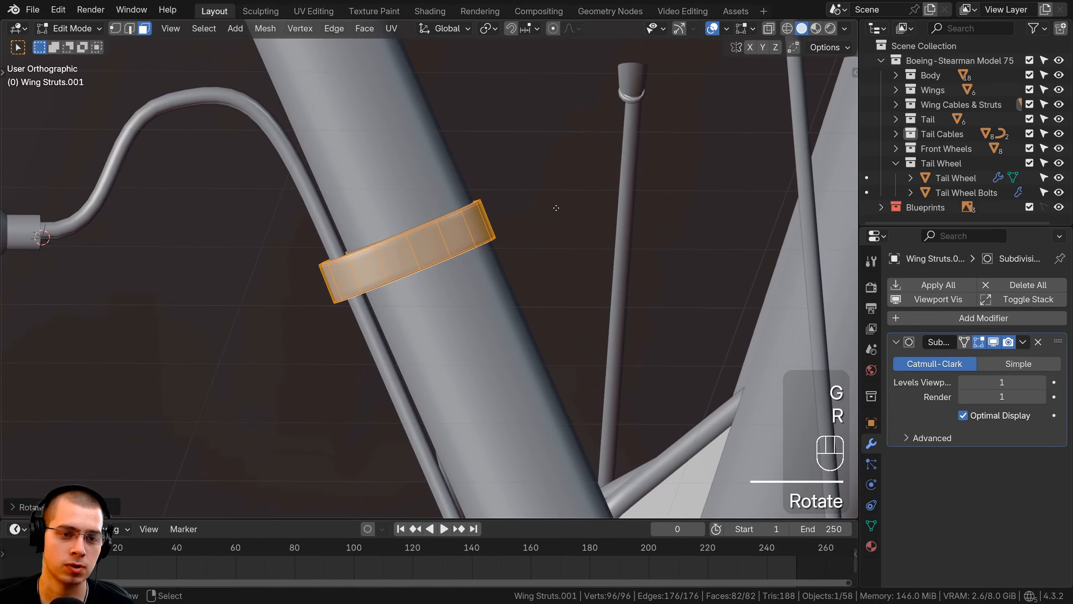
key("g")
left_click(566, 204)
Fine-tune the band's size and position around the strut, and clear the selection
scroll(566, 203, "down", 1)
middle_click_drag(566, 204, 452, 237)
key("s")
left_click(522, 259)
key("g")
left_click(524, 256)
key("s")
left_click(541, 252)
scroll(486, 258, "up", 1)
key("a")
key("a")
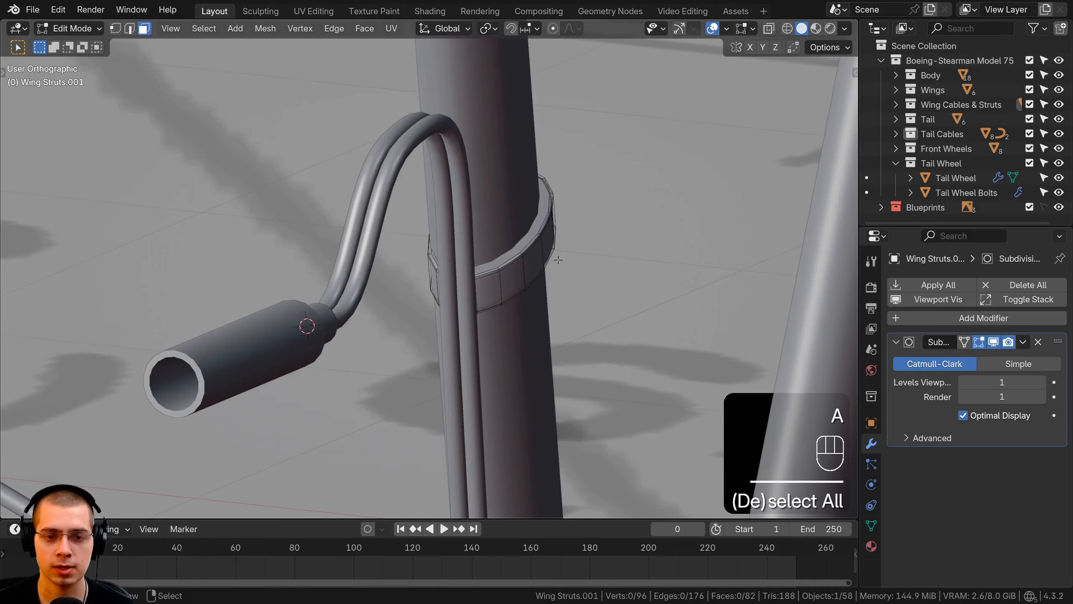
Isolate the band in local view and select its front side faces beside the two tubes, including the rim strips
left_click(500, 270)
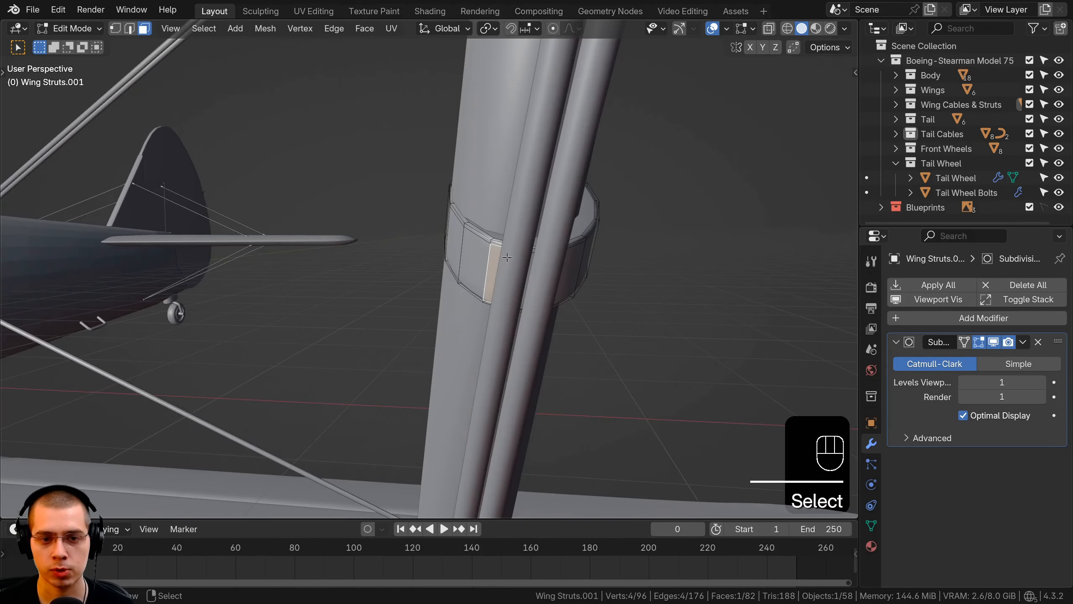
scroll(507, 258, "up", 1)
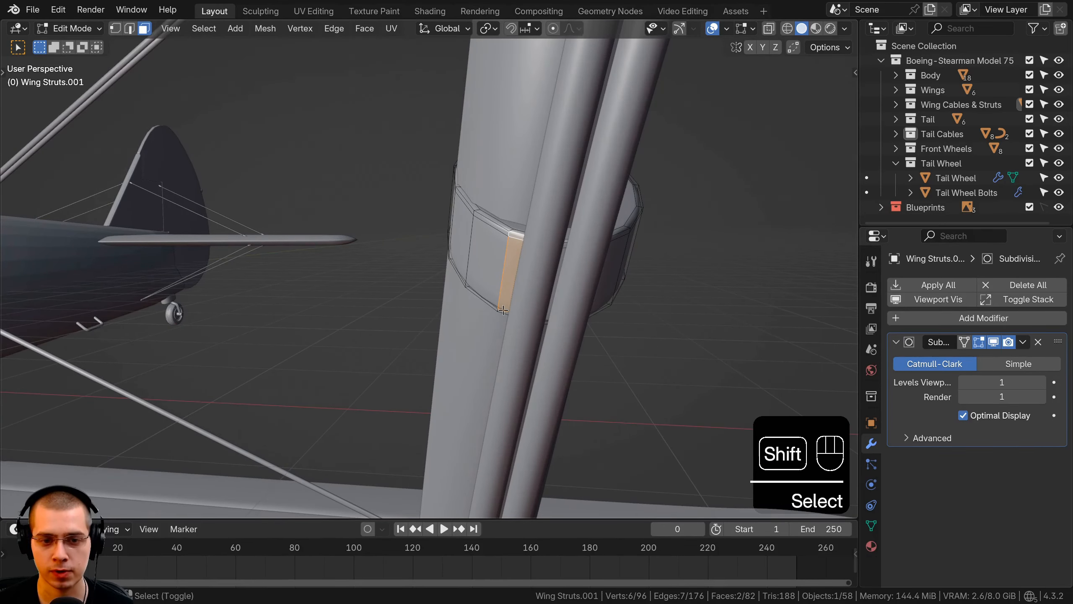
scroll(528, 301, "up", 1)
middle_click_drag(504, 313, 450, 231)
scroll(545, 301, "down", 1)
key("KP_Divide")
left_click(440, 313, "shift")
middle_click_drag(440, 312, 437, 303)
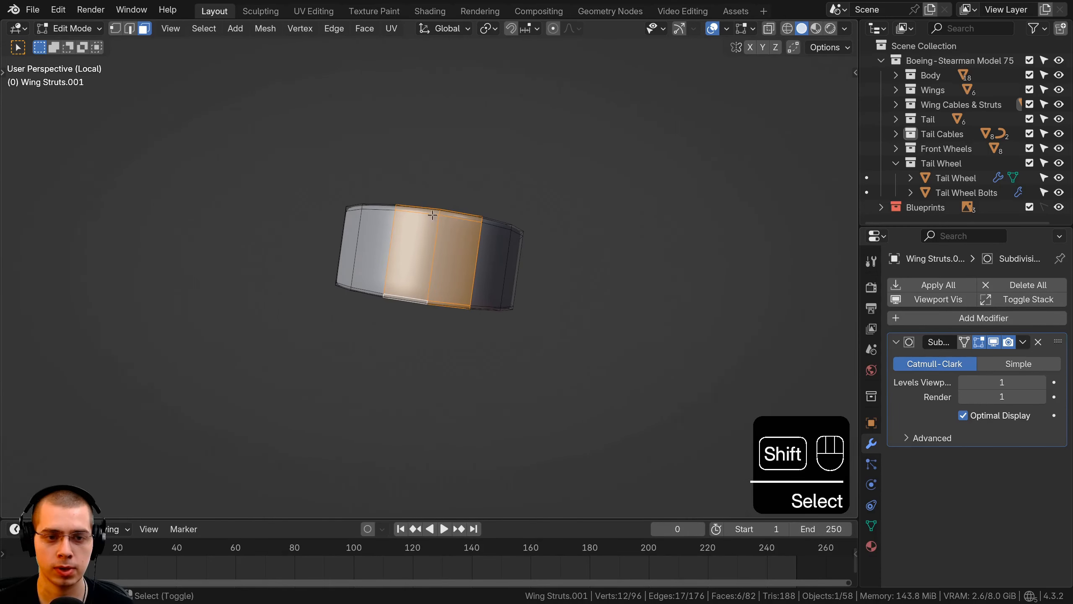
middle_click_drag(477, 234, 489, 215)
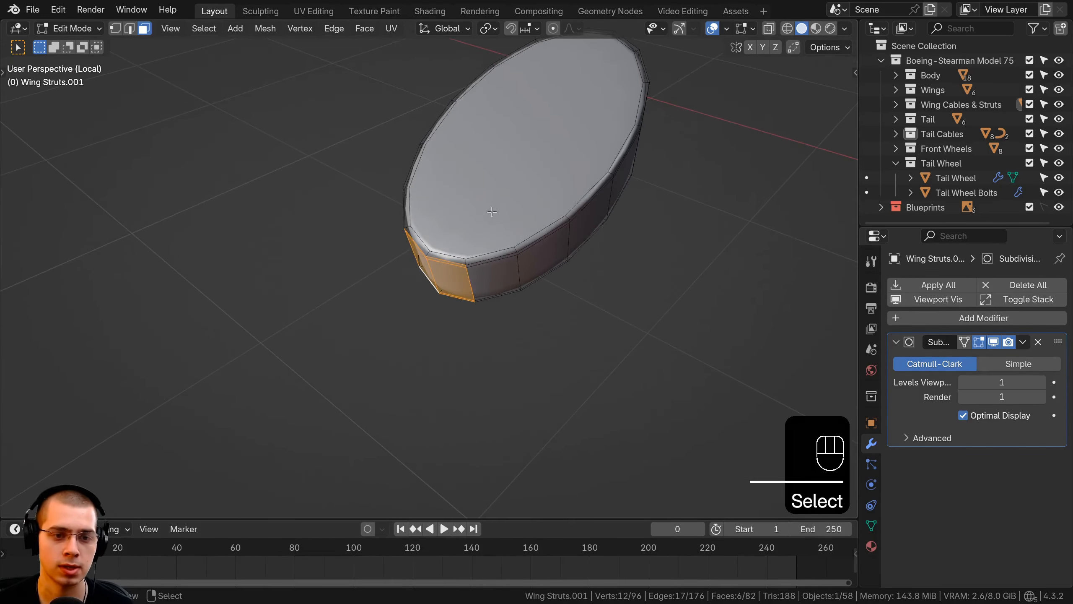
Extrude the selected front faces outward about 0.04' to wrap around the tubes, and finish editing the band
key("e")
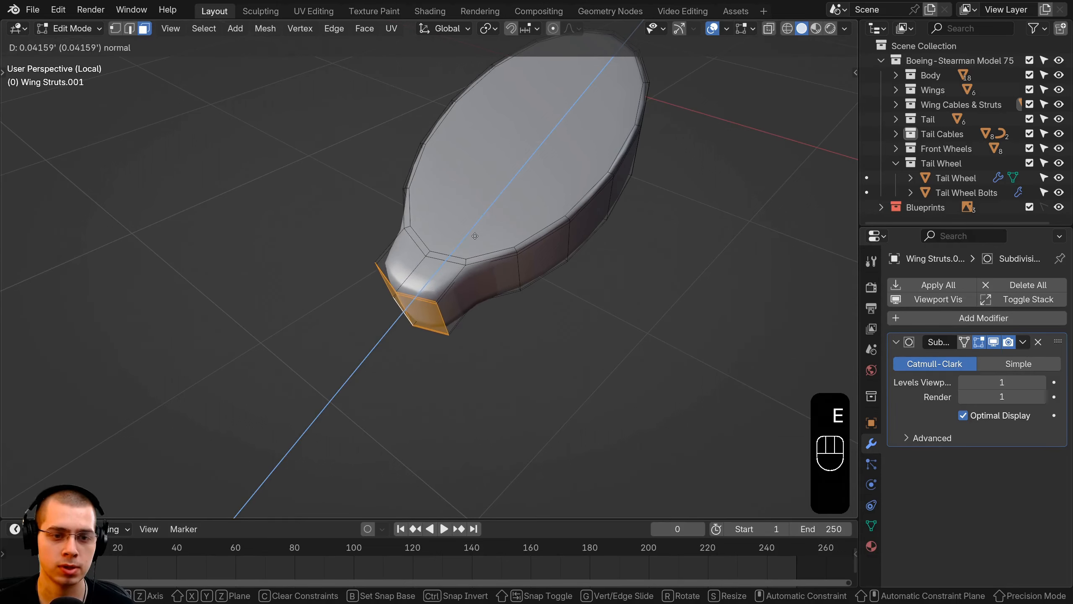
left_click(472, 242)
key("Tab")
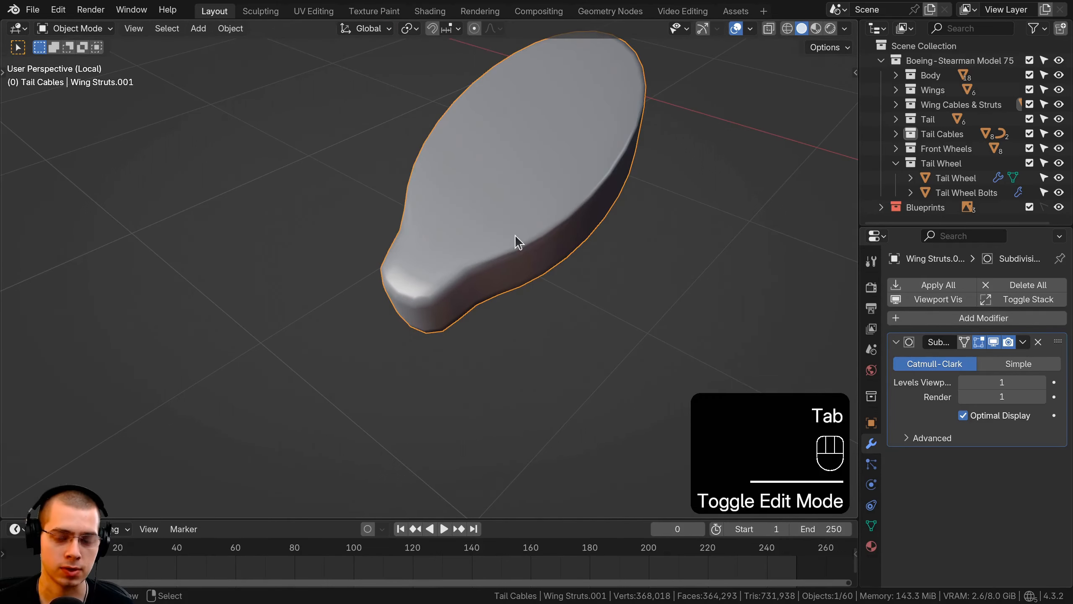
Leave local view and open the curve of the tubes for editing where it passes the strut band
key("KP_Divide")
middle_click_drag(602, 253, 520, 253)
middle_click_drag(520, 253, 475, 165)
middle_click_drag(473, 240, 323, 151)
key("Tab")
key("g")
right_click(374, 177)
key("Tab")
right_click(373, 178)
key("Tab")
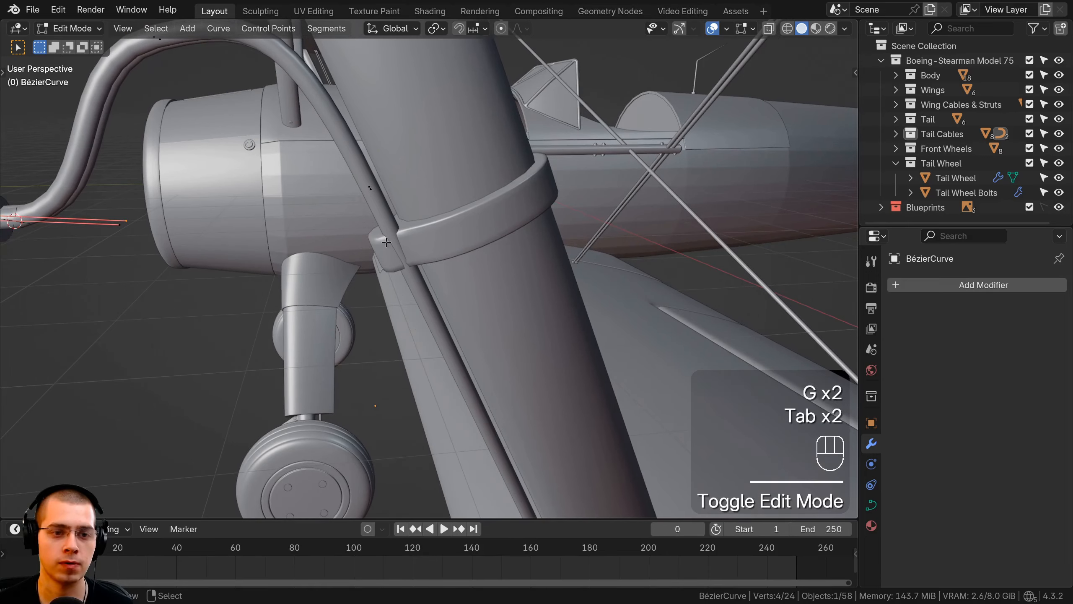
Reposition the tube curve's points so the tubes run through the front of the band, and finish editing the curve
key("a")
left_click_drag(495, 334, 504, 348)
middle_click_drag(508, 305, 612, 391)
key("g")
left_click(605, 388)
middle_click_drag(393, 322, 436, 253)
key("g")
left_click(325, 286)
key("Tab")
scroll(436, 253, "down", 3)
key("a")
right_click(436, 253)
Duplicate the whole clamp band within its mesh and place the copy near the lower end of the same strut
middle_click_drag(500, 229, 443, 282)
scroll(556, 235, "down", 5)
scroll(463, 250, "down", 2)
scroll(615, 328, "up", 1)
middle_click_drag(473, 349, 382, 114)
key("Tab")
key("a")
key("a")
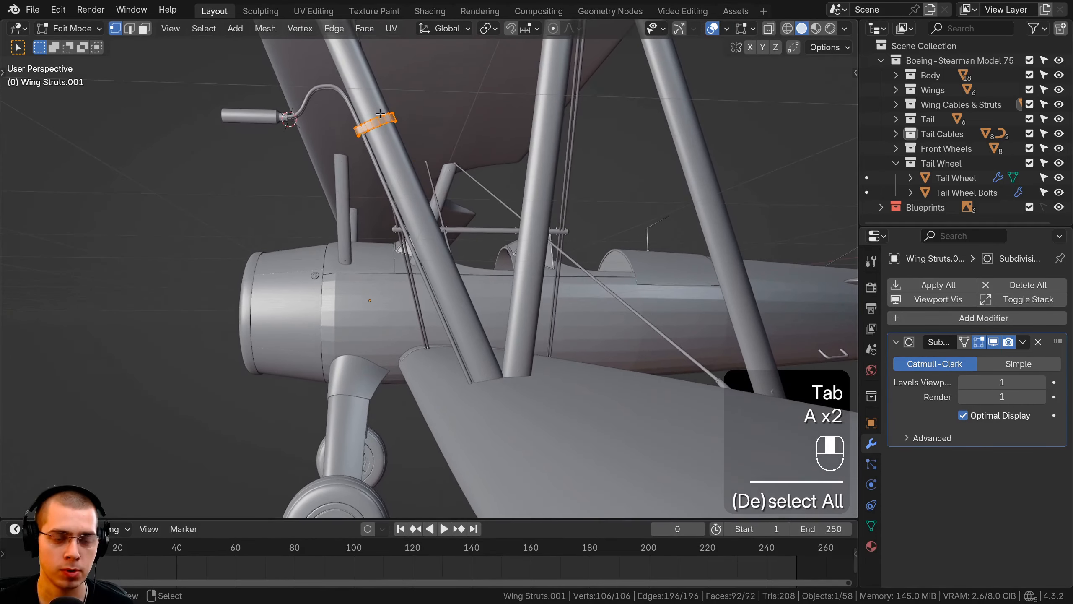
key("shift+d")
left_click(455, 293)
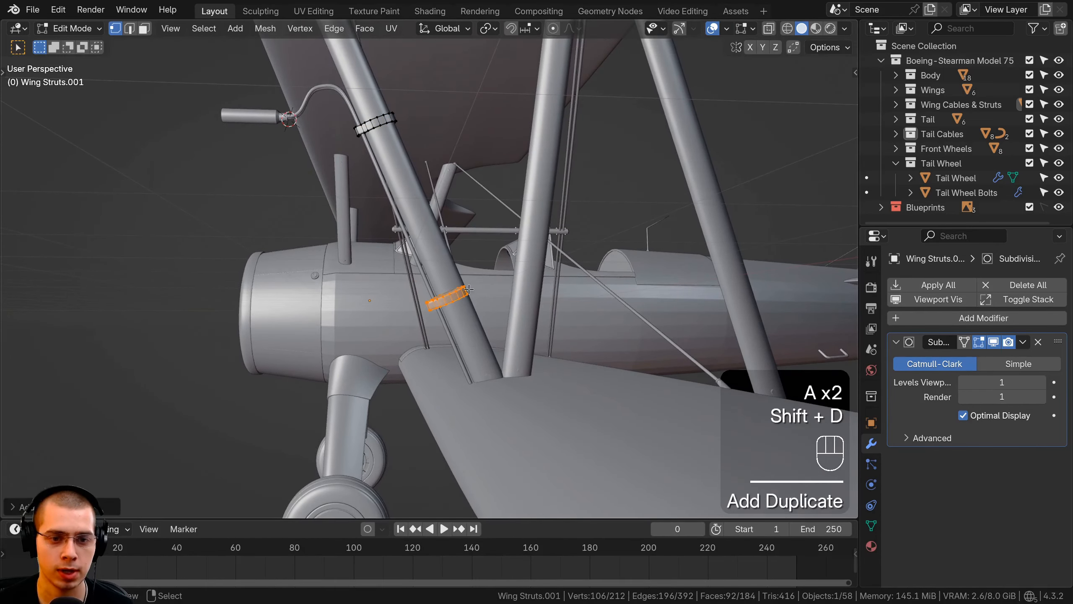
Align the lower band copy around the strut and tubes, finish editing, and save the file
middle_click_drag(456, 293, 644, 293)
scroll(645, 292, "up", 2)
key("g")
left_click(470, 310)
middle_click_drag(471, 309, 328, 315)
key("g")
left_click(607, 323)
key("g")
left_click(443, 315)
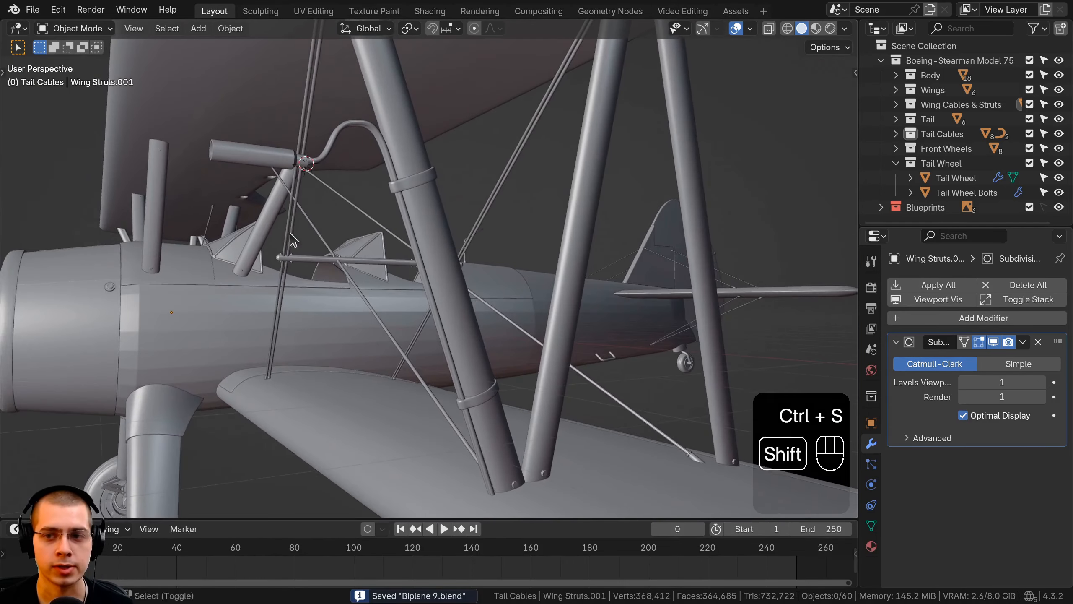
middle_click_drag(292, 240, 305, 241)
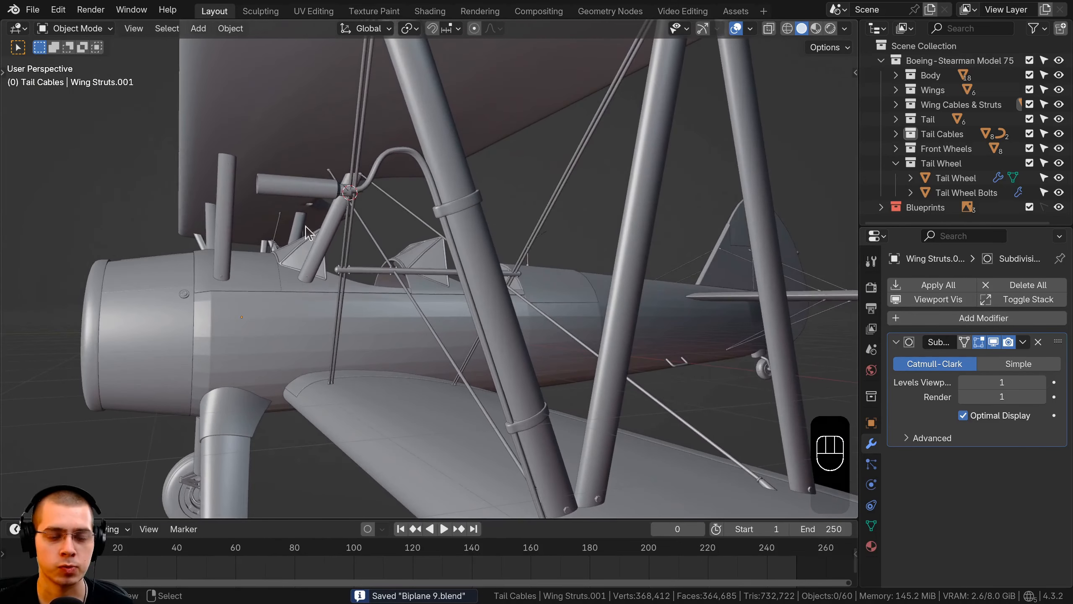
Select the tubes, barrel and clamp bands together and move them into a new collection named Pitot Tube
middle_click_drag(341, 206, 393, 196)
left_click(384, 187)
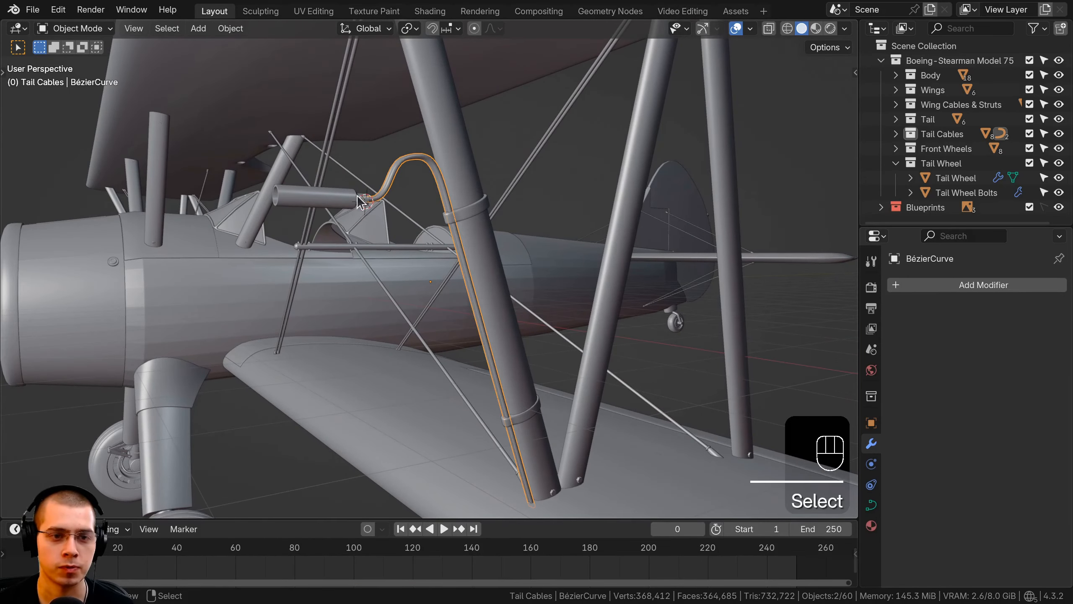
left_click(429, 211, "shift")
left_click(452, 221, "shift")
middle_click_drag(440, 265, 464, 277)
key("g")
right_click(461, 164)
middle_click_drag(455, 127, 465, 146)
key("m")
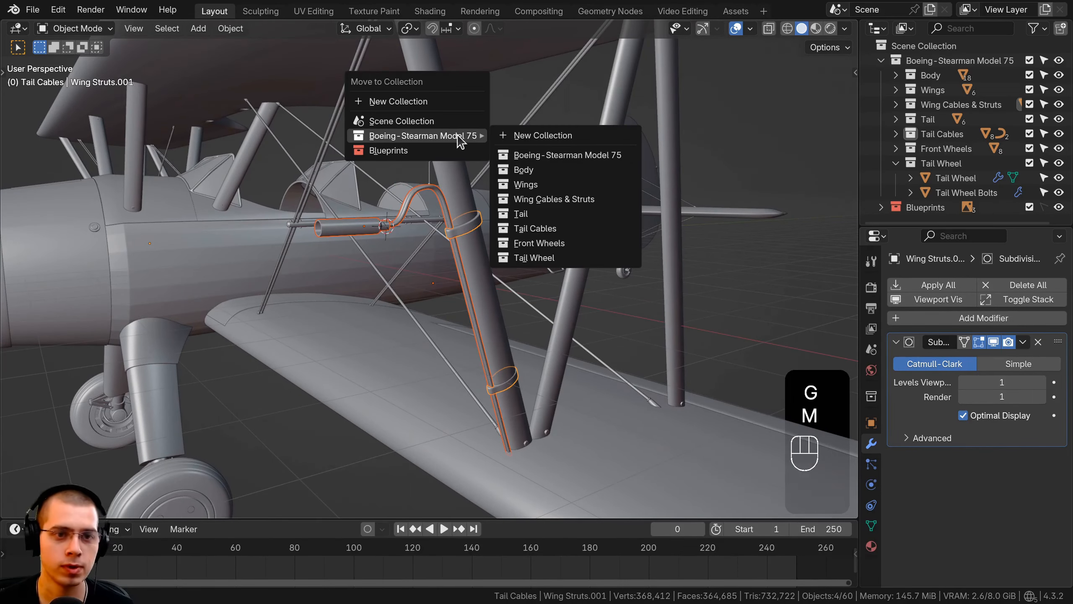
left_click(409, 103)
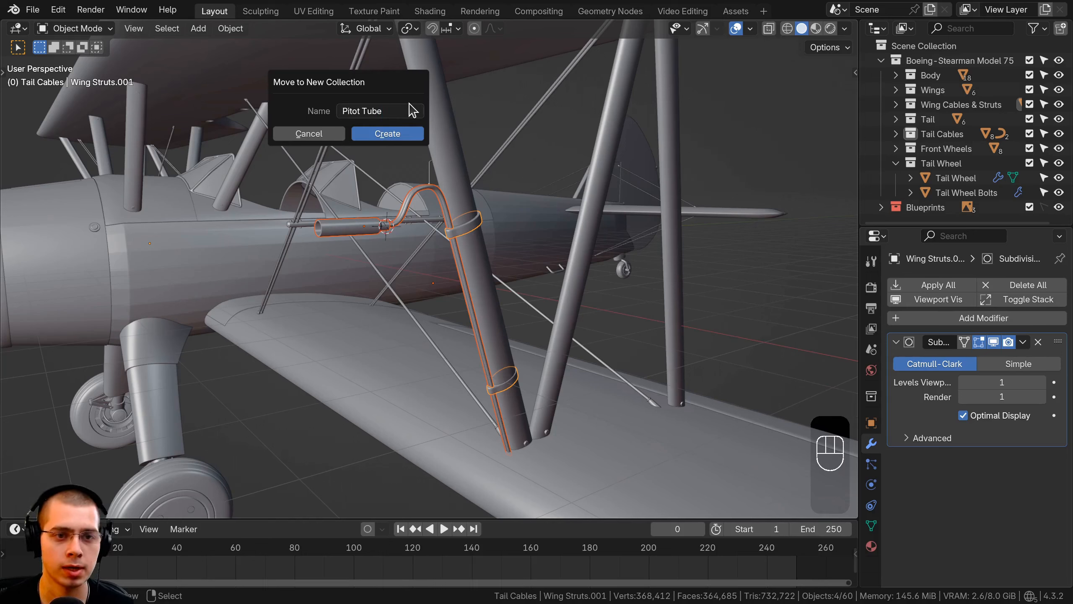
left_click(394, 134)
Nest the Pitot Tube collection inside Boeing-Stearman Model 75, and collapse the Tail Wheel collection
scroll(925, 196, "down", 3)
scroll(922, 197, "up", 3)
scroll(915, 195, "down", 3)
left_click_drag(922, 174, 930, 65)
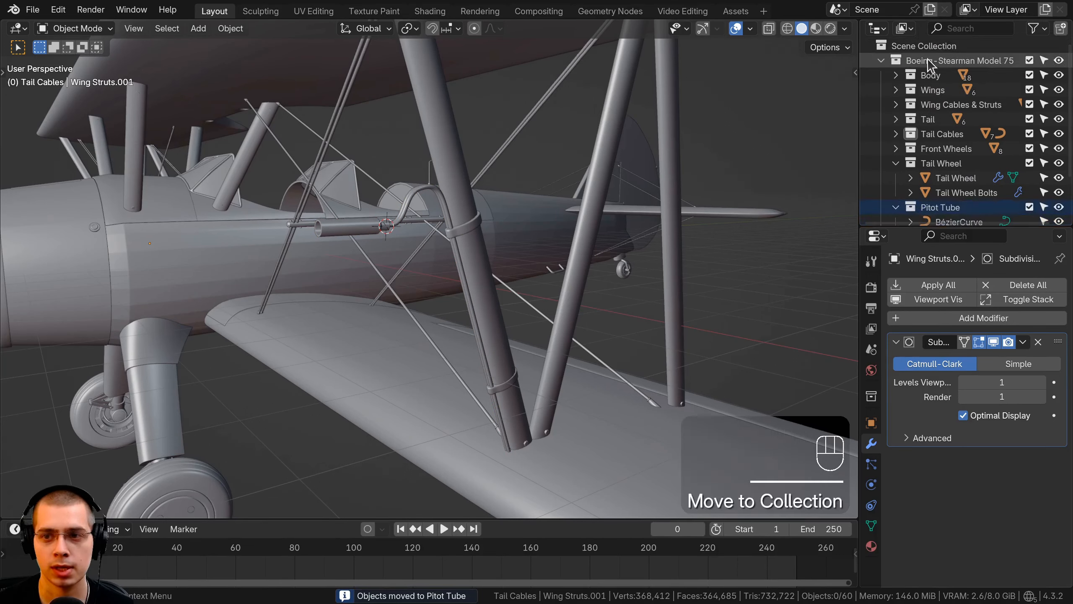
left_click(896, 164)
left_click(935, 179)
left_click(896, 179)
scroll(906, 180, "down", 2)
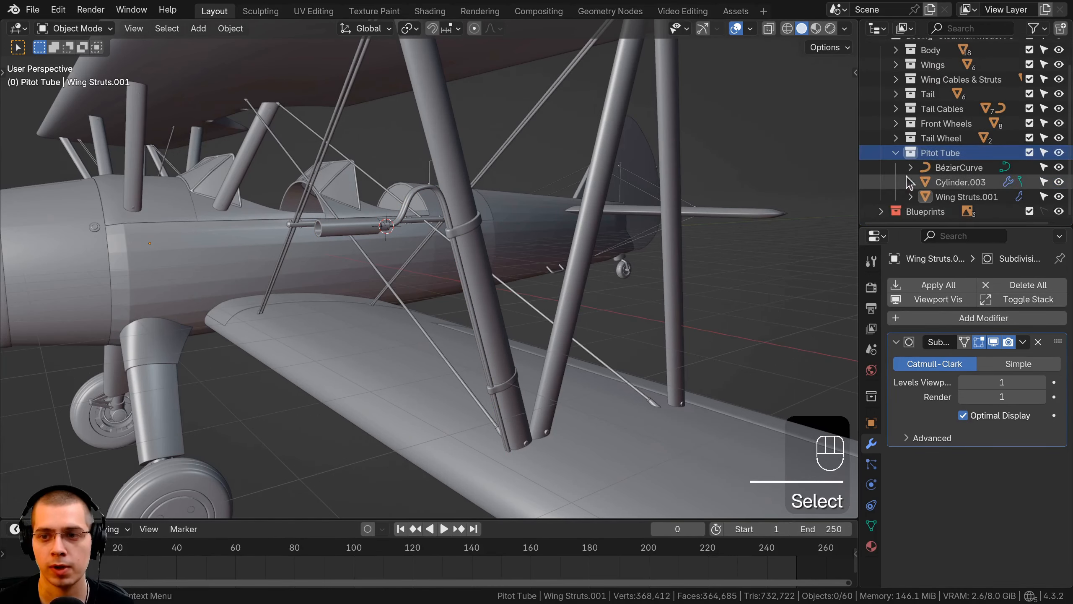
scroll(467, 214, "down", 1)
Rename the tube curve as Pitot Tube and the hollow barrel as Pitot Tube Cylinder
left_click(439, 211)
middle_click_drag(438, 213, 441, 241, "shift")
scroll(442, 241, "up", 2)
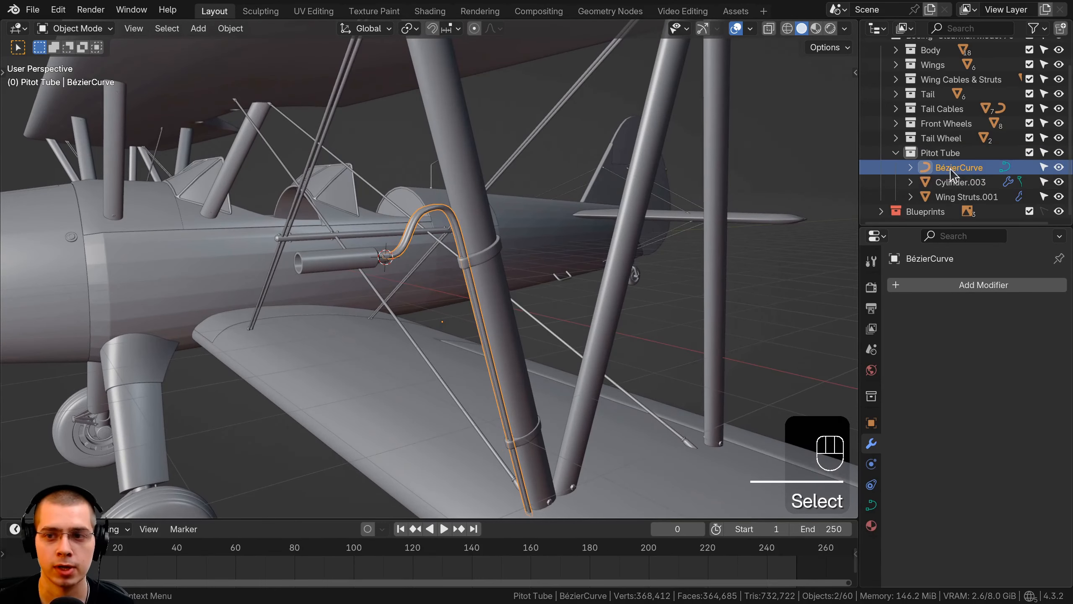
left_click(990, 167, "ctrl")
type("Pitot Tube")
key("Return")
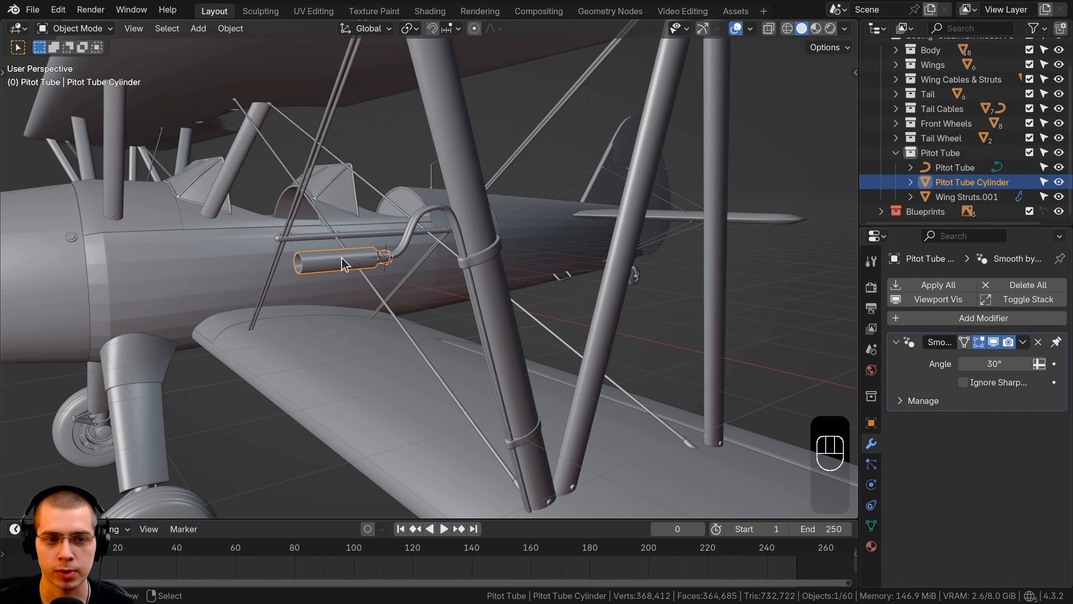
key("g")
right_click(943, 229)
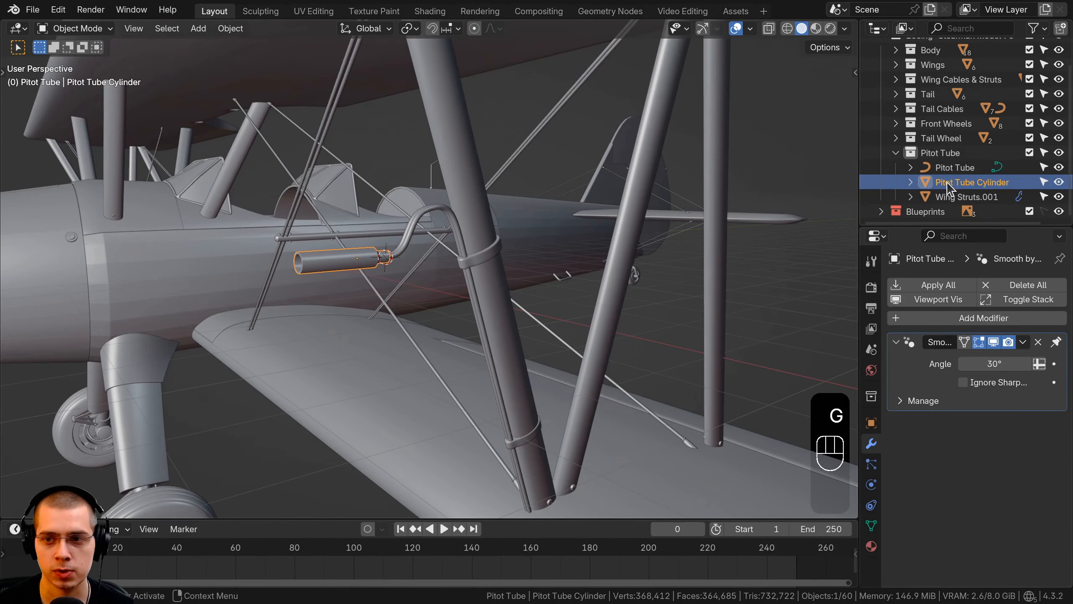
Rename the clamp bands as Pitot Tube Support, collapse the Pitot Tube collection, clear the selection, and save the file
middle_click_drag(478, 359, 434, 368, "shift")
scroll(436, 363, "up", 1)
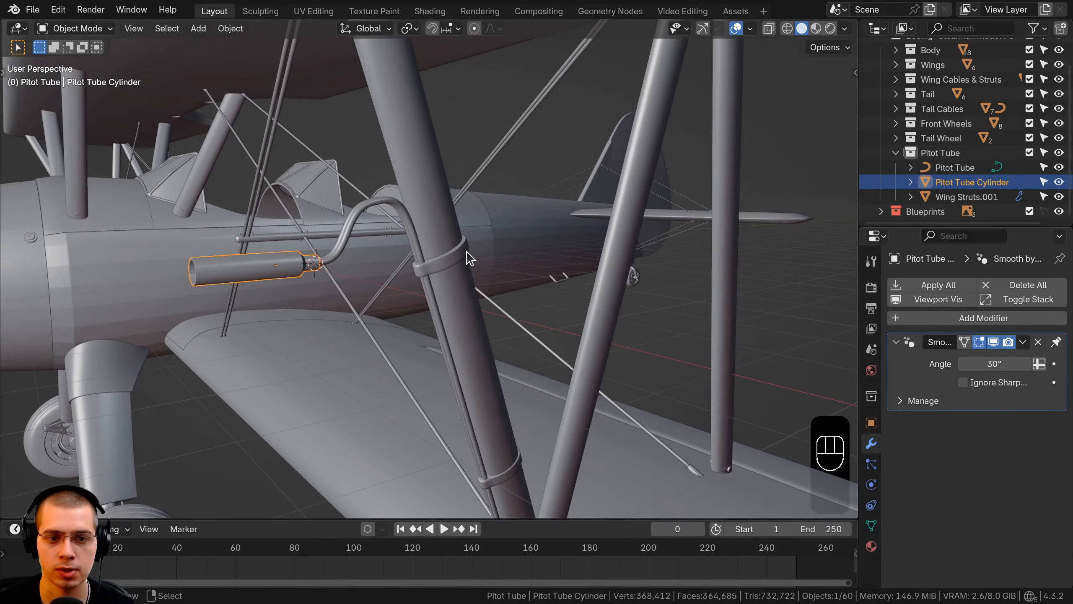
left_click(466, 252)
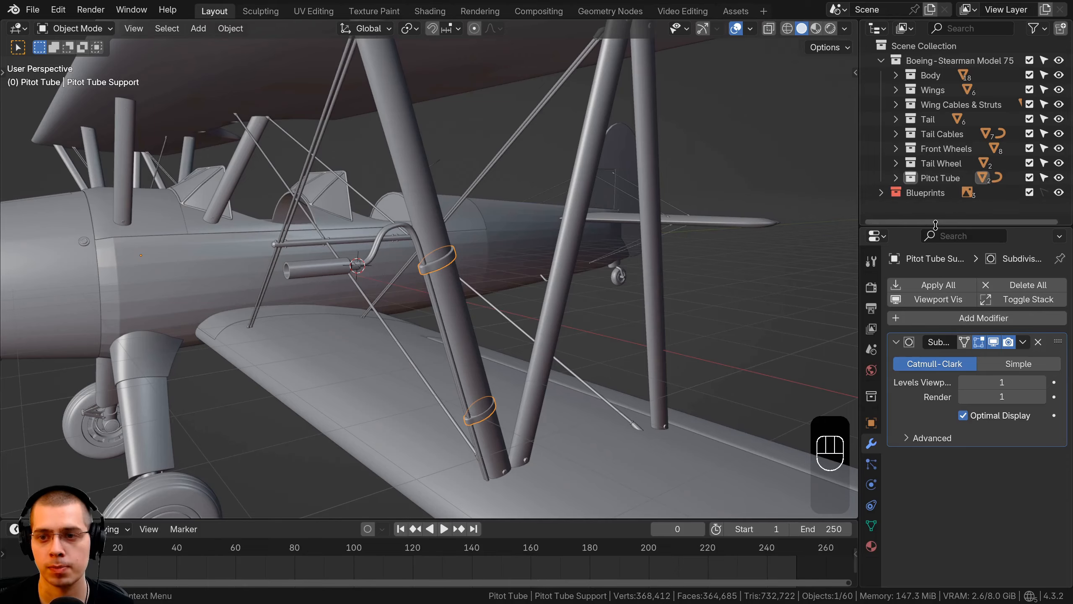
left_click_drag(936, 224, 930, 218)
scroll(503, 269, "down", 6)
key("a")
middle_click_drag(512, 271, 608, 192)
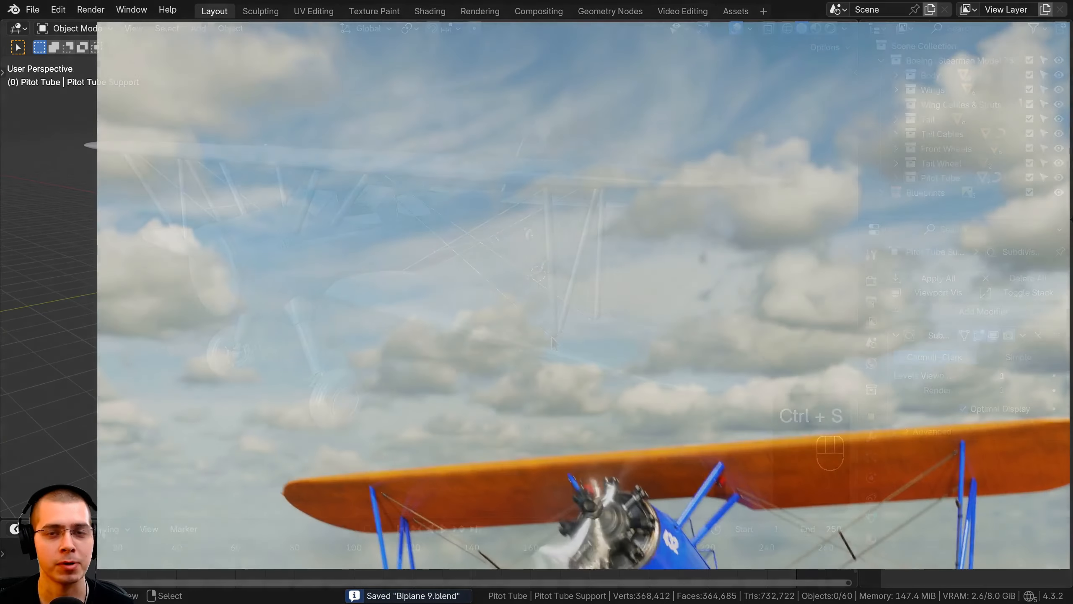